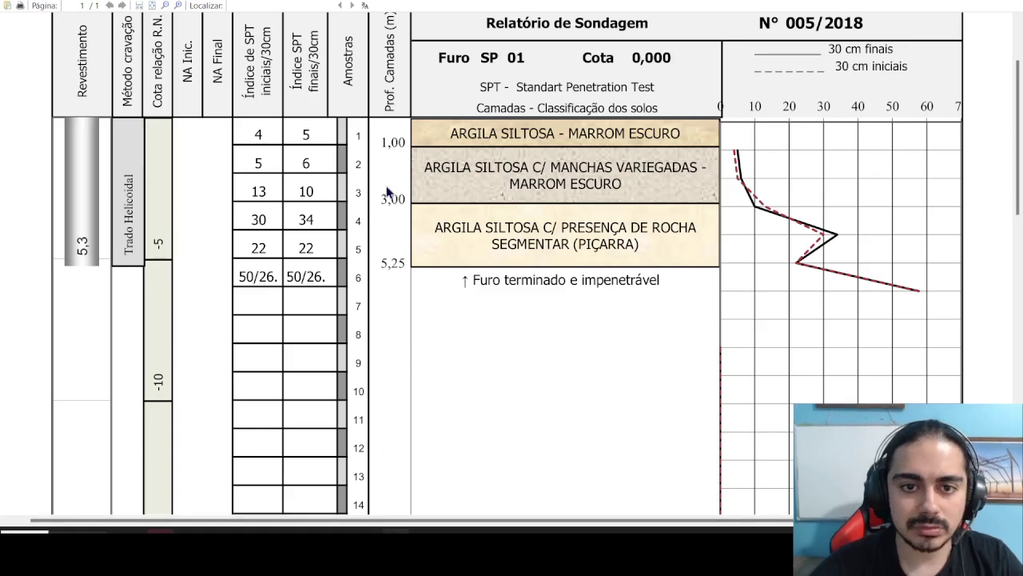
# Step: Examine the SPT blow counts and the soil layer descriptions for borehole SP 01 in the sounding report
pyautogui.doubleClick(306, 135)
pyautogui.moveTo(469, 136); pyautogui.dragTo(616, 160)
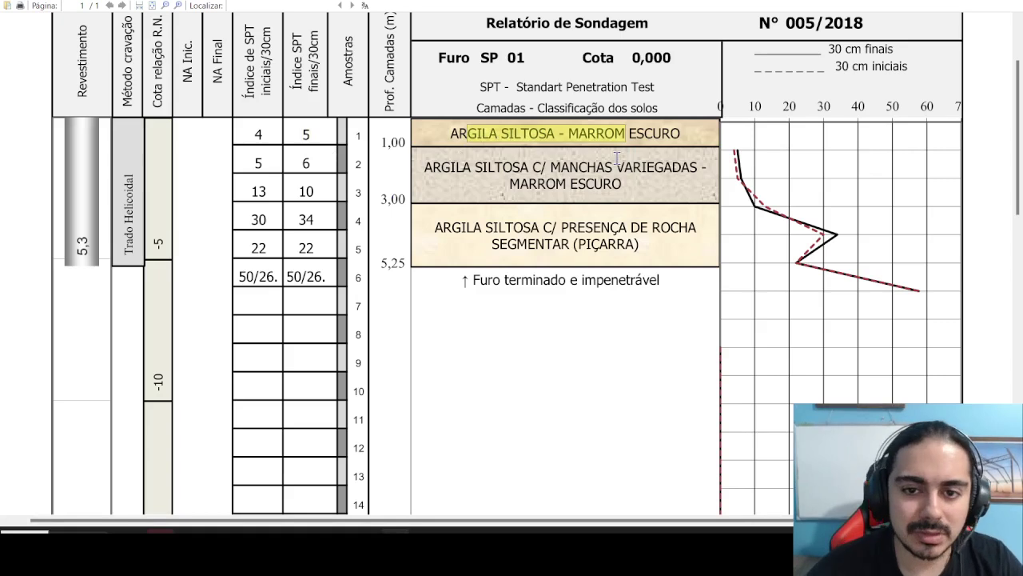
pyautogui.click(465, 162)
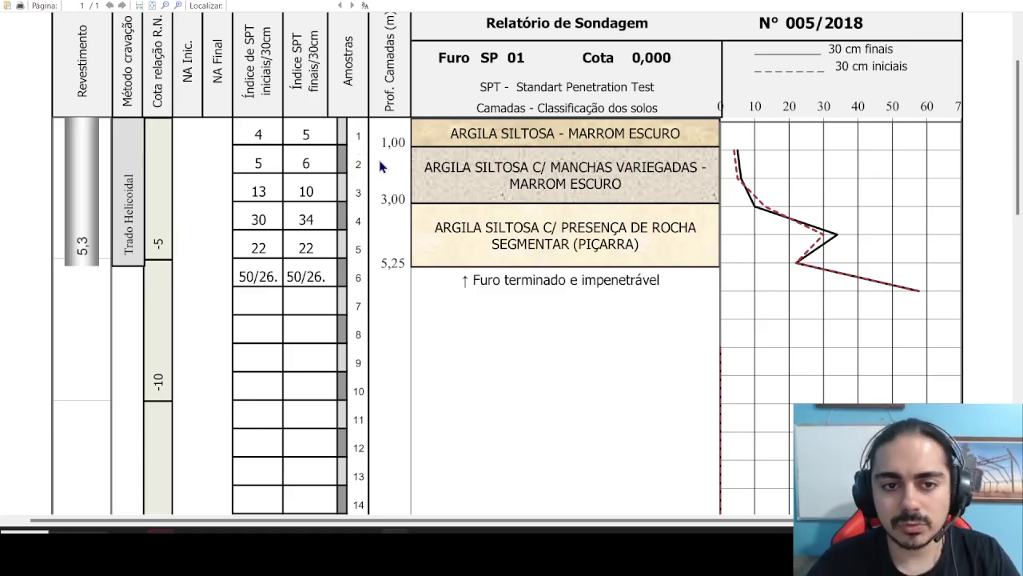
# Step: Switch to the Muros arrimo workbook in Excel and review the wall thickness, height and soil surcharge inputs on the Arrimo Blocos sheet
pyautogui.moveTo(365, 530)
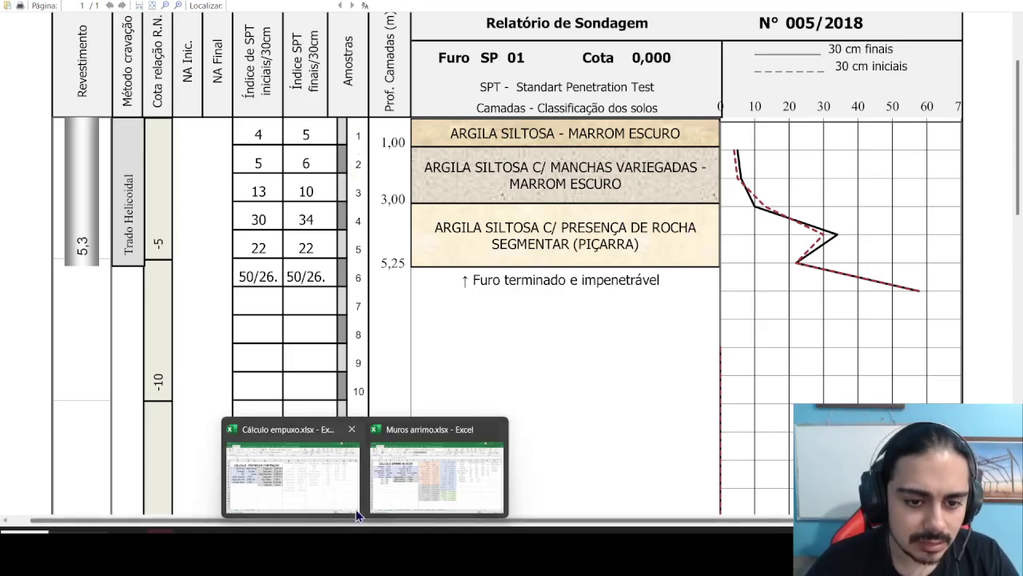
pyautogui.click(293, 477)
pyautogui.hotkey('ctrl', 'Tab')
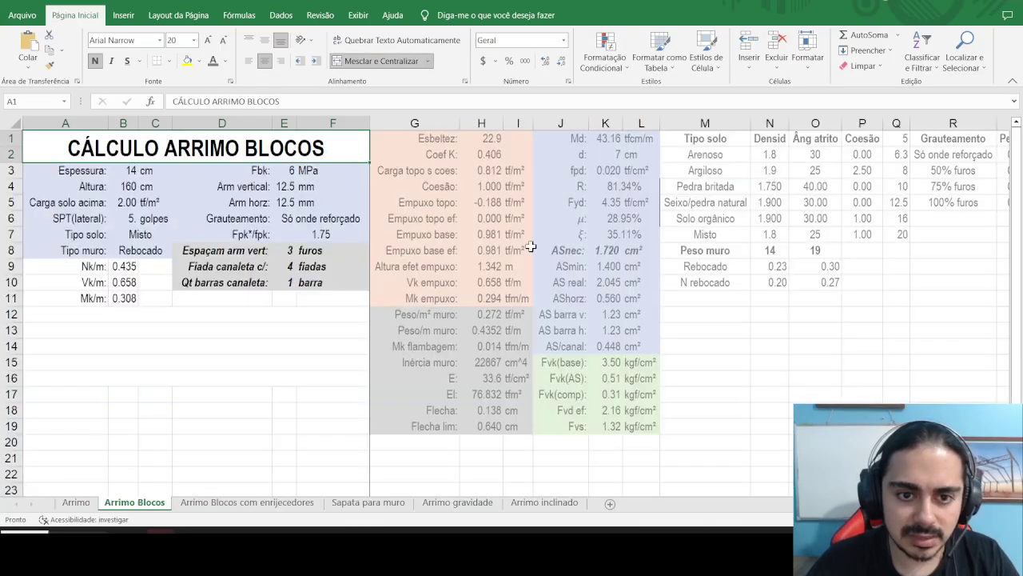
pyautogui.click(424, 232)
pyautogui.click(11, 122)
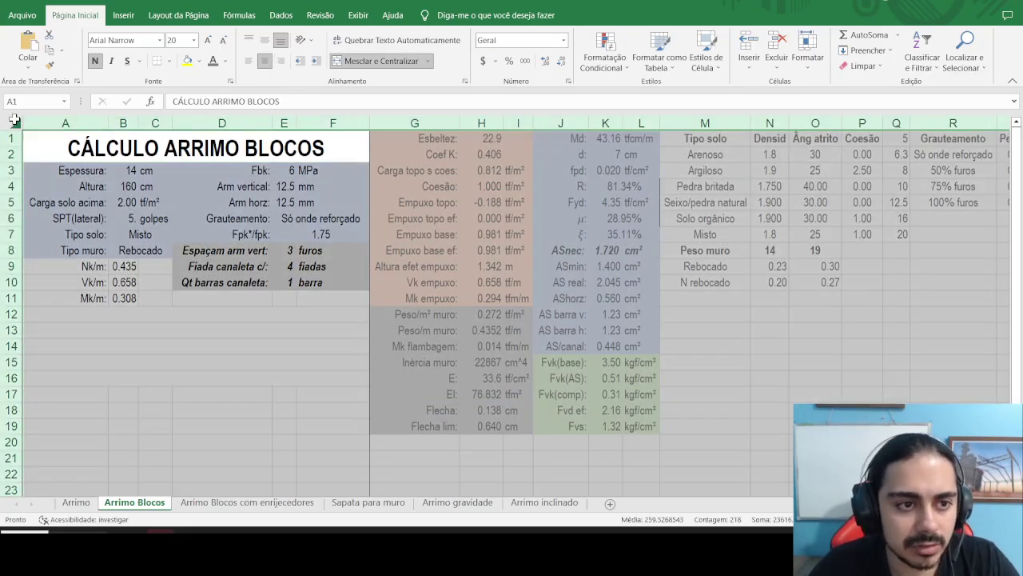
pyautogui.click(126, 172)
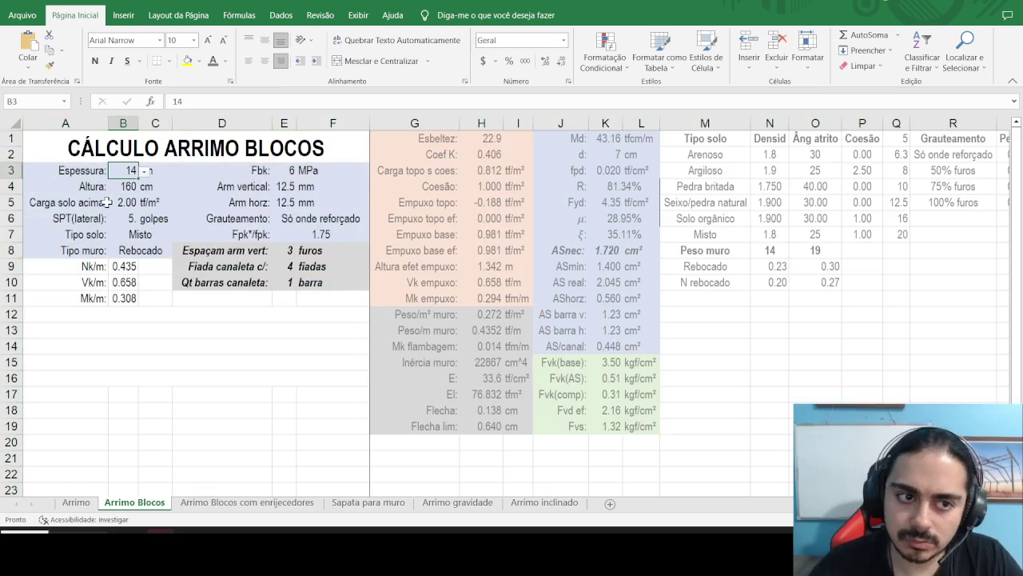
pyautogui.click(116, 202)
pyautogui.click(119, 184)
pyautogui.click(121, 170)
pyautogui.click(117, 182)
# Step: Try a surcharge of 1 tf/m² for the soil above the wall, and undo the change
pyautogui.click(118, 203)
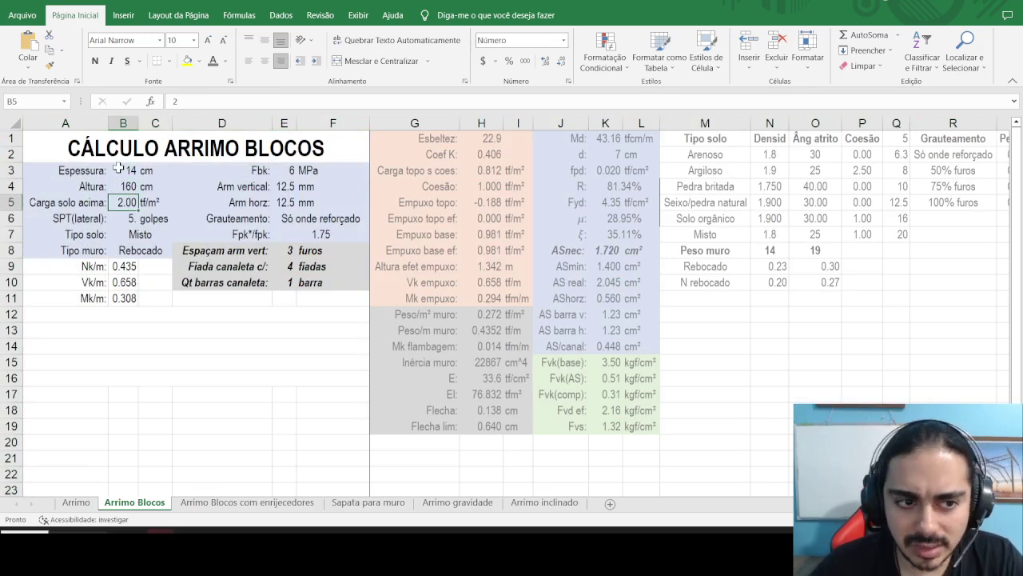
pyautogui.write('1')
pyautogui.press('Return')
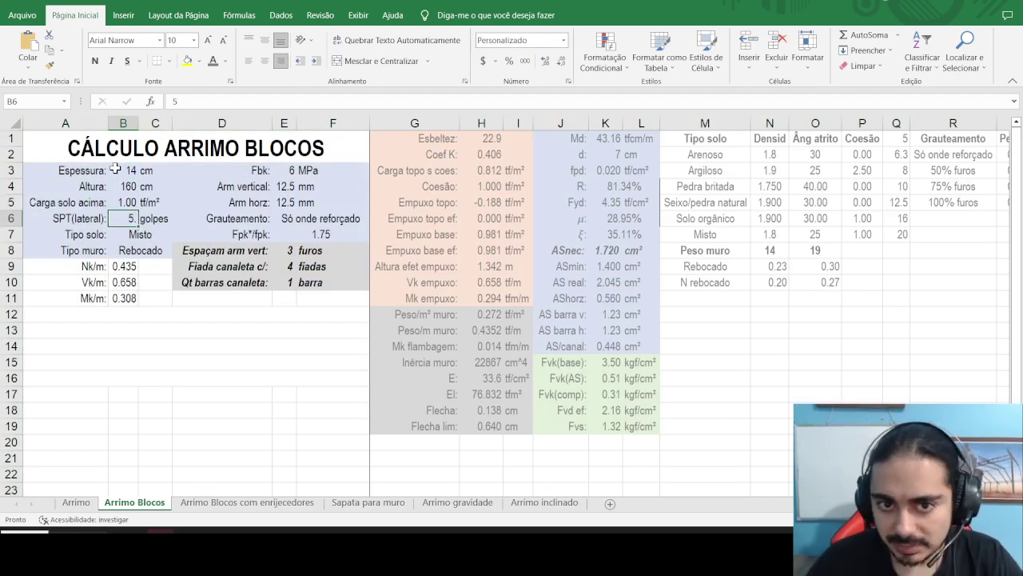
pyautogui.hotkey('ctrl', 'z')
# Step: Check the lateral SPT and soil type inputs of the block wall against the sounding report
pyautogui.click(125, 225)
pyautogui.moveTo(365, 555)
pyautogui.hotkey('alt', 'Tab')
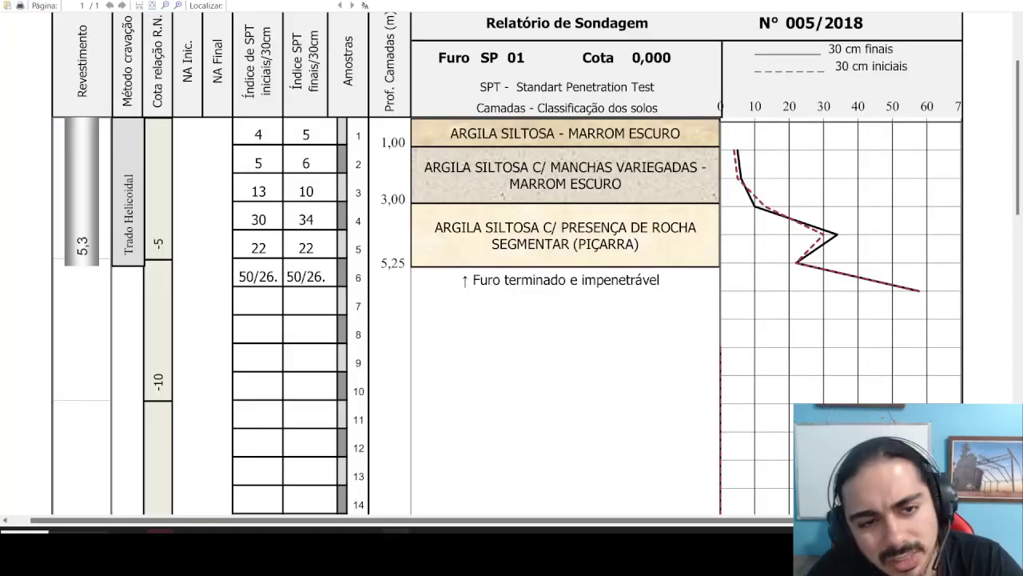
pyautogui.hotkey('alt', 'Tab')
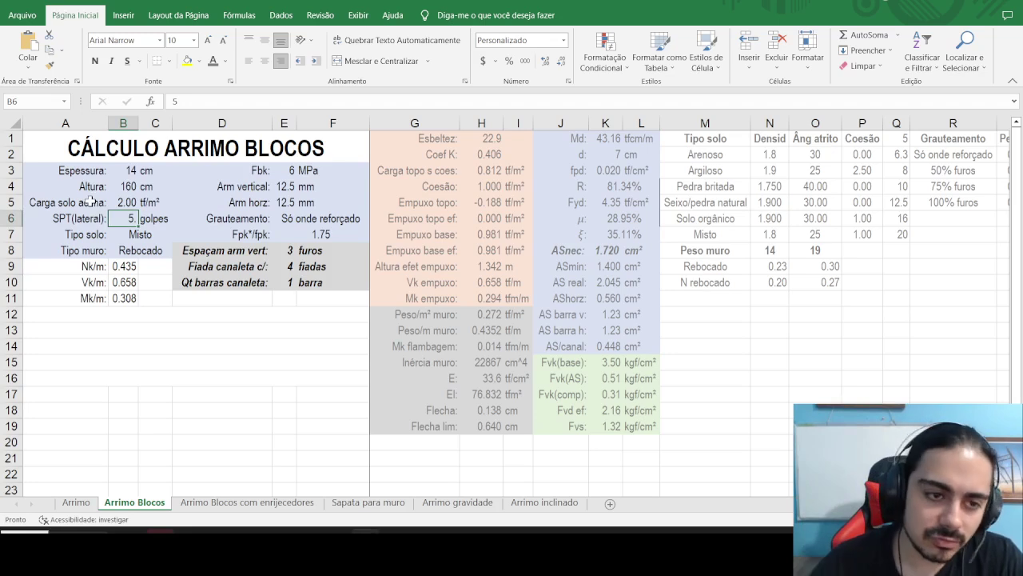
pyautogui.click(149, 240)
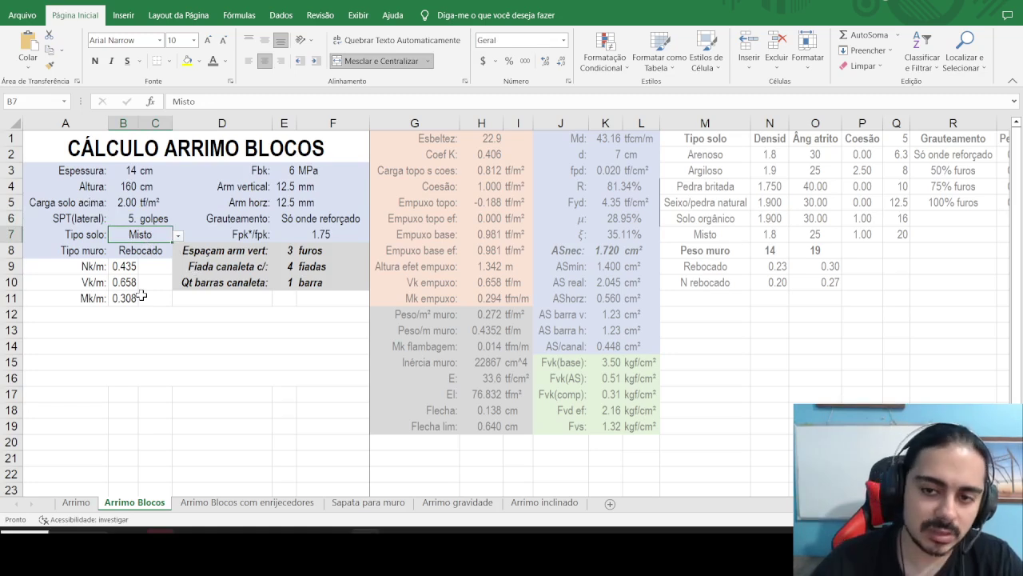
# Step: Remove all borders from the Tipo solo column M
pyautogui.click(704, 120)
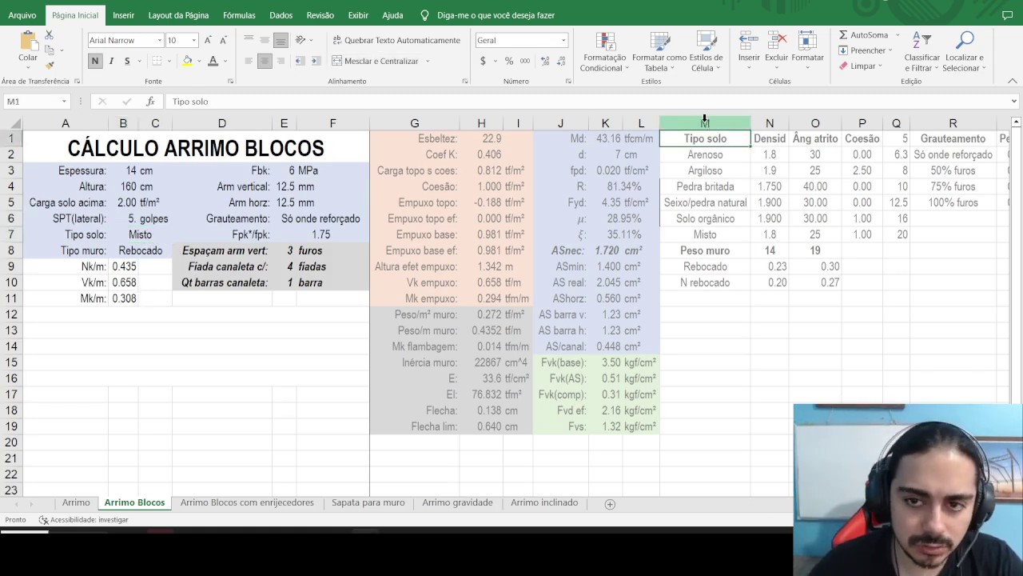
pyautogui.click(167, 61)
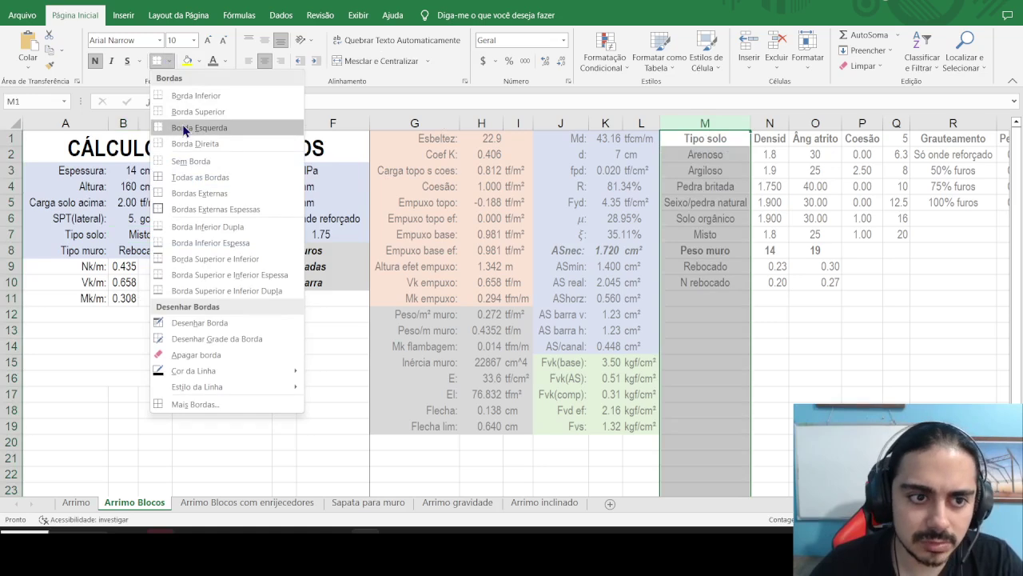
pyautogui.click(188, 164)
pyautogui.click(332, 251)
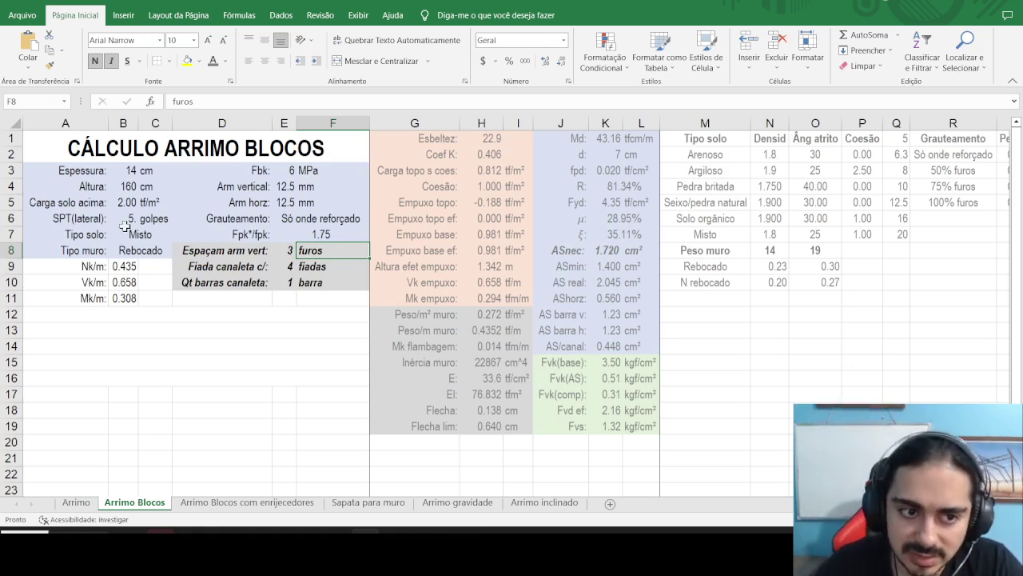
# Step: Review the soil type and wall type inputs and the options available for the wall type
pyautogui.moveTo(92, 235); pyautogui.dragTo(168, 234)
pyautogui.click(120, 249)
pyautogui.moveTo(96, 253); pyautogui.dragTo(116, 252)
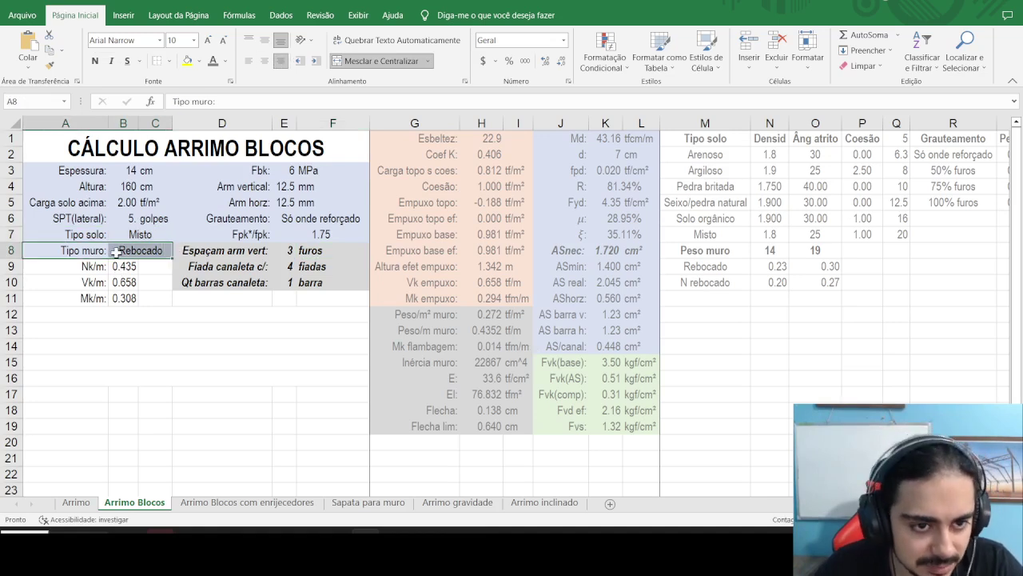
pyautogui.click(94, 313)
pyautogui.click(84, 252)
pyautogui.click(115, 251)
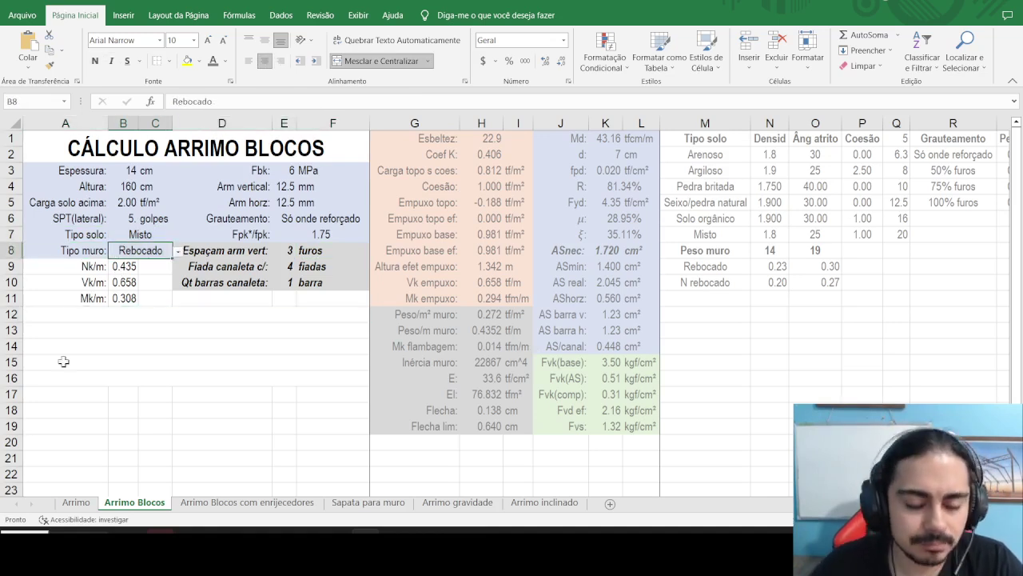
pyautogui.click(84, 267)
pyautogui.click(88, 251)
pyautogui.click(124, 251)
pyautogui.click(178, 251)
pyautogui.click(157, 249)
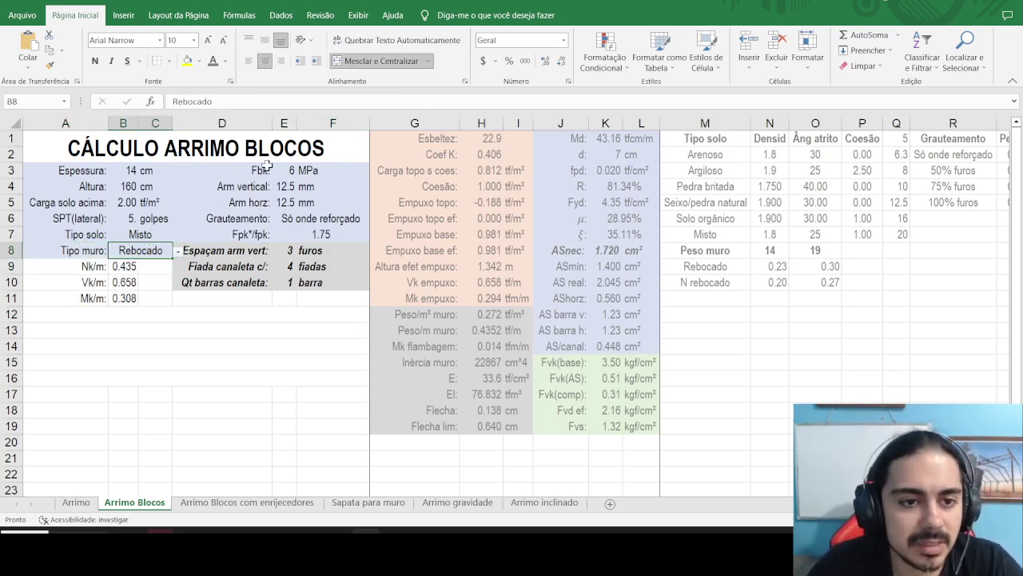
# Step: Review the block strength Fbk input with its unit
pyautogui.moveTo(230, 171); pyautogui.dragTo(366, 168)
pyautogui.click(319, 171)
pyautogui.moveTo(254, 171); pyautogui.dragTo(347, 172)
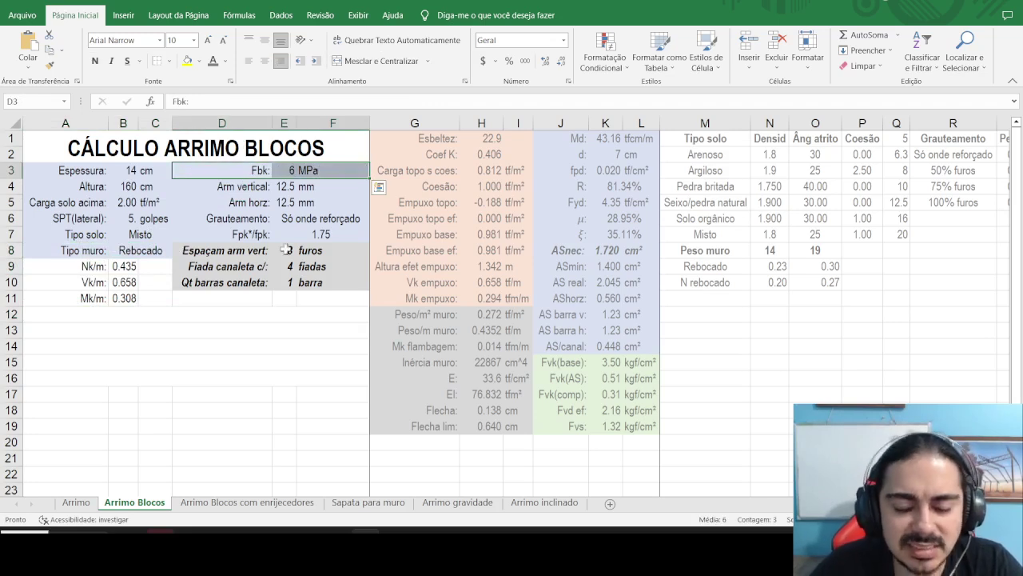
# Step: Try a vertical reinforcement diameter of 16 mm, and undo the change
pyautogui.moveTo(244, 189); pyautogui.dragTo(345, 188)
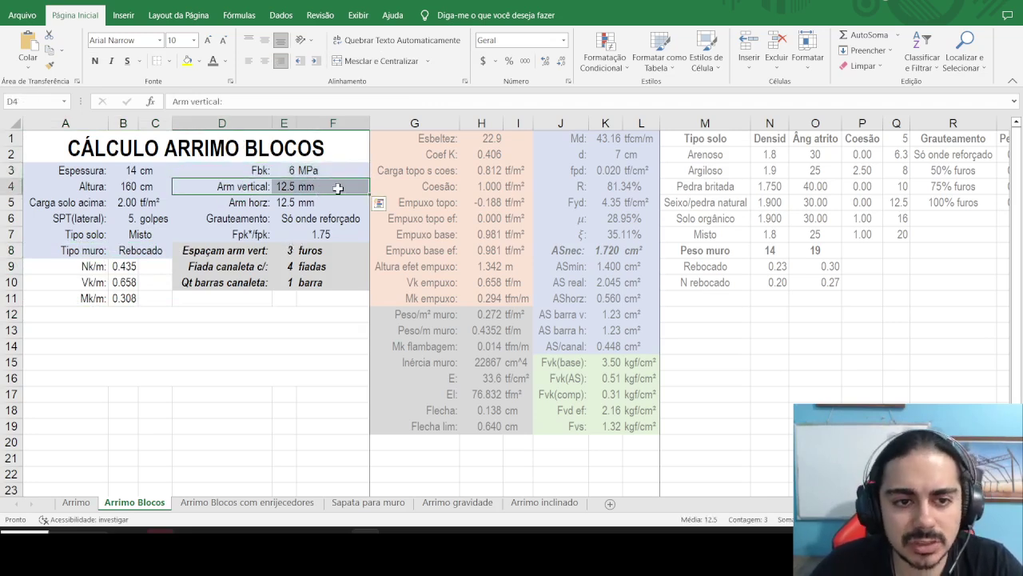
pyautogui.doubleClick(286, 186)
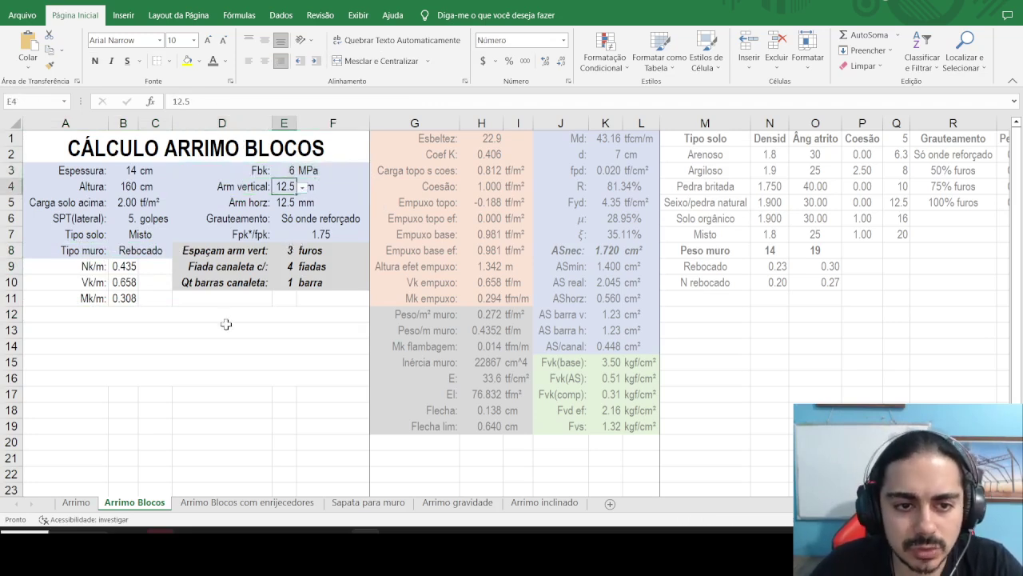
pyautogui.click(302, 189)
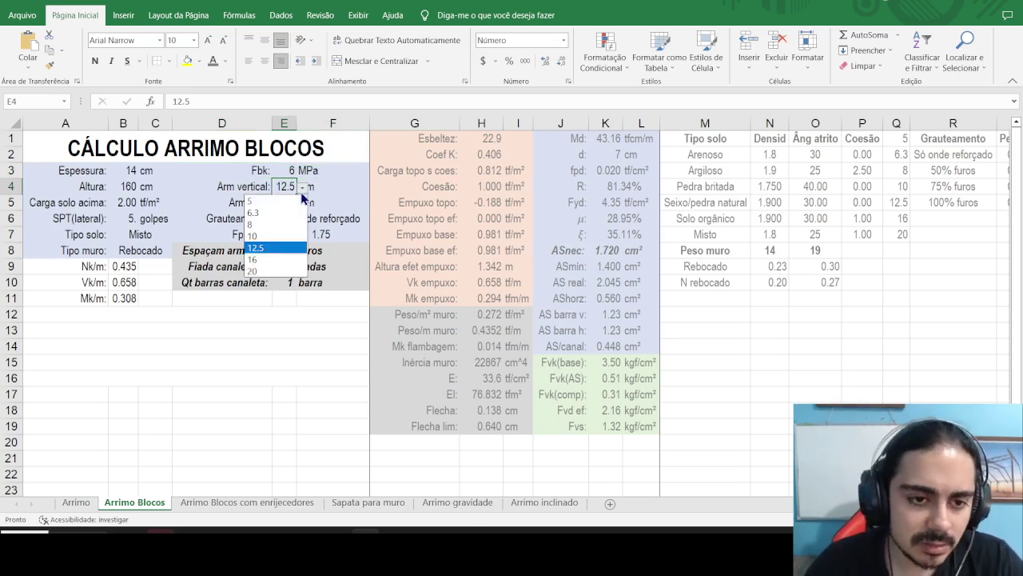
pyautogui.click(275, 259)
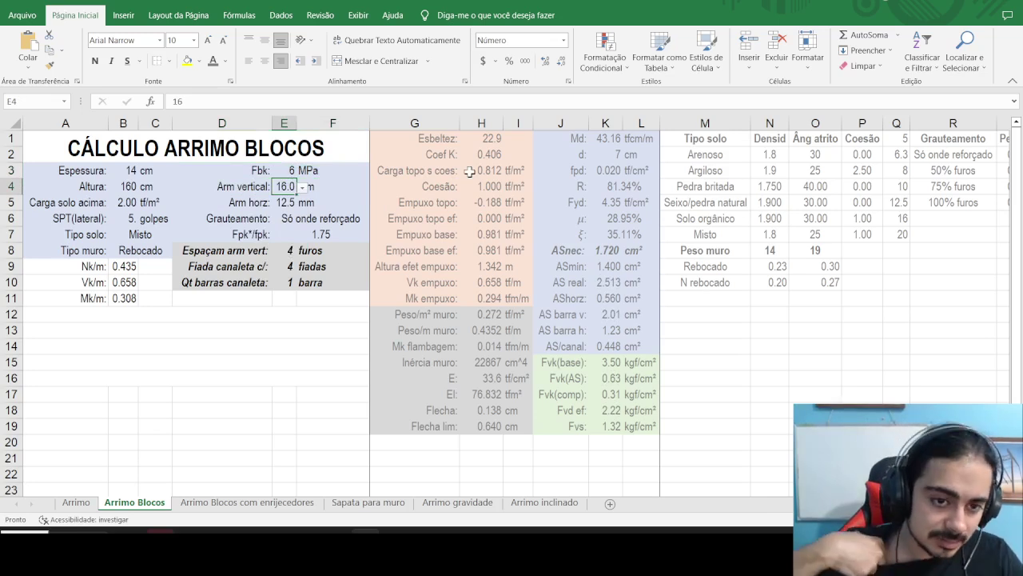
pyautogui.hotkey('ctrl', 'z')
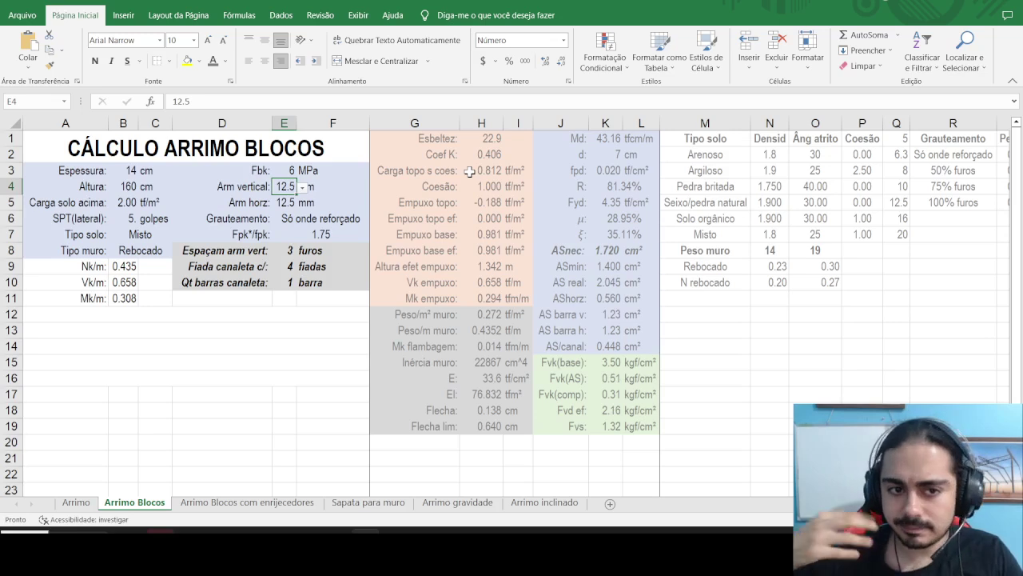
# Step: Inspect the formula for the channel-block course spacing and review the number of bars per channel
pyautogui.click(276, 265)
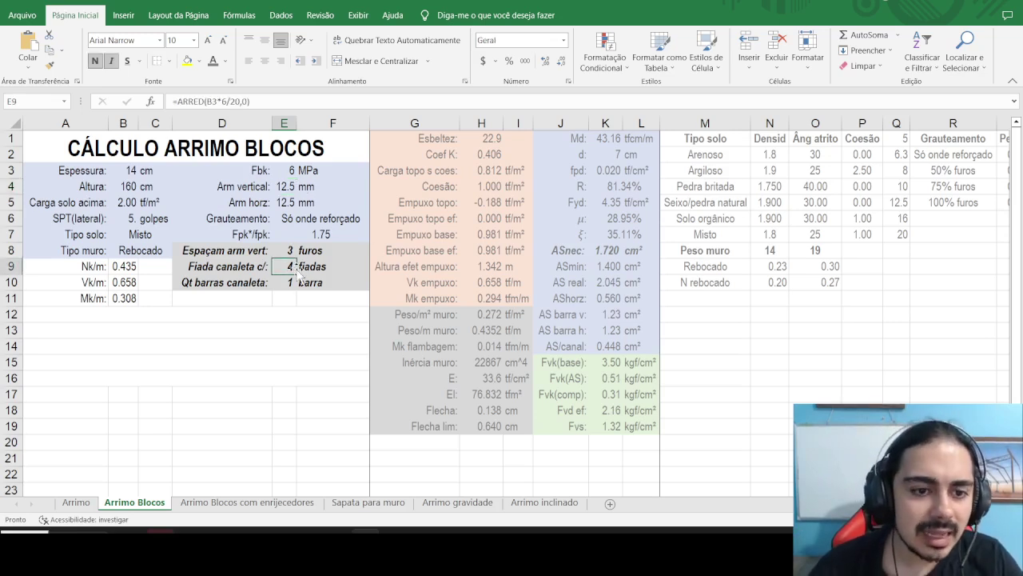
pyautogui.click(276, 99)
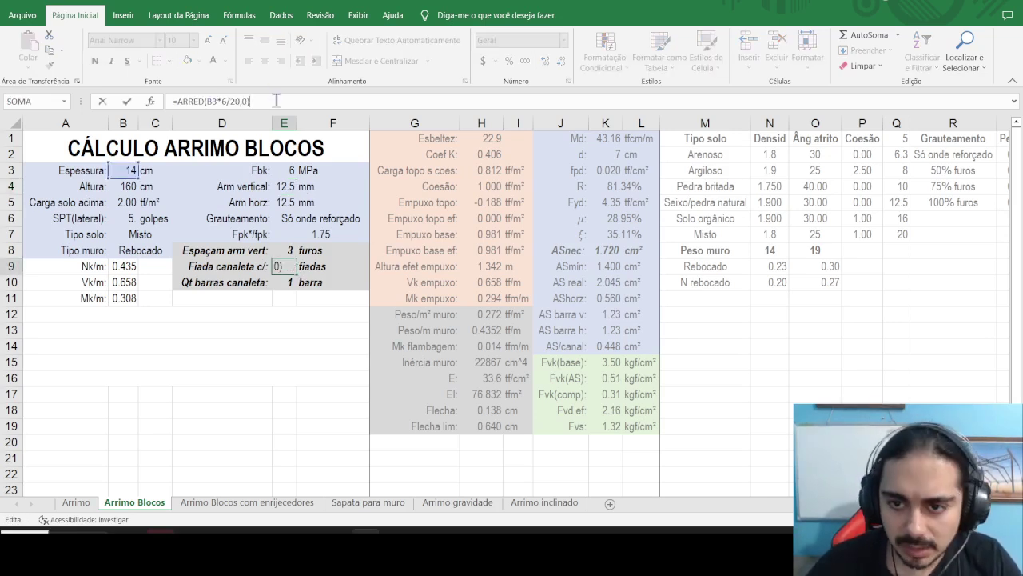
pyautogui.press('Escape')
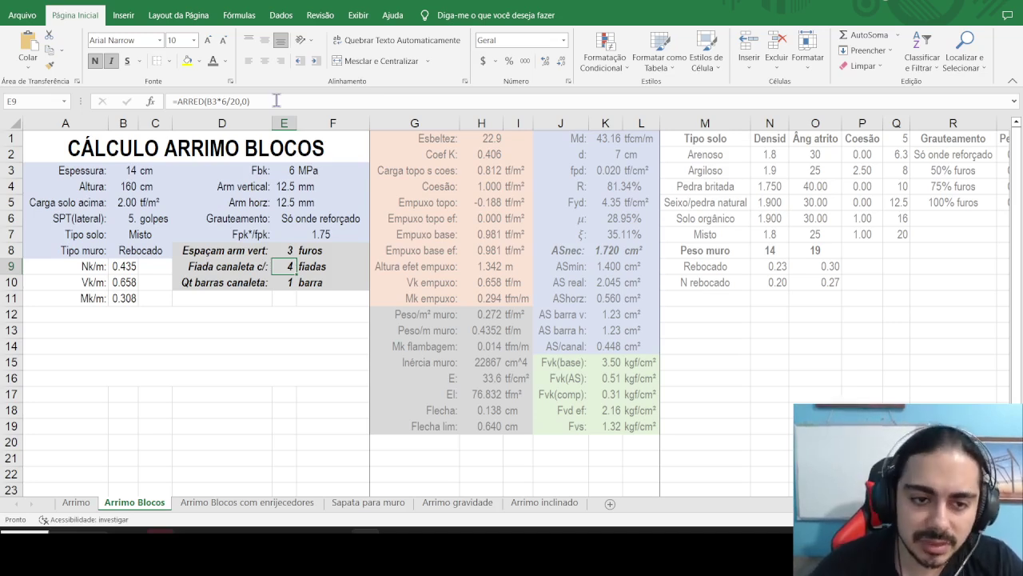
pyautogui.click(239, 285)
pyautogui.click(300, 286)
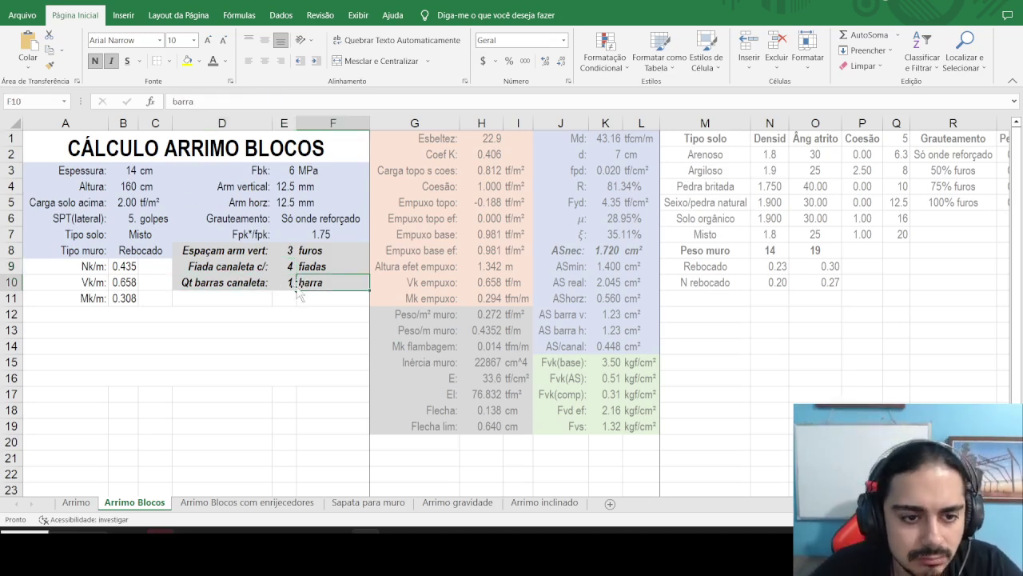
pyautogui.click(284, 282)
# Step: Try a horizontal reinforcement diameter of 10 mm, undoing and redoing it to compare the results
pyautogui.click(284, 202)
pyautogui.click(302, 203)
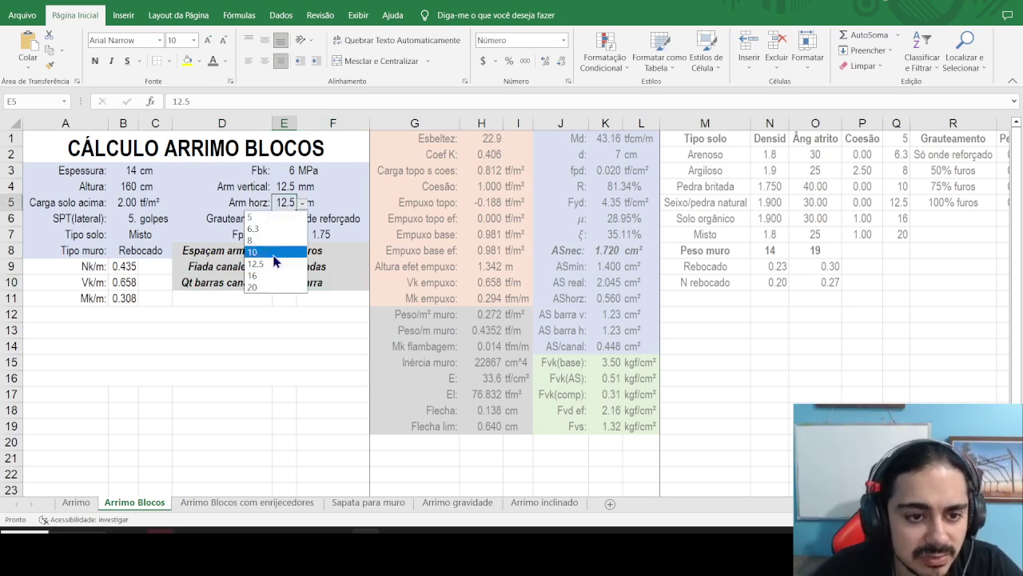
pyautogui.click(275, 253)
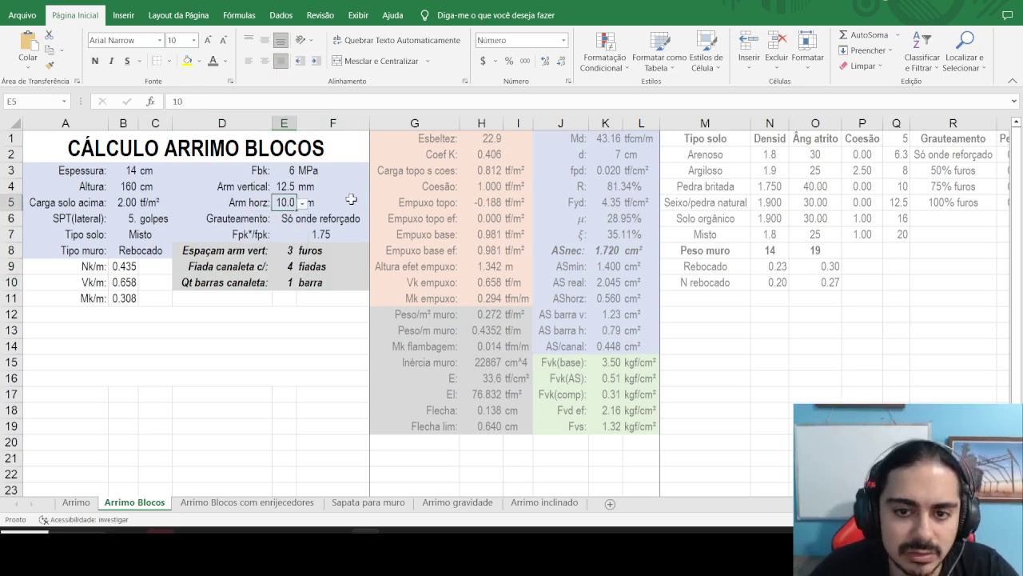
pyautogui.hotkey('ctrl', 'y')
pyautogui.hotkey('ctrl', 'z')
pyautogui.hotkey('ctrl', 'y')
# Step: Set the horizontal reinforcement diameter to 8 mm
pyautogui.click(302, 203)
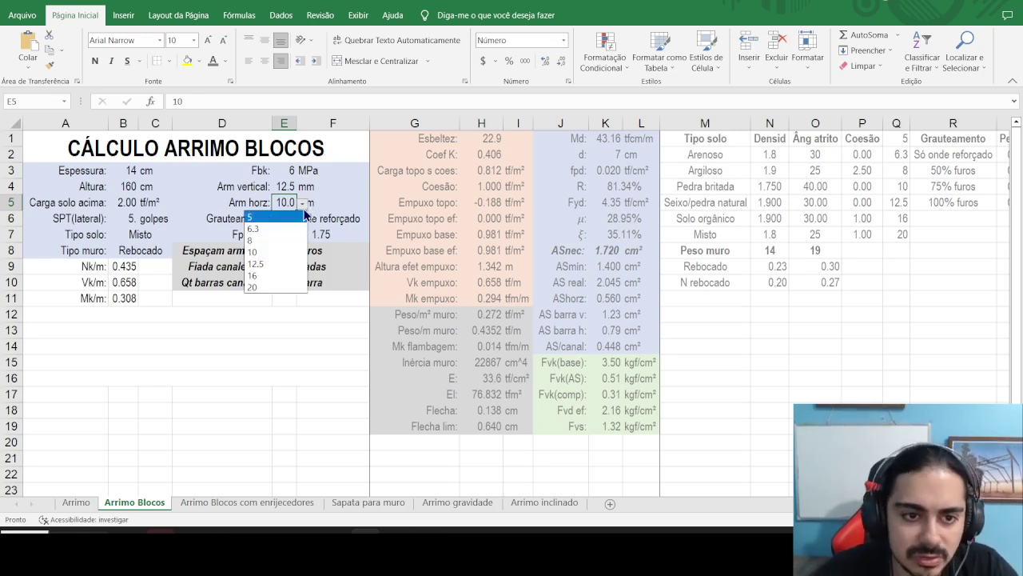
pyautogui.click(280, 240)
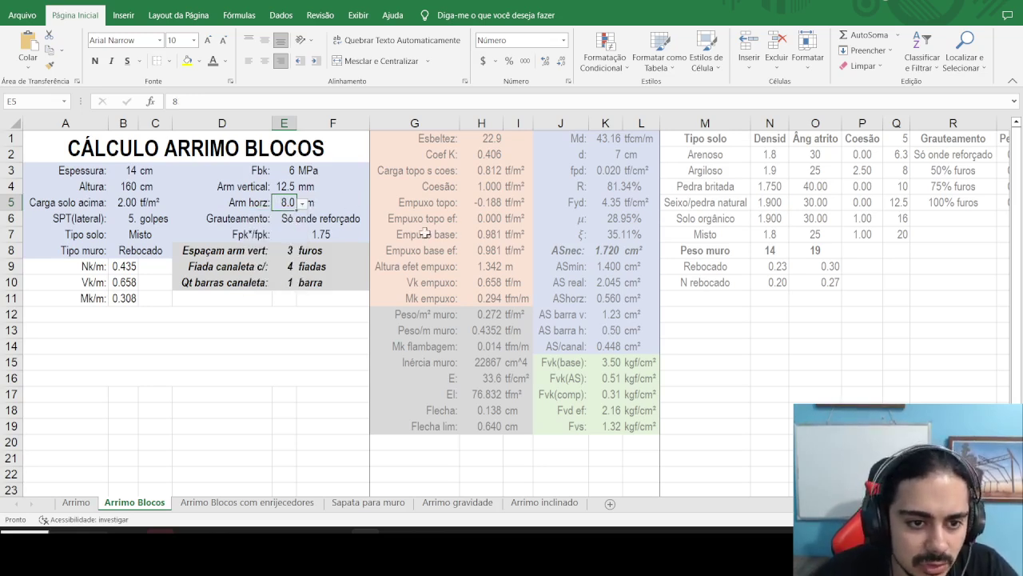
pyautogui.click(303, 203)
pyautogui.click(285, 240)
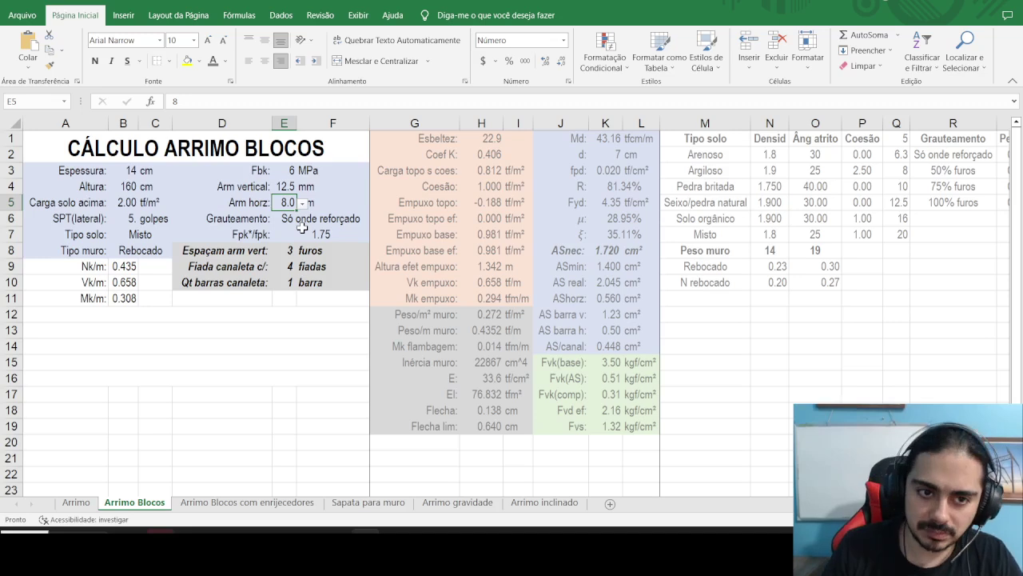
# Step: Test how 16 mm vertical bars affect the vertical reinforcement spacing, and undo the change
pyautogui.click(256, 216)
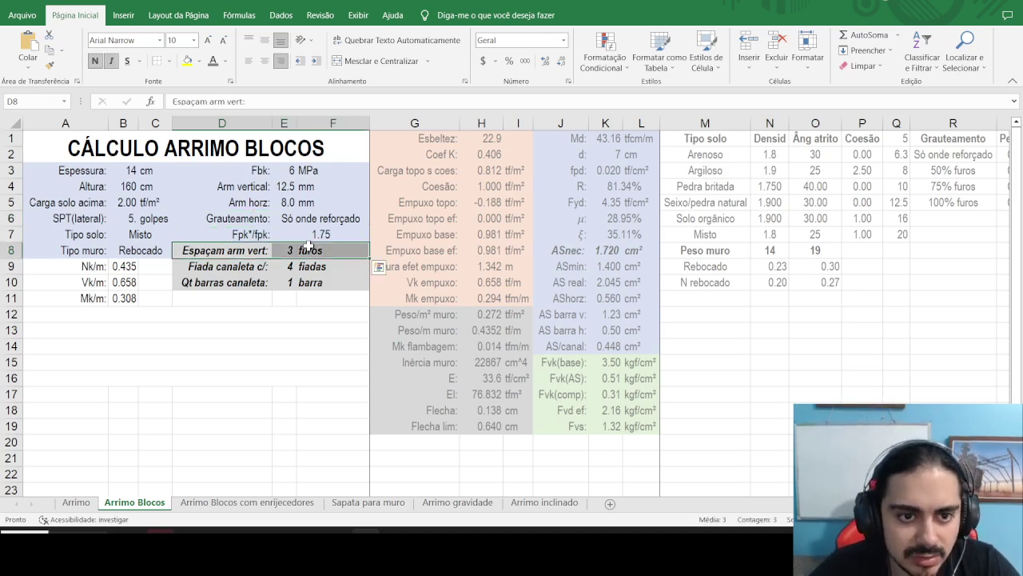
pyautogui.click(290, 187)
pyautogui.click(302, 187)
pyautogui.click(264, 253)
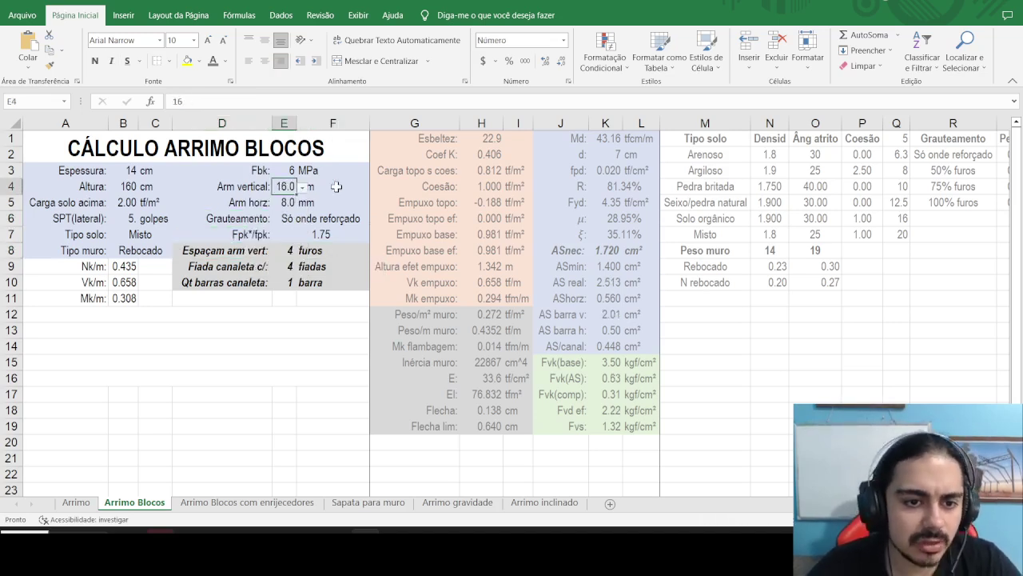
pyautogui.hotkey('ctrl', 'z')
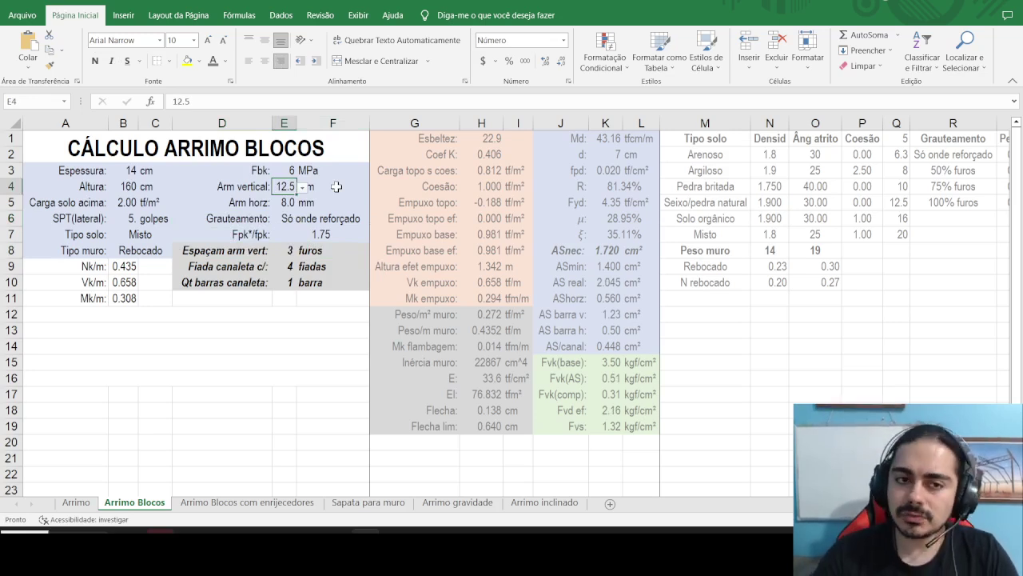
# Step: Try grouting 50% and 100% of the block cells in the wall inputs, undoing each option
pyautogui.click(331, 191)
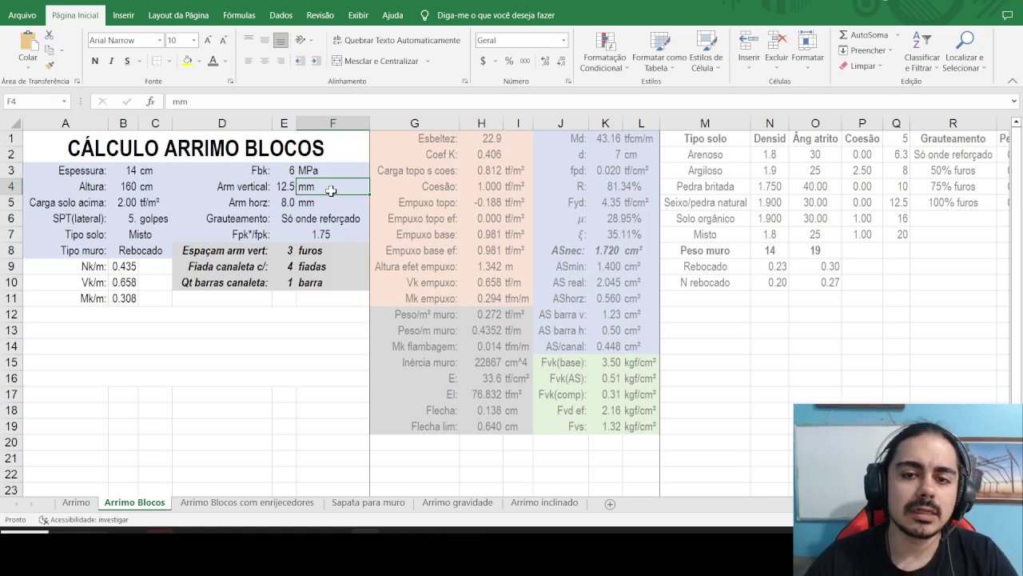
pyautogui.moveTo(254, 206); pyautogui.dragTo(315, 202)
pyautogui.click(289, 186)
pyautogui.click(324, 216)
pyautogui.click(375, 219)
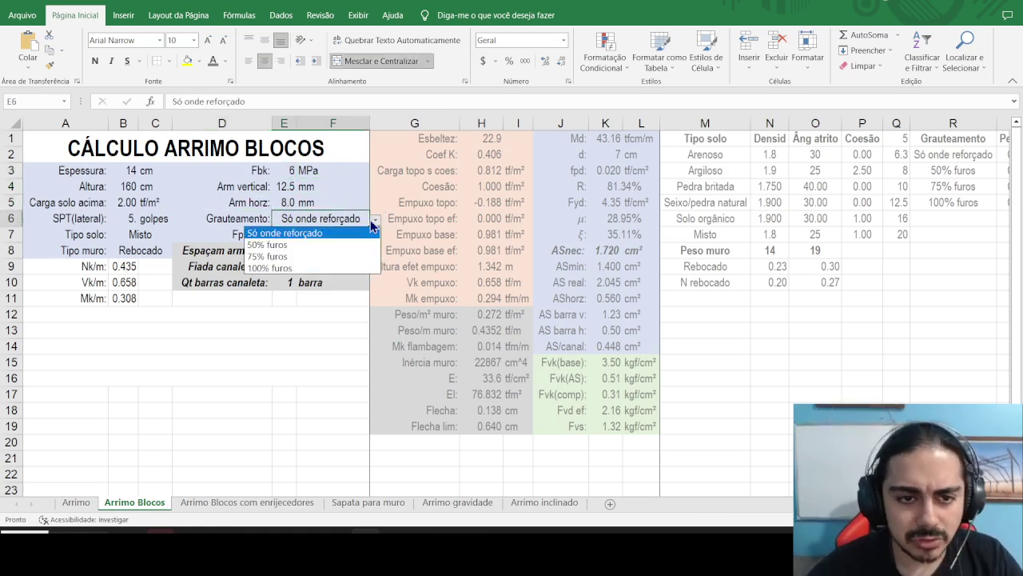
pyautogui.click(352, 245)
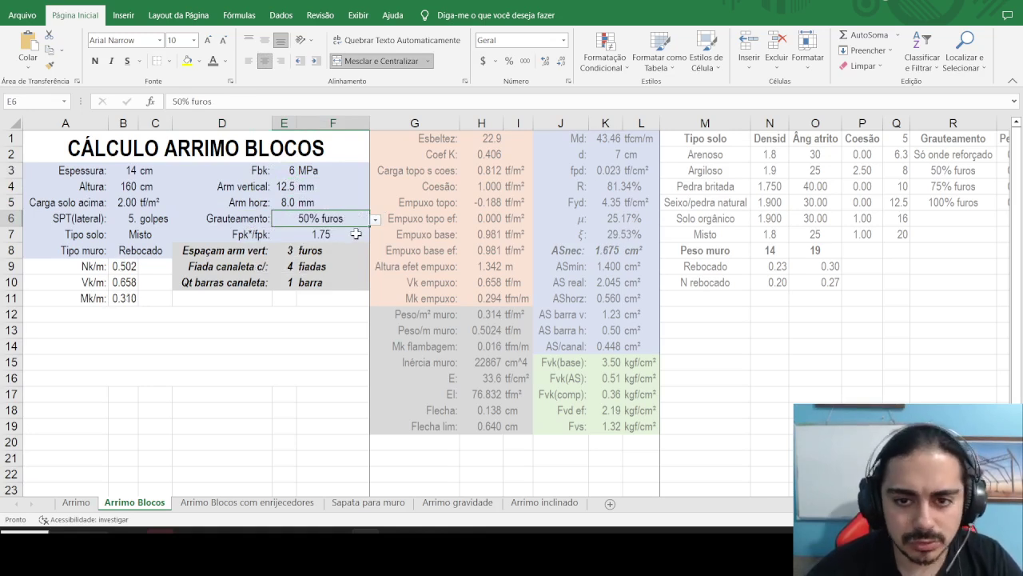
pyautogui.hotkey('ctrl', 'z')
pyautogui.click(375, 219)
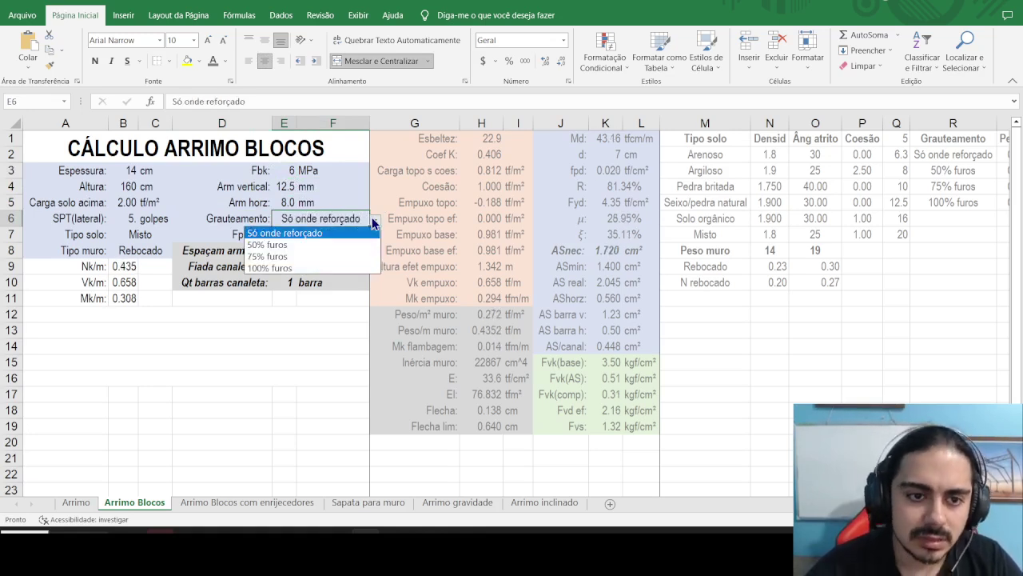
pyautogui.click(338, 270)
pyautogui.hotkey('ctrl', 'z')
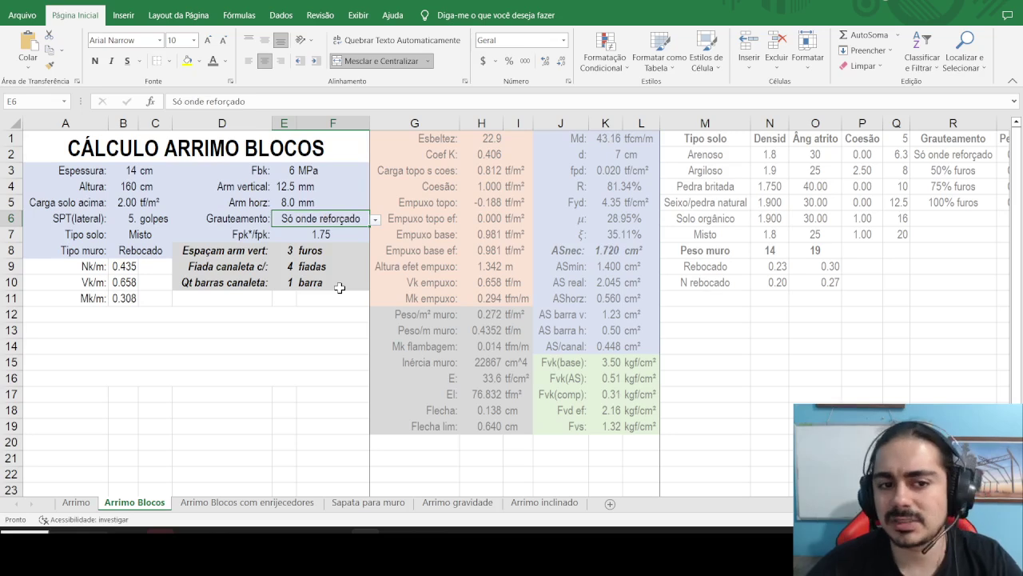
# Step: Test a block strength (Fbk) of 8 MPa combined with 100% grouted cells, and undo both changes
pyautogui.click(289, 251)
pyautogui.click(278, 171)
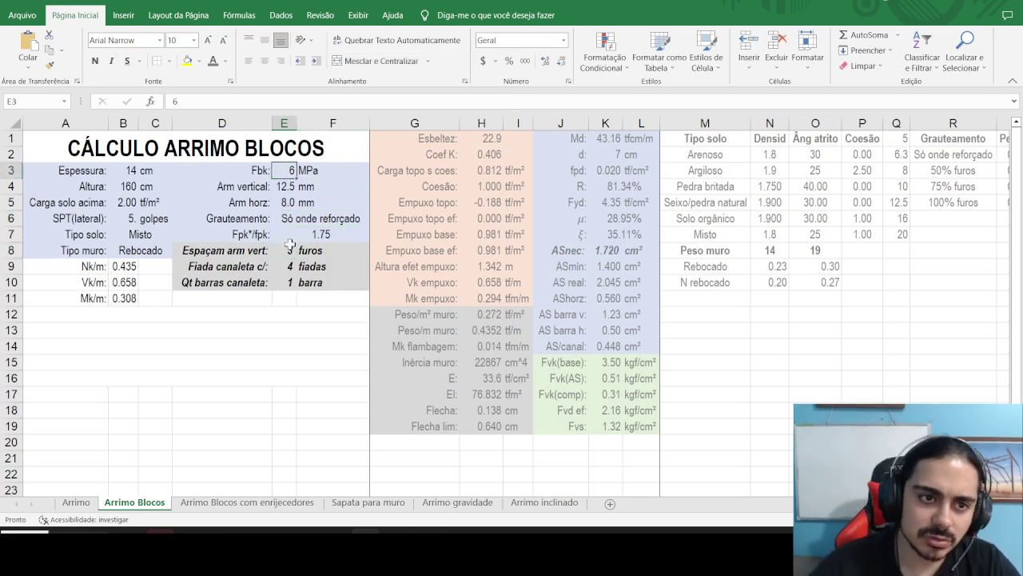
pyautogui.write('8')
pyautogui.press('Return')
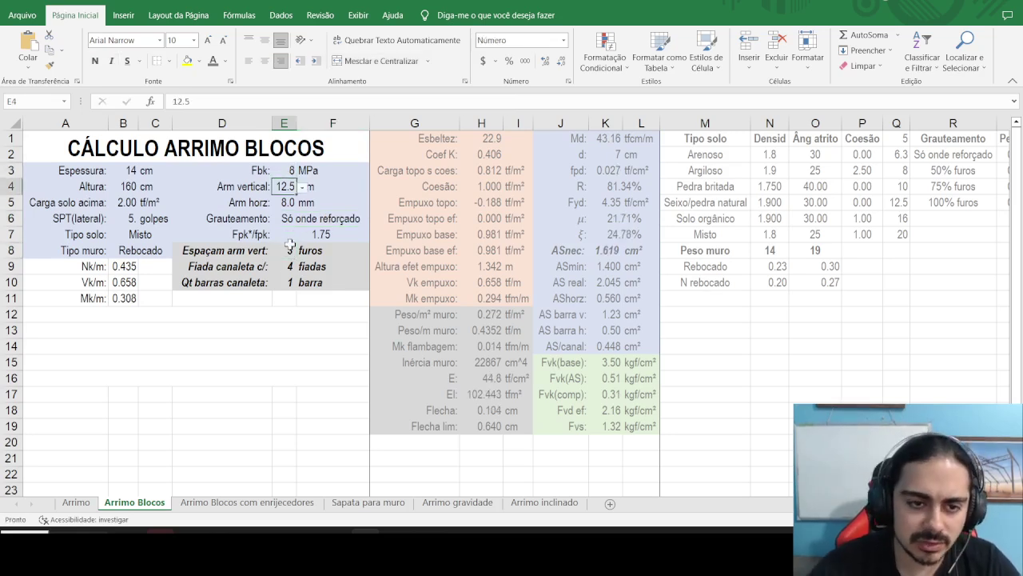
pyautogui.click(352, 218)
pyautogui.click(375, 219)
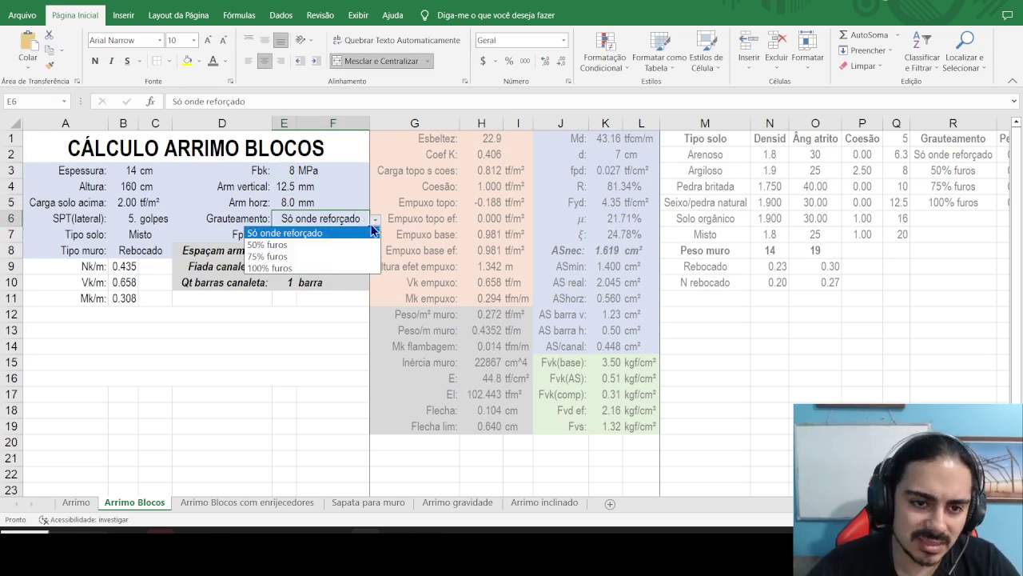
pyautogui.click(320, 267)
pyautogui.click(495, 362)
pyautogui.hotkey('ctrl', 'z')
pyautogui.hotkey('ctrl', 'z')
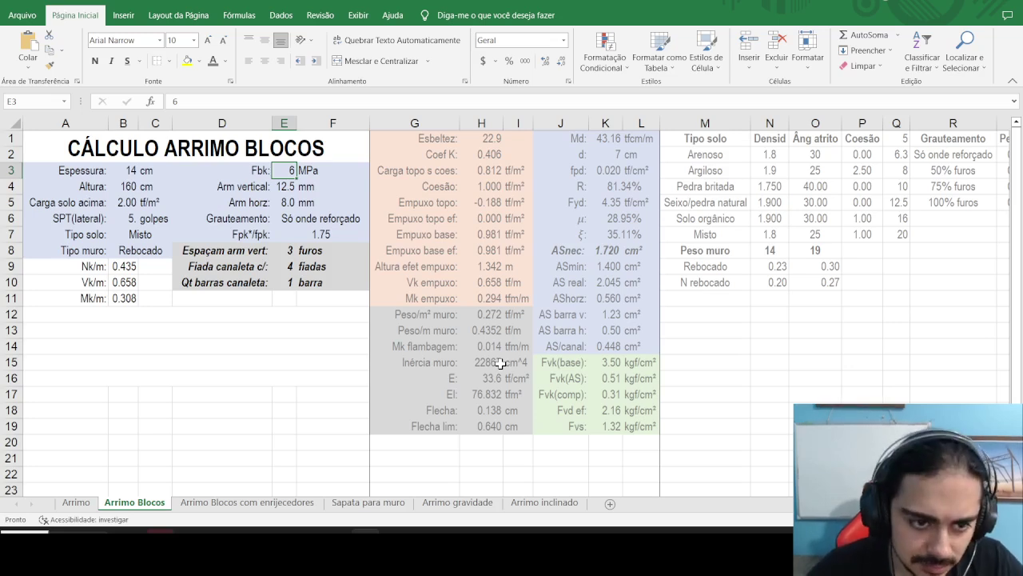
# Step: Review the horizontal bar diameter, the channel-block course and bar results, and the wall height
pyautogui.click(293, 197)
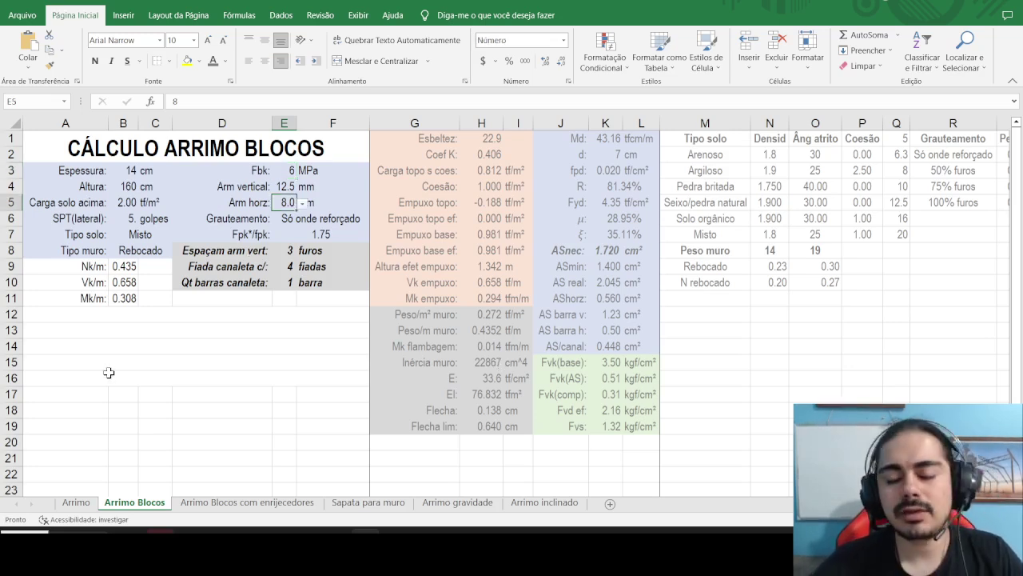
pyautogui.click(241, 285)
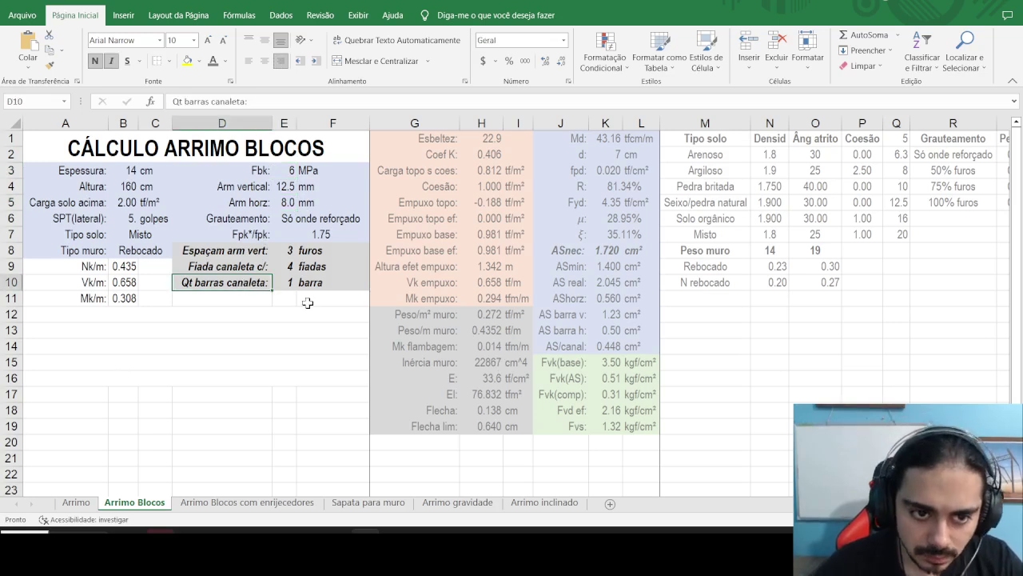
pyautogui.click(291, 269)
pyautogui.moveTo(80, 186); pyautogui.dragTo(164, 182)
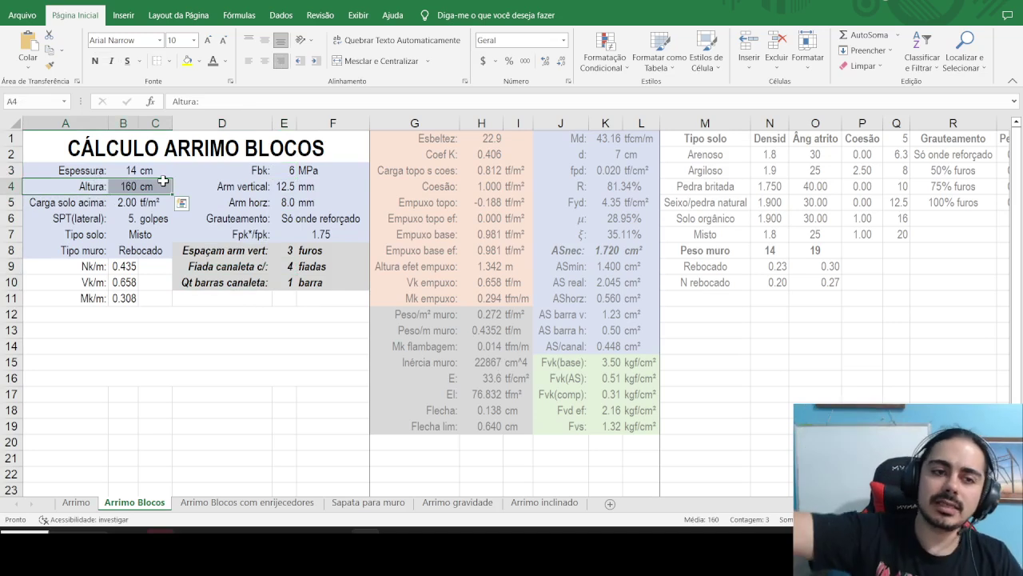
# Step: Add units beside the wall load results: tf/m for Nk/m and Vk/m, and tf/m² for Mk/m
pyautogui.click(146, 266)
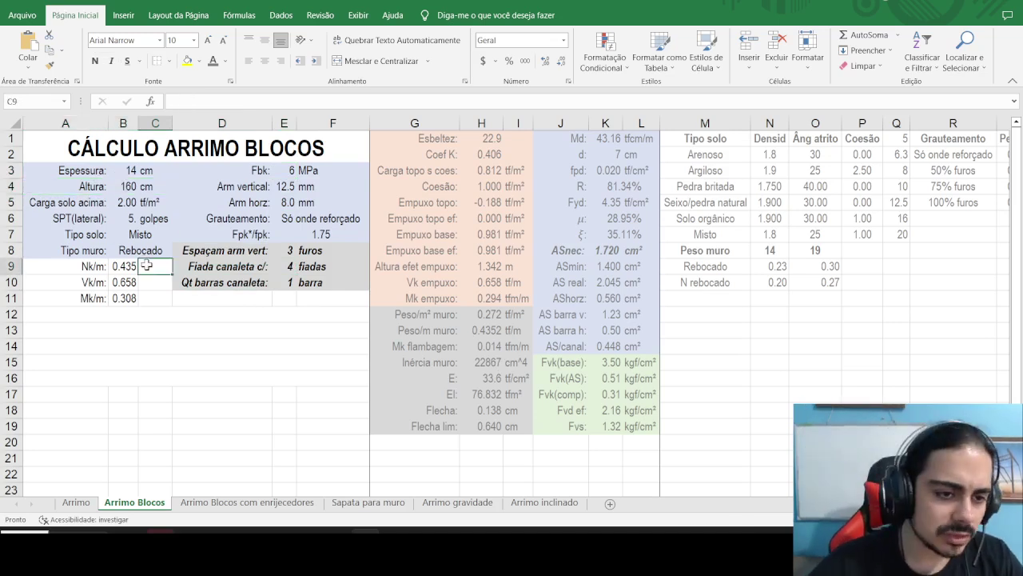
pyautogui.write('tf')
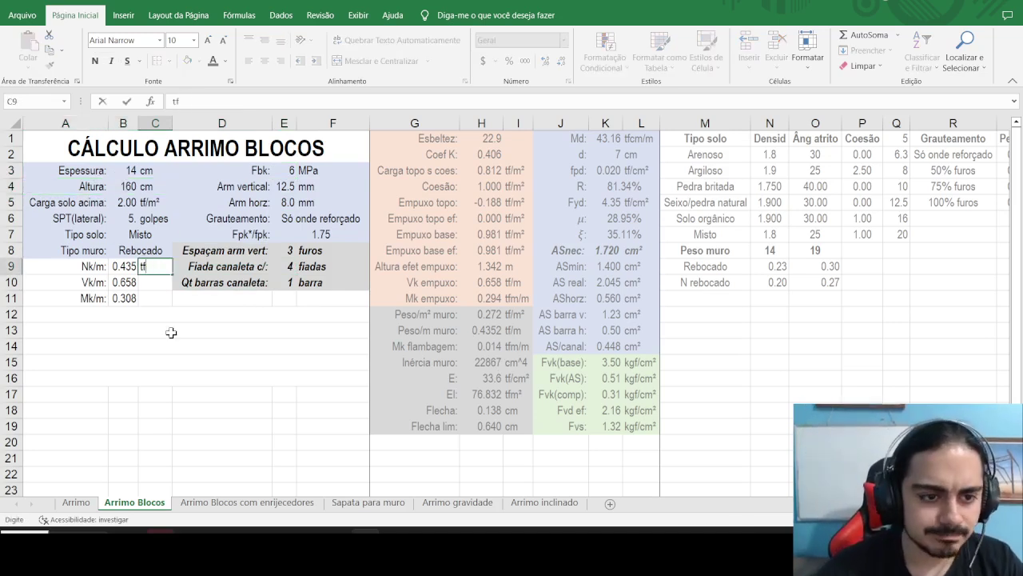
pyautogui.write('/m²')
pyautogui.press('Return')
pyautogui.press('Up')
pyautogui.press('F2')
pyautogui.press('BackSpace')
pyautogui.press('Return')
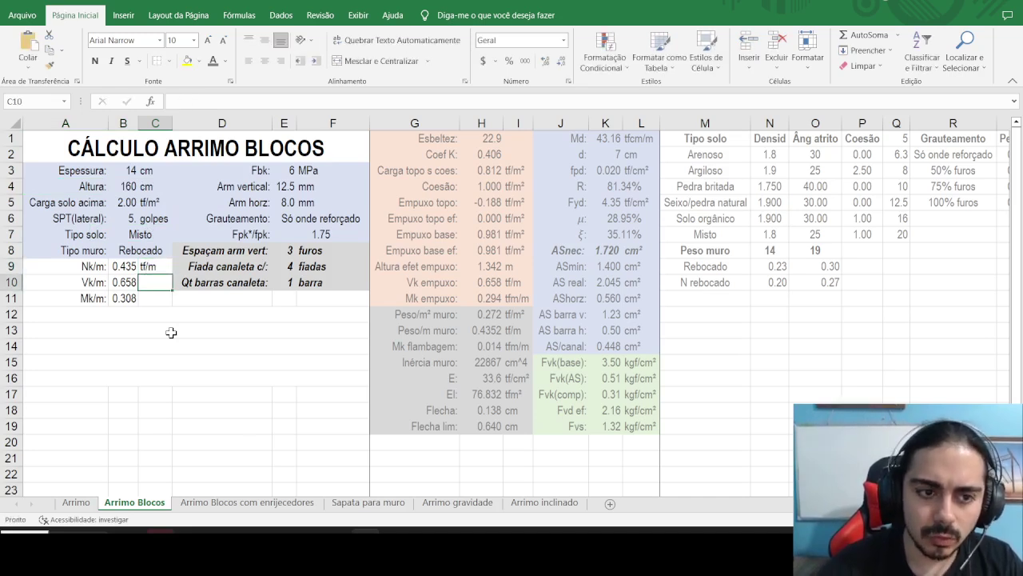
pyautogui.write('tf/m')
pyautogui.press('Return')
pyautogui.write('tf/m²')
pyautogui.press('Return')
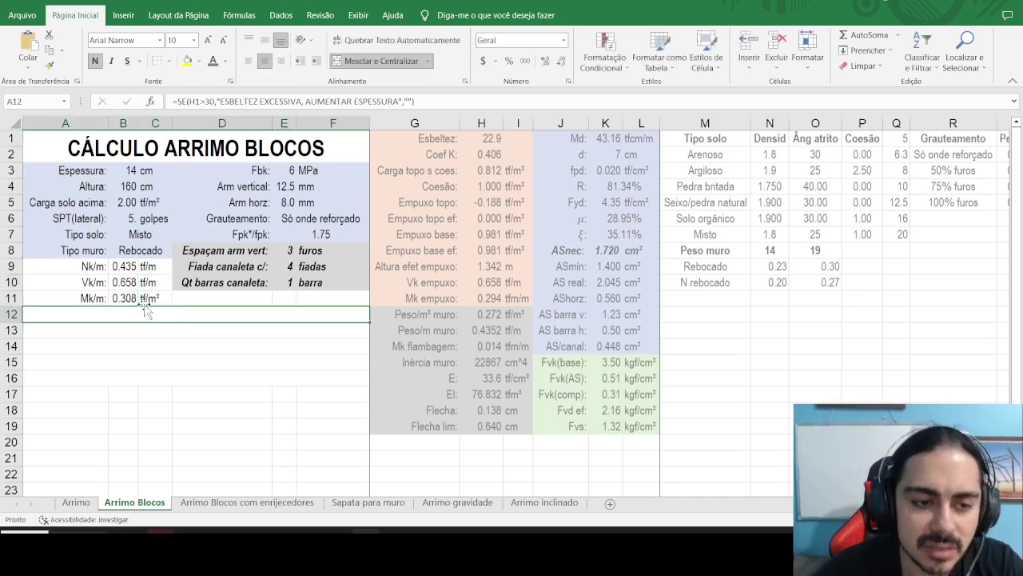
# Step: Format the Nk/m, Vk/m and Mk/m rows with their units as bold italic text on a grey fill
pyautogui.moveTo(156, 298); pyautogui.dragTo(86, 264)
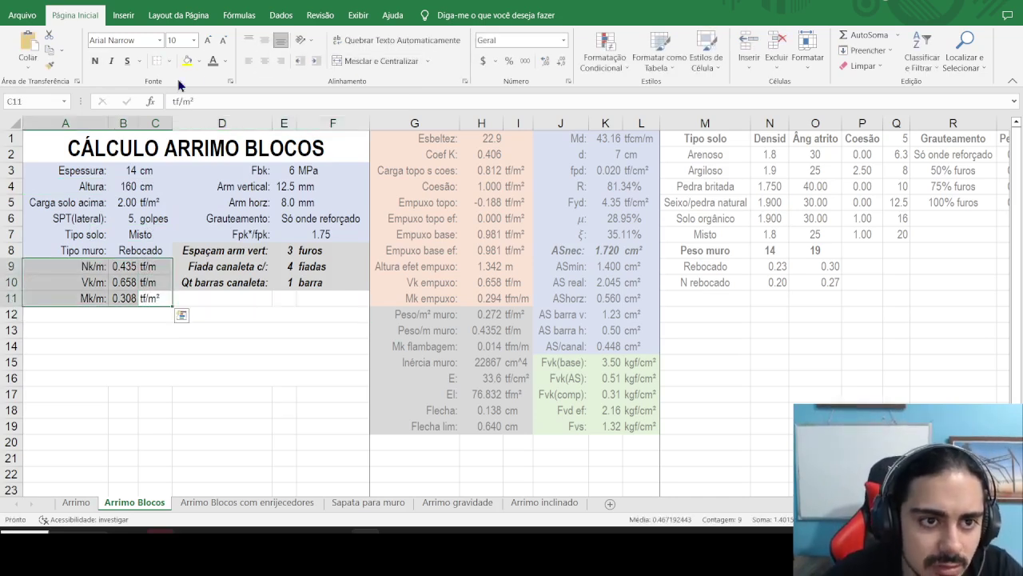
pyautogui.click(110, 62)
pyautogui.click(94, 60)
pyautogui.click(226, 61)
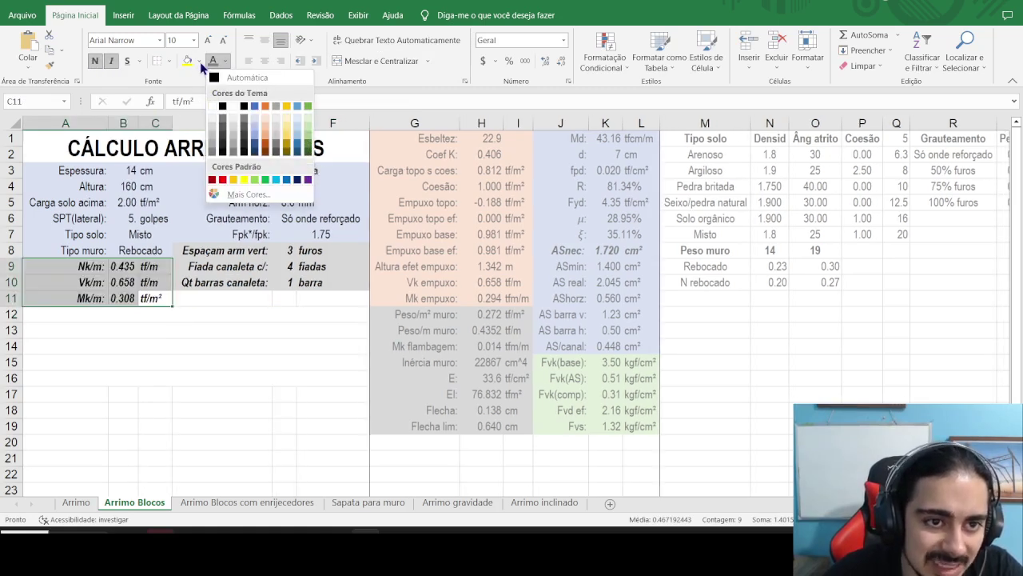
pyautogui.click(198, 61)
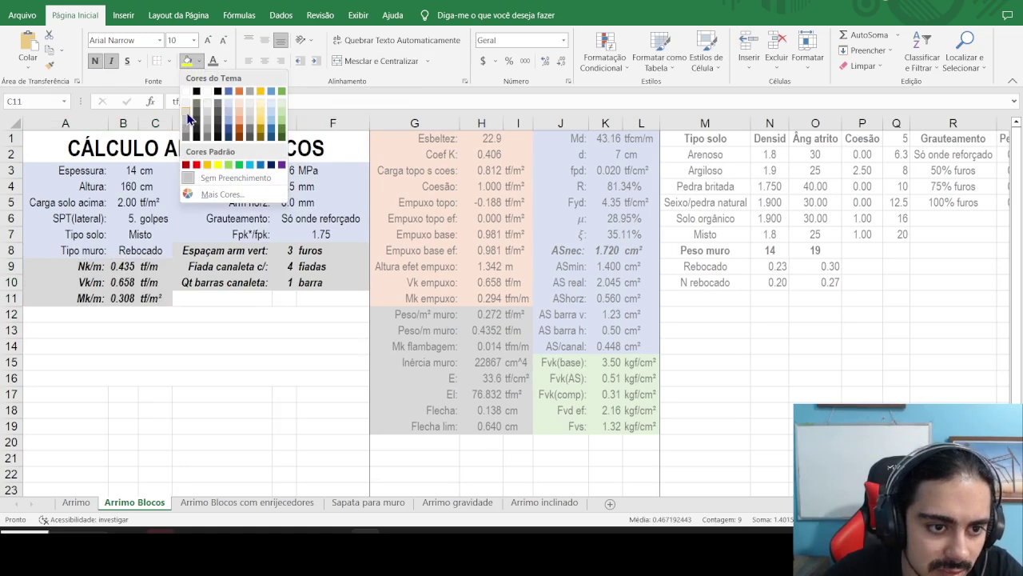
pyautogui.click(187, 113)
pyautogui.click(152, 250)
pyautogui.click(172, 362)
# Step: Transfer the block wall's Nk/m result to the Sapata para muro sheet, setting Nk muro to 0.435 tf/m
pyautogui.click(131, 267)
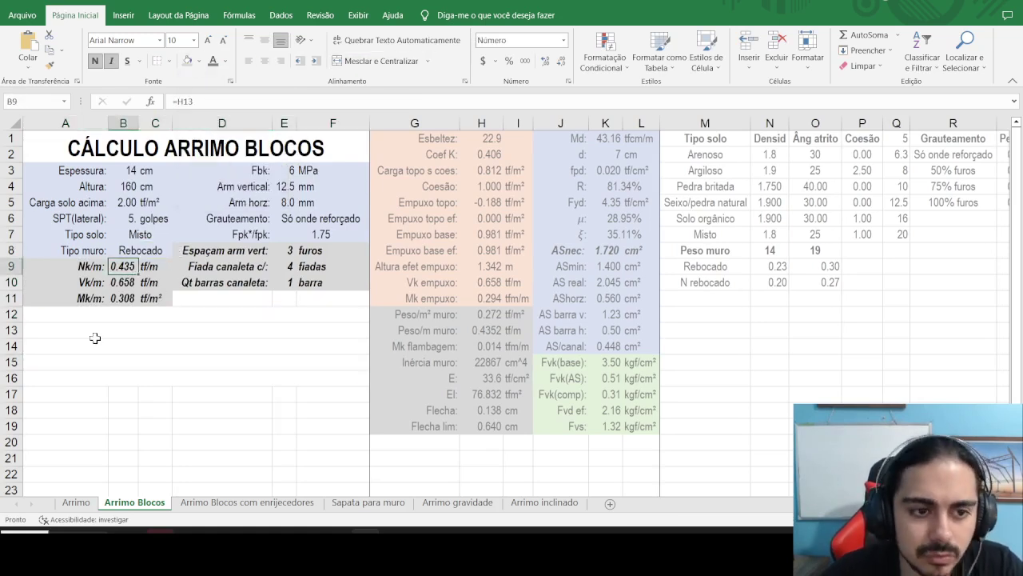
pyautogui.click(364, 503)
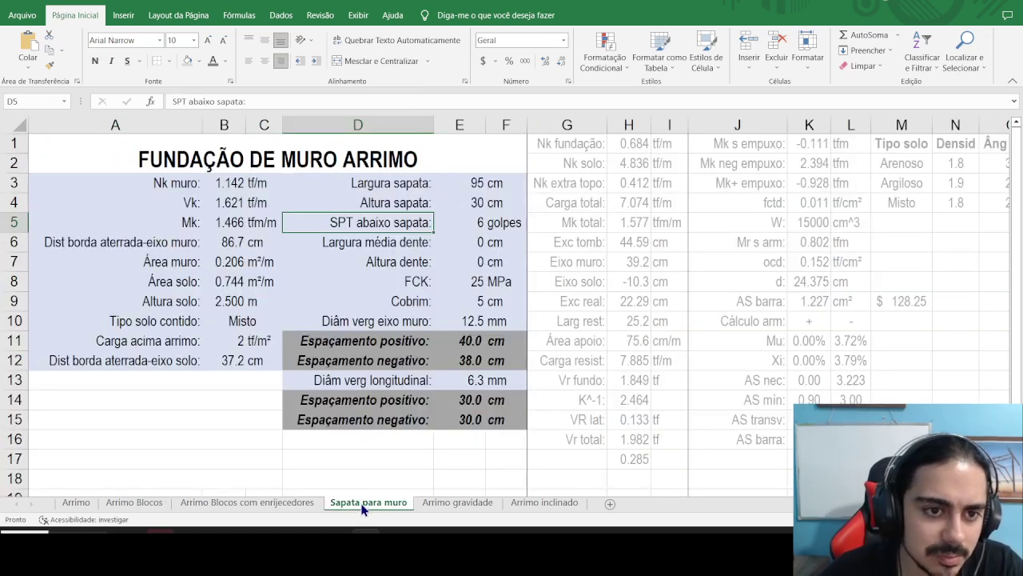
pyautogui.click(219, 182)
pyautogui.click(134, 502)
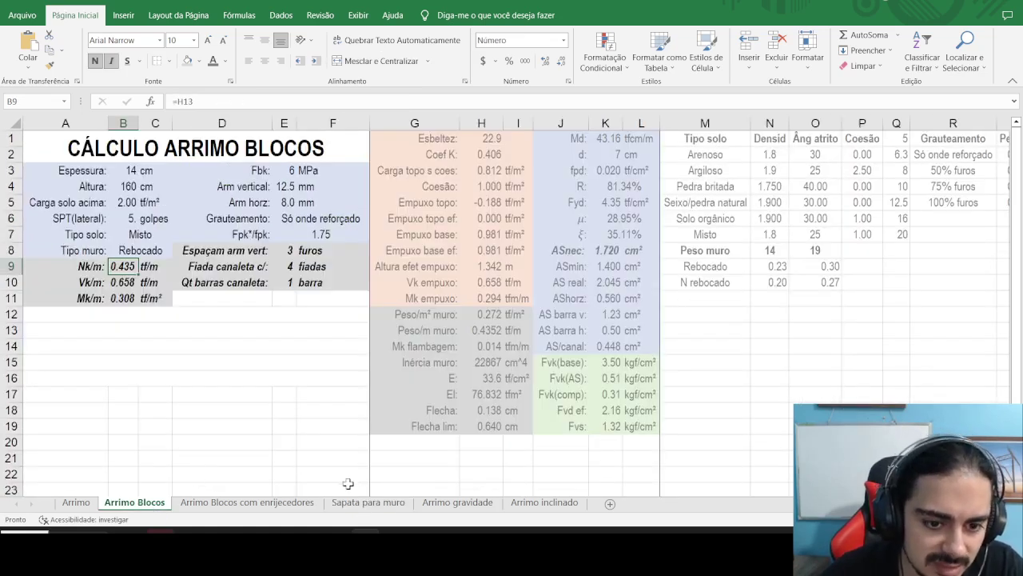
pyautogui.click(366, 502)
pyautogui.write('0.435')
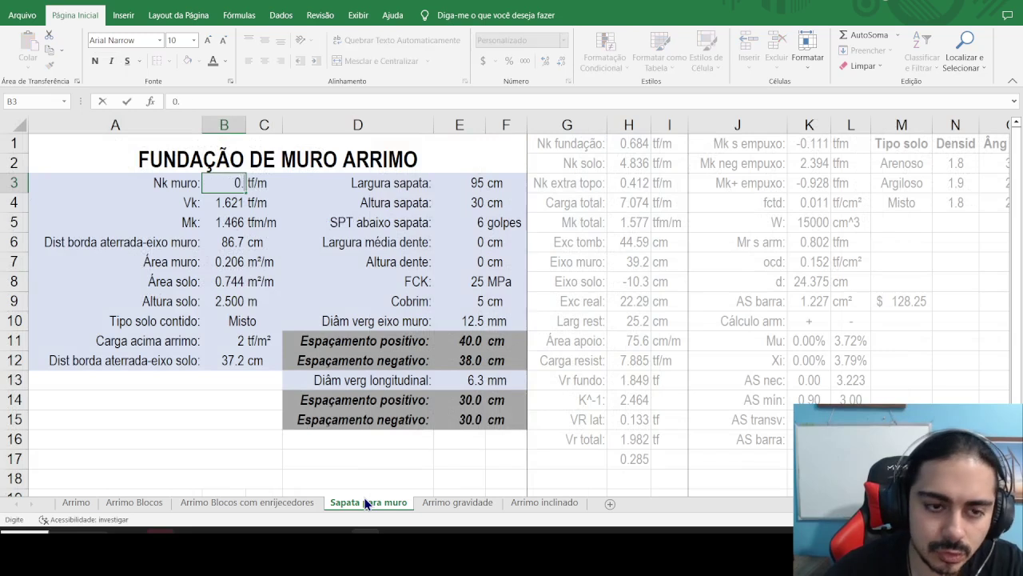
pyautogui.press('Return')
pyautogui.click(240, 160)
pyautogui.click(232, 182)
pyautogui.hotkey('ctrl', 'c')
# Step: Look up the block wall's Vk/m result and set Vk on the Sapata para muro sheet to 0.658 tf/m
pyautogui.click(135, 502)
pyautogui.click(123, 281)
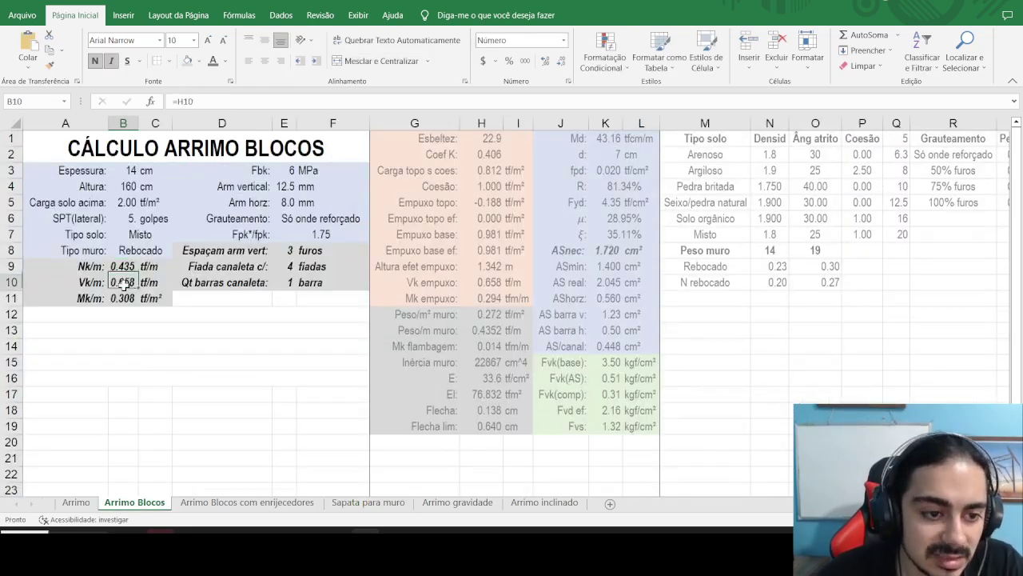
pyautogui.click(368, 503)
pyautogui.click(230, 203)
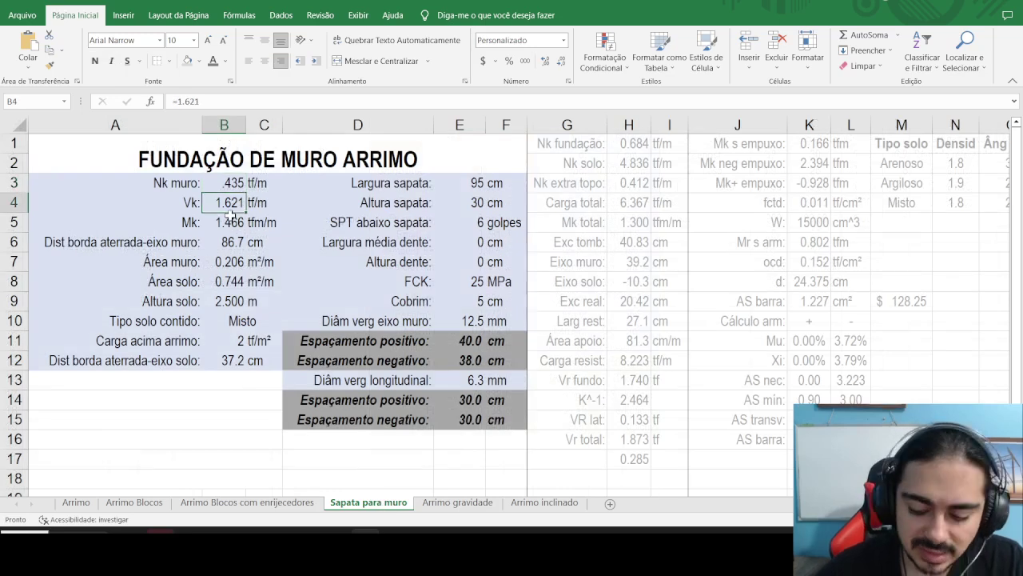
pyautogui.write('0.658')
pyautogui.press('Return')
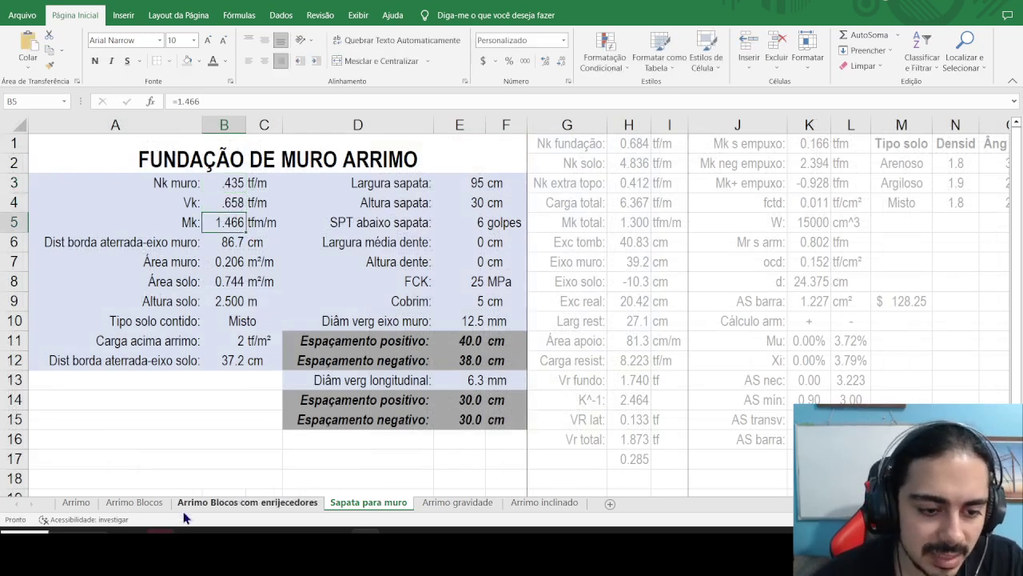
# Step: Look up the block wall's Mk/m result and set Mk on the Sapata para muro sheet to 0.308 tfm/m
pyautogui.click(134, 502)
pyautogui.press('Down')
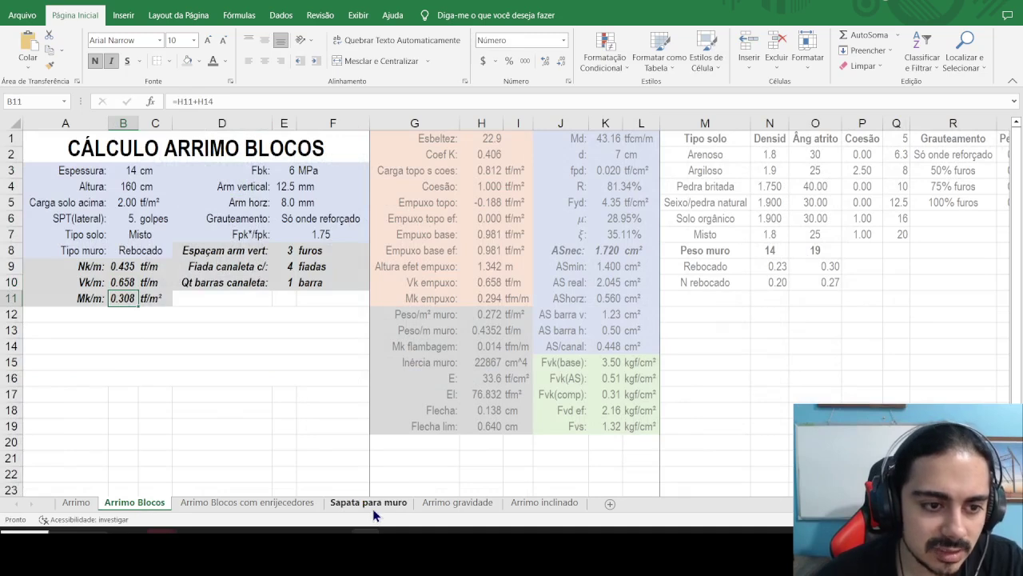
pyautogui.click(369, 502)
pyautogui.write('0.308')
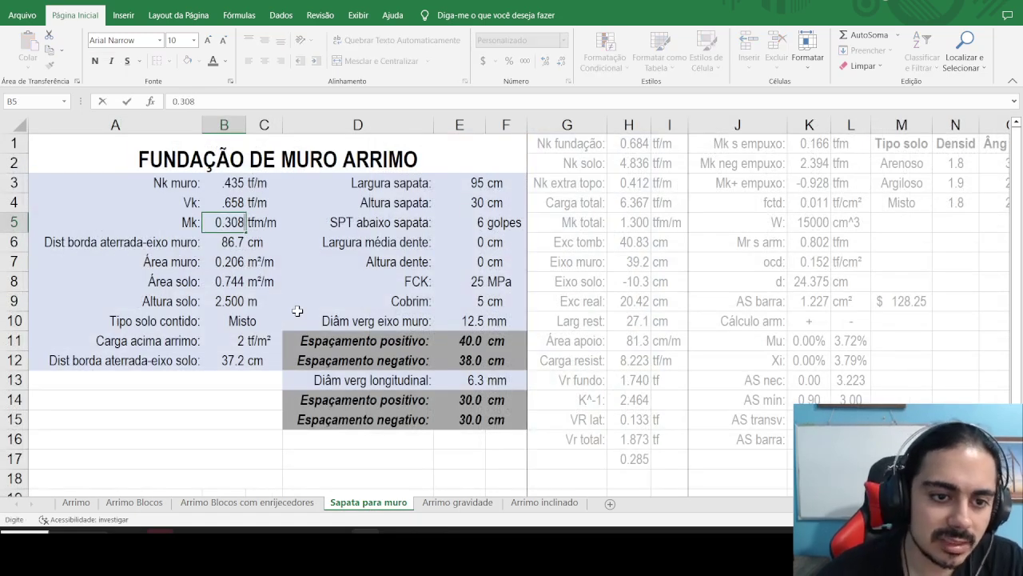
pyautogui.press('Return')
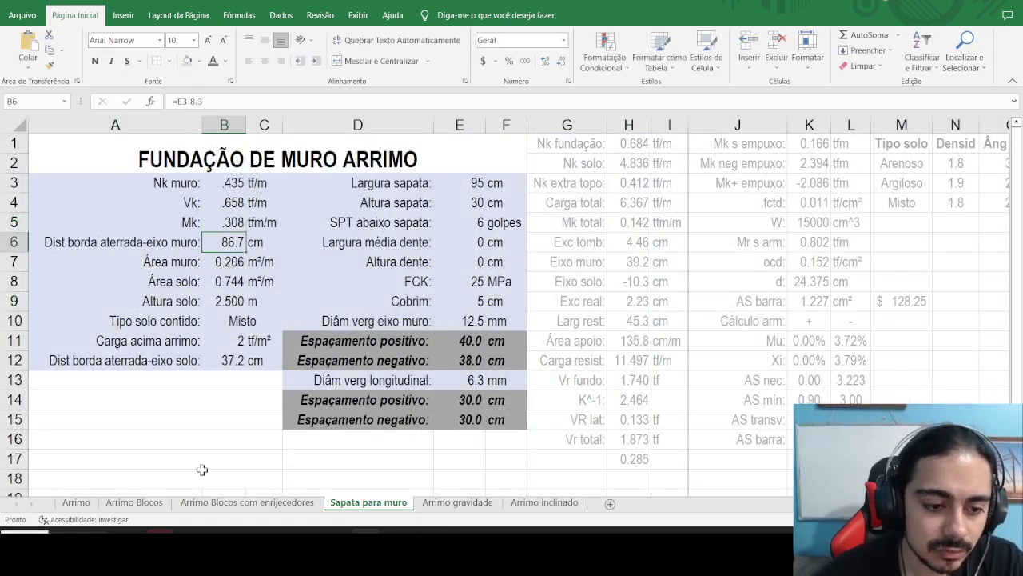
# Step: Correct the Mk/m unit on the Arrimo Blocos sheet to tfm/m and return to the Sapata para muro sheet
pyautogui.click(136, 504)
pyautogui.click(141, 302)
pyautogui.write('tfm/m')
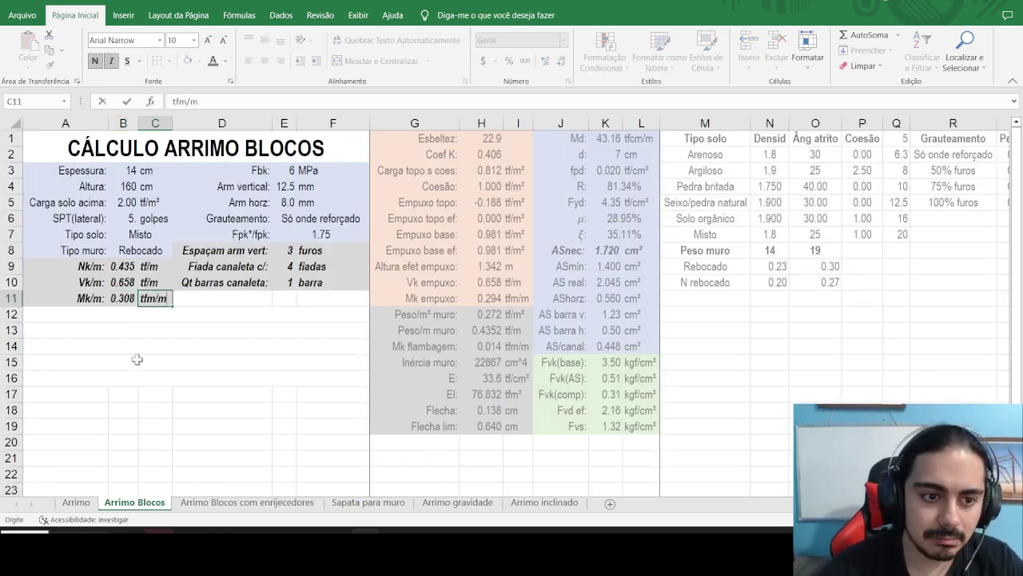
pyautogui.press('Return')
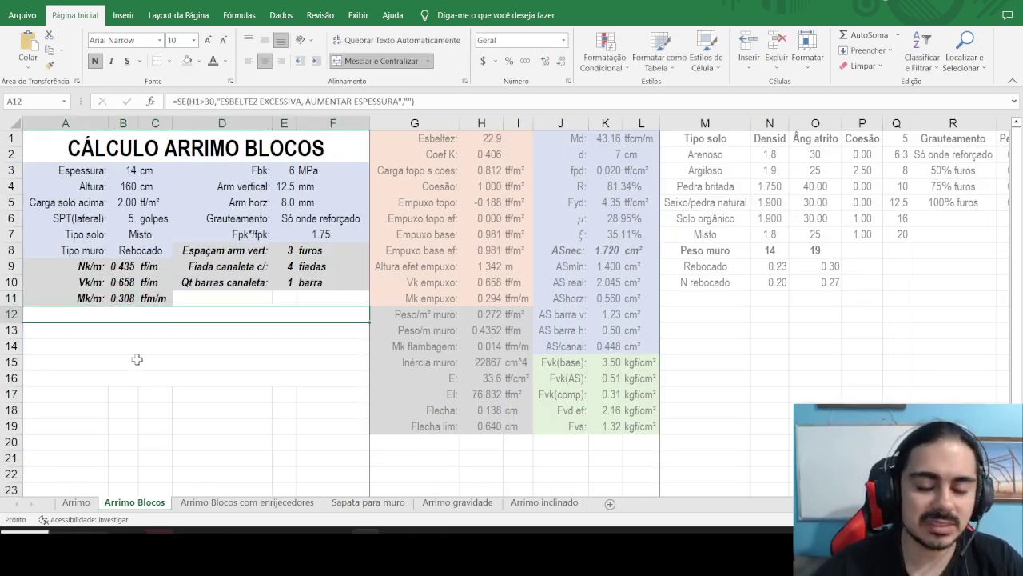
pyautogui.click(399, 504)
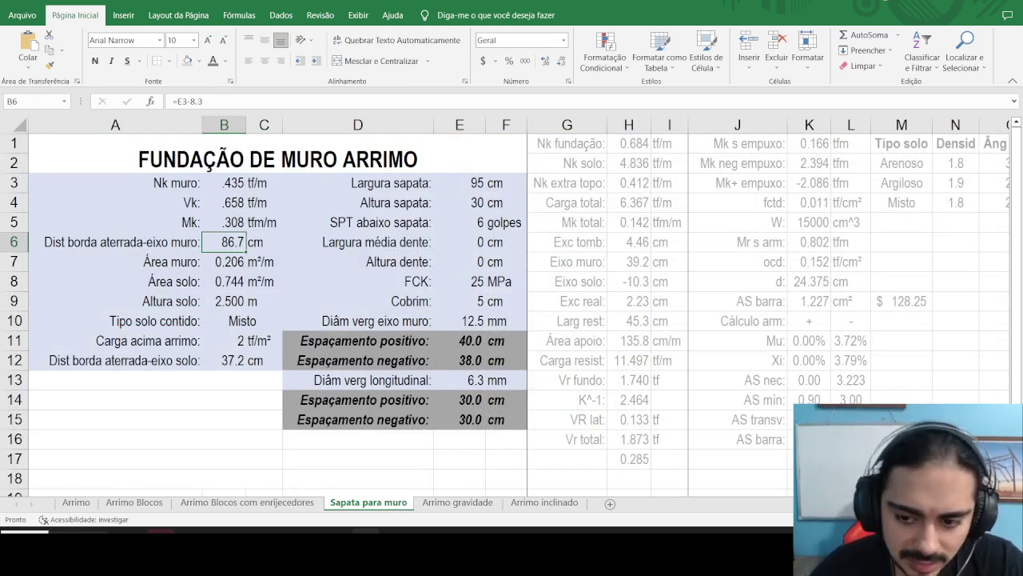
pyautogui.hotkey('alt', 'Tab')
pyautogui.click(176, 441)
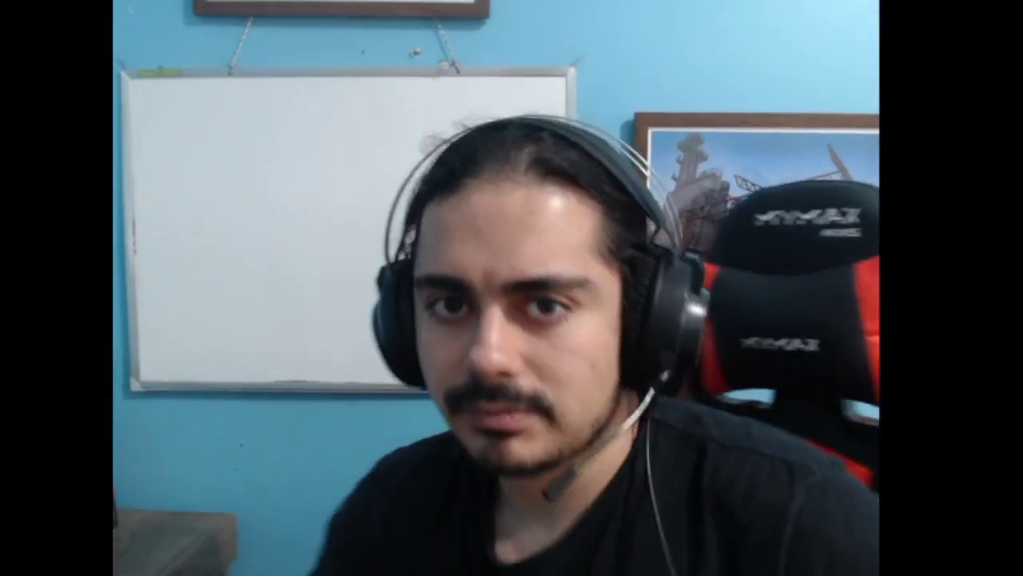
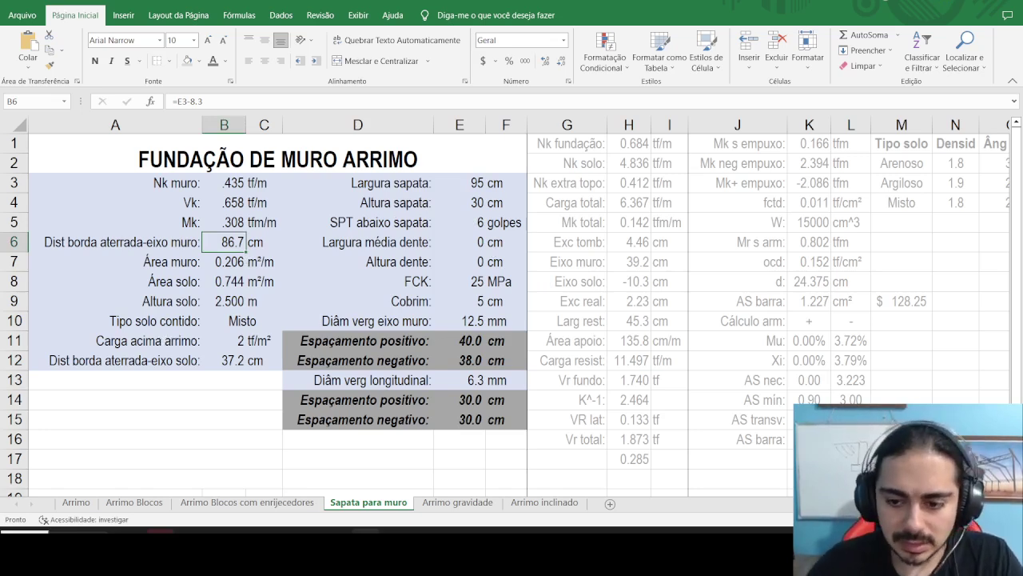
pyautogui.hotkey('alt', 'Tab')
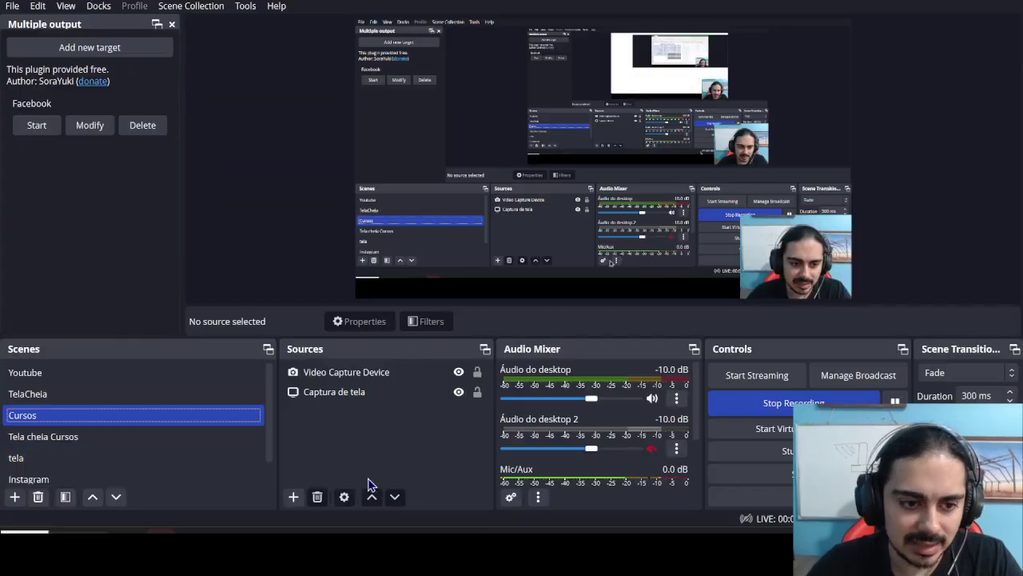
pyautogui.click(134, 439)
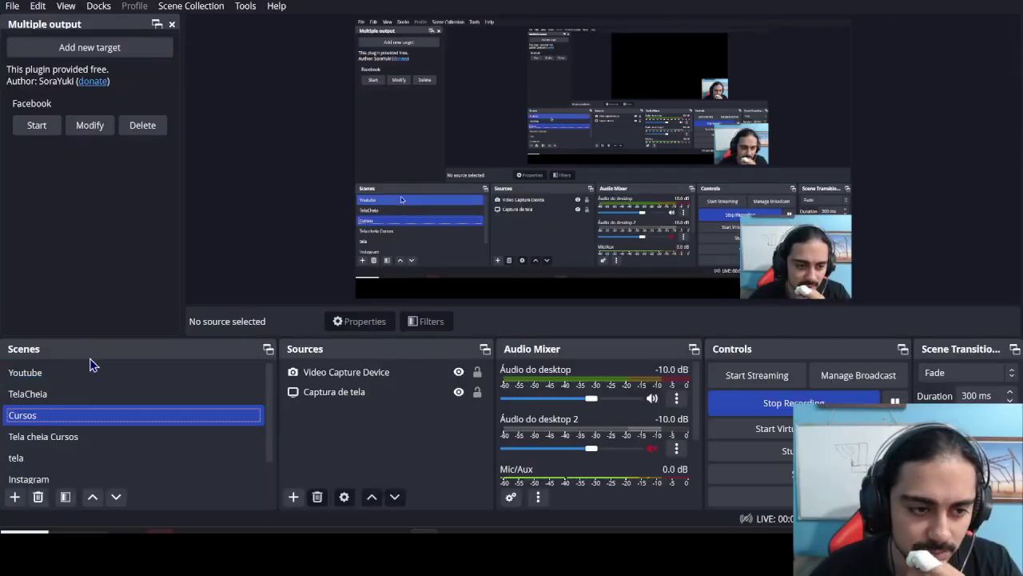
pyautogui.click(91, 369)
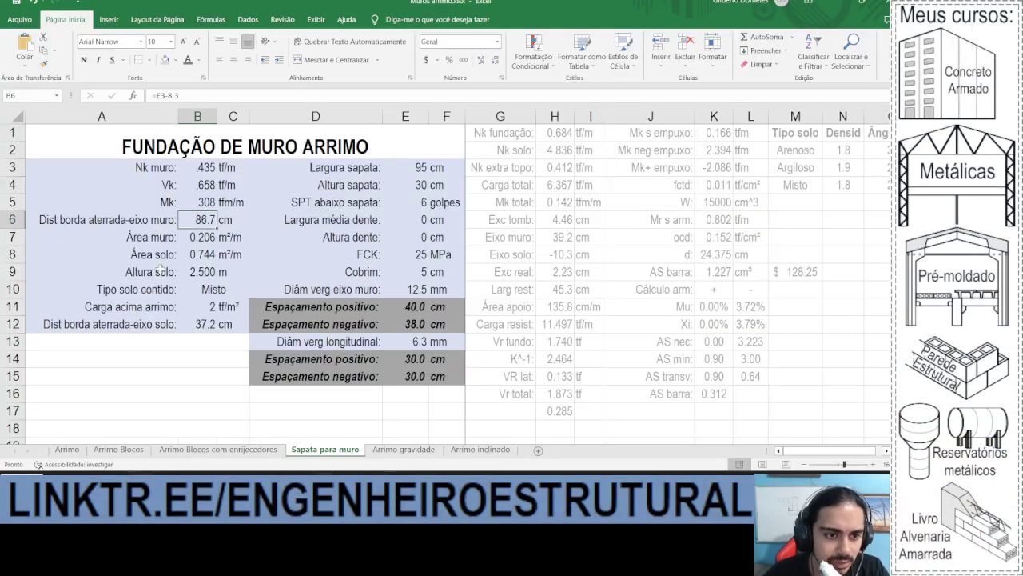
# Step: Set Dist borda aterrada-eixo muro with a formula that subtracts 9 cm from Largura sapata
pyautogui.write('=')
pyautogui.click(405, 168)
pyautogui.write('-')
pyautogui.hotkey('ctrl', 'Return')
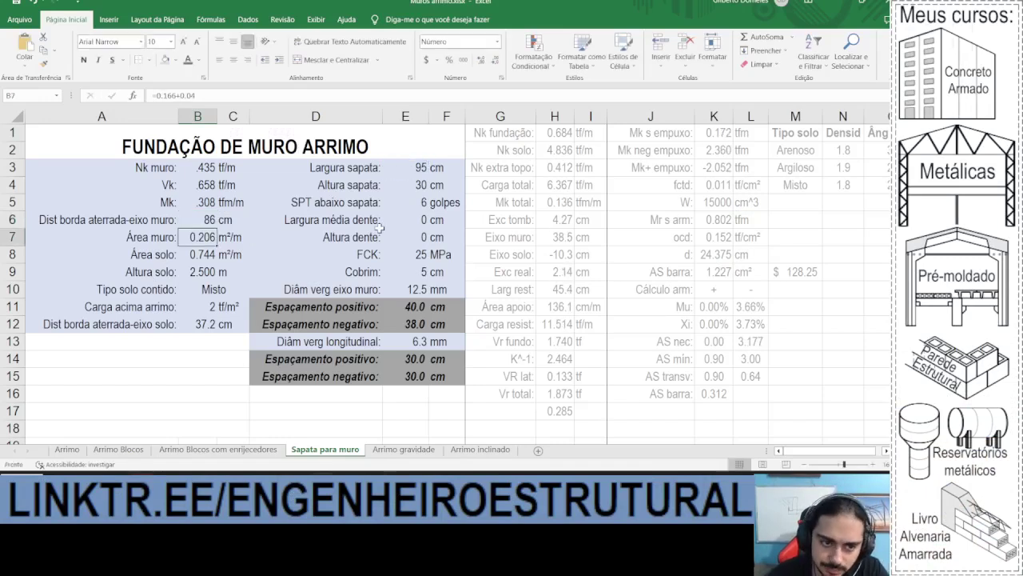
# Step: Set Área muro to 0.14 m²/m and Altura solo to 1.60 m, keeping Misto as the contained soil type
pyautogui.press('Down')
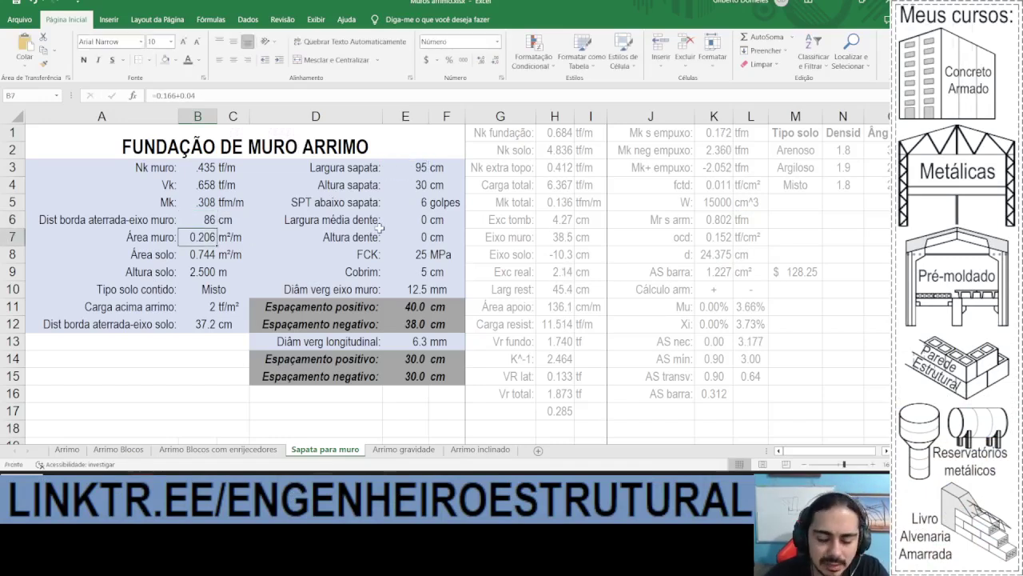
pyautogui.write('0.14')
pyautogui.press('Return')
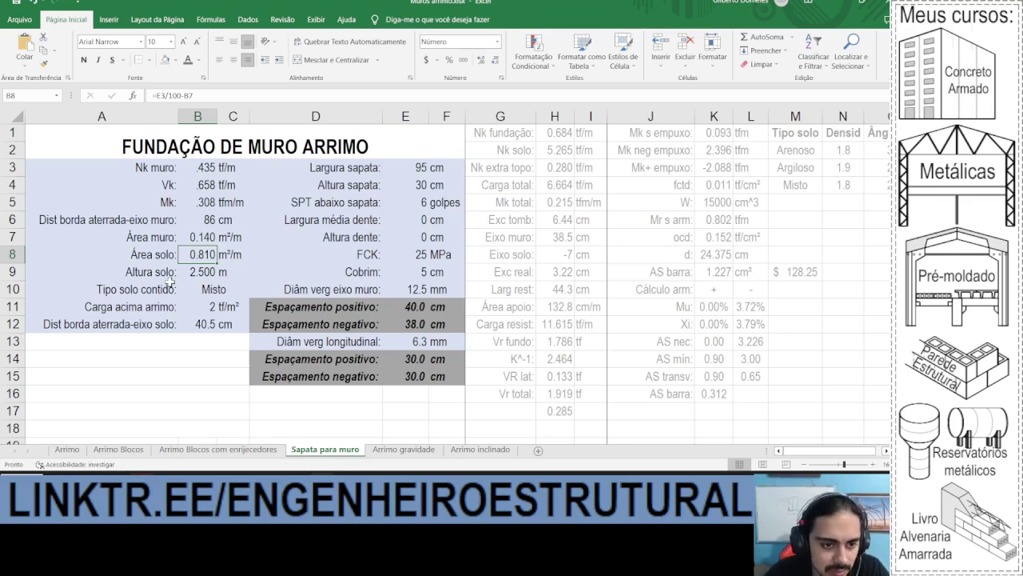
pyautogui.click(182, 272)
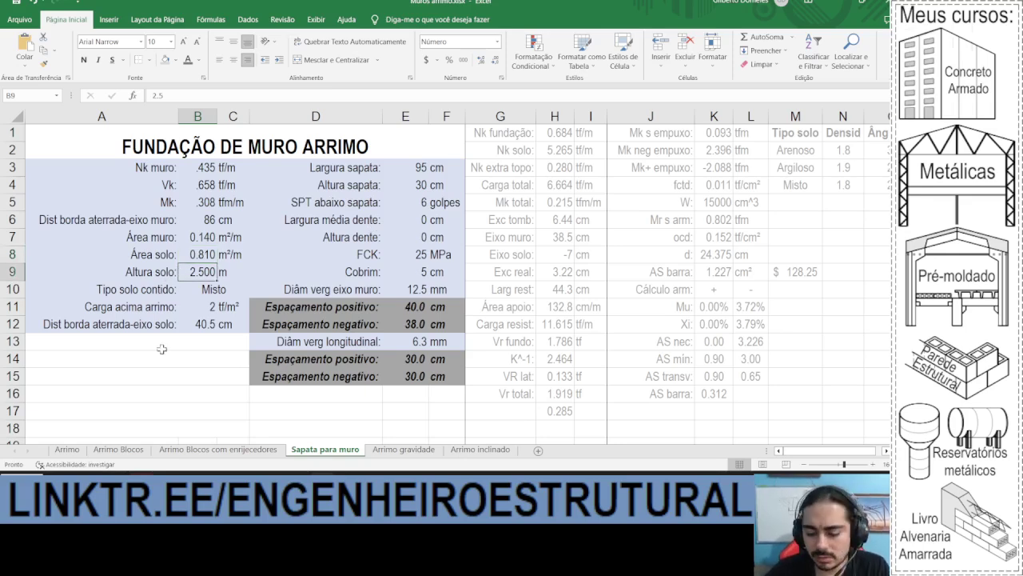
pyautogui.write('1.60')
pyautogui.press('Return')
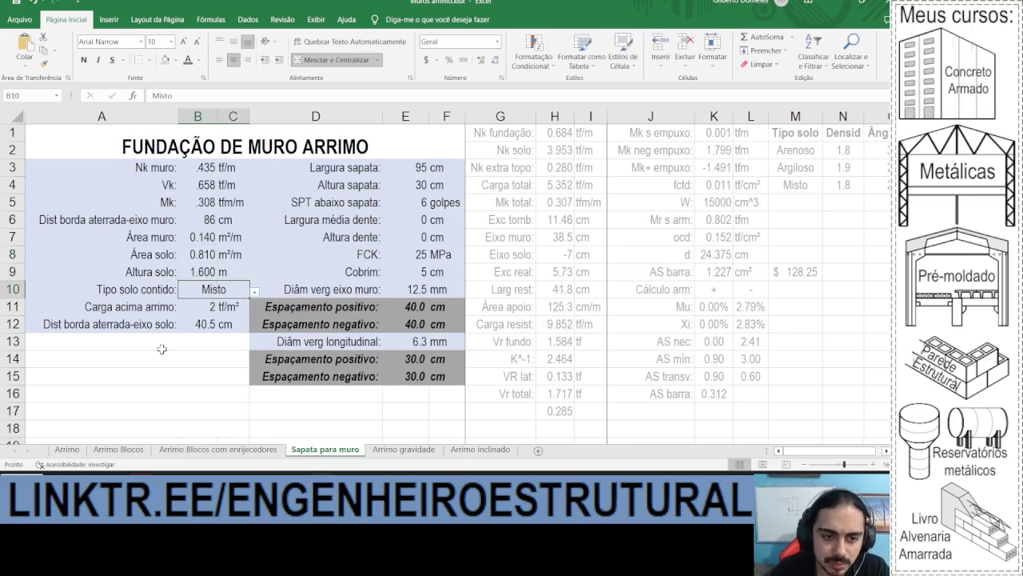
pyautogui.press('Return')
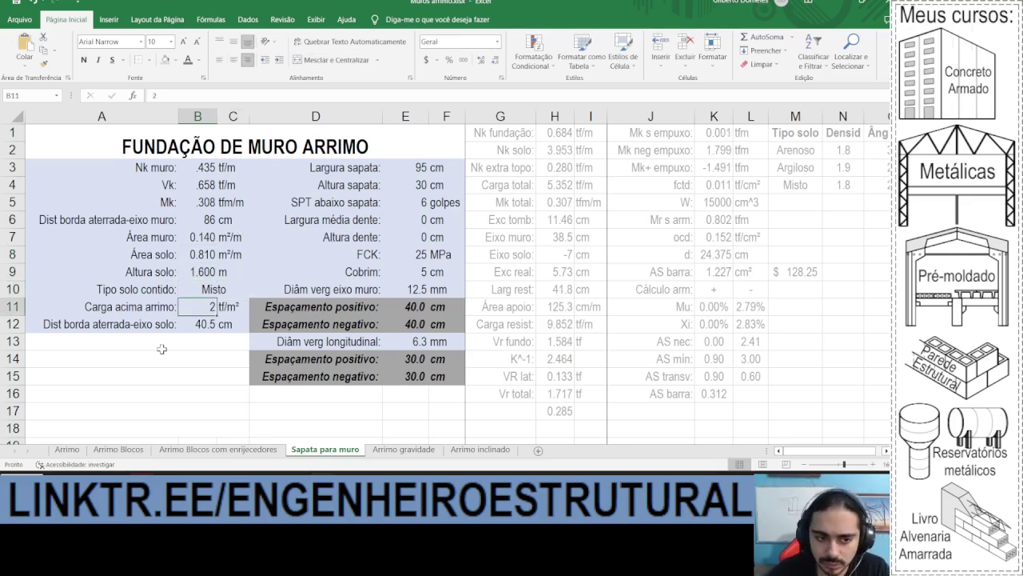
pyautogui.write('1')
pyautogui.press('Return')
pyautogui.hotkey('ctrl', 'z')
pyautogui.hotkey('ctrl', 'y')
pyautogui.hotkey('ctrl', 'z')
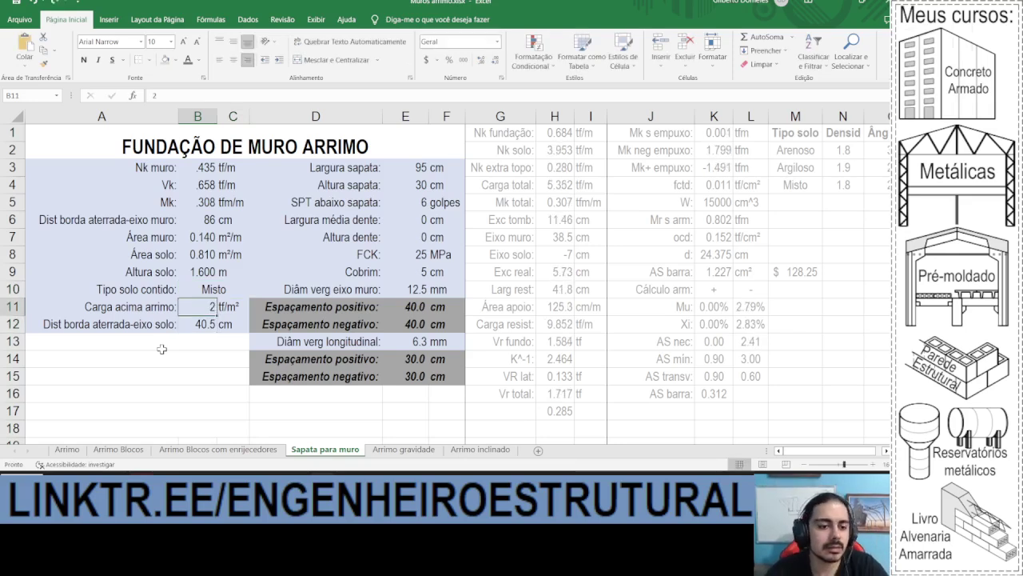
# Step: Format the Carga acima arrimo value to show two decimal places
pyautogui.press('alt')
pyautogui.press('h')
pyautogui.press('0')
pyautogui.hotkey('alt', 'h')
pyautogui.press('0')
# Step: Check the Dist borda aterrada-eixo solo formula and replace it with =B8/2*100, based on Área solo
pyautogui.click(120, 327)
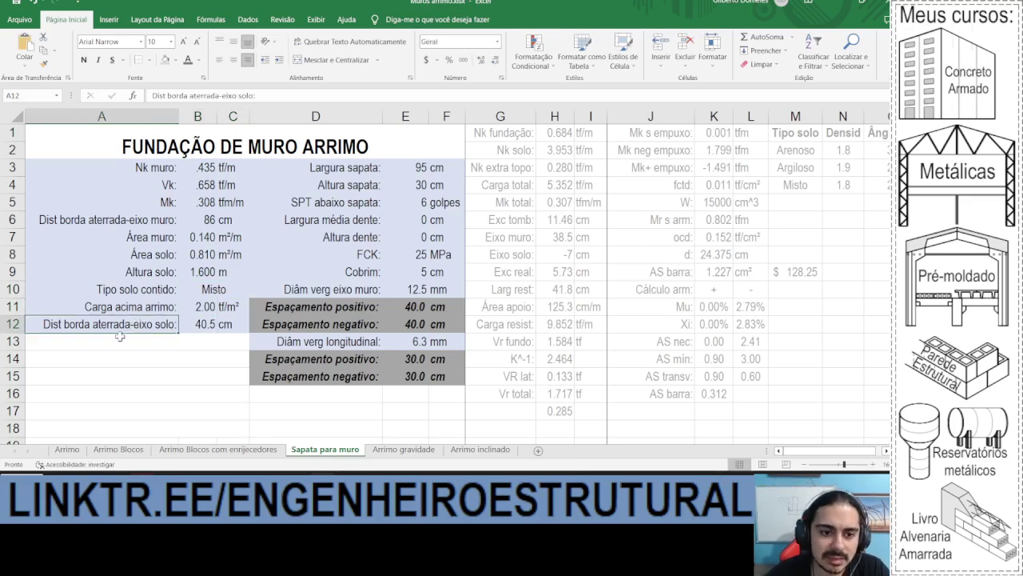
pyautogui.click(196, 328)
pyautogui.click(182, 94)
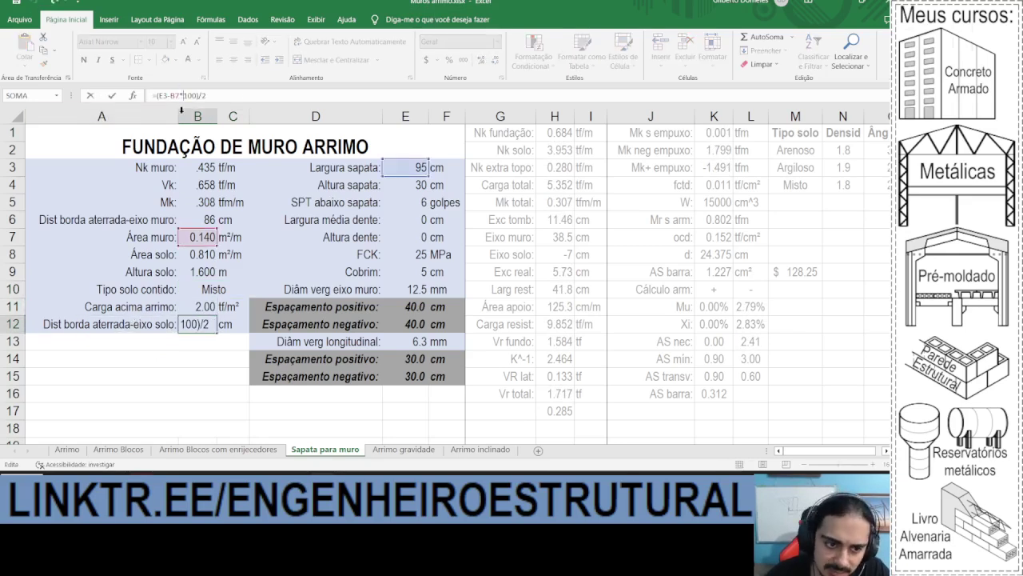
pyautogui.press('Escape')
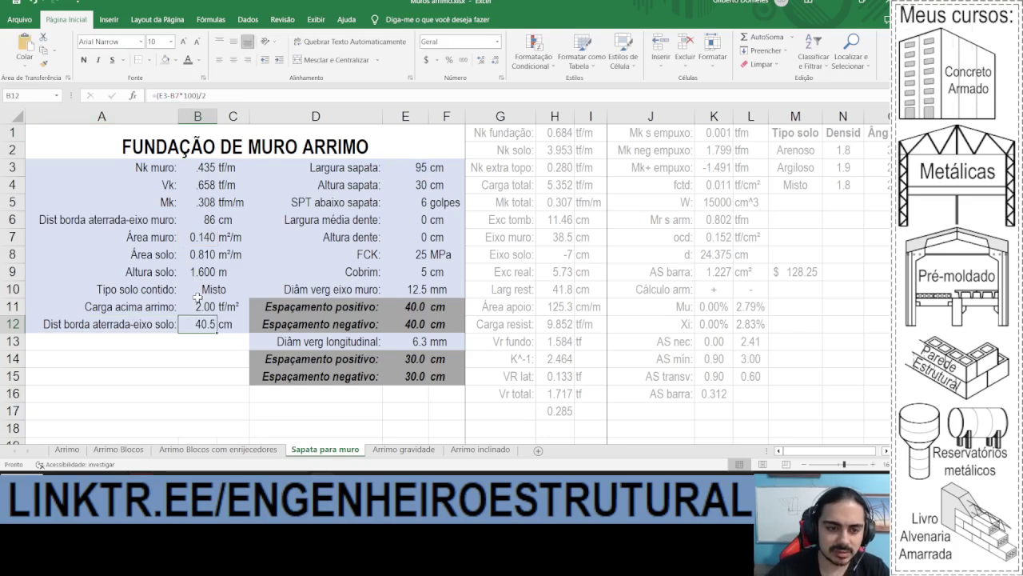
pyautogui.write('=')
pyautogui.click(210, 254)
pyautogui.write('/2*100')
pyautogui.hotkey('ctrl', 'Return')
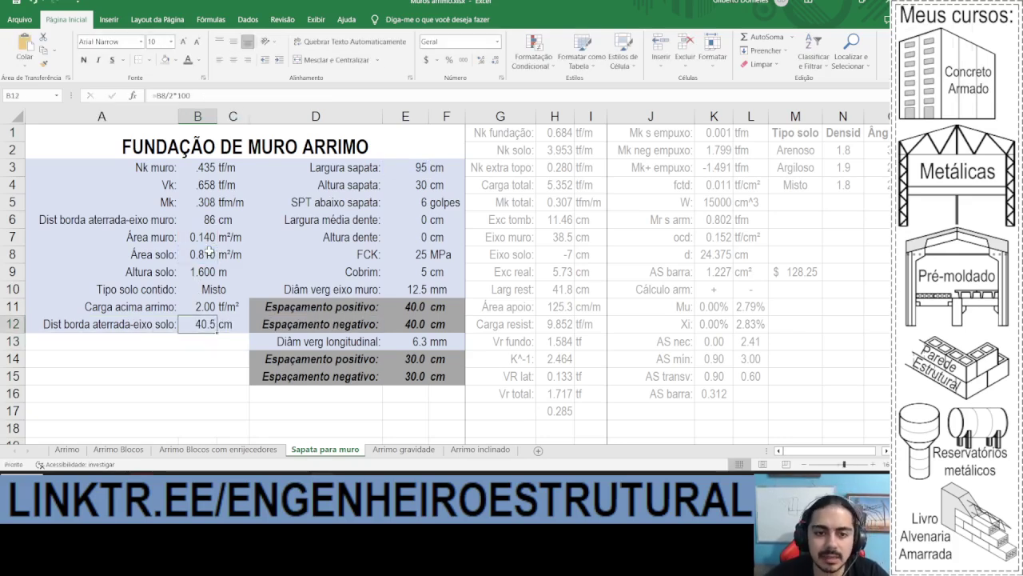
# Step: Check the SPT abaixo sapata value against the soil boring report and review the dente, FCK and Cobrim inputs
pyautogui.click(411, 169)
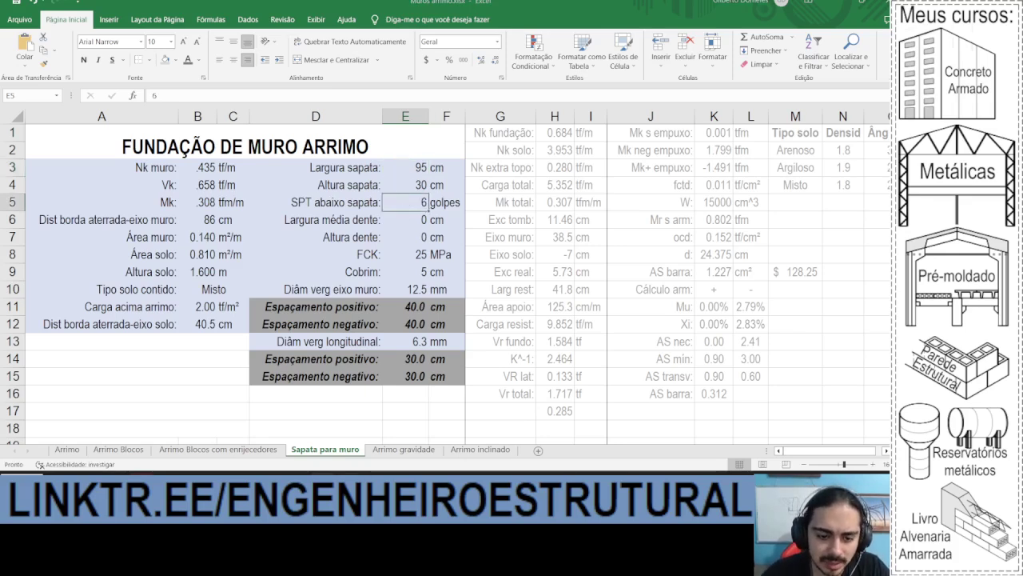
pyautogui.hotkey('alt', 'Tab')
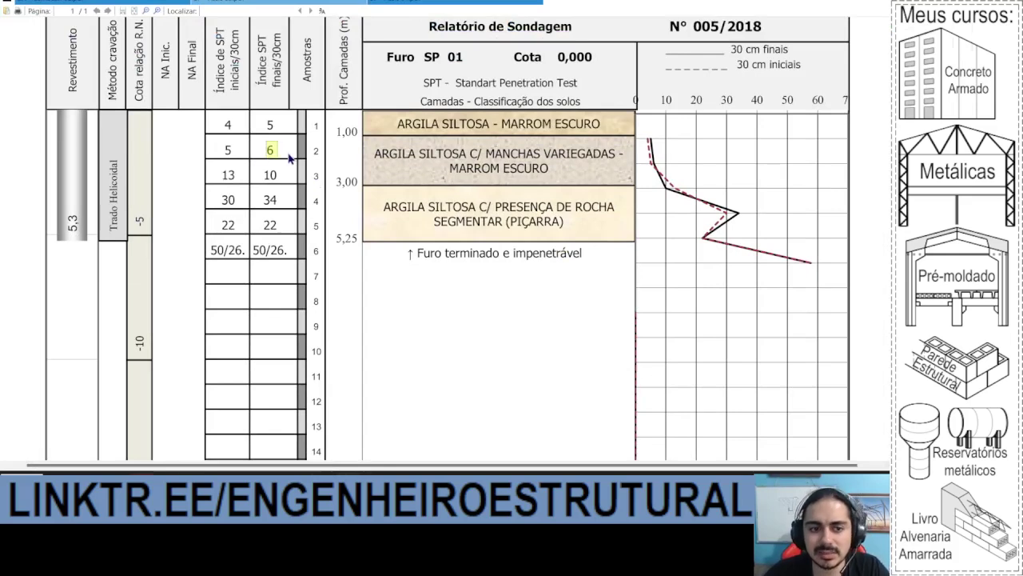
pyautogui.hscroll(1, 266, 157)
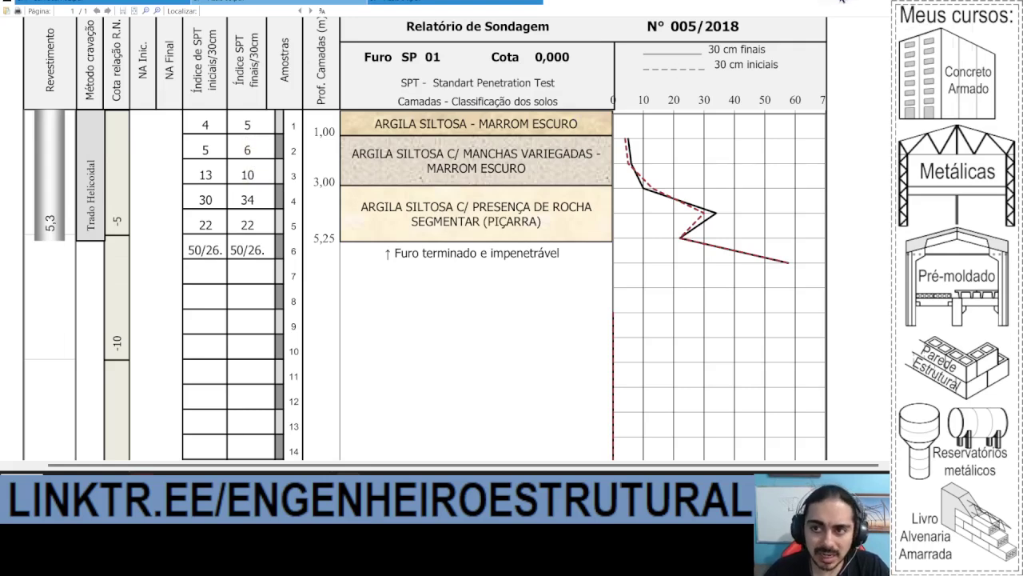
pyautogui.hotkey('alt', 'Tab')
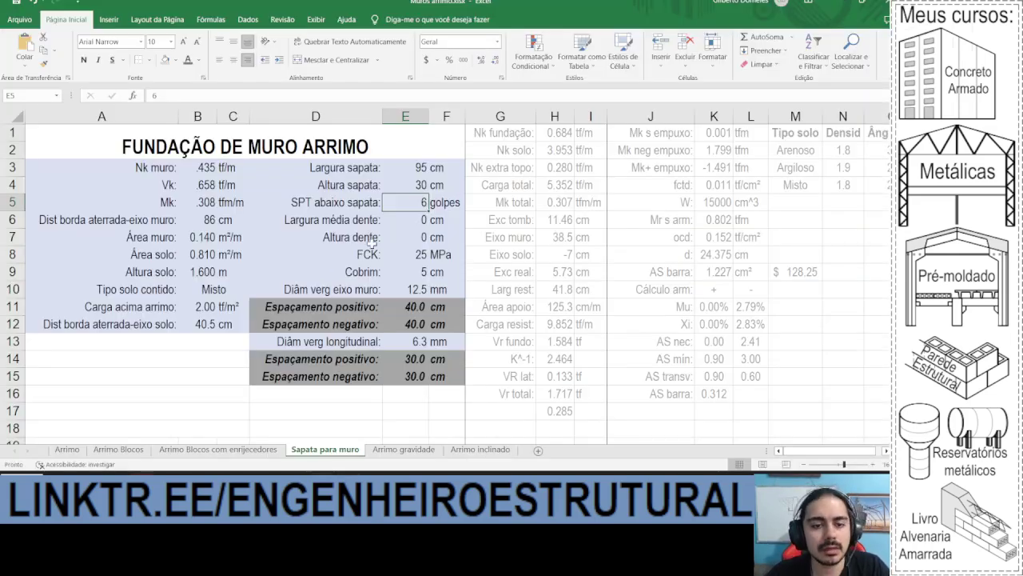
pyautogui.moveTo(356, 224); pyautogui.dragTo(446, 241)
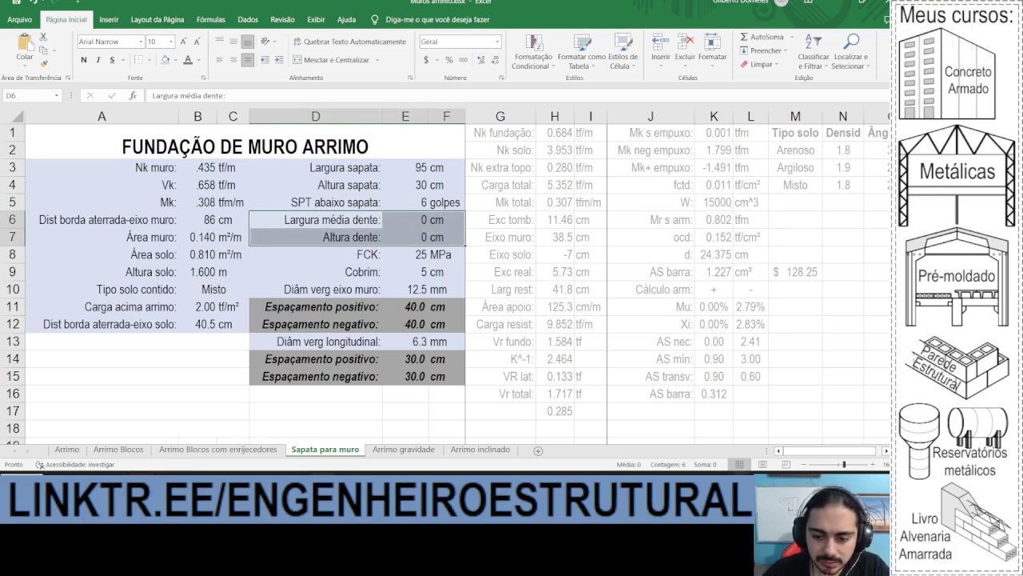
pyautogui.hotkey('alt', 'Tab')
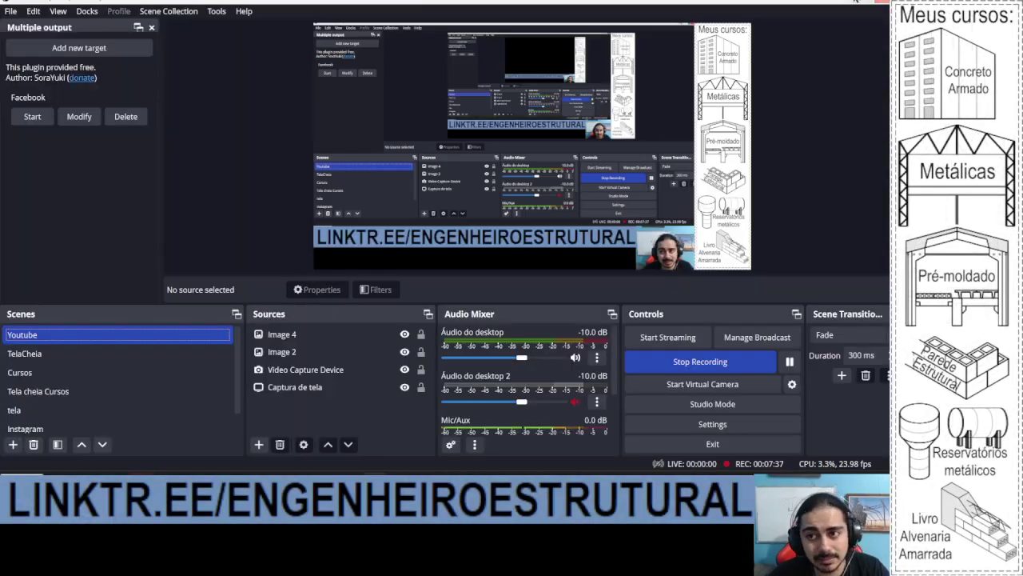
pyautogui.click(836, 2)
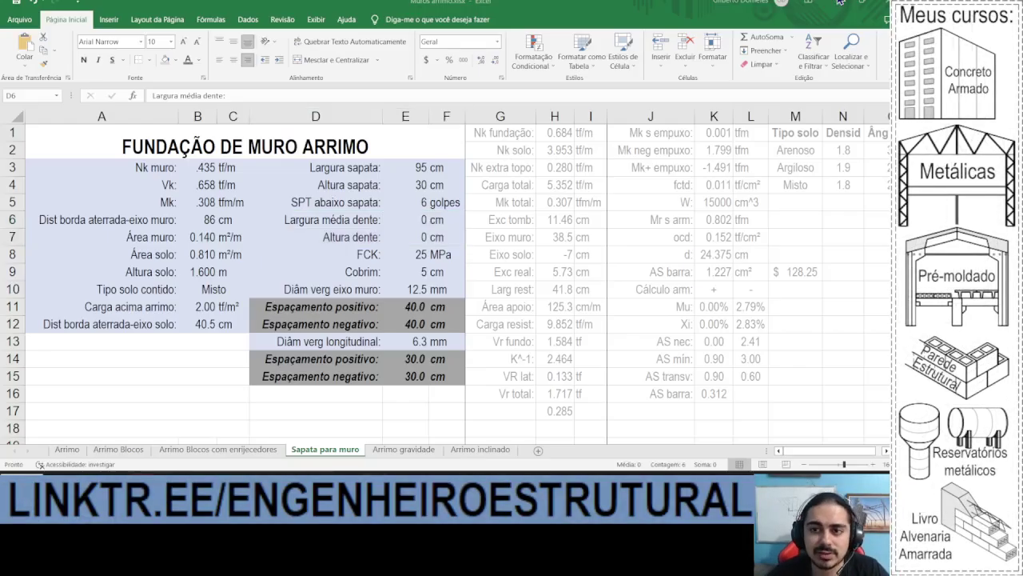
pyautogui.click(410, 260)
pyautogui.press('Return')
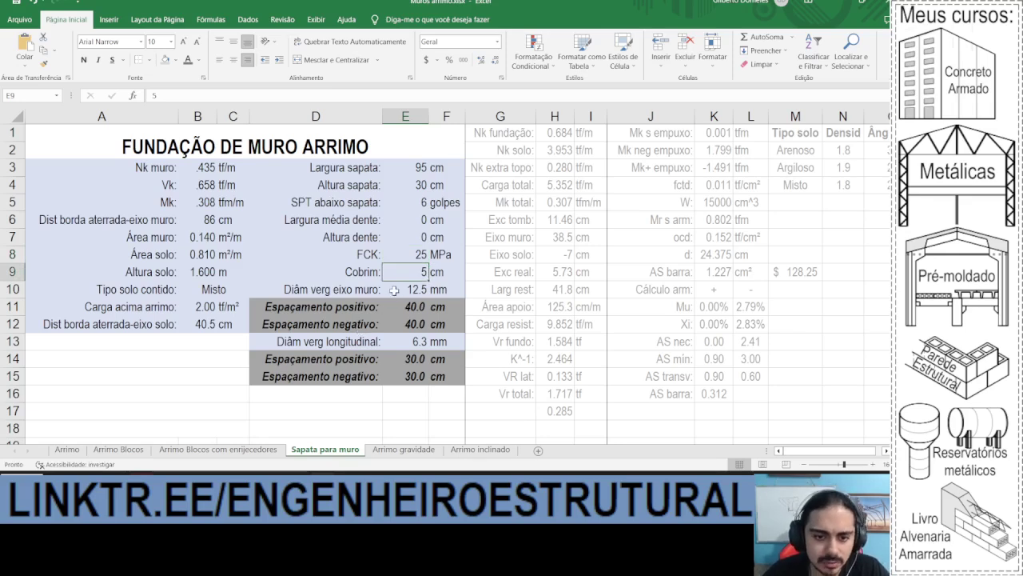
# Step: Try reducing Largura sapata to 90 cm and to 80 cm
pyautogui.click(408, 168)
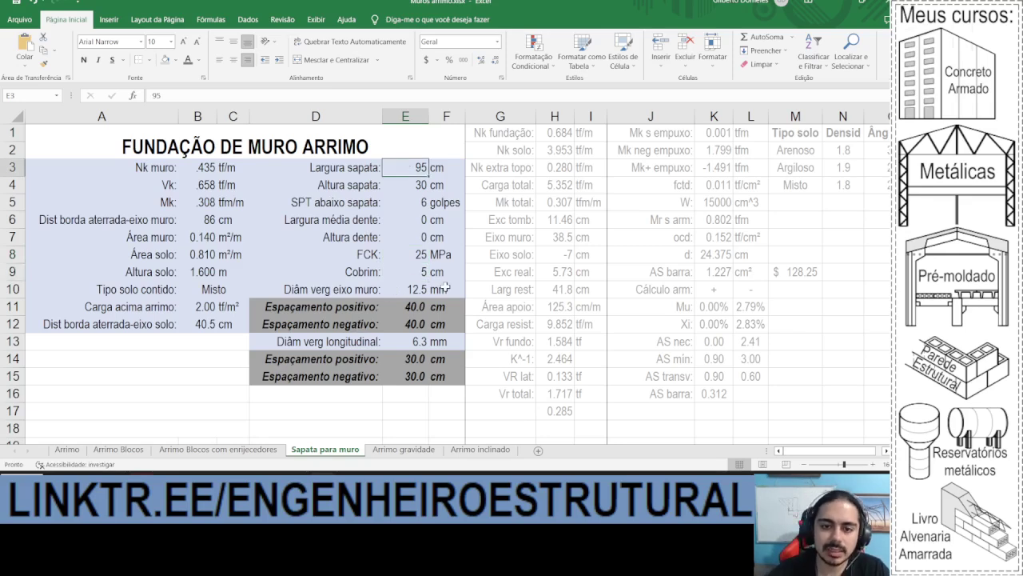
pyautogui.write('9')
pyautogui.press('Return')
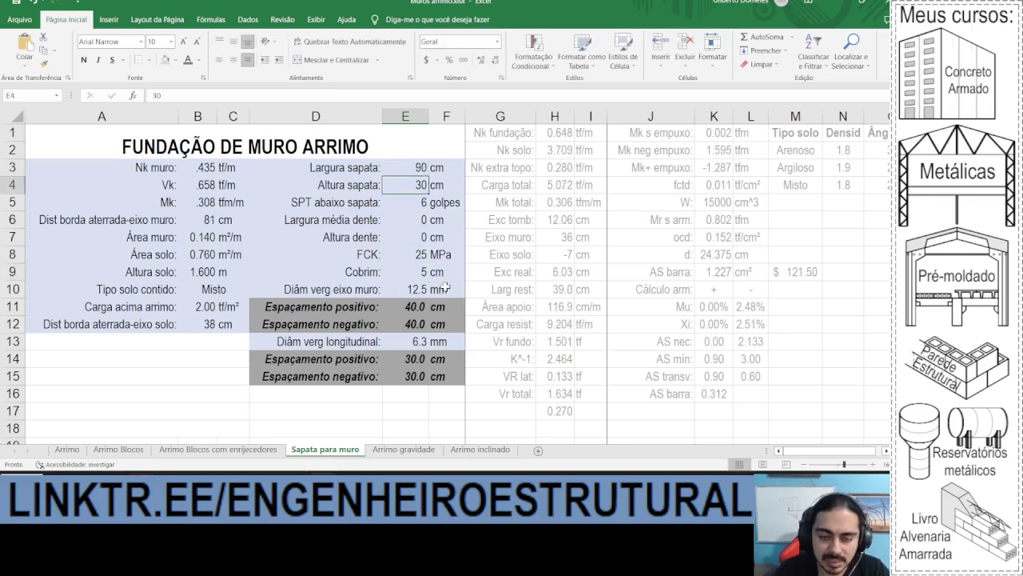
pyautogui.press('Up')
pyautogui.write('80')
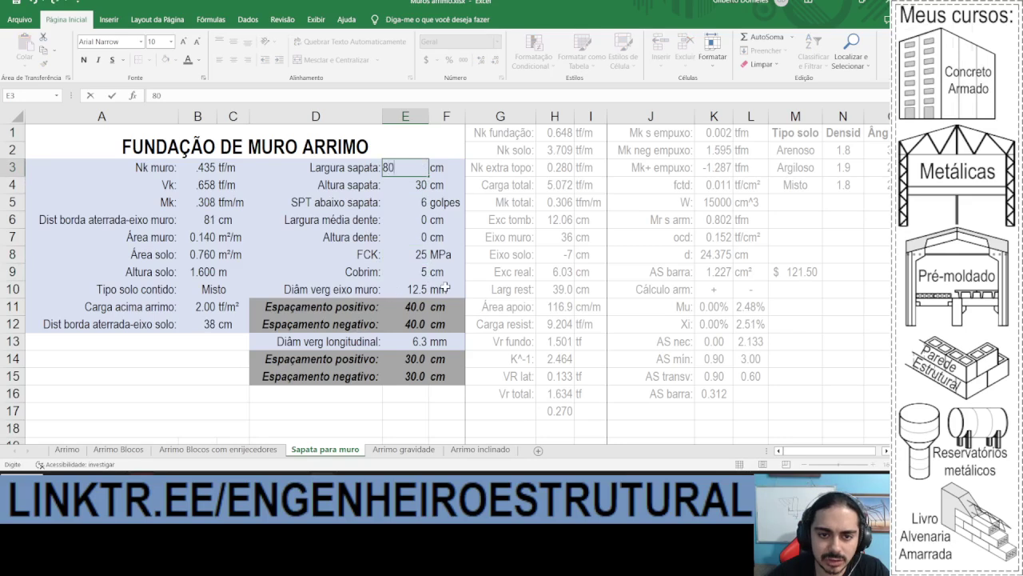
pyautogui.press('Return')
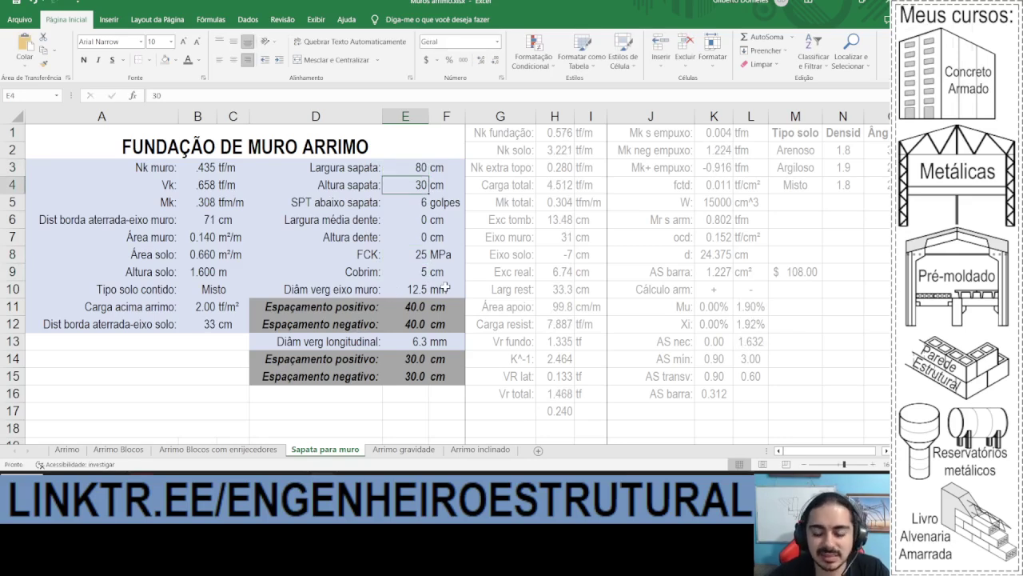
# Step: Try Largura sapata at 70 cm and 60 cm, and inspect the formula behind the red note below the inputs
pyautogui.press('Up')
pyautogui.write('70')
pyautogui.press('Return')
pyautogui.press('Up')
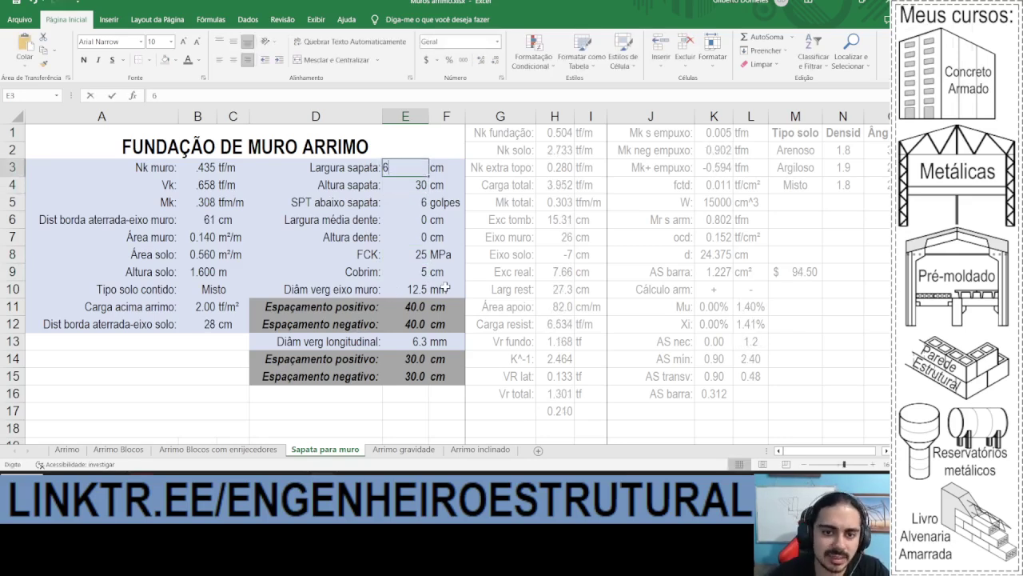
pyautogui.press('Return')
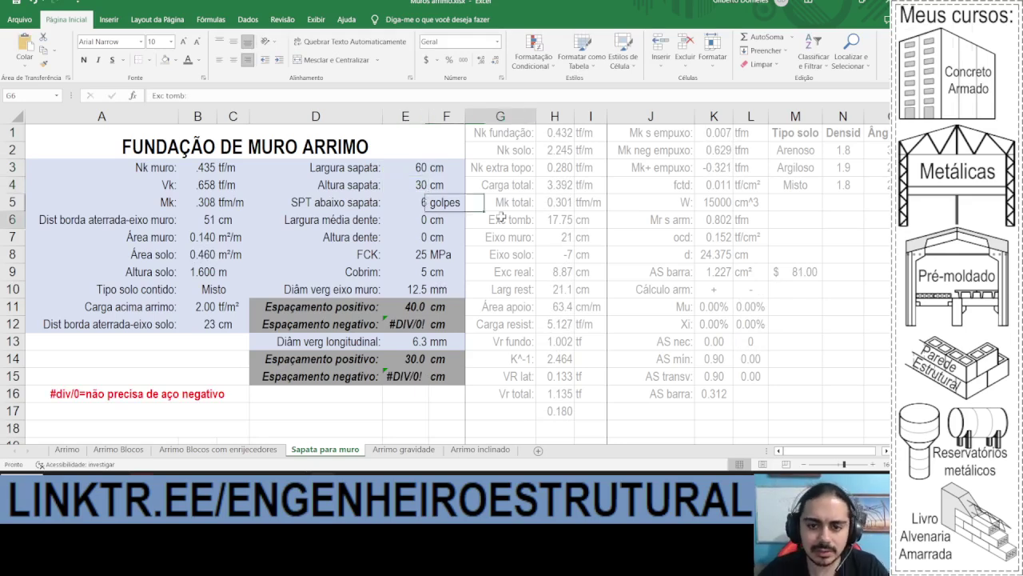
pyautogui.click(289, 242)
pyautogui.click(132, 375)
pyautogui.click(136, 395)
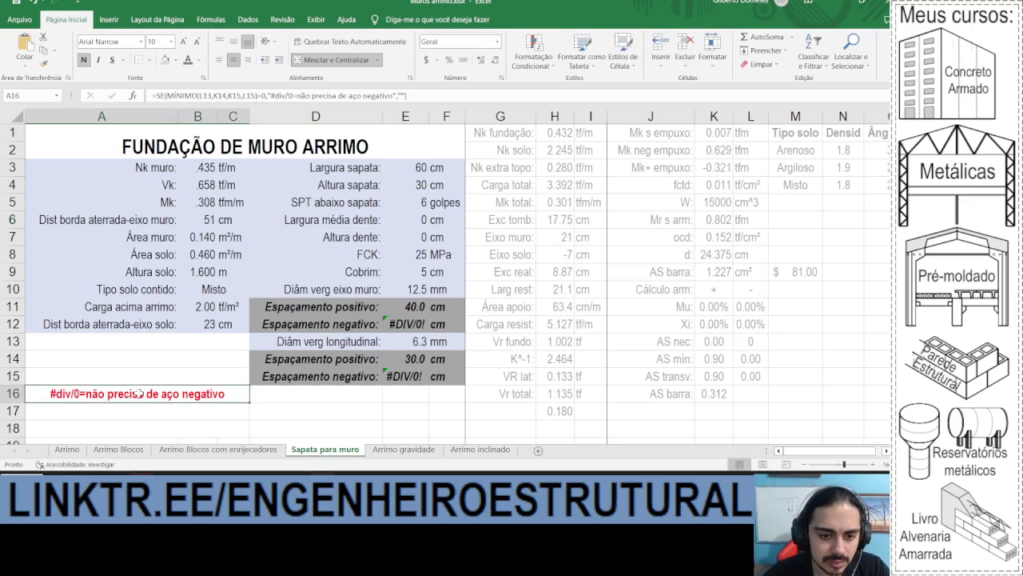
# Step: Undo the last Largura sapata change and set it to 60 cm again
pyautogui.click(426, 170)
pyautogui.hotkey('ctrl', 'z')
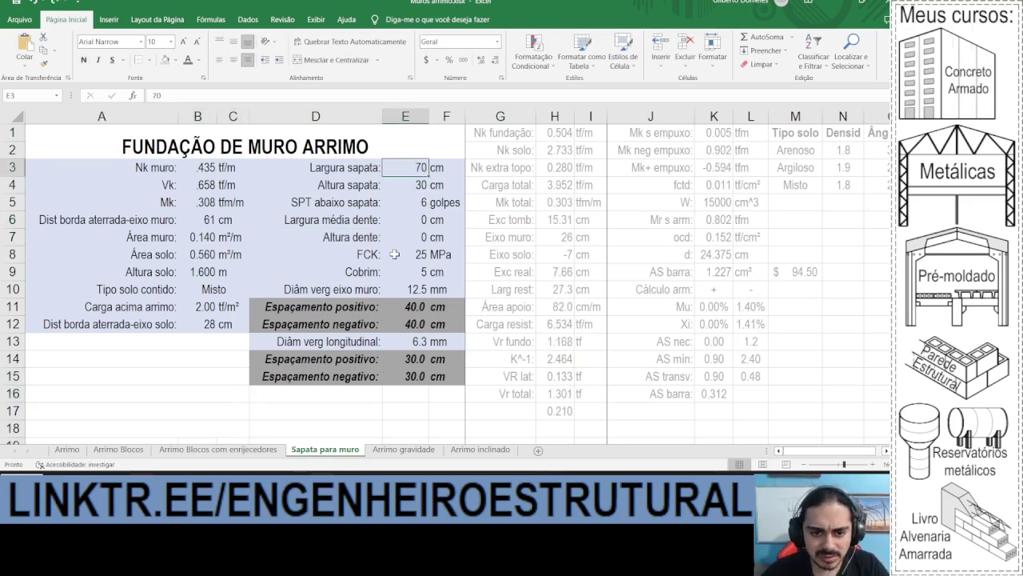
pyautogui.write('60')
pyautogui.press('Return')
pyautogui.press('Up')
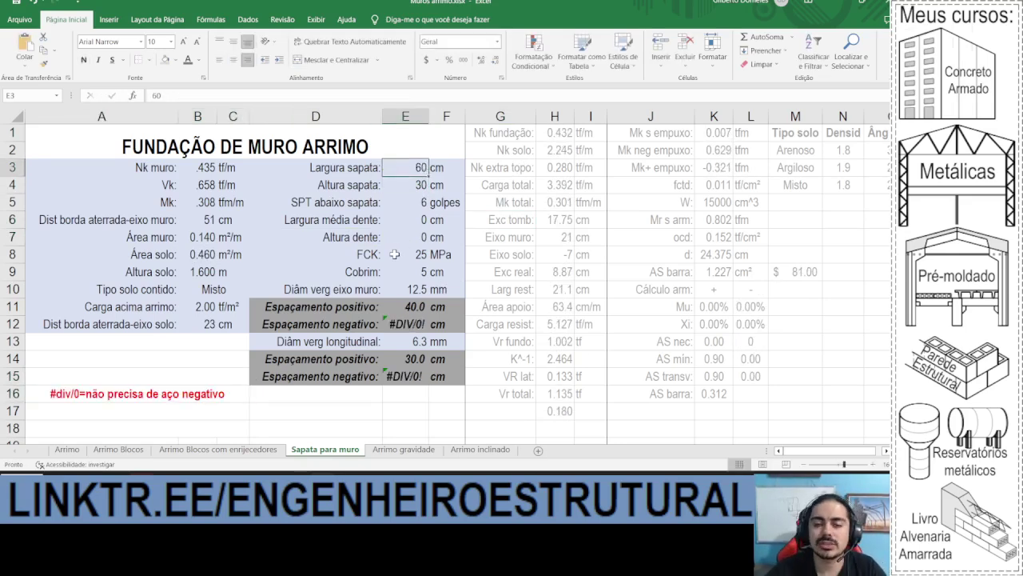
# Step: Set Altura sapata to 25 cm and Largura sapata to 50 cm
pyautogui.click(416, 187)
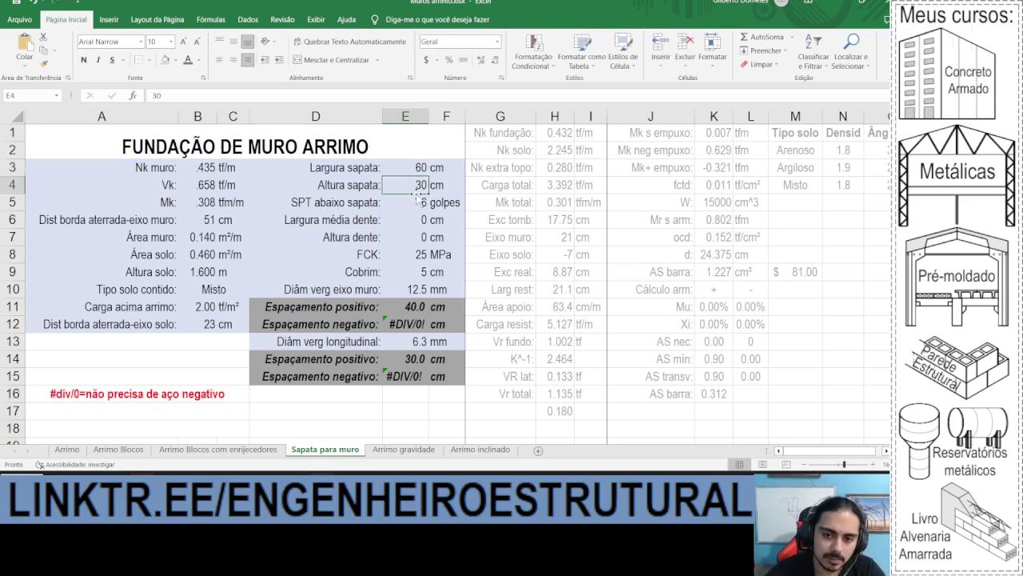
pyautogui.write('25')
pyautogui.press('Return')
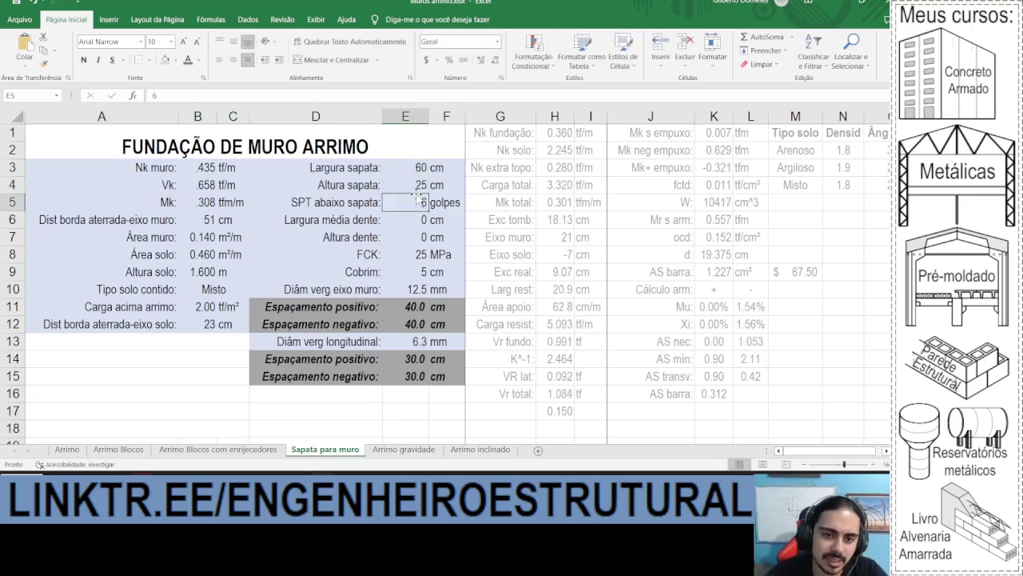
pyautogui.press('Up')
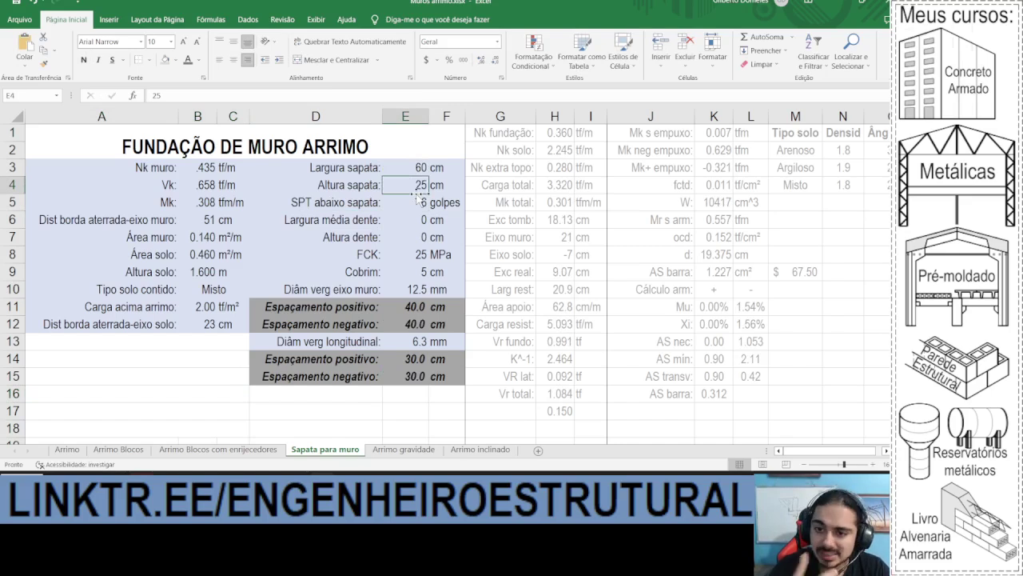
pyautogui.press('Up')
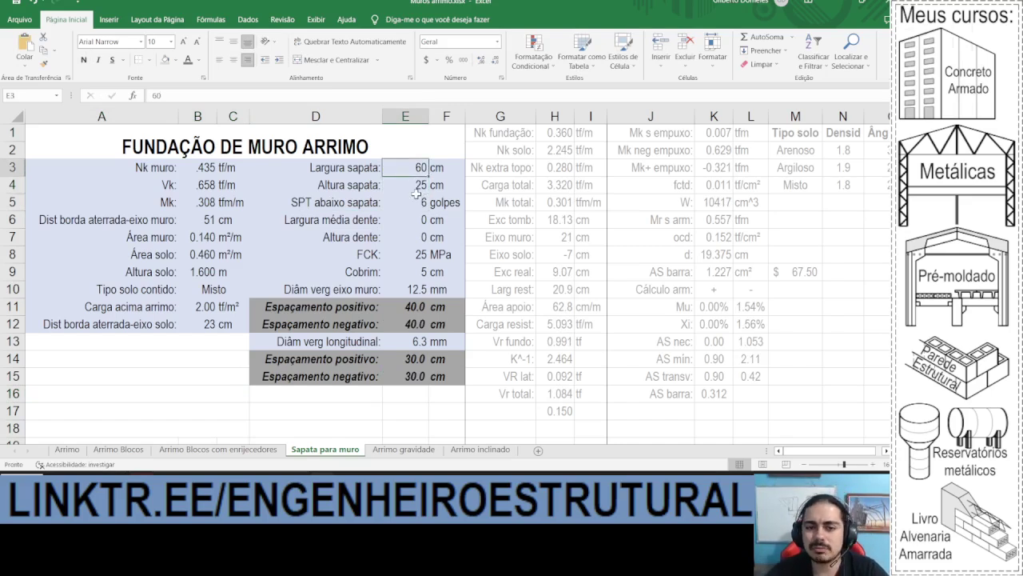
pyautogui.write('50')
pyautogui.press('Return')
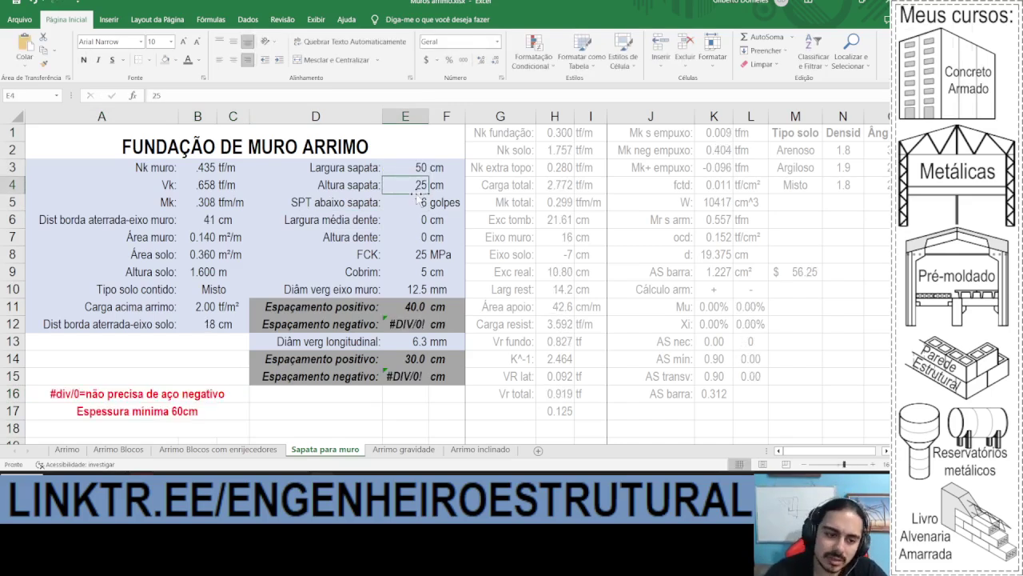
# Step: Inspect the formula behind the red minimum-thickness note below the inputs without changing it
pyautogui.click(190, 410)
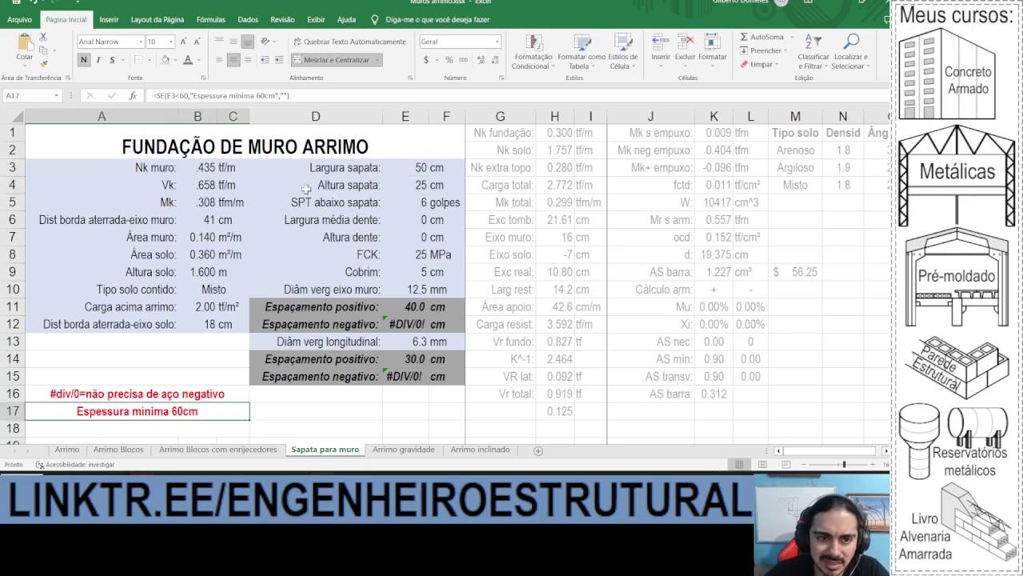
pyautogui.click(293, 95)
pyautogui.press('Escape')
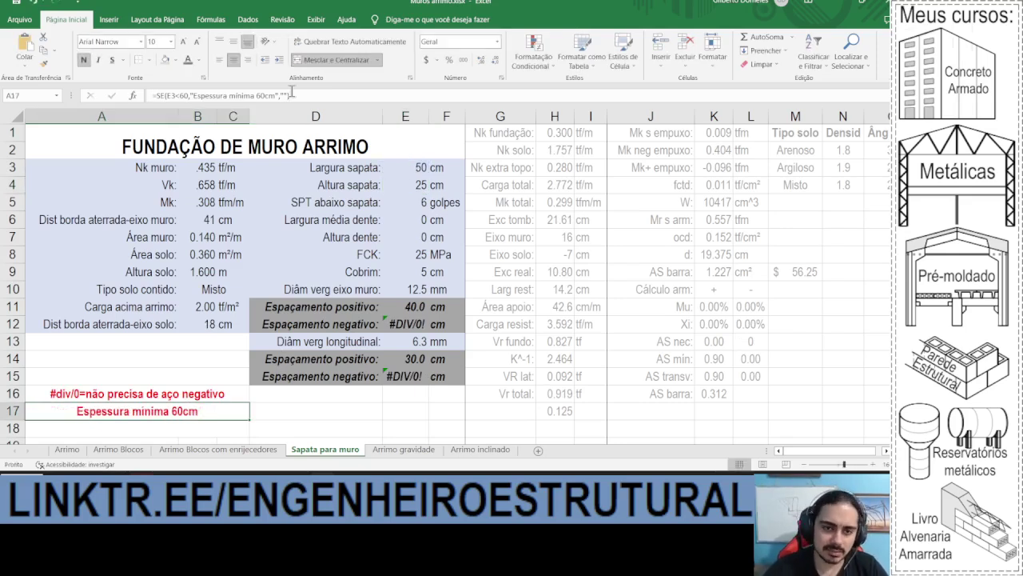
pyautogui.keyDown('ctrl'); pyautogui.scroll(-2, 410, 152); pyautogui.keyUp('ctrl')
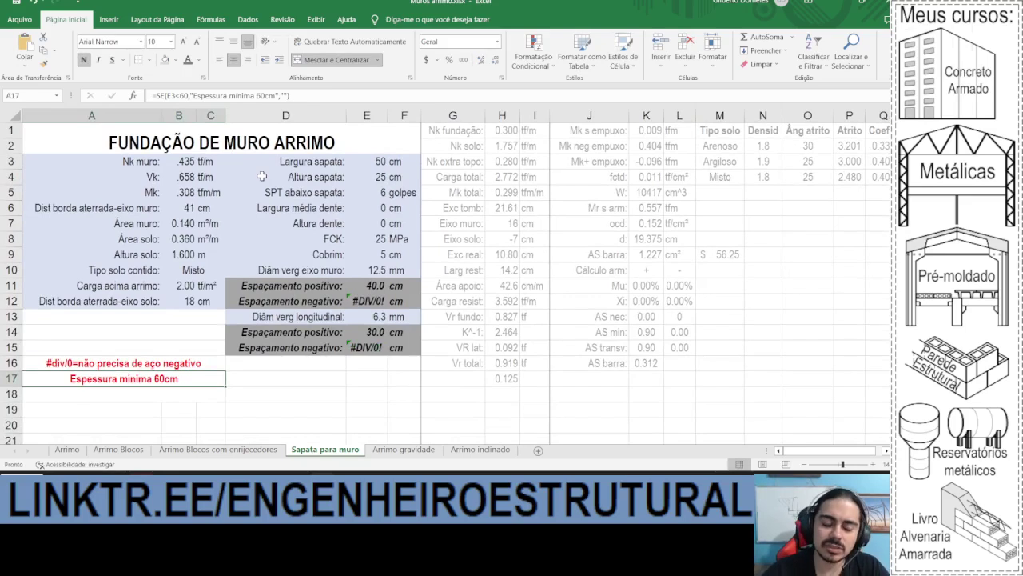
# Step: Try Largura sapata at 45 cm, then return it to 50 cm
pyautogui.click(364, 162)
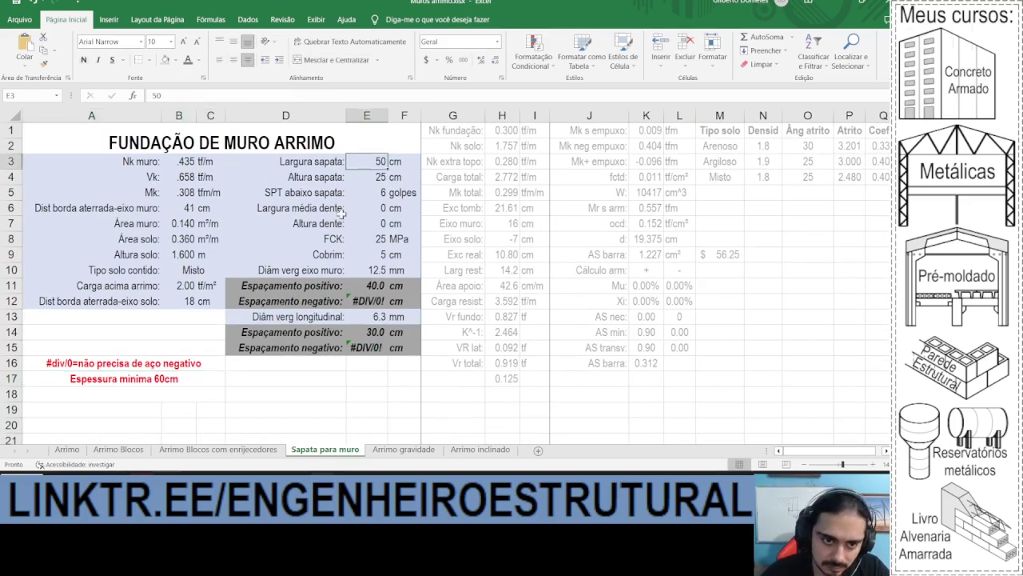
pyautogui.write('45')
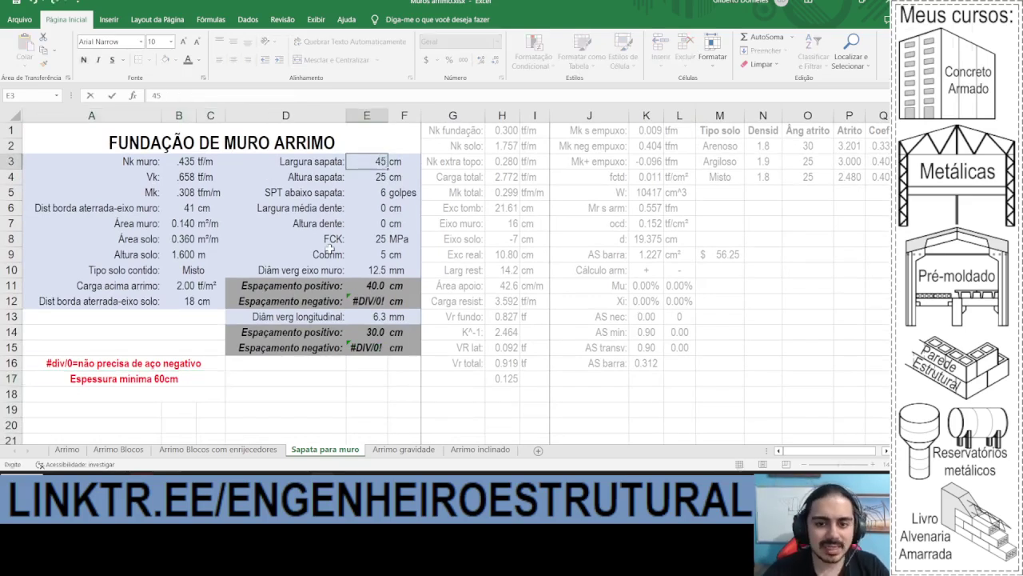
pyautogui.press('Return')
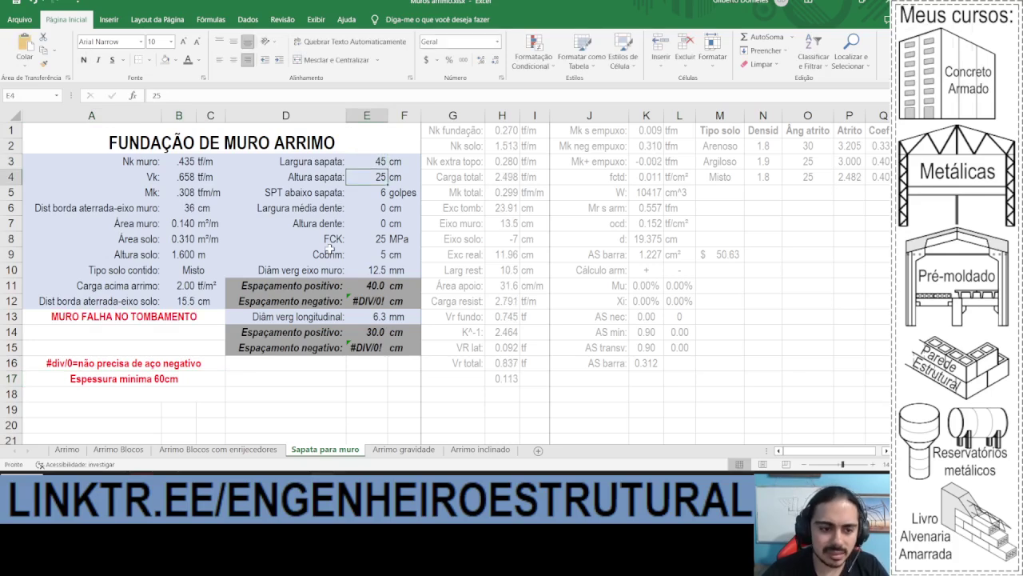
pyautogui.press('Up')
pyautogui.write('50')
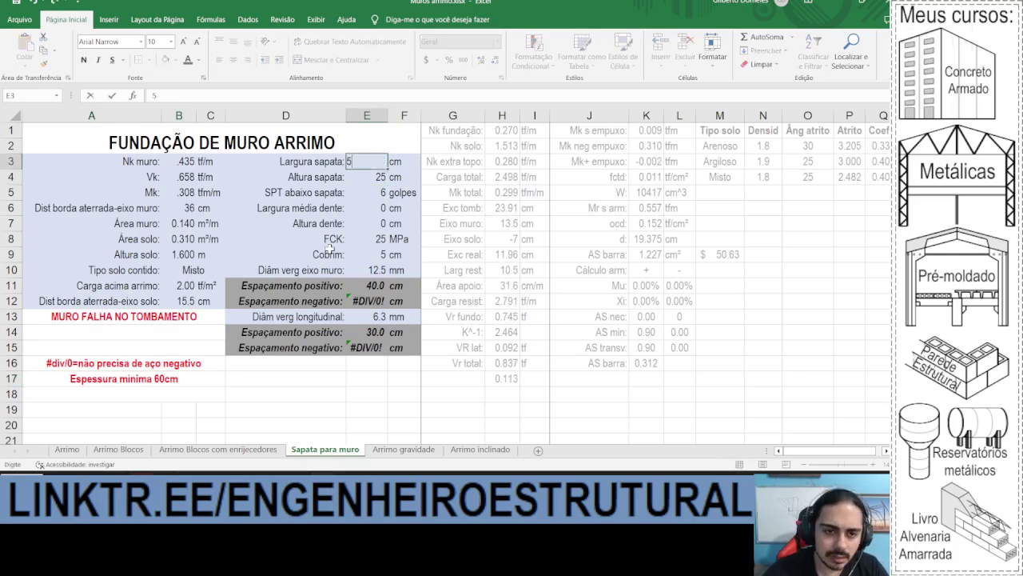
pyautogui.press('Return')
# Step: Set Largura sapata to 60 cm and check the upper Espaçamento positivo and Espaçamento negativo cells
pyautogui.press('Up')
pyautogui.write('60')
pyautogui.press('Return')
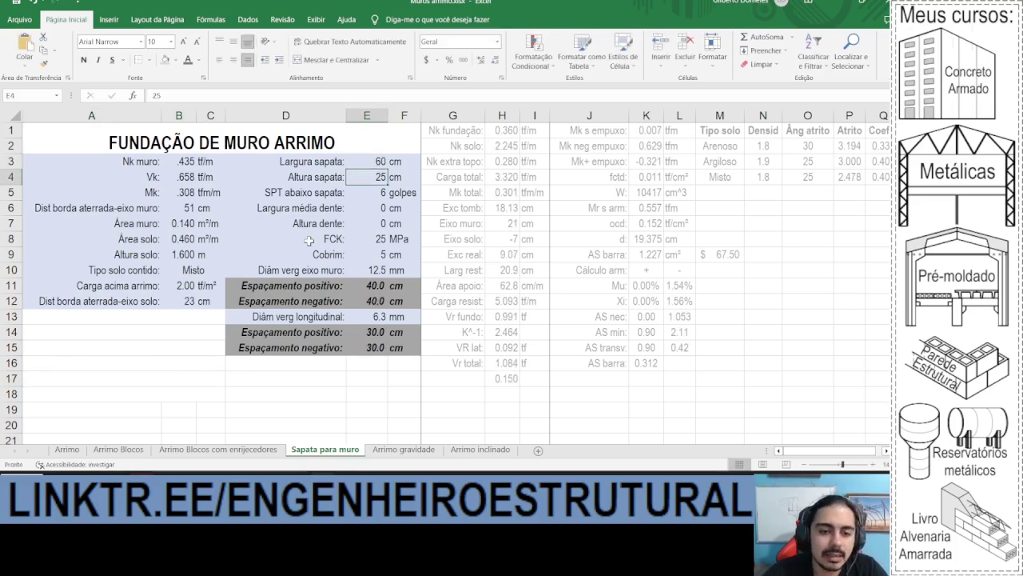
pyautogui.keyDown('ctrl'); pyautogui.scroll(1, 309, 238); pyautogui.keyUp('ctrl')
pyautogui.moveTo(418, 304); pyautogui.dragTo(219, 281, button='middle')
pyautogui.click(406, 305)
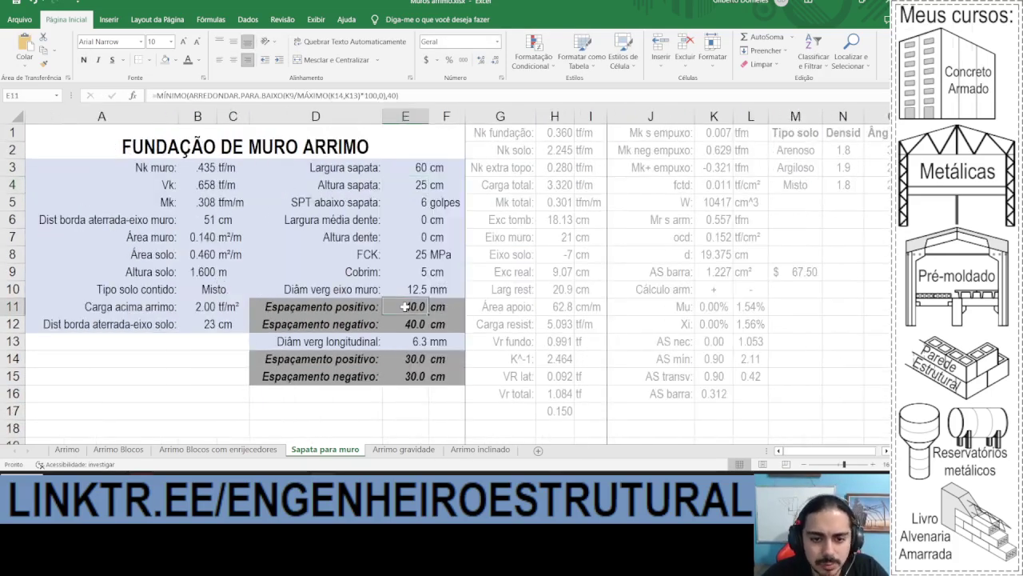
pyautogui.click(384, 324)
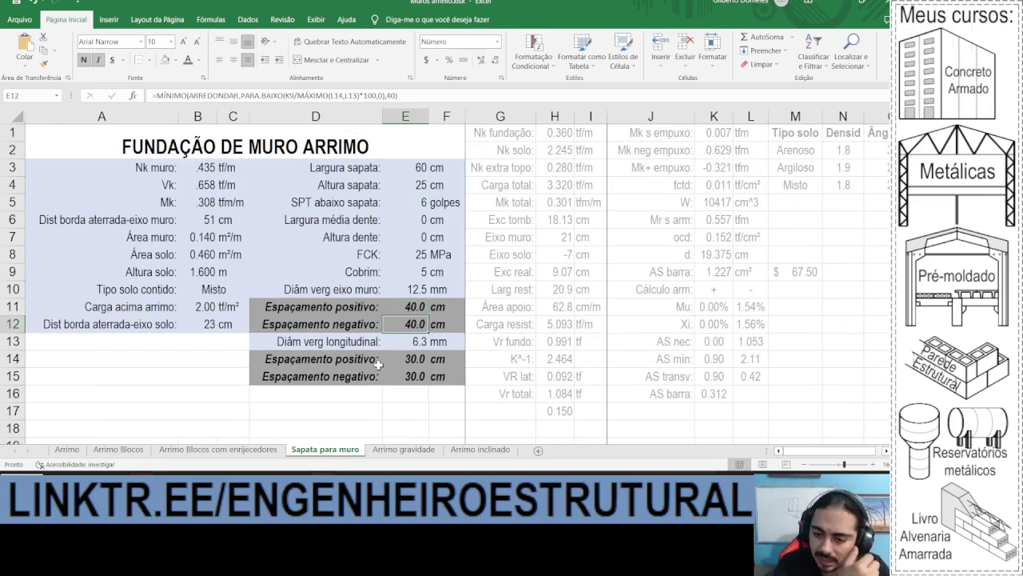
# Step: Set Altura sapata to 30 cm
pyautogui.click(436, 188)
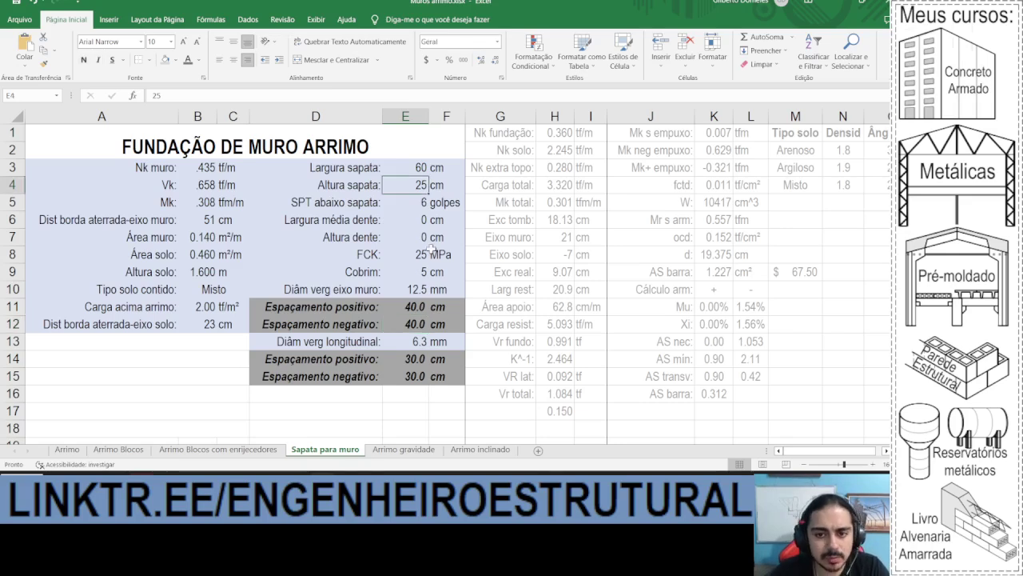
pyautogui.write('30')
pyautogui.press('Return')
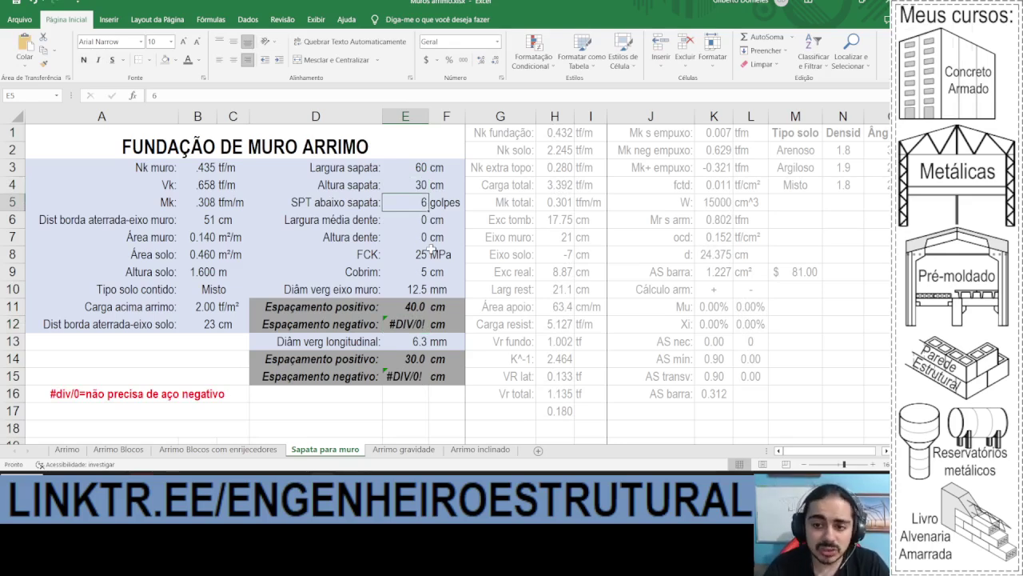
# Step: Inspect the formulas behind the upper Espaçamento negativo and the negative AS nec, leaving both unchanged
pyautogui.click(400, 325)
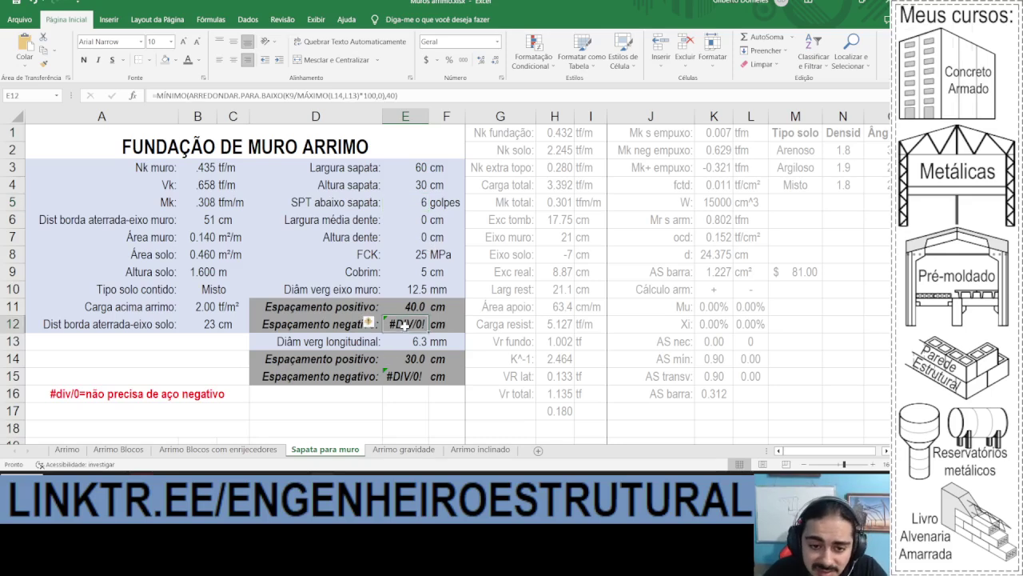
pyautogui.click(290, 96)
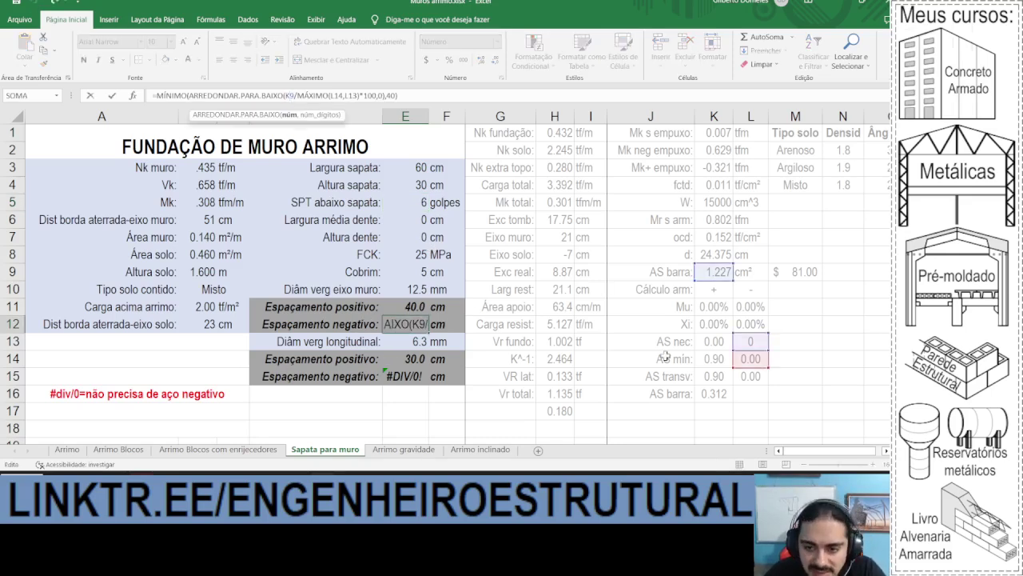
pyautogui.click(751, 341)
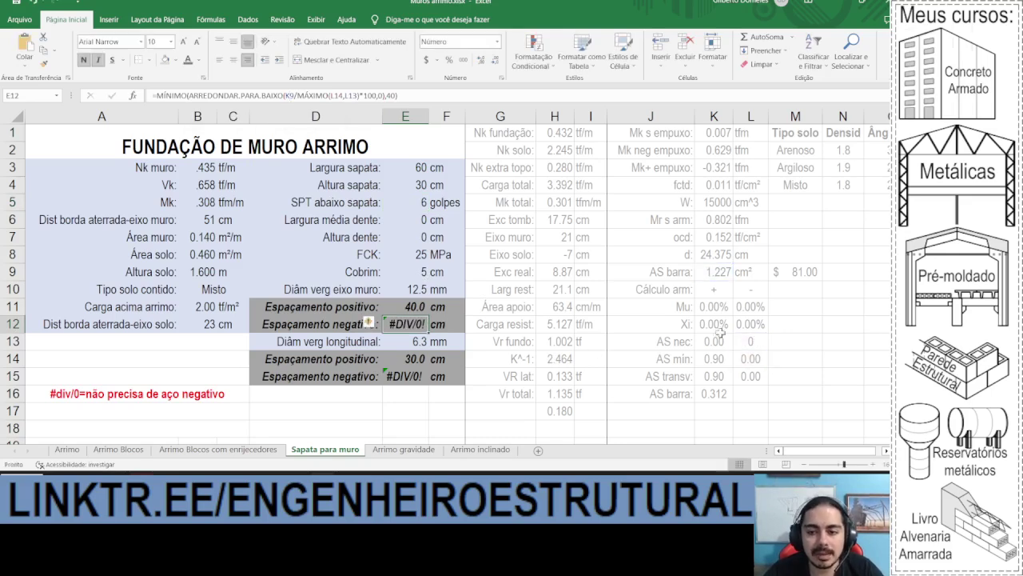
pyautogui.click(261, 97)
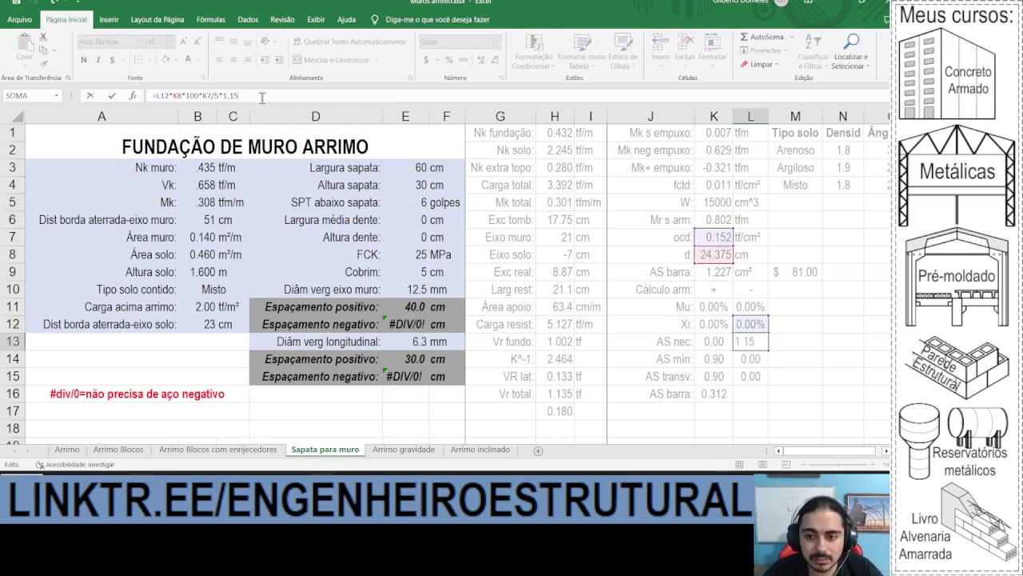
pyautogui.press('Escape')
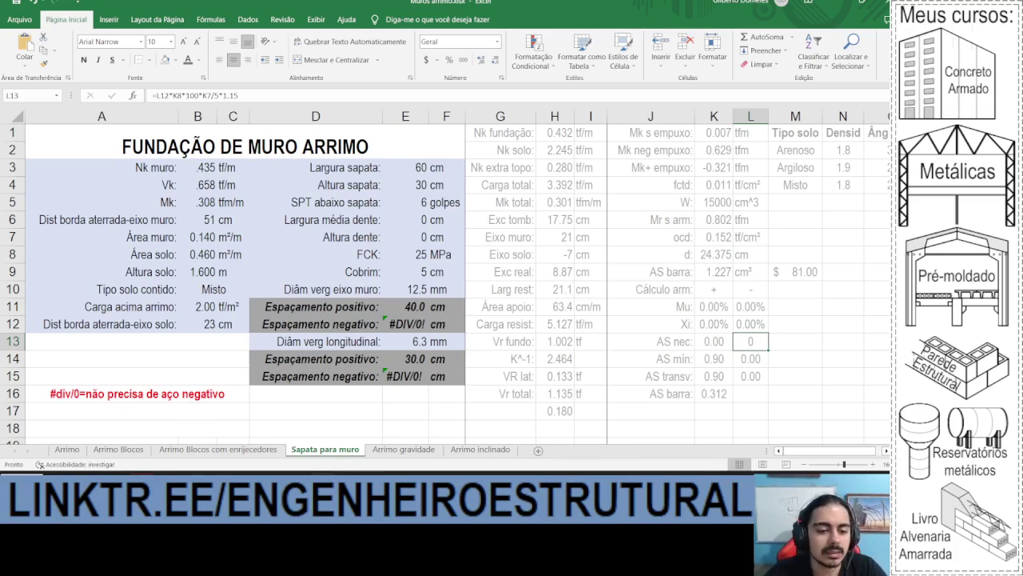
# Step: Switch to the Contenções drawing in AutoCAD, save it, and bring the structural masonry wall details into view
pyautogui.click(193, 483)
pyautogui.scroll(5, 178, 292)
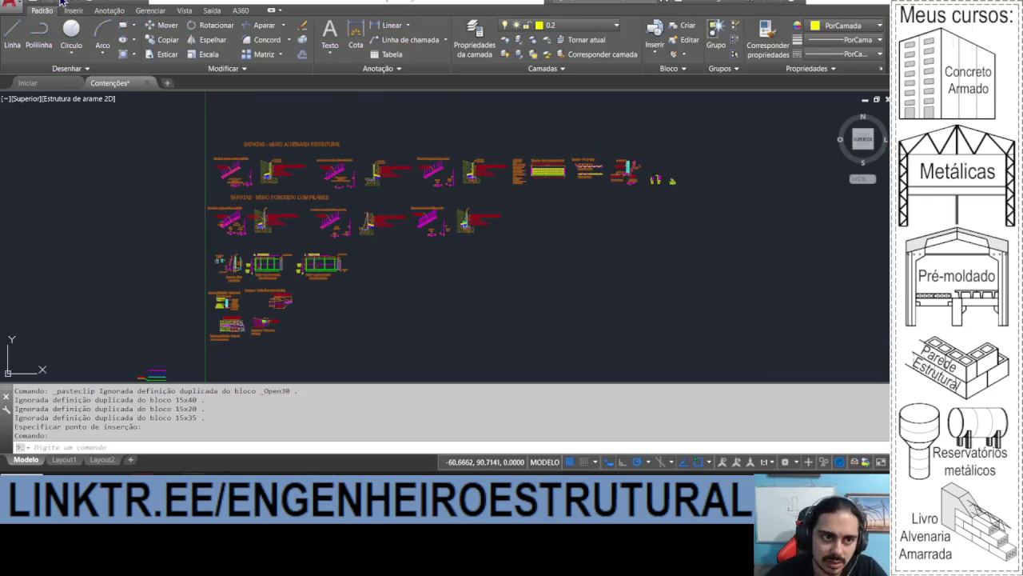
pyautogui.hotkey('ctrl', 's')
pyautogui.scroll(5, 366, 171)
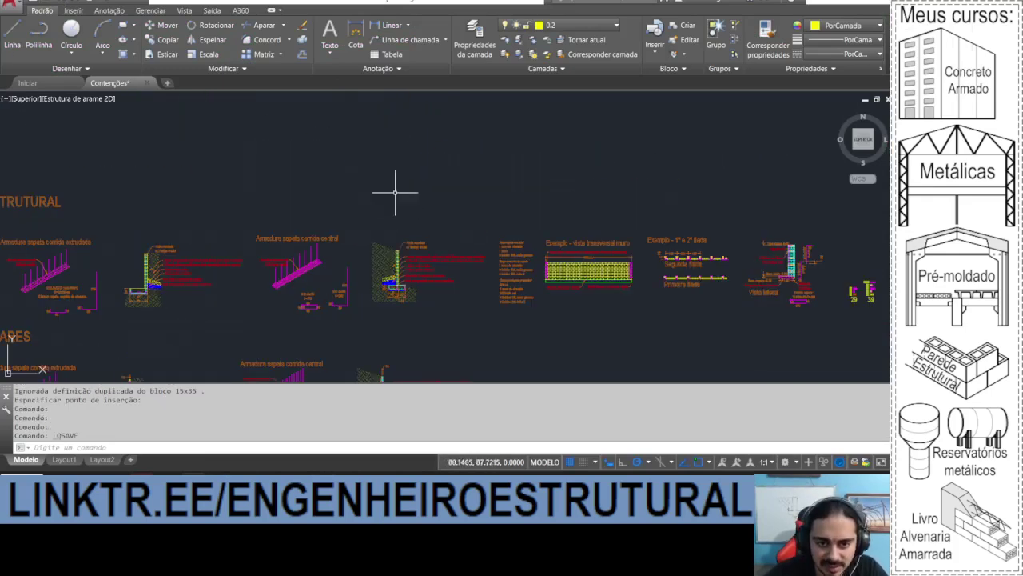
pyautogui.moveTo(328, 185); pyautogui.dragTo(290, 156, button='middle')
pyautogui.moveTo(491, 249); pyautogui.dragTo(300, 250, button='middle')
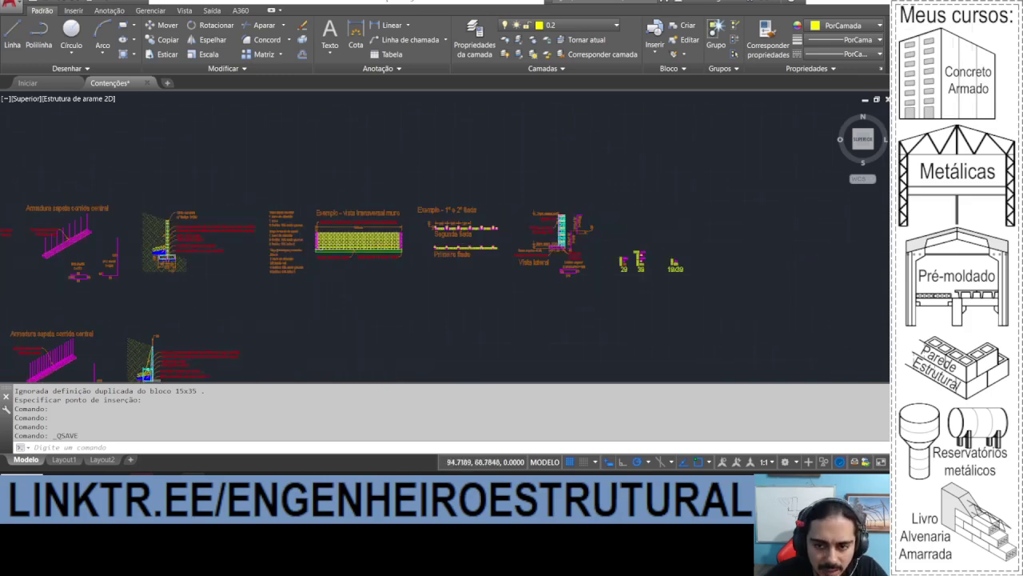
pyautogui.moveTo(261, 142)
pyautogui.mouseDown(button='middle')
pyautogui.moveTo(339, 141)
pyautogui.moveTo(245, 149)
pyautogui.mouseUp(button='middle')
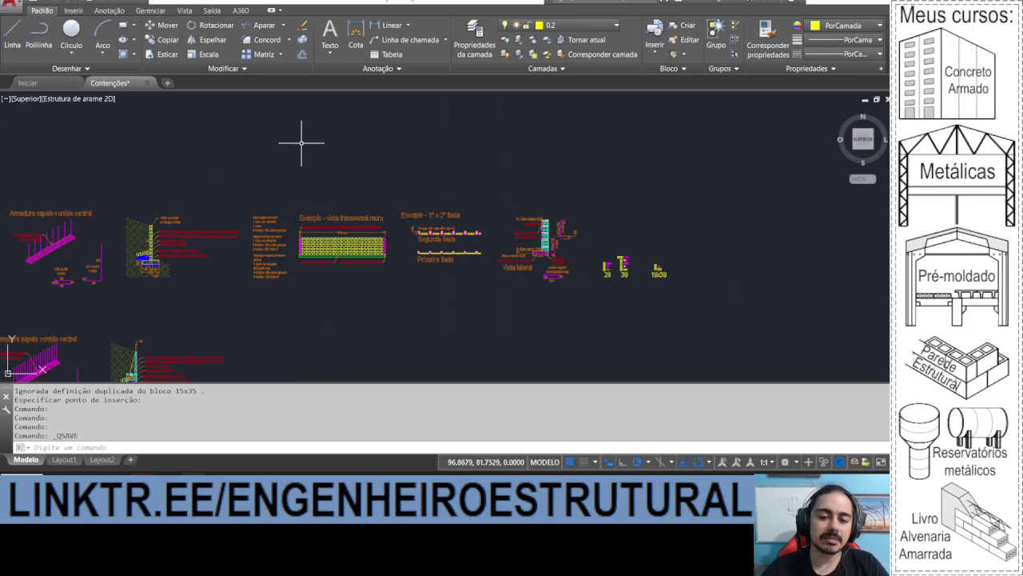
# Step: Delete the 29 block family, with its label, from the block legend beside the wall details
pyautogui.scroll(4, 665, 259)
pyautogui.scroll(2, 545, 320)
pyautogui.click(541, 320)
pyautogui.press('Escape')
pyautogui.moveTo(463, 217); pyautogui.dragTo(306, 214, button='middle')
pyautogui.click(314, 209)
pyautogui.press('Escape')
pyautogui.click(386, 311)
pyautogui.click(292, 168)
pyautogui.moveTo(293, 168); pyautogui.dragTo(222, 187, button='middle')
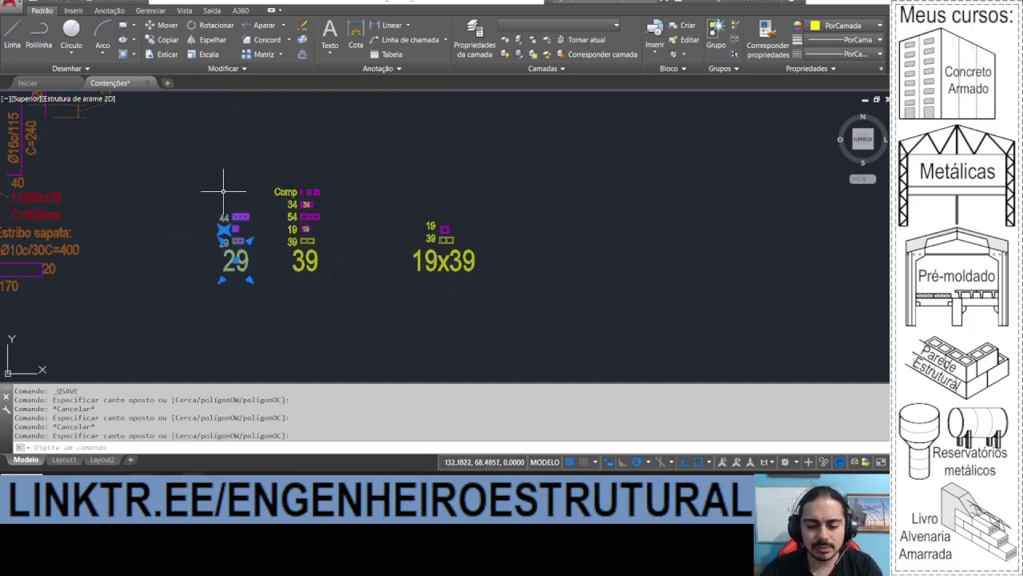
pyautogui.press('Delete')
# Step: Copy the 39 block from the 39 family and paste it into the empty area above the legend
pyautogui.scroll(2, 303, 216)
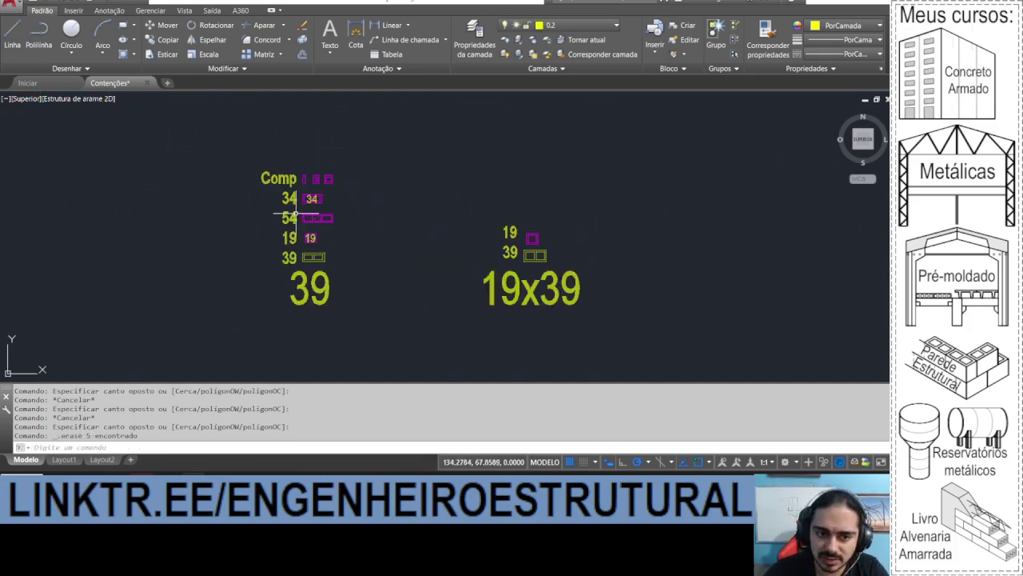
pyautogui.hotkey('ctrl', 'c')
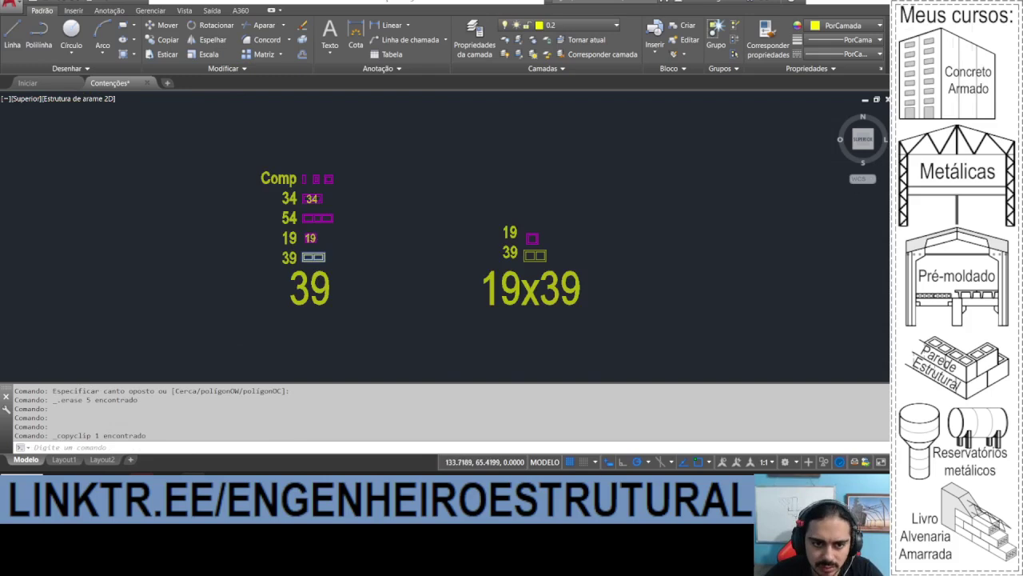
pyautogui.scroll(-6, 272, 352)
pyautogui.click(300, 243)
pyautogui.press('Escape')
pyautogui.hotkey('ctrl', 'v')
pyautogui.scroll(5, 295, 244)
# Step: Create a rectangular array of the pasted 39 block with 20 columns spaced .4 apart and 1 row
pyautogui.click(297, 251)
pyautogui.click(264, 53)
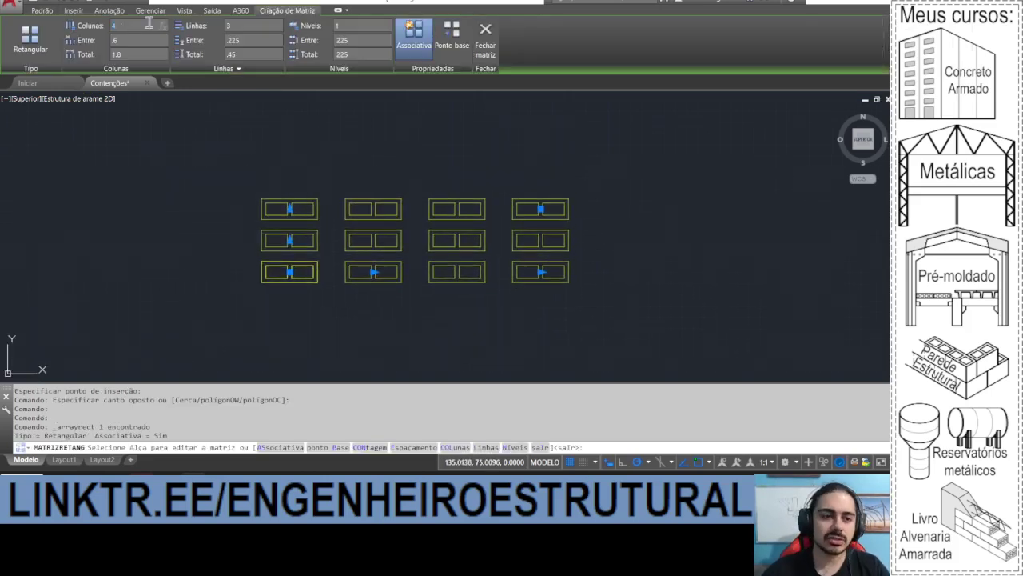
pyautogui.press('Return')
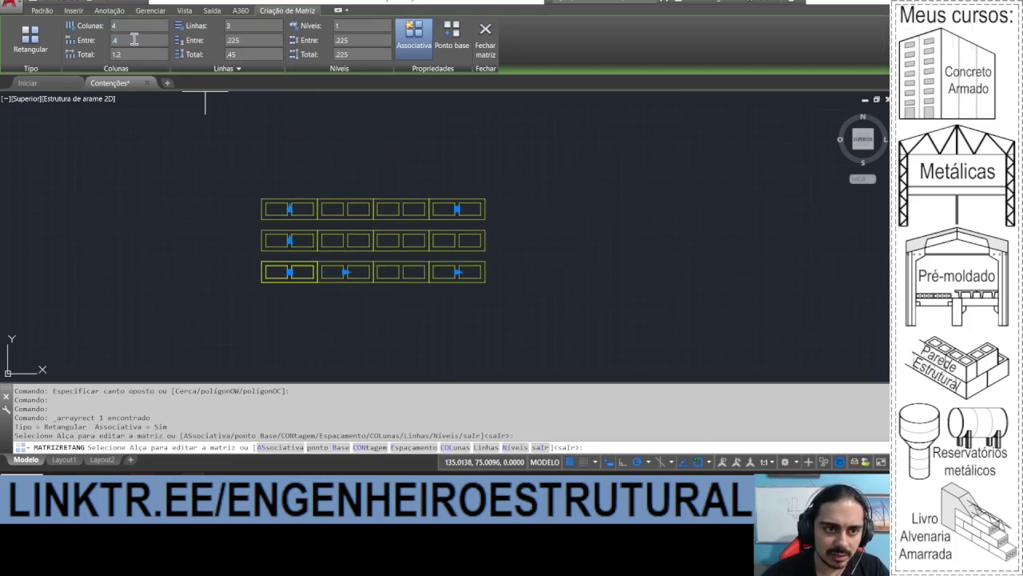
pyautogui.press('Return')
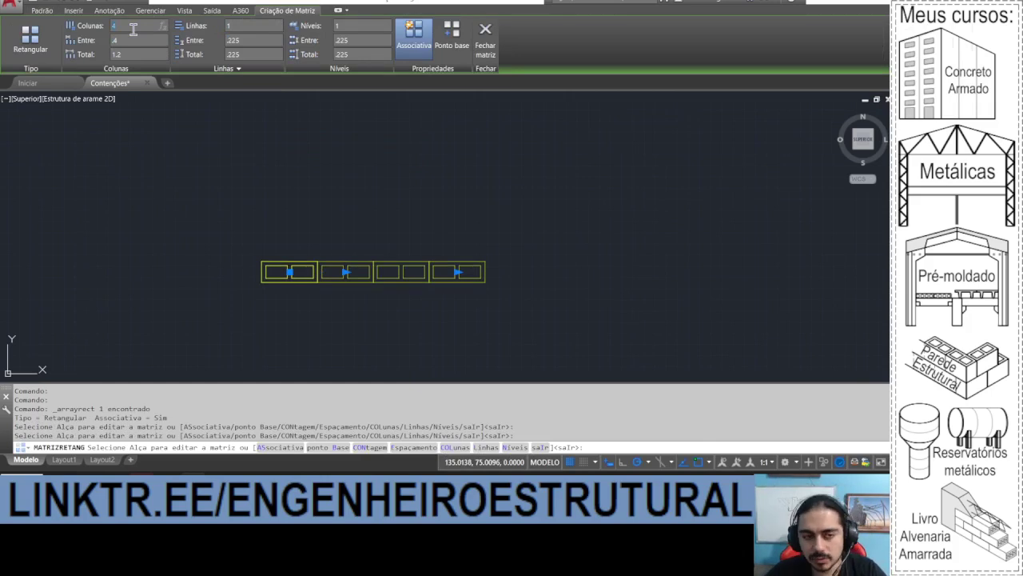
pyautogui.write('20')
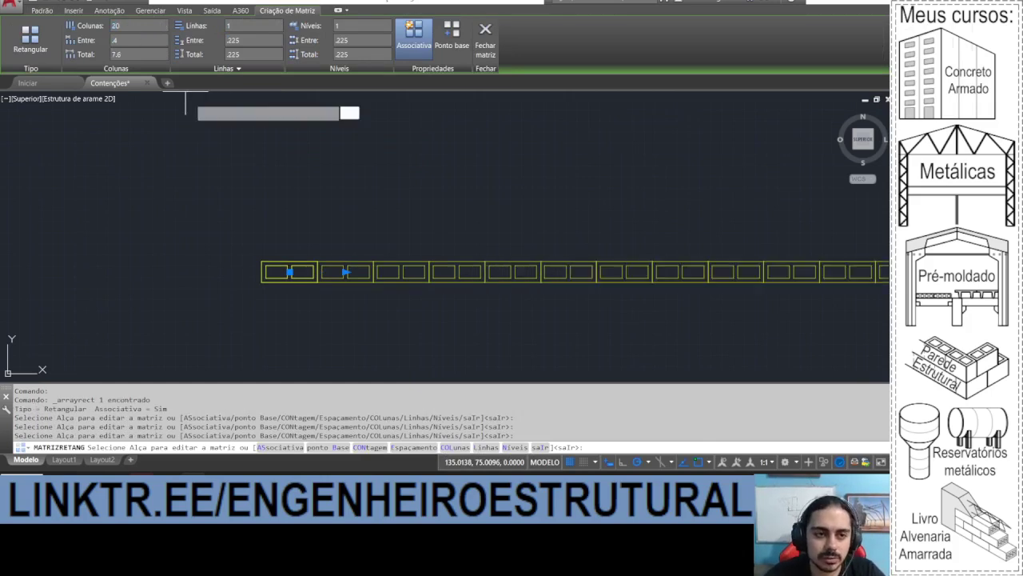
pyautogui.press('Return')
pyautogui.scroll(-2, 184, 178)
pyautogui.press('Escape')
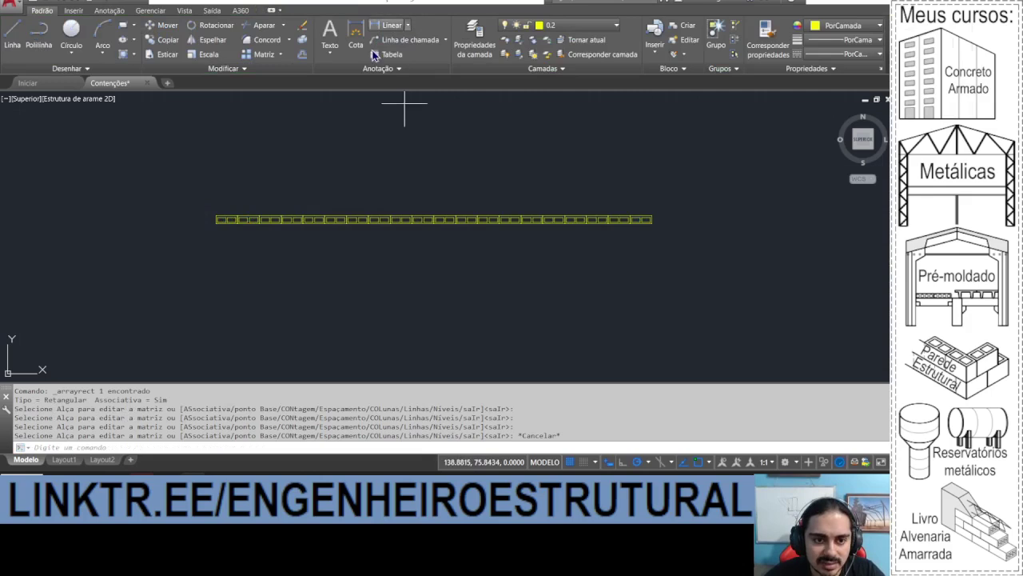
# Step: Add a linear dimension along the full length of the block row, then undo it
pyautogui.click(392, 26)
pyautogui.click(226, 220)
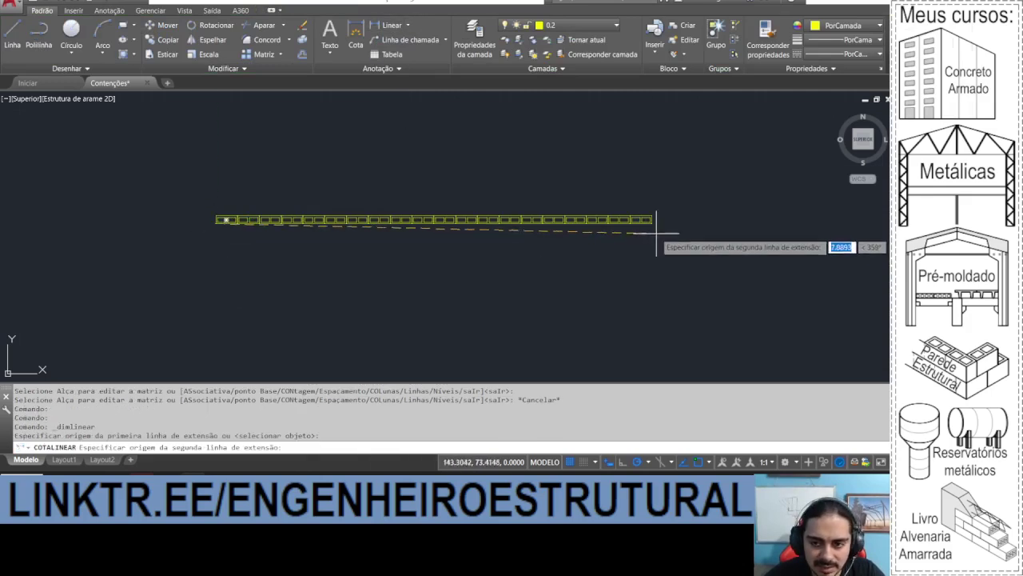
pyautogui.click(654, 221)
pyautogui.click(645, 248)
pyautogui.press('Escape')
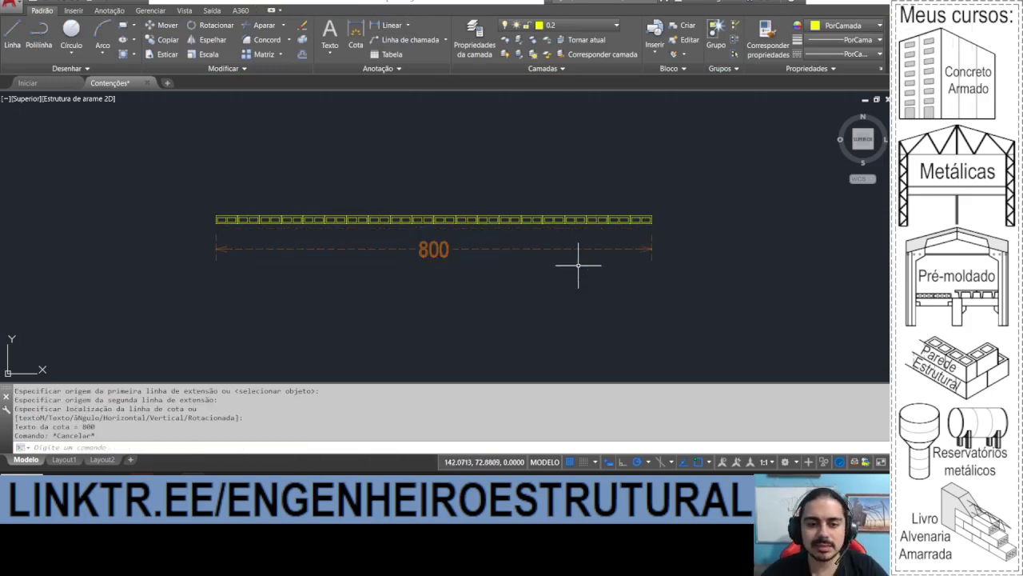
pyautogui.hotkey('ctrl', 'z')
# Step: Copy the arrayed block row .5 straight up to form a second course
pyautogui.click(549, 264)
pyautogui.click(427, 183)
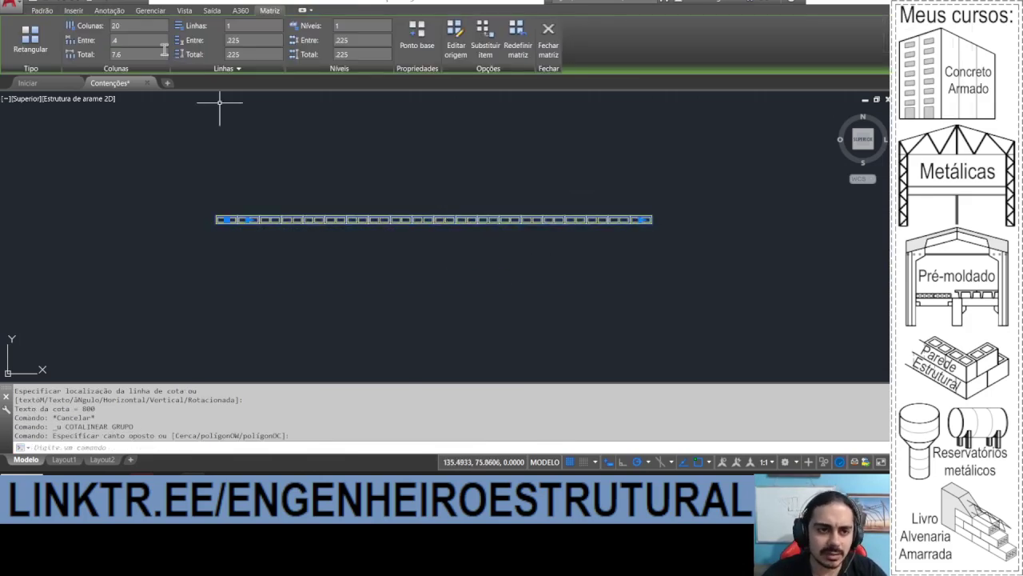
pyautogui.click(46, 10)
pyautogui.click(164, 39)
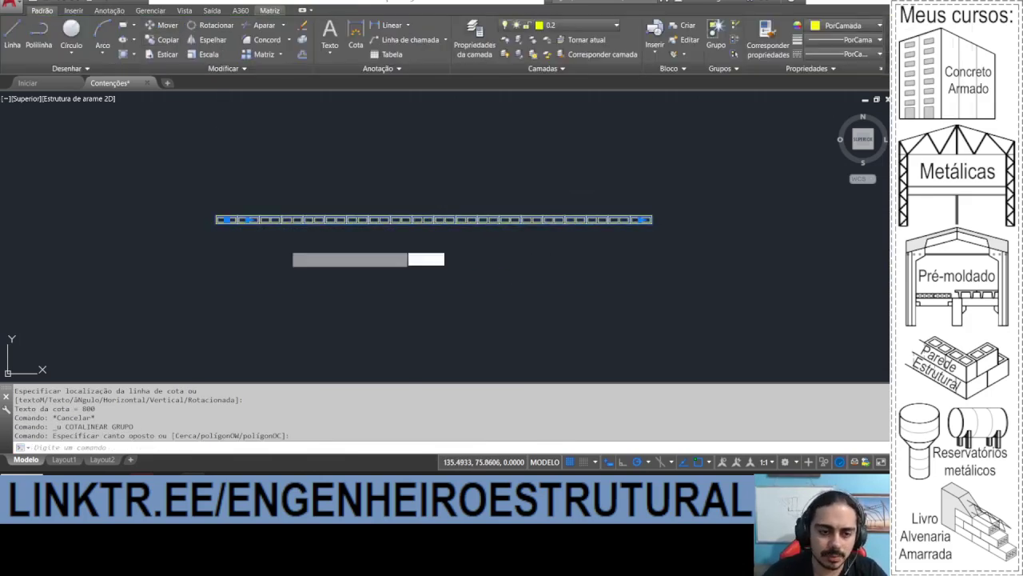
pyautogui.click(298, 308)
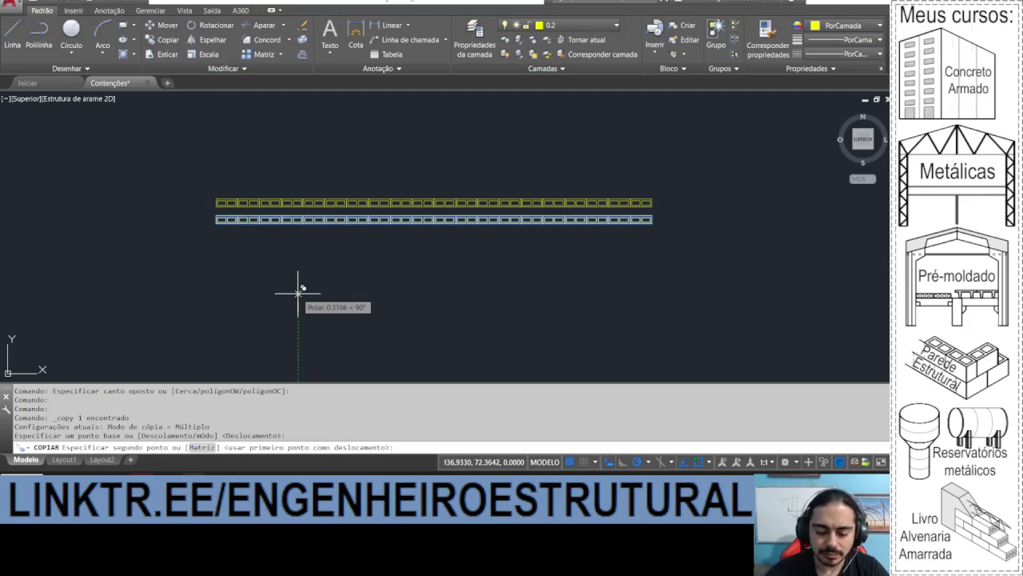
pyautogui.write('.5')
pyautogui.press('Return')
pyautogui.press('Escape')
# Step: Move the upper block row .2 to the right so its joints are staggered against the lower course
pyautogui.click(331, 201)
pyautogui.click(320, 190)
pyautogui.scroll(2, 172, 160)
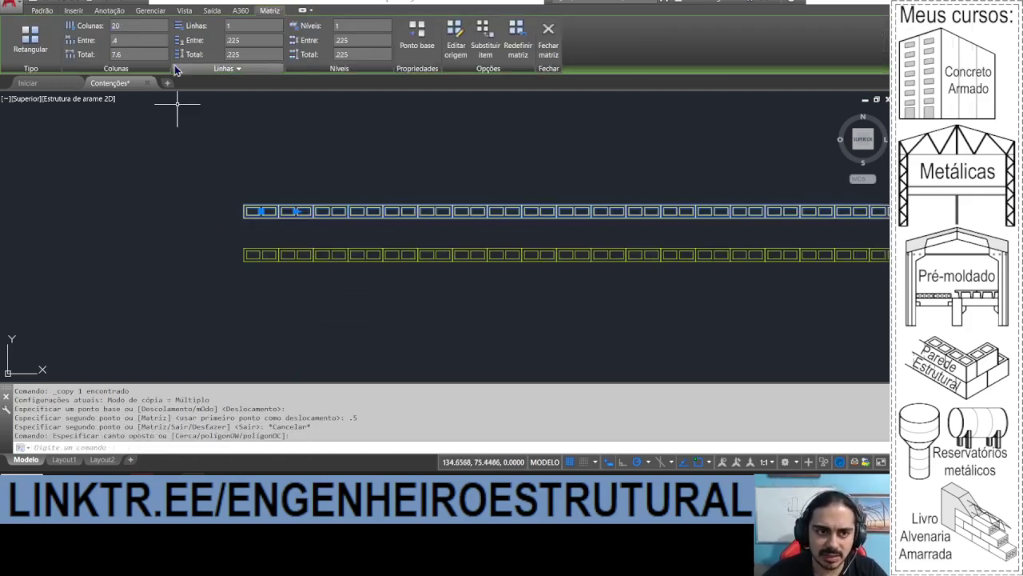
pyautogui.click(42, 11)
pyautogui.click(163, 25)
pyautogui.click(300, 145)
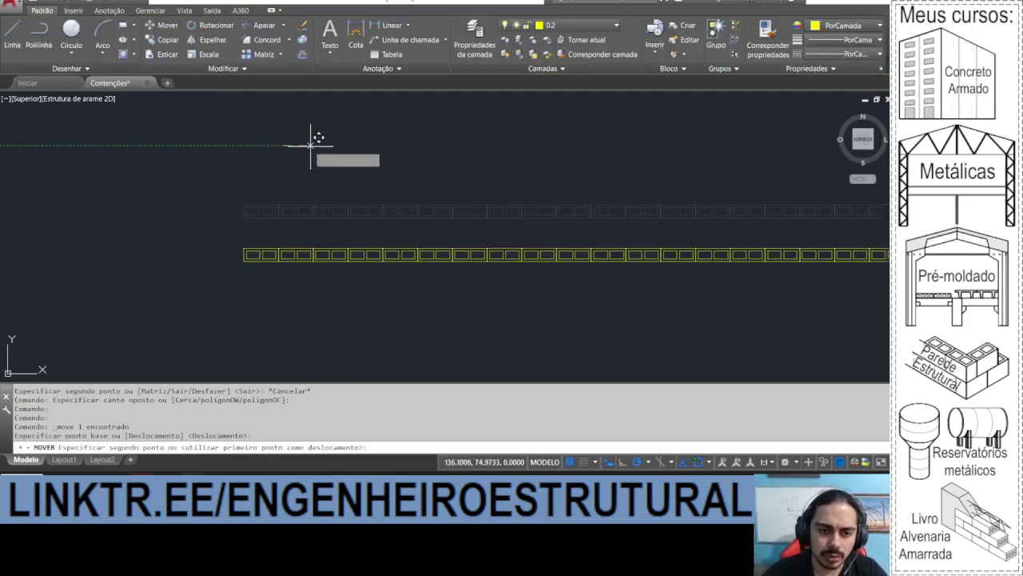
pyautogui.write('.2')
pyautogui.press('Return')
# Step: Set the upper block row's array to 19 columns
pyautogui.click(311, 146)
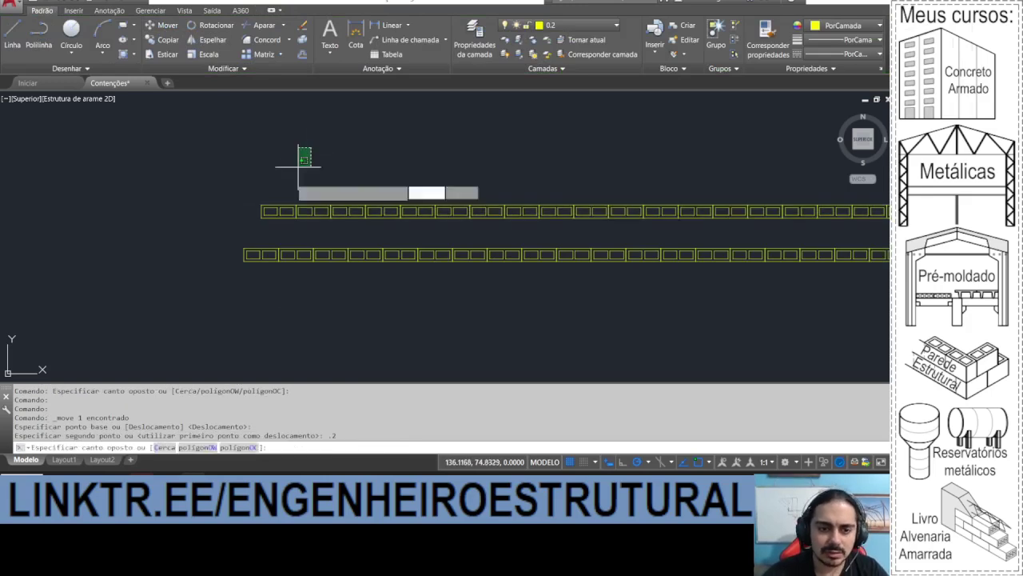
pyautogui.click(295, 221)
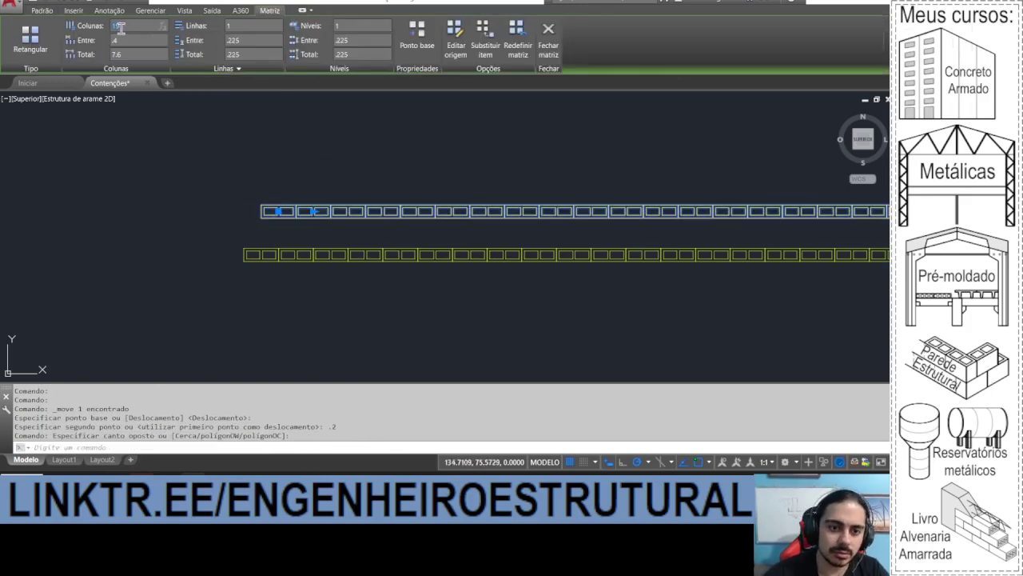
pyautogui.press('Escape')
pyautogui.scroll(-3, 370, 216)
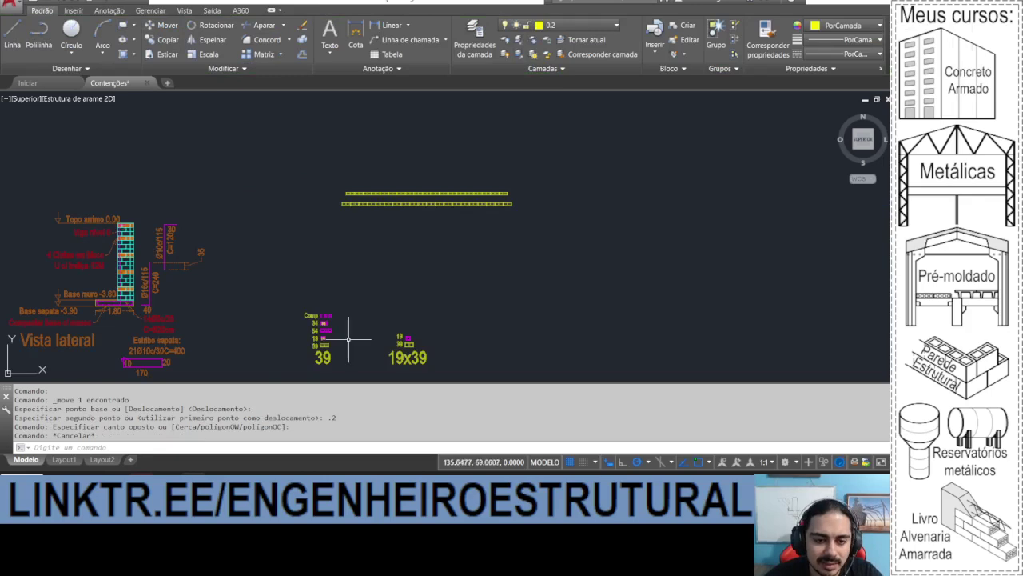
# Step: Copy the 19 block from the 39 family and paste it beside the left end of the upper course
pyautogui.scroll(6, 326, 346)
pyautogui.click(275, 314)
pyautogui.hotkey('ctrl', 'c')
pyautogui.scroll(-5, 256, 312)
pyautogui.scroll(5, 272, 128)
pyautogui.scroll(4, 272, 128)
pyautogui.hotkey('ctrl', 'v')
pyautogui.click(246, 195)
# Step: Move the pasted 19 block so its lower-right corner meets the lower-left corner of the upper block row
pyautogui.click(248, 113)
pyautogui.click(167, 27)
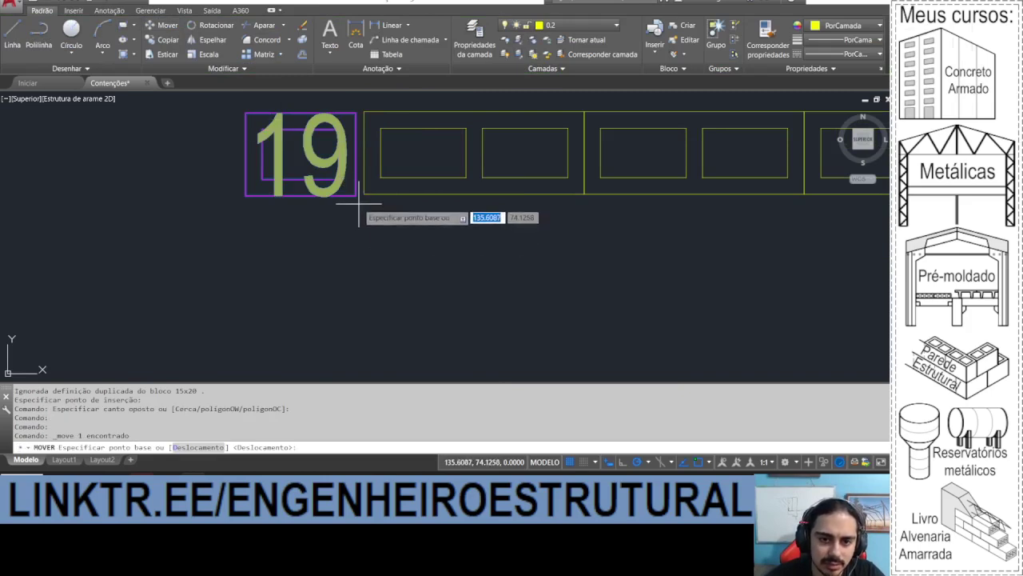
pyautogui.click(359, 196)
pyautogui.click(364, 195)
pyautogui.moveTo(360, 194); pyautogui.dragTo(365, 236, button='middle')
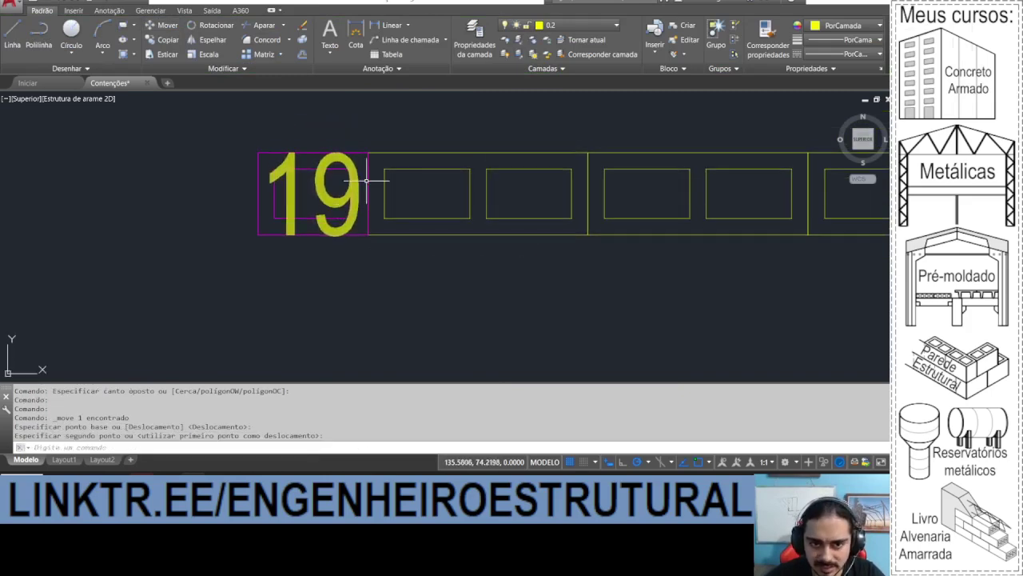
# Step: Measure the 19 block's width with a linear dimension that is not placed
pyautogui.click(387, 27)
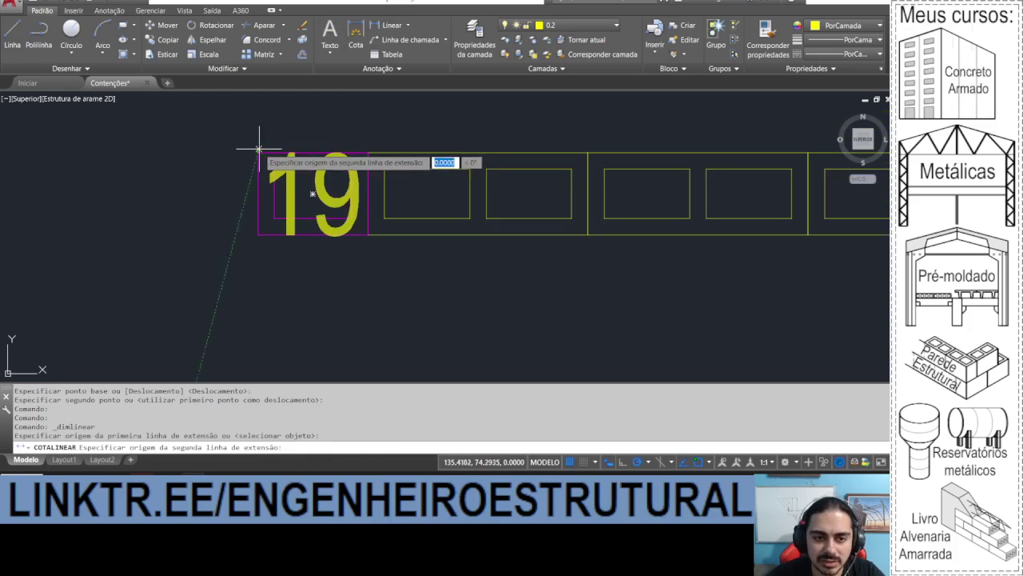
pyautogui.click(258, 152)
pyautogui.click(365, 234)
pyautogui.scroll(-6, 343, 264)
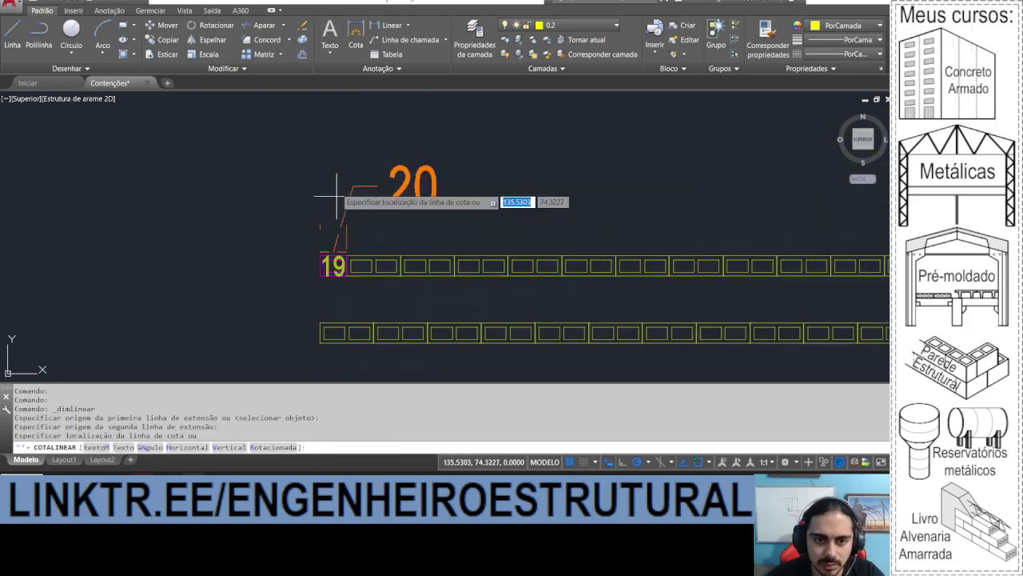
pyautogui.press('Escape')
# Step: Copy the 19 block 7.8 to the right to close the other end of the upper course
pyautogui.click(334, 235)
pyautogui.click(318, 267)
pyautogui.scroll(-2, 232, 252)
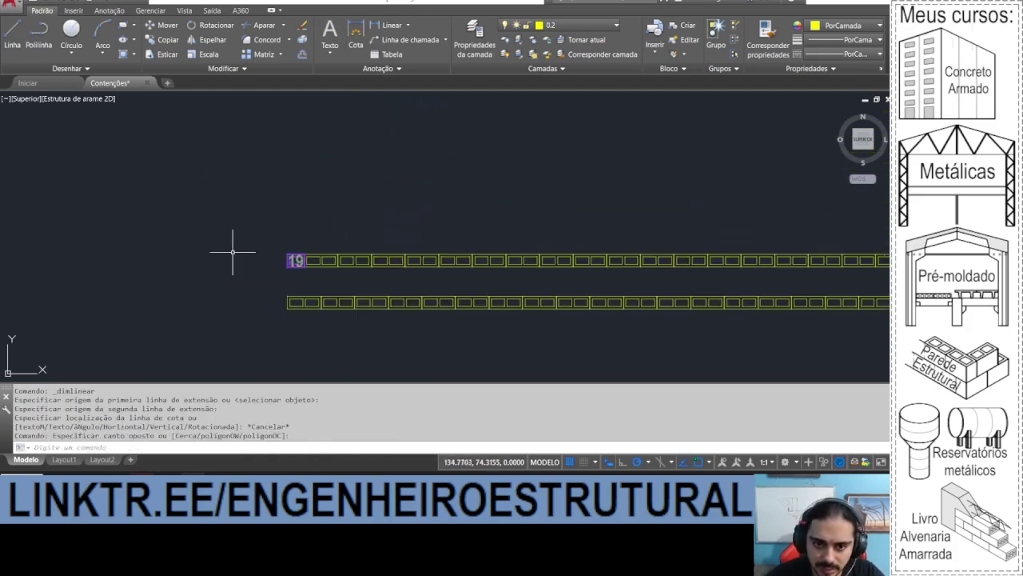
pyautogui.moveTo(378, 243); pyautogui.dragTo(156, 241, button='middle')
pyautogui.click(166, 44)
pyautogui.click(228, 181)
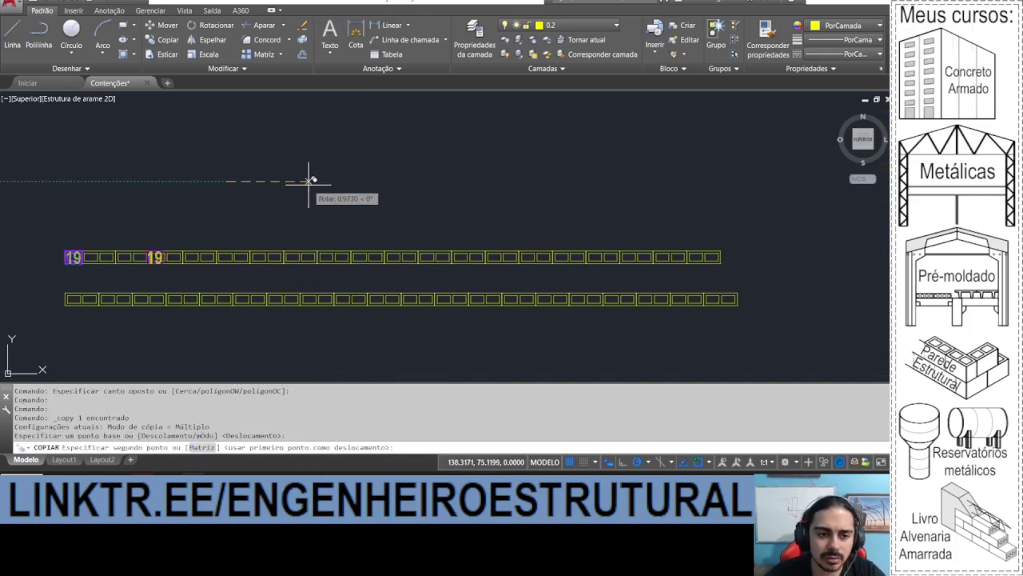
pyautogui.write('7.8')
pyautogui.press('Return')
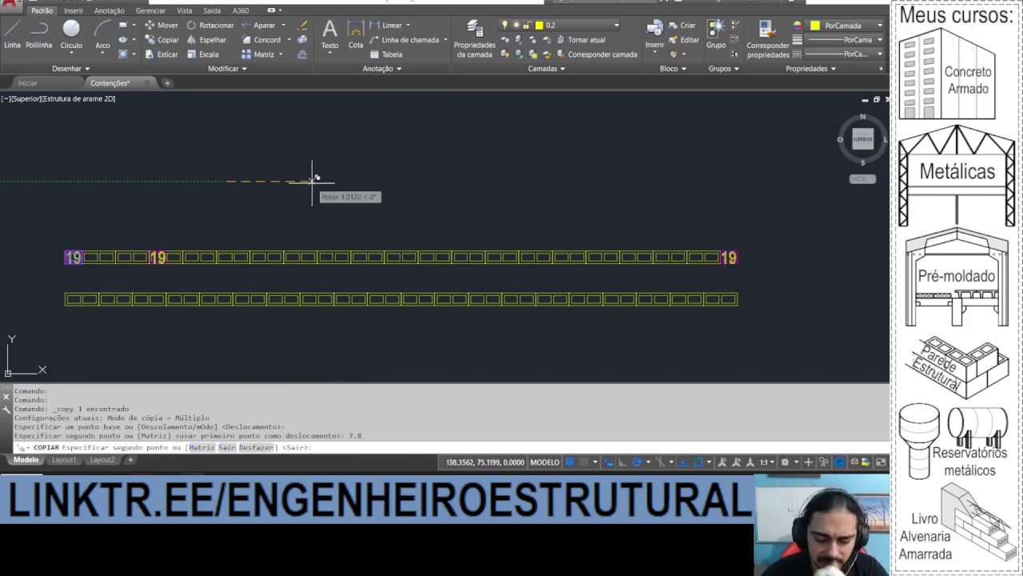
pyautogui.press('Escape')
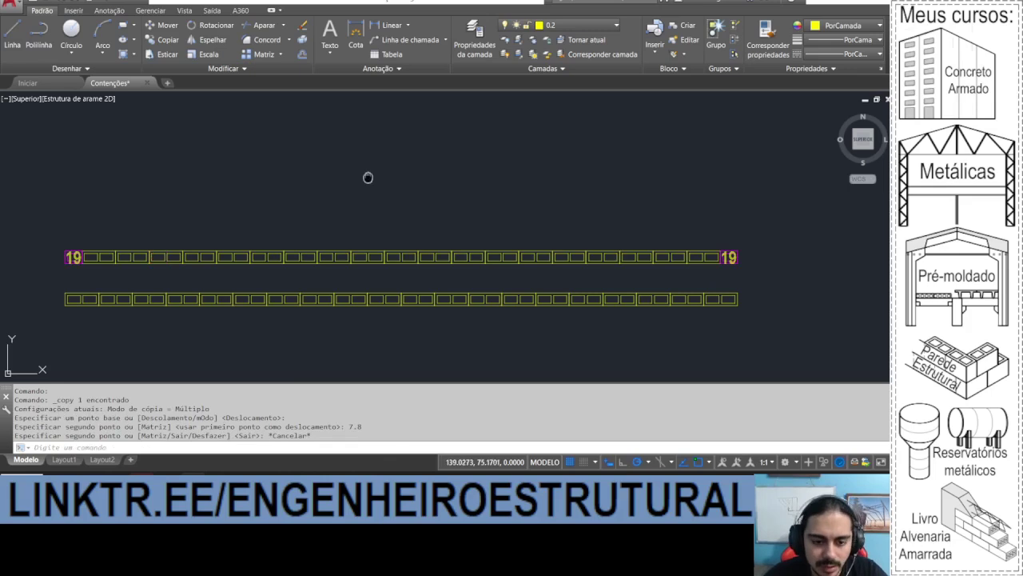
# Step: Fill every third cell of the lower course with a SOLID hatch, from the first block's second cell to the sixth block's first cell
pyautogui.moveTo(302, 192); pyautogui.dragTo(361, 170, button='middle')
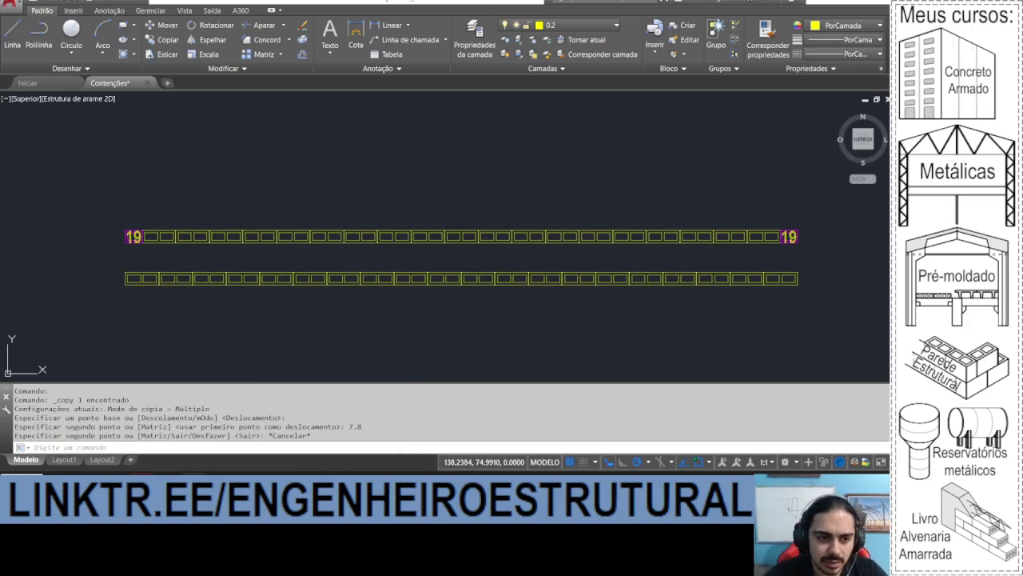
pyautogui.write('h')
pyautogui.press('Return')
pyautogui.scroll(4, 149, 286)
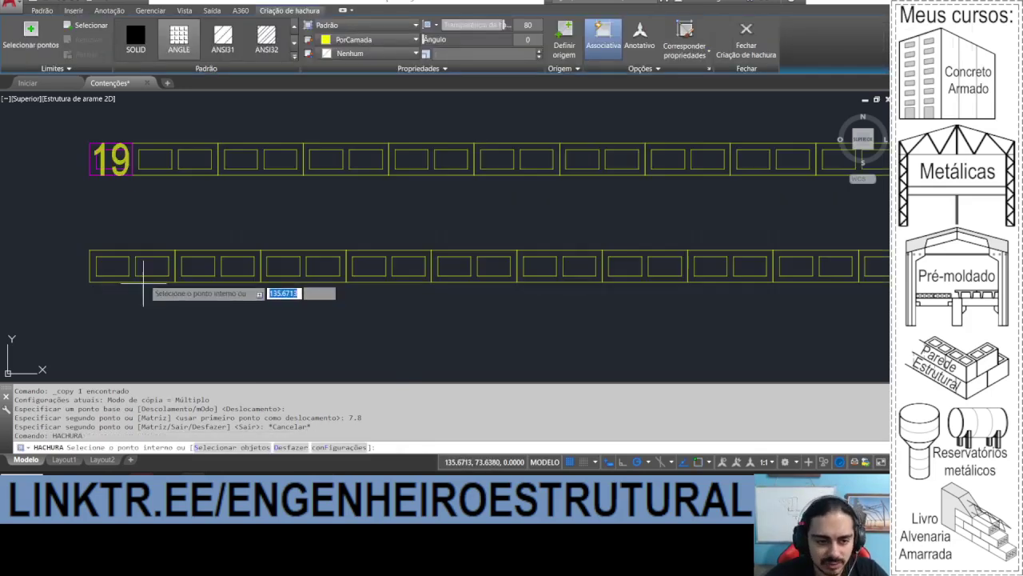
pyautogui.click(146, 272)
pyautogui.click(135, 36)
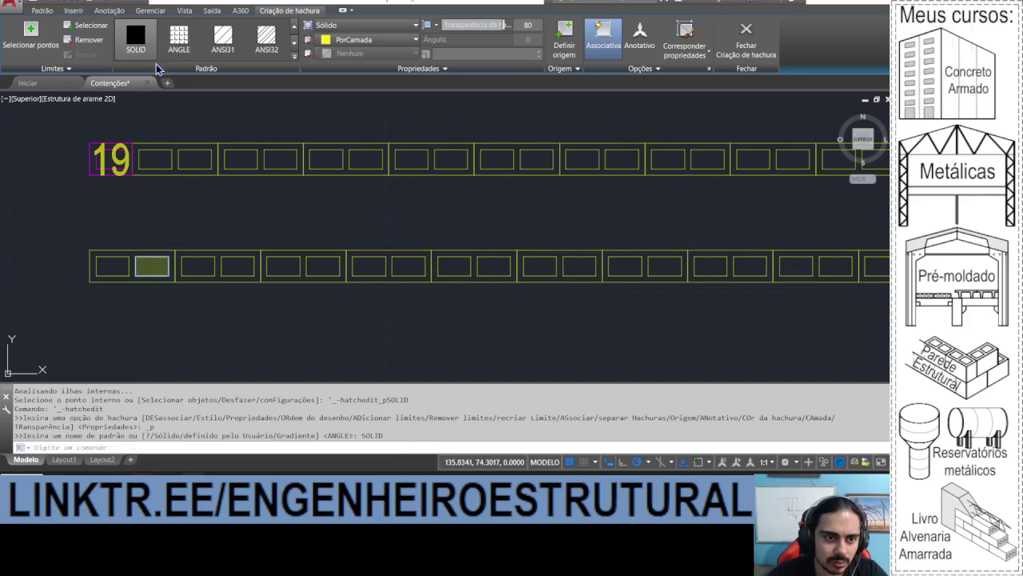
pyautogui.click(280, 265)
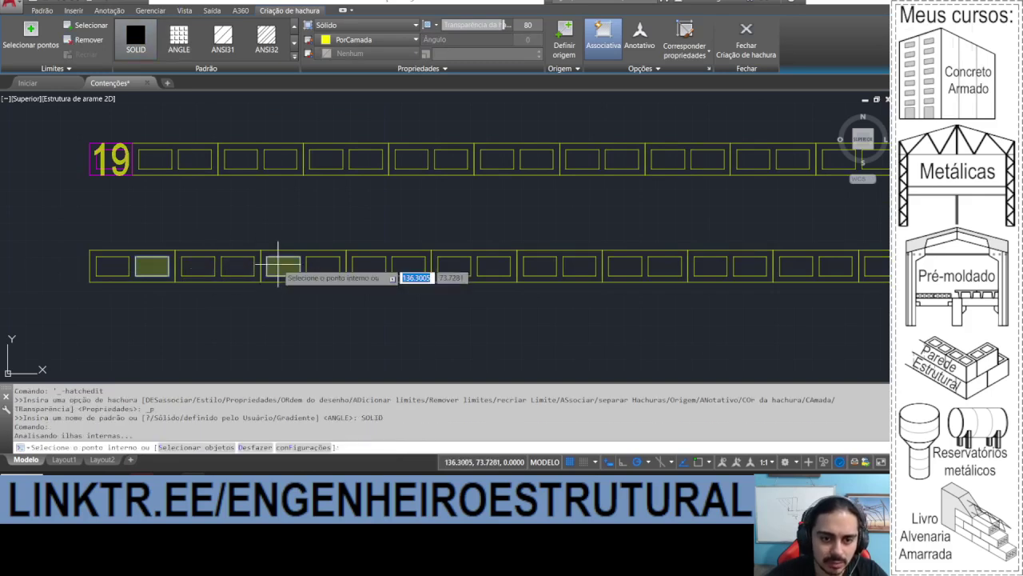
pyautogui.click(400, 264)
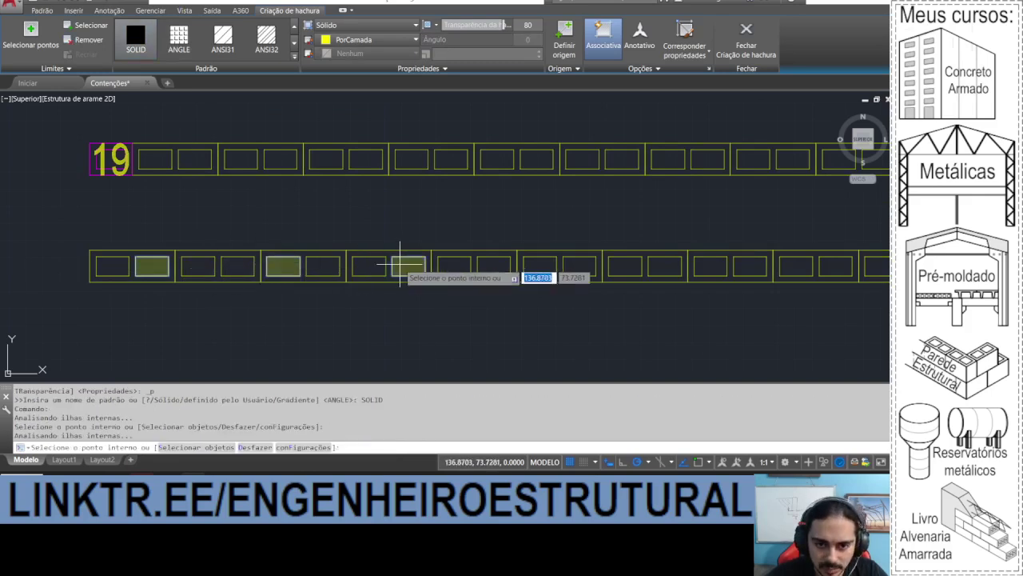
pyautogui.click(540, 265)
pyautogui.press('Escape')
# Step: Copy the four-cell hatch along the lower course at displacements of 2.4 and 4.8 to the right
pyautogui.click(540, 265)
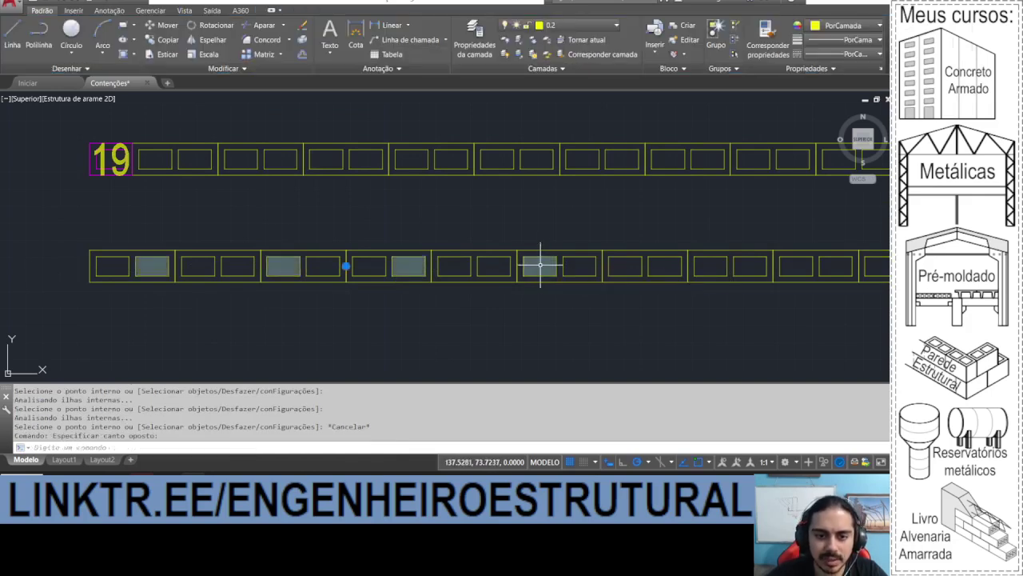
pyautogui.scroll(-2, 310, 244)
pyautogui.scroll(-2, 165, 183)
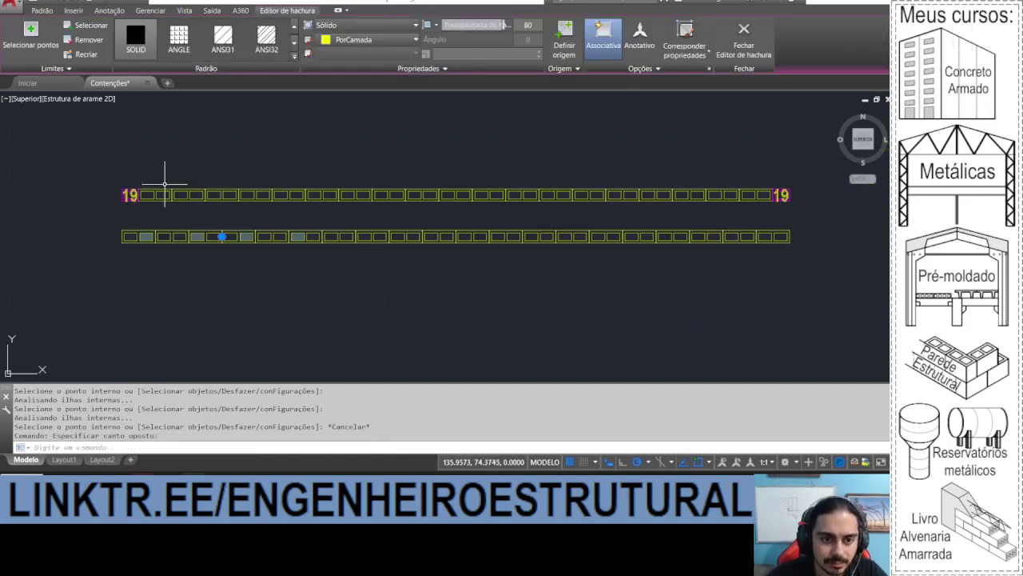
pyautogui.scroll(2, 159, 219)
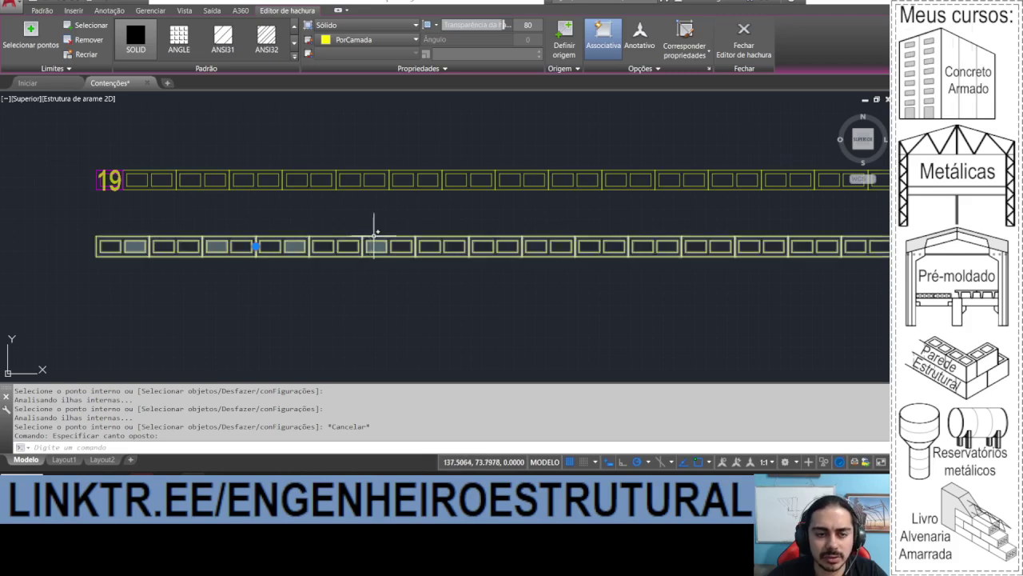
pyautogui.scroll(-2, 152, 240)
pyautogui.click(42, 10)
pyautogui.click(156, 44)
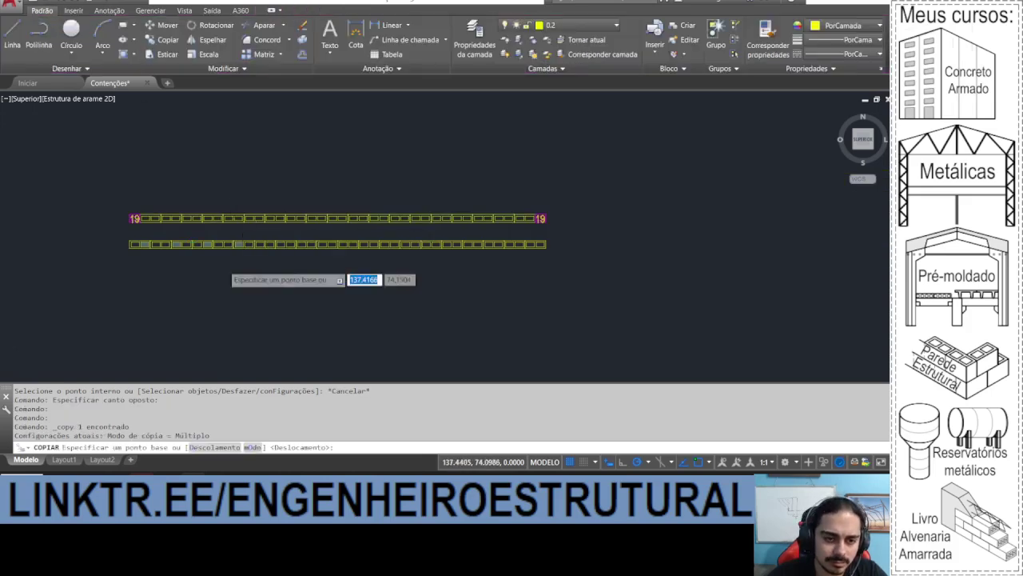
pyautogui.scroll(2, 234, 237)
pyautogui.click(183, 283)
pyautogui.write('2.4')
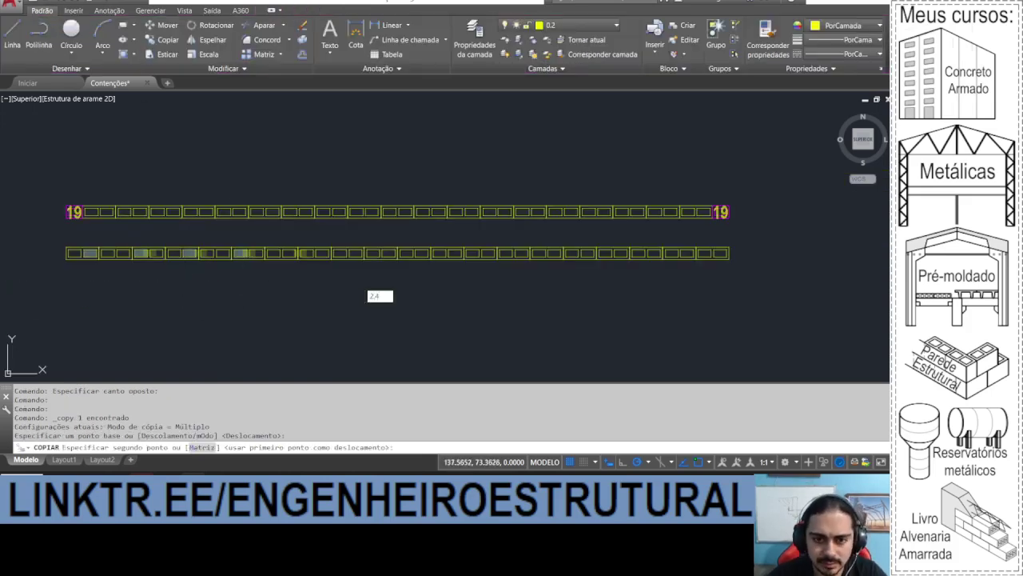
pyautogui.press('Return')
pyautogui.write('4.8')
pyautogui.press('Return')
pyautogui.press('Escape')
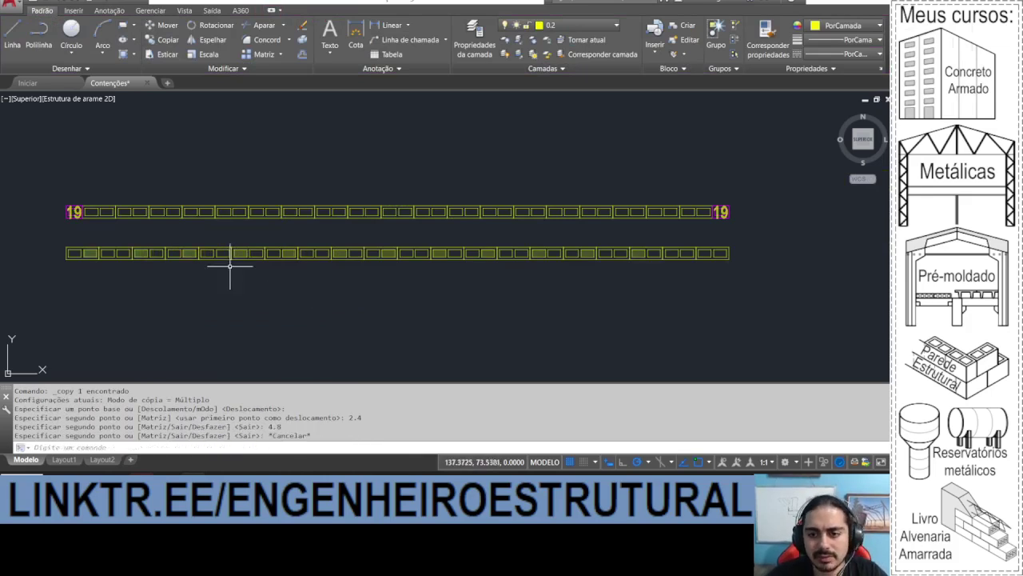
# Step: Add the second cell of the lower course's next-to-last block to the last hatch
pyautogui.scroll(3, 229, 269)
pyautogui.click(220, 248)
pyautogui.click(206, 248)
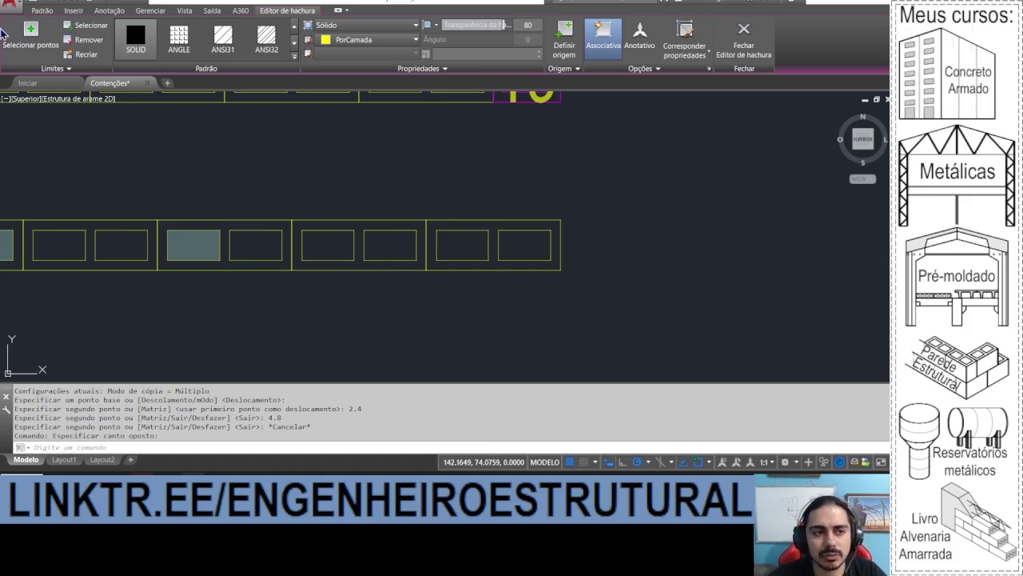
pyautogui.click(378, 249)
pyautogui.press('Escape')
pyautogui.scroll(-3, 597, 256)
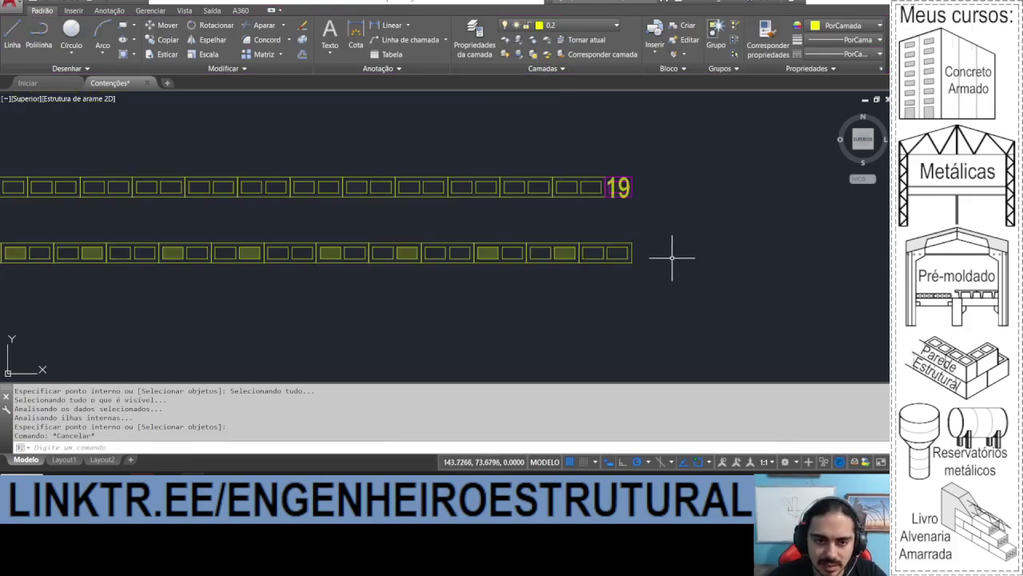
# Step: Move the three hatches of the lower course one cell left so the pattern starts in the first block's first cell
pyautogui.click(631, 258)
pyautogui.click(544, 247)
pyautogui.scroll(3, 457, 251)
pyautogui.click(453, 245)
pyautogui.click(453, 244)
pyautogui.click(453, 245)
pyautogui.moveTo(257, 247); pyautogui.dragTo(484, 242, button='middle')
pyautogui.click(364, 235)
pyautogui.click(41, 11)
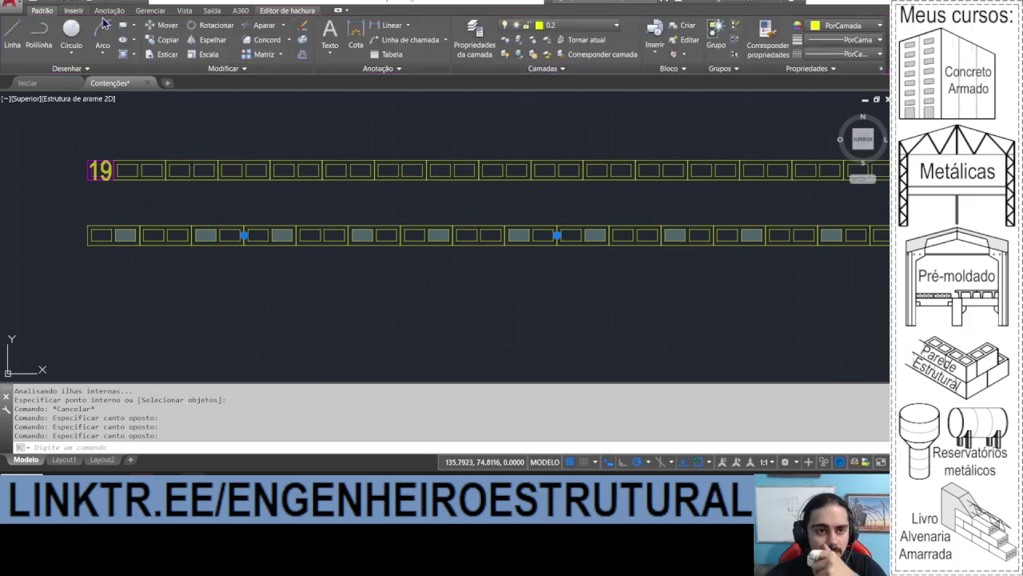
pyautogui.click(163, 29)
pyautogui.scroll(3, 92, 232)
pyautogui.click(112, 240)
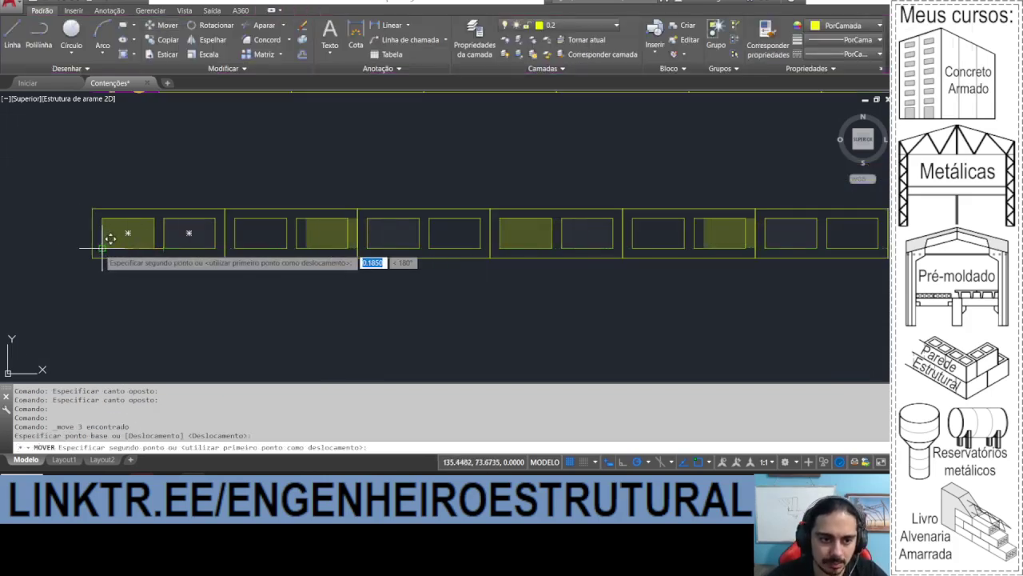
pyautogui.click(101, 244)
# Step: Add the final cell at the right end of the lower course to the last hatch
pyautogui.moveTo(320, 229); pyautogui.dragTo(320, 216)
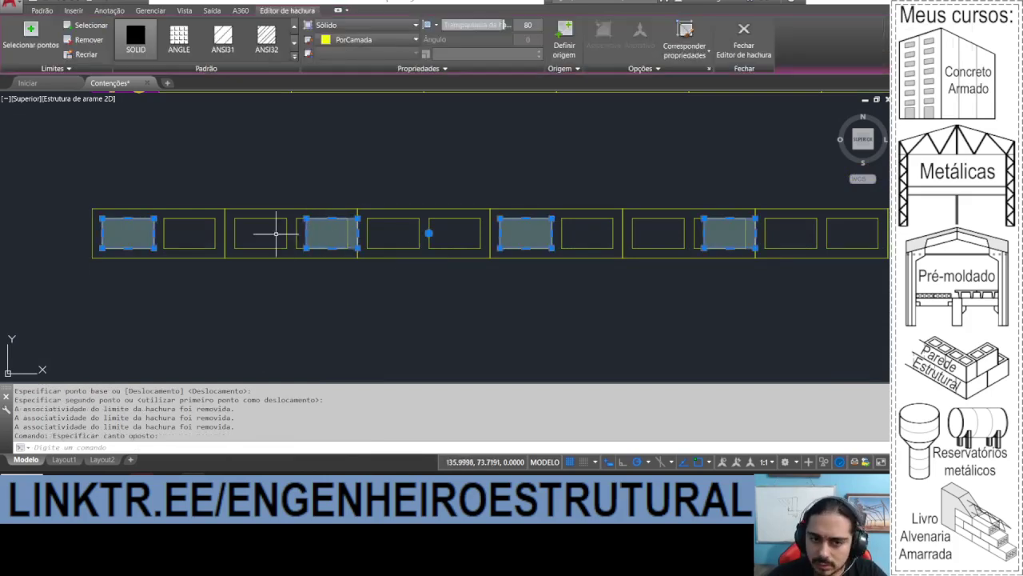
pyautogui.scroll(-3, 240, 232)
pyautogui.moveTo(514, 231); pyautogui.dragTo(247, 221, button='middle')
pyautogui.scroll(3, 294, 219)
pyautogui.press('Escape')
pyautogui.click(294, 220)
pyautogui.click(259, 219)
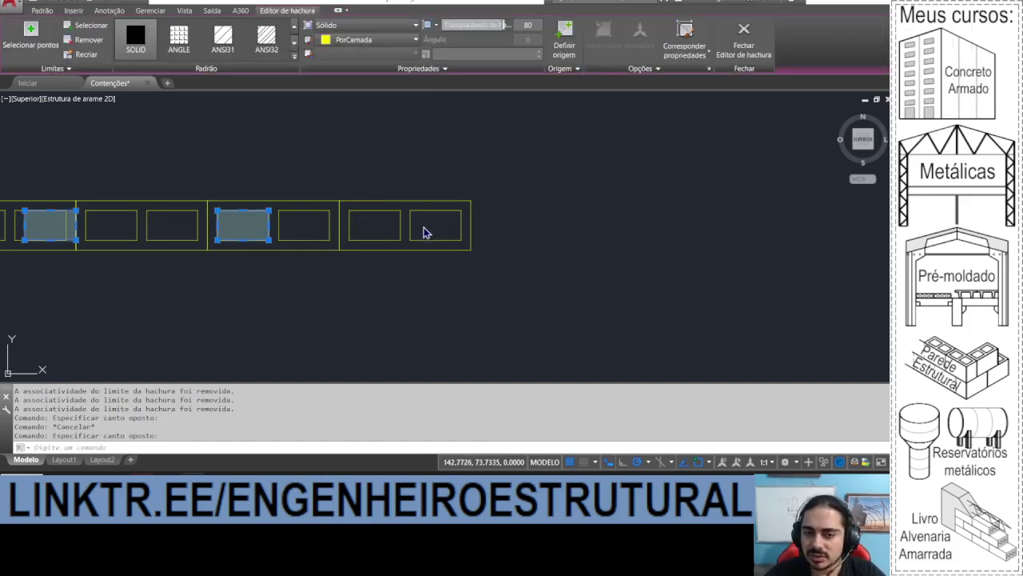
pyautogui.click(419, 230)
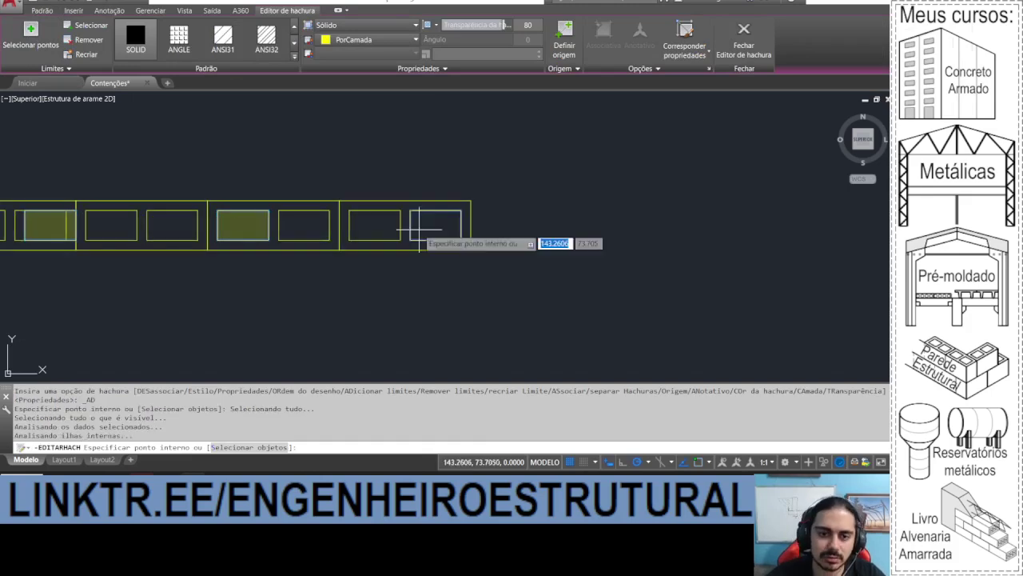
pyautogui.press('Return')
pyautogui.press('Escape')
# Step: Copy all three hatches of the lower course and paste them onto the upper course, starting in the left 19 block's cell
pyautogui.click(419, 230)
pyautogui.click(421, 229)
pyautogui.scroll(-5, 576, 229)
pyautogui.moveTo(569, 229); pyautogui.dragTo(735, 228, button='middle')
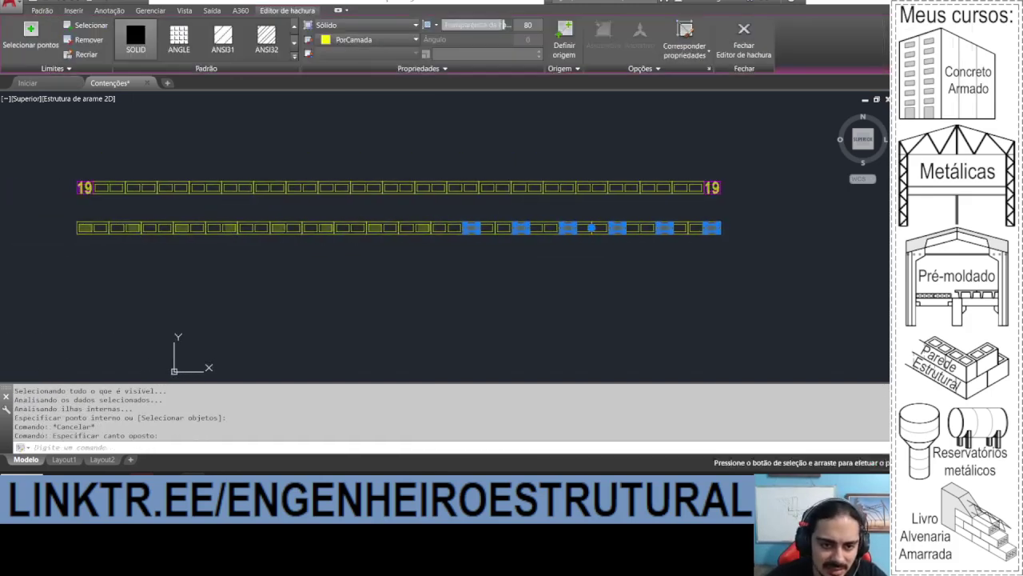
pyautogui.scroll(2, 385, 227)
pyautogui.click(445, 228)
pyautogui.click(442, 228)
pyautogui.moveTo(166, 228); pyautogui.dragTo(442, 222, button='middle')
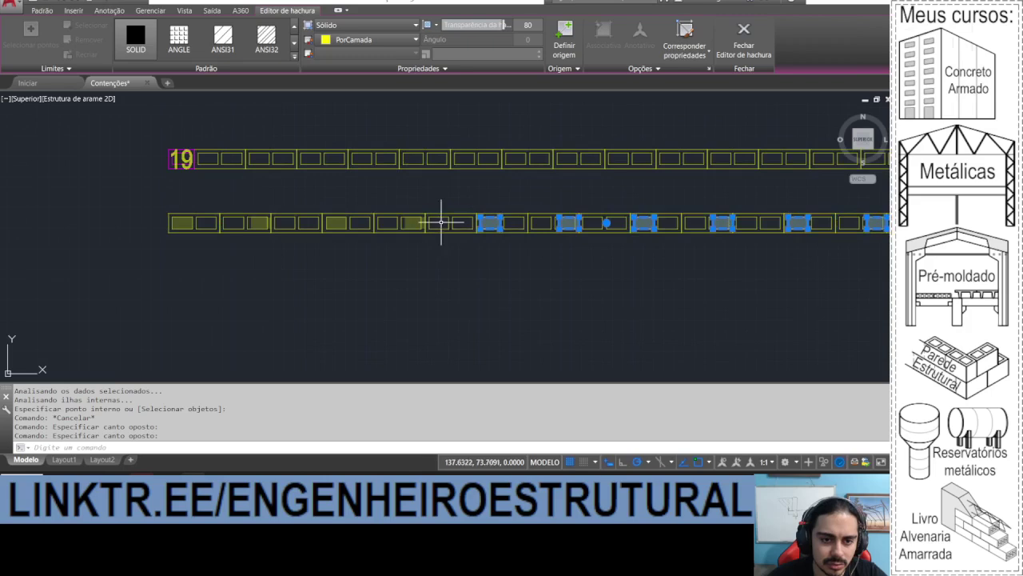
pyautogui.click(413, 223)
pyautogui.click(411, 222)
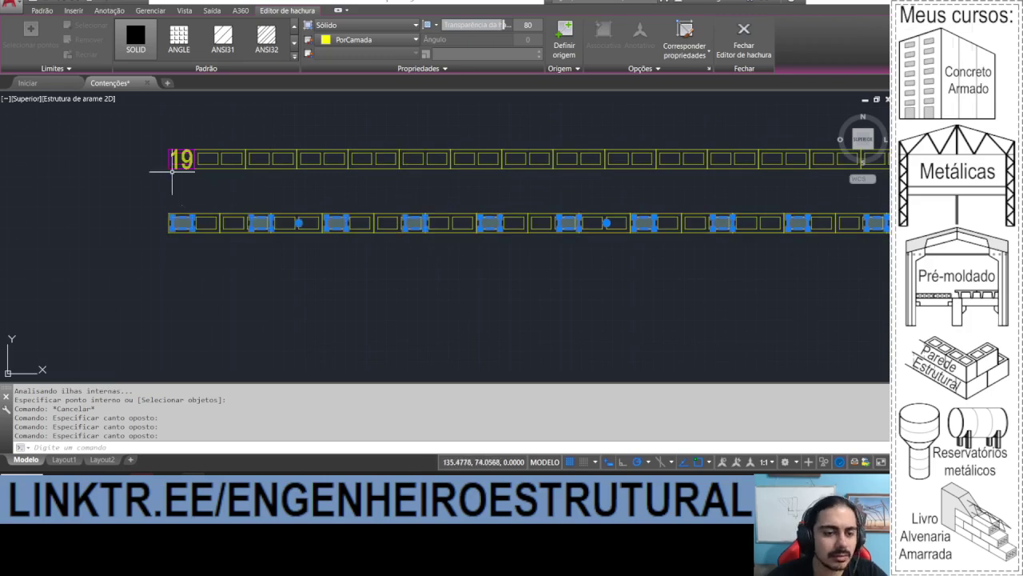
pyautogui.hotkey('ctrl', 'c')
pyautogui.scroll(5, 172, 170)
pyautogui.hotkey('ctrl', 'v')
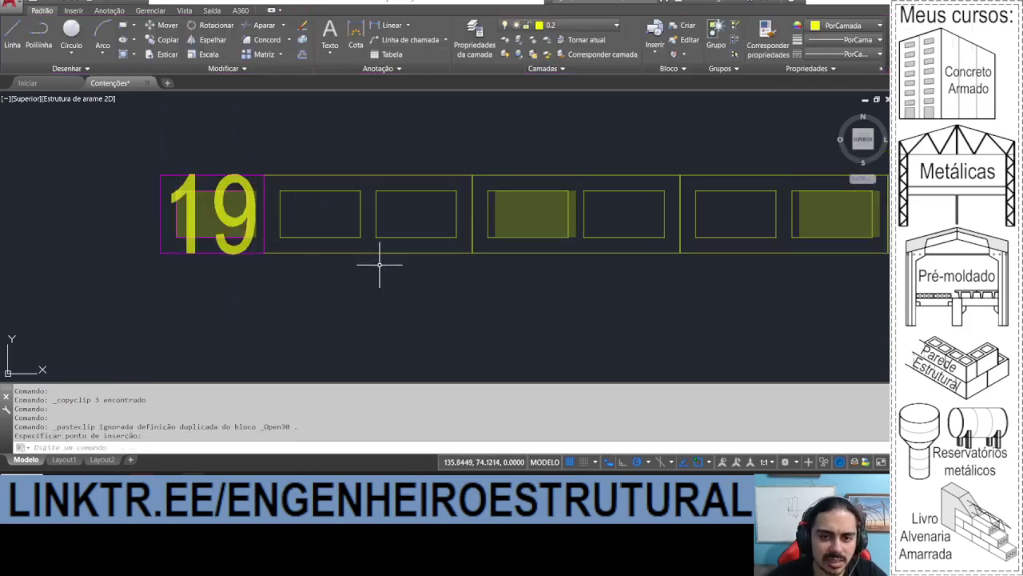
# Step: Move one hatch of each course 0.02 to the left to align its fills with the block cells
pyautogui.moveTo(379, 265); pyautogui.dragTo(99, 264, button='middle')
pyautogui.click(235, 222)
pyautogui.click(231, 221)
pyautogui.scroll(-4, 194, 216)
pyautogui.moveTo(276, 293); pyautogui.dragTo(246, 264, button='middle')
pyautogui.scroll(2, 403, 268)
pyautogui.click(440, 306)
pyautogui.click(433, 303)
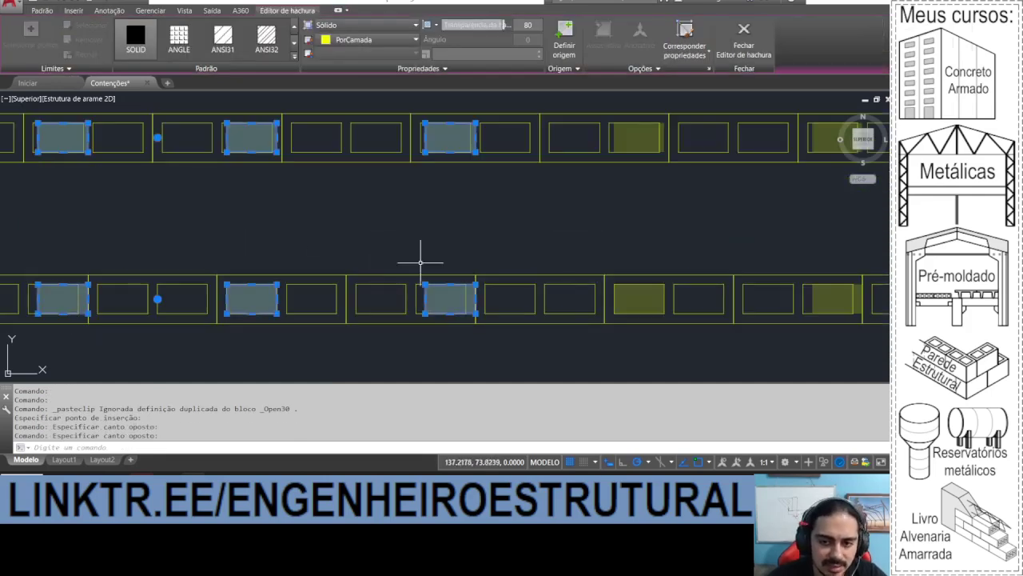
pyautogui.moveTo(411, 265); pyautogui.dragTo(270, 265, button='middle')
pyautogui.click(45, 11)
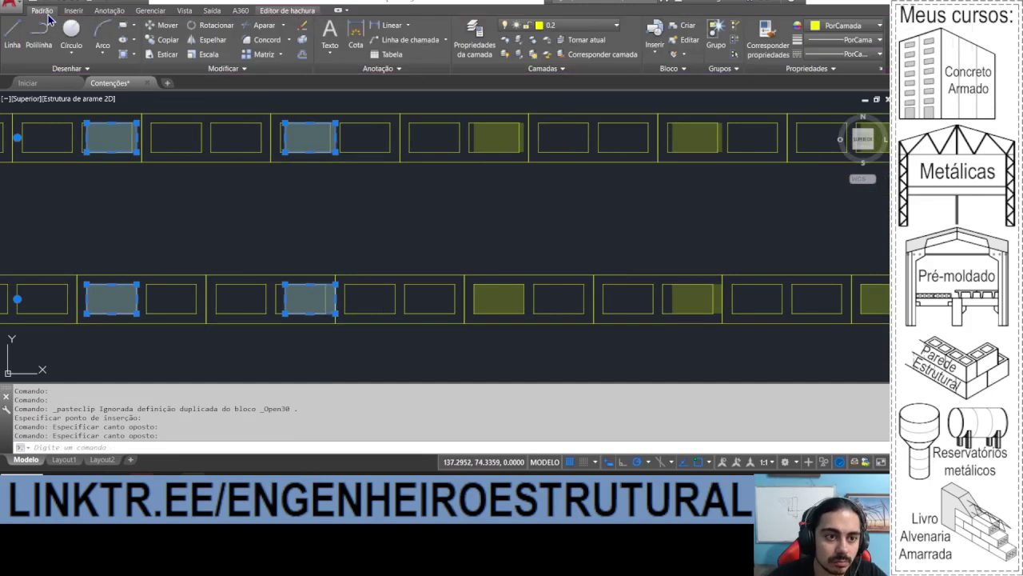
pyautogui.click(160, 24)
pyautogui.scroll(3, 62, 149)
pyautogui.click(279, 254)
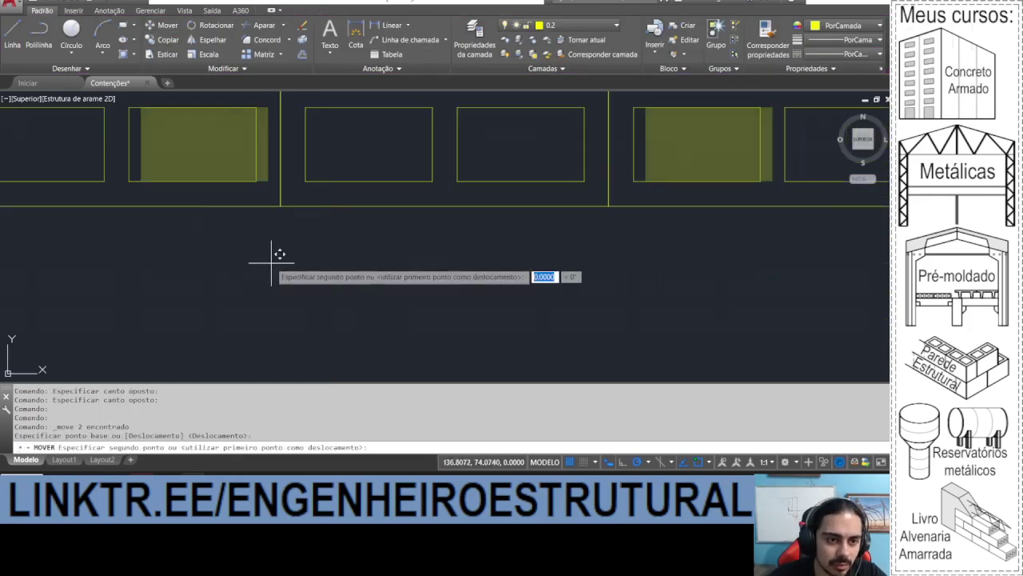
pyautogui.write('.0')
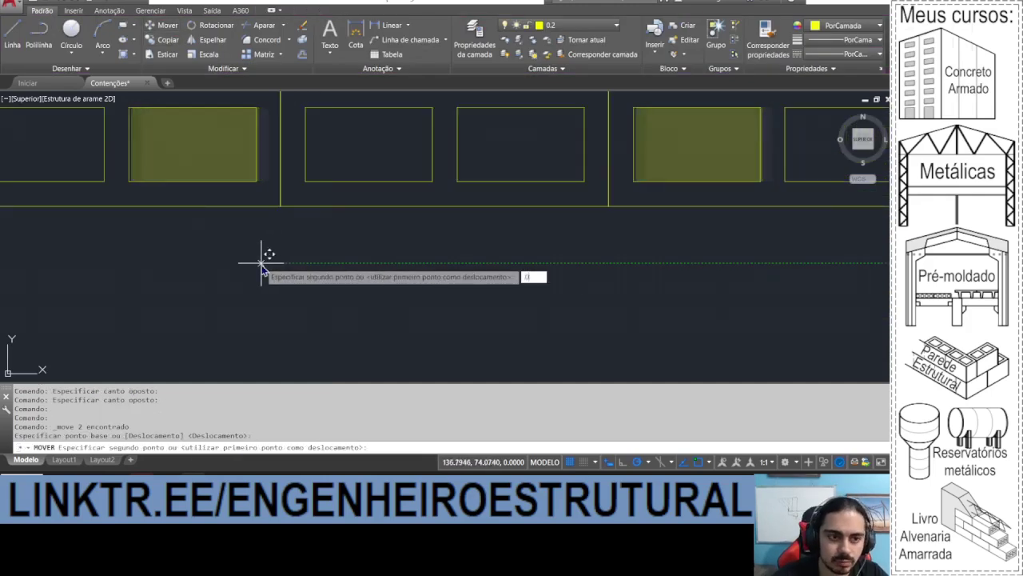
pyautogui.write('2')
pyautogui.press('Return')
pyautogui.scroll(-5, 320, 215)
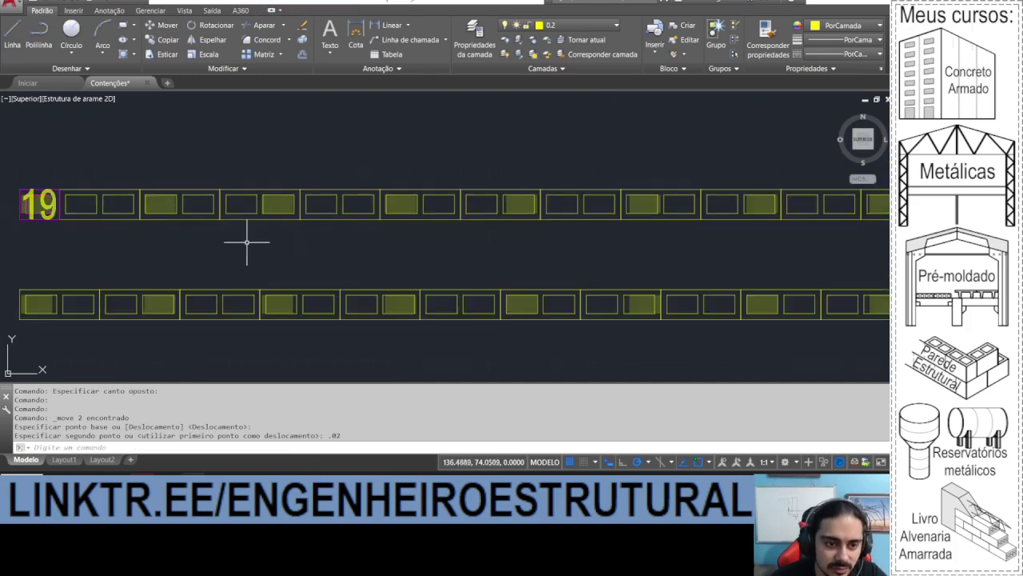
# Step: Stretch the left and right edges of the misaligned fill in the lower course to match its block cell
pyautogui.moveTo(204, 227); pyautogui.dragTo(164, 193, button='middle')
pyautogui.click(358, 268)
pyautogui.scroll(4, 349, 270)
pyautogui.click(335, 267)
pyautogui.click(321, 267)
pyautogui.click(416, 268)
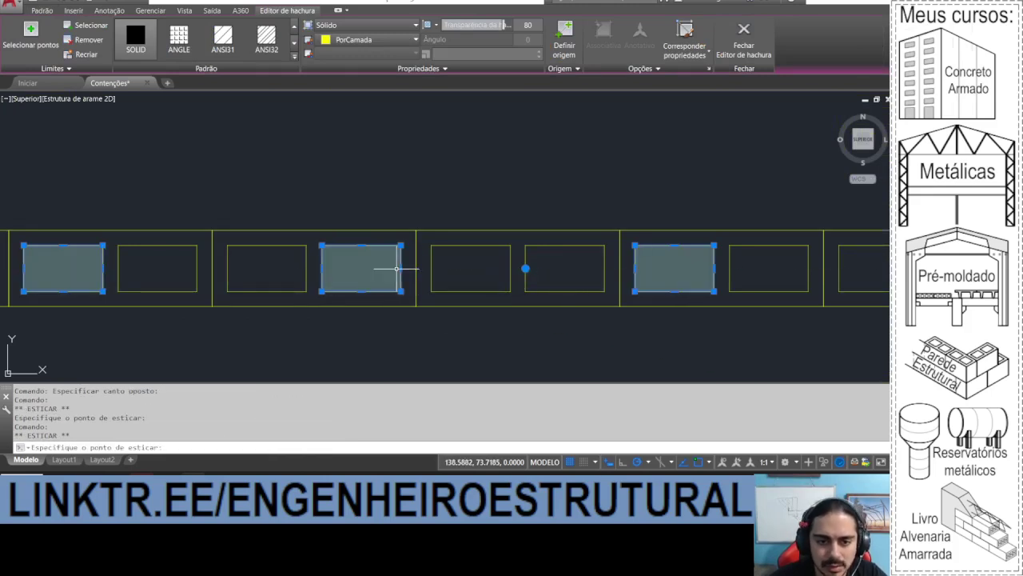
pyautogui.click(402, 268)
# Step: Stretch the side edges of the misaligned fill in the upper course to match its block cell
pyautogui.scroll(-4, 326, 268)
pyautogui.scroll(4, 329, 163)
pyautogui.click(350, 188)
pyautogui.click(328, 188)
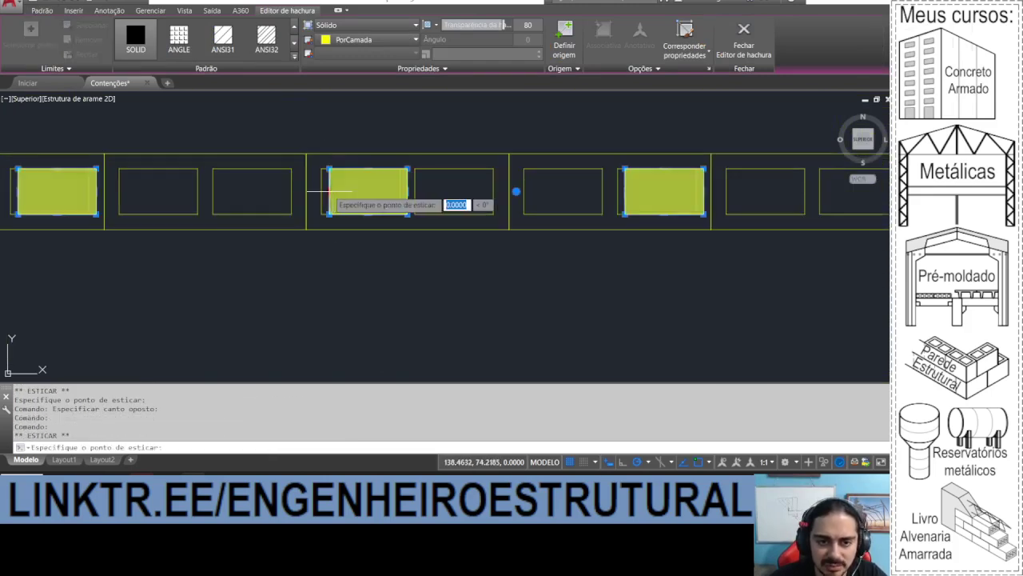
pyautogui.click(320, 189)
pyautogui.click(407, 191)
pyautogui.rightClick(408, 192)
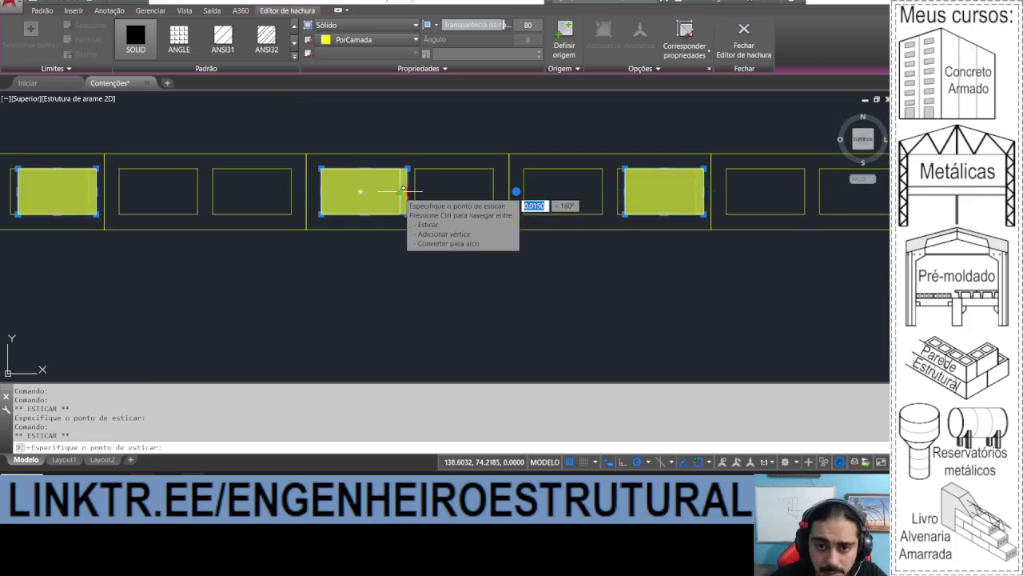
pyautogui.press('Escape')
pyautogui.press('Escape')
pyautogui.scroll(-3, 418, 215)
pyautogui.scroll(-3, 377, 210)
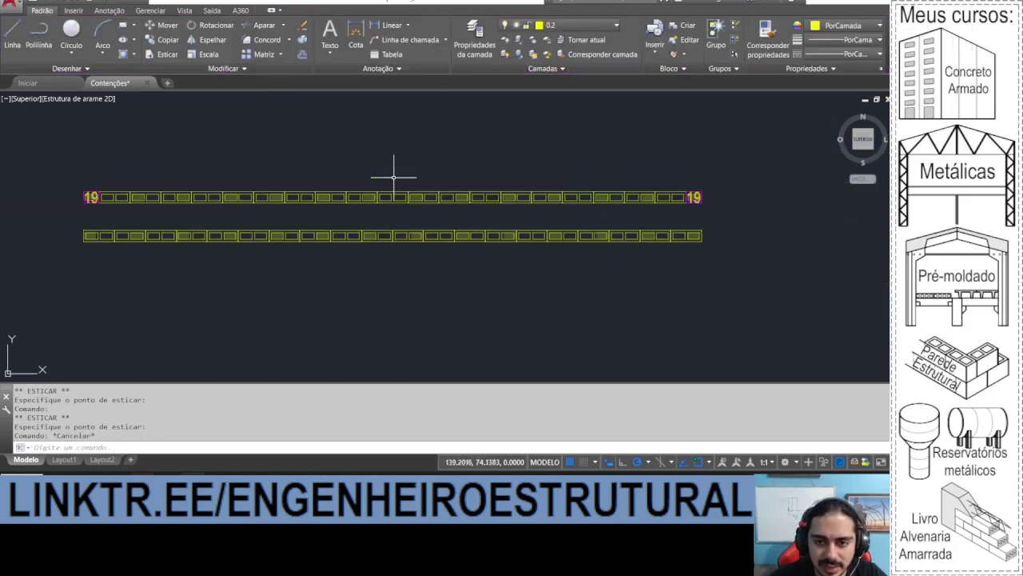
# Step: Draw the footing section as a 0.6 by 0.3 rectangle left of the block courses, checking its dimensions in the Excel footing sheet
pyautogui.moveTo(517, 266); pyautogui.dragTo(517, 268, button='middle')
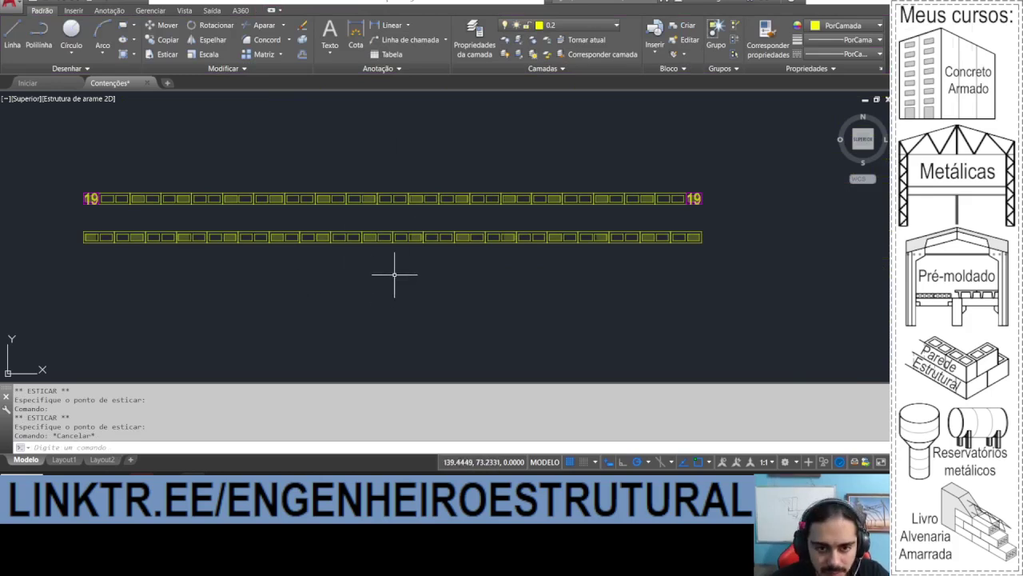
pyautogui.moveTo(328, 270); pyautogui.dragTo(326, 274, button='middle')
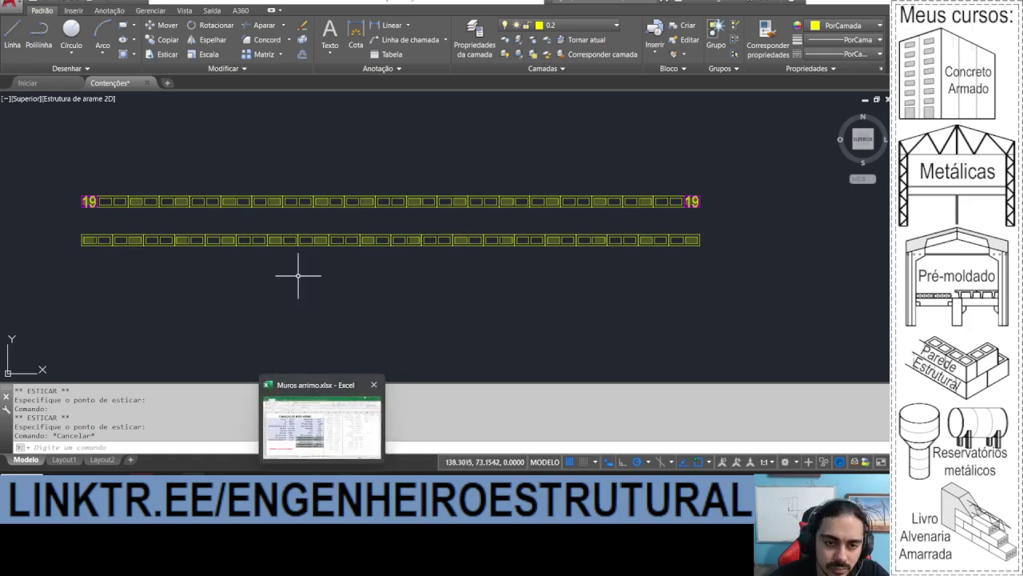
pyautogui.scroll(-6, 299, 276)
pyautogui.moveTo(45, 289); pyautogui.dragTo(323, 226, button='middle')
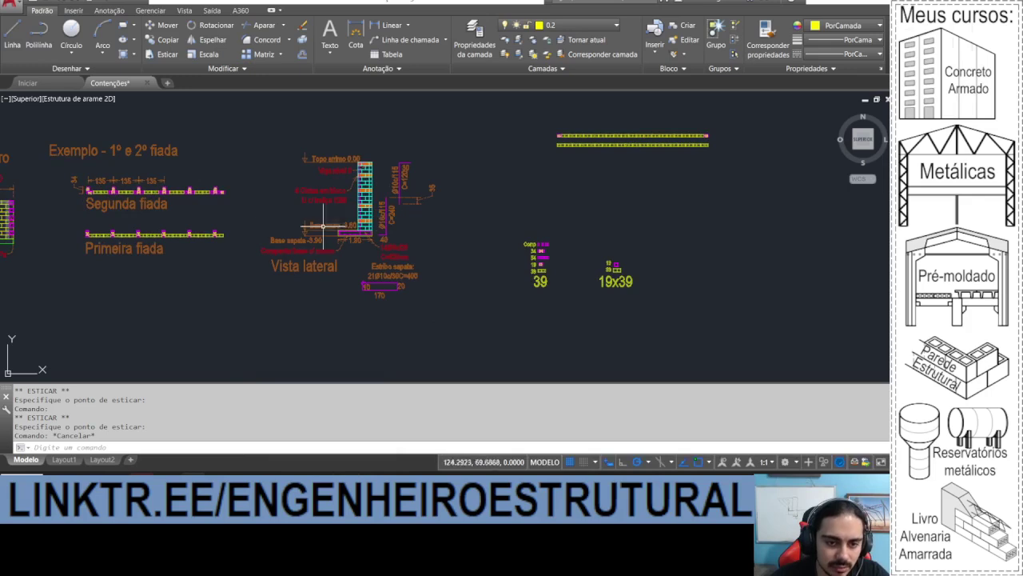
pyautogui.moveTo(415, 231); pyautogui.dragTo(260, 296, button='middle')
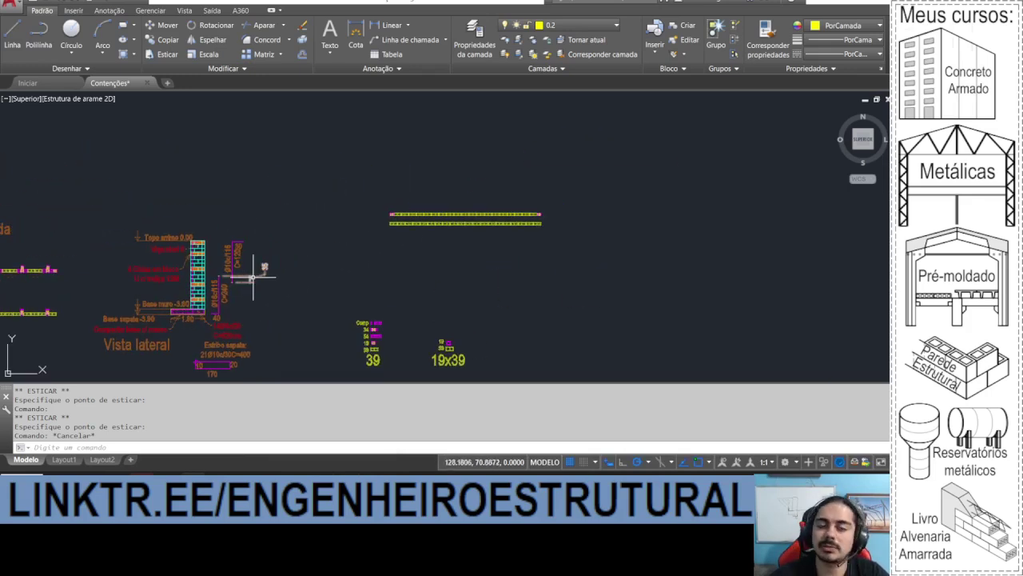
pyautogui.moveTo(362, 236); pyautogui.dragTo(355, 257, button='middle')
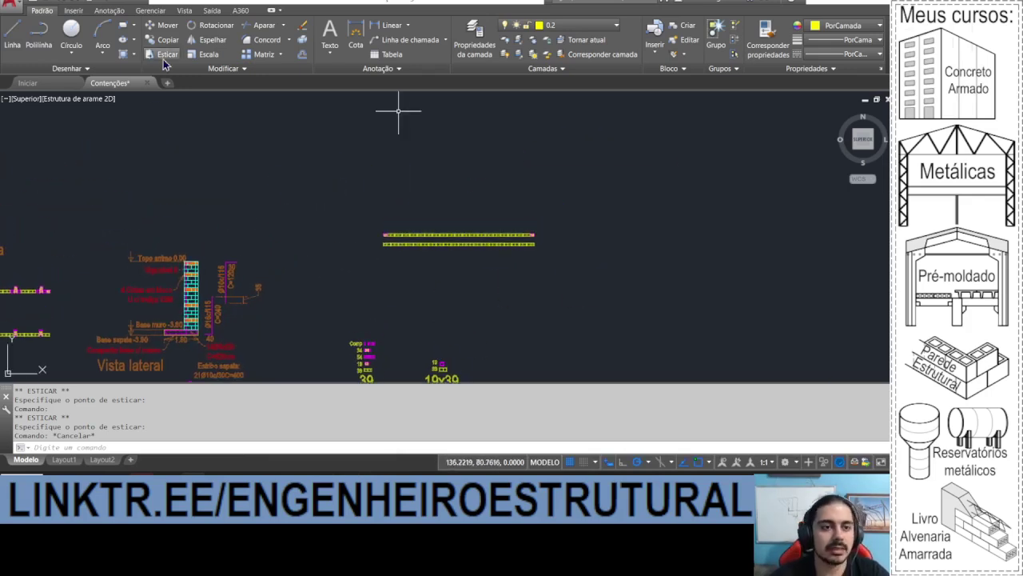
pyautogui.scroll(4, 335, 226)
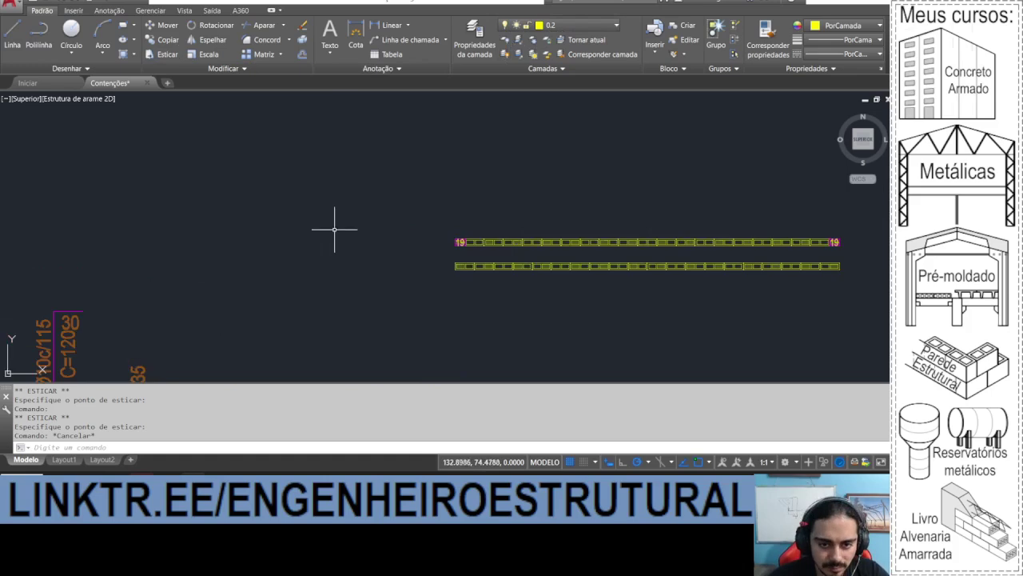
pyautogui.click(123, 25)
pyautogui.click(352, 481)
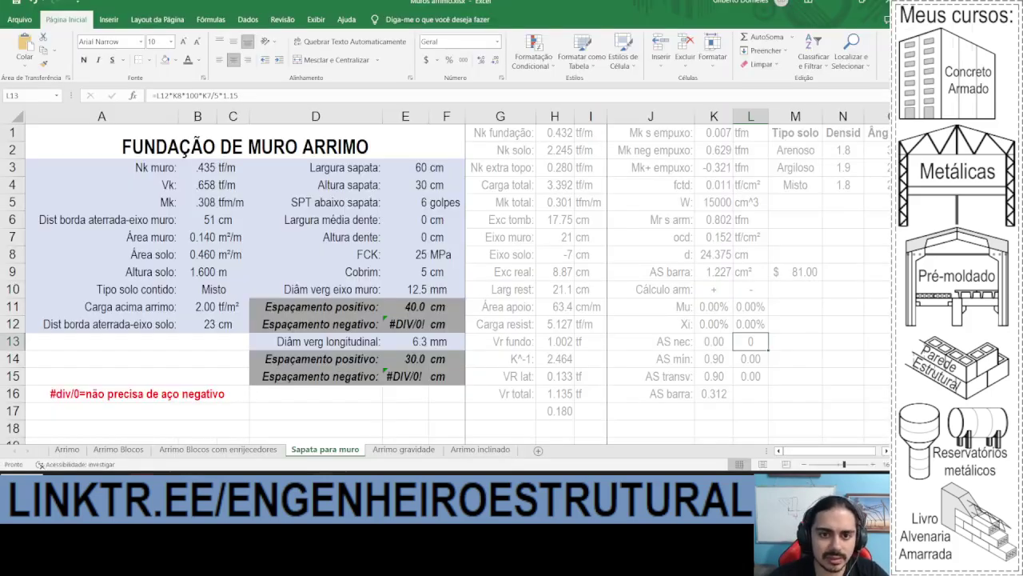
pyautogui.click(352, 481)
pyautogui.click(200, 263)
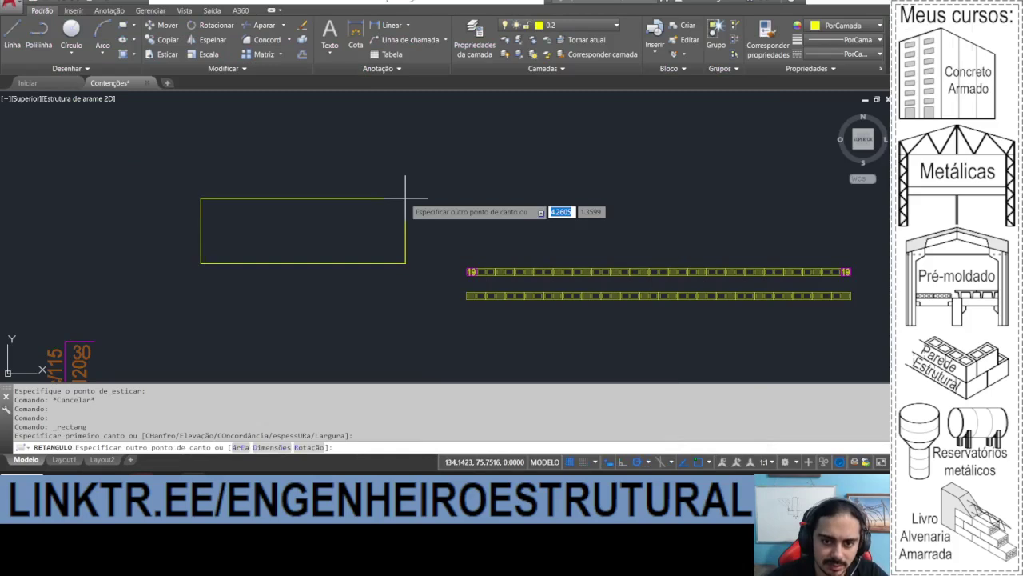
pyautogui.write('.6,.3')
pyautogui.press('Return')
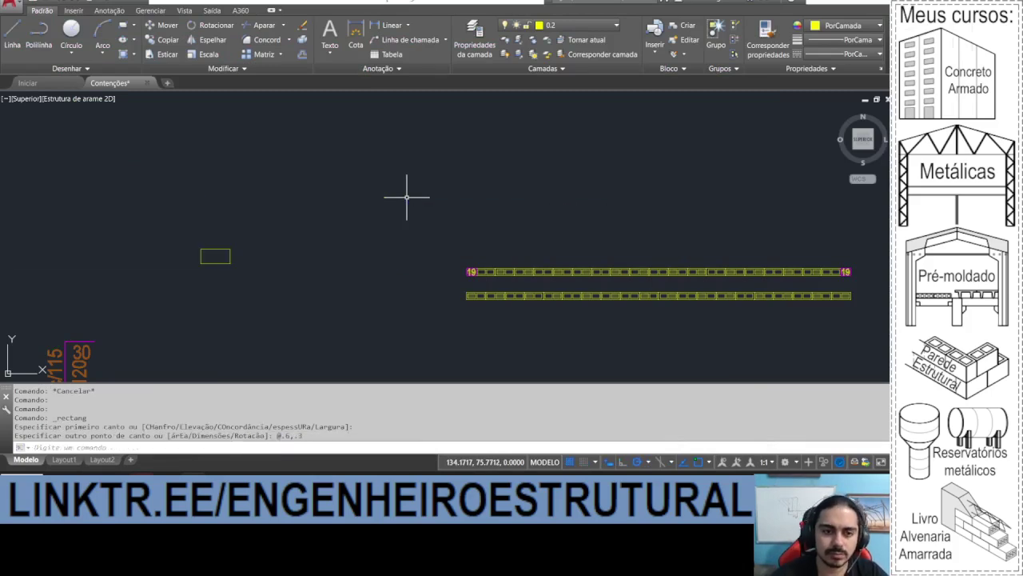
# Step: Copy the Base sapata level marker and its text from the example side view to the new footing rectangle's base
pyautogui.scroll(8, 204, 264)
pyautogui.click(247, 304)
pyautogui.click(161, 263)
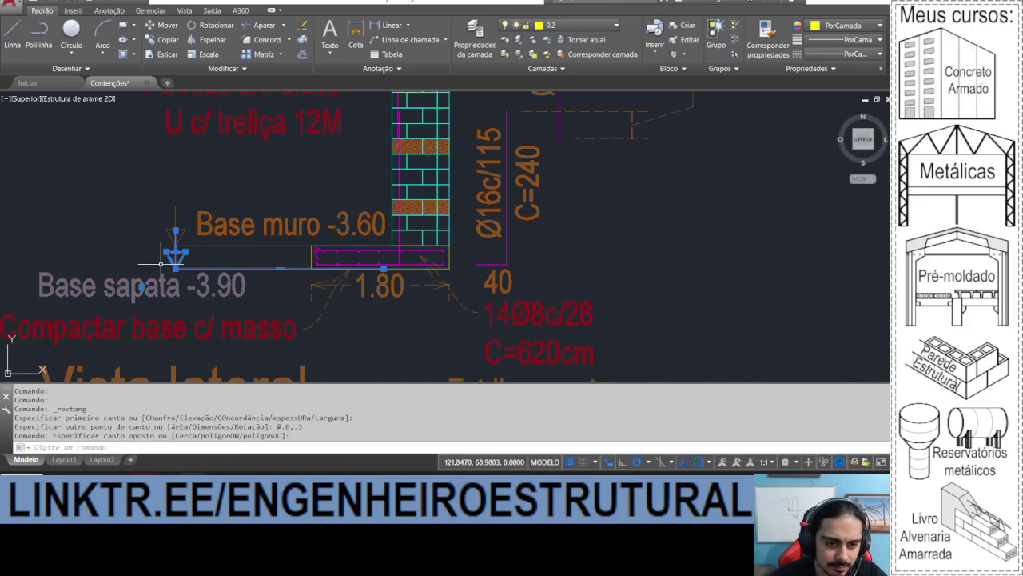
pyautogui.click(164, 39)
pyautogui.click(283, 266)
pyautogui.scroll(-6, 317, 283)
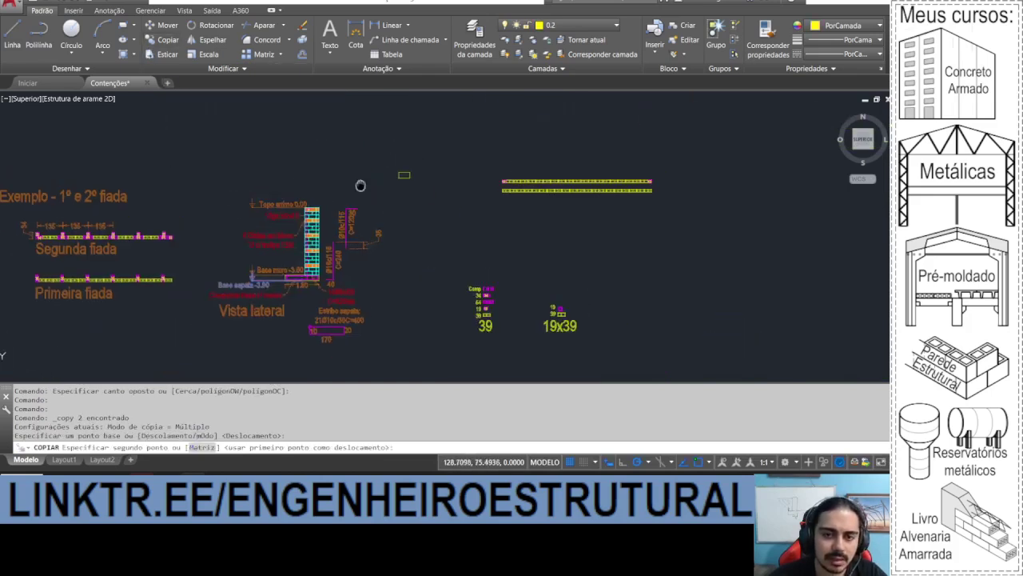
pyautogui.scroll(8, 316, 282)
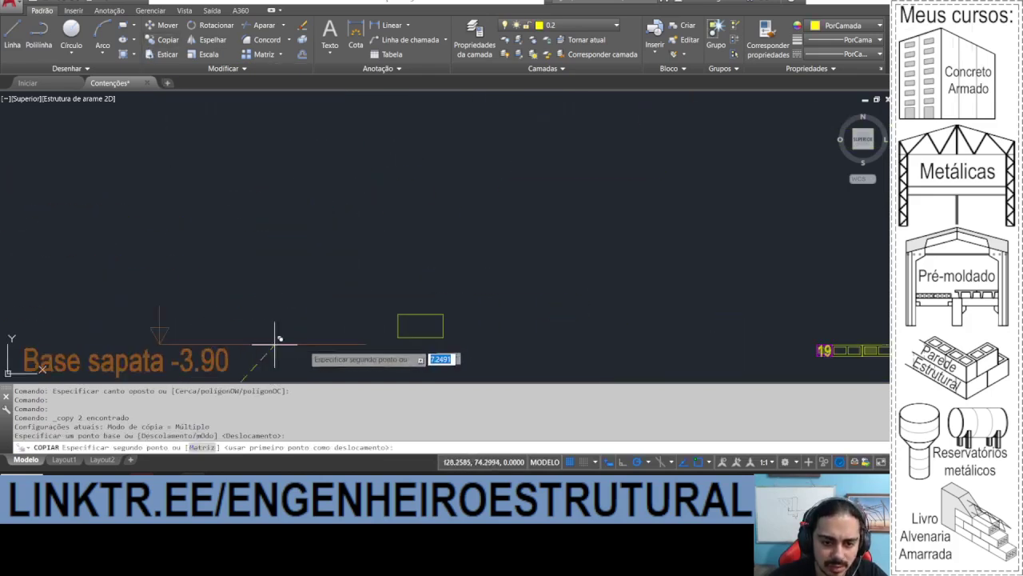
pyautogui.click(392, 335)
pyautogui.press('Escape')
# Step: Stretch the end of the copied level line to the footing rectangle's lower-left corner
pyautogui.click(392, 336)
pyautogui.click(501, 336)
pyautogui.click(399, 336)
pyautogui.press('Escape')
# Step: Change the copied level text to "Base sapata -1.90"
pyautogui.moveTo(374, 339); pyautogui.dragTo(384, 265, button='middle')
pyautogui.doubleClick(322, 278)
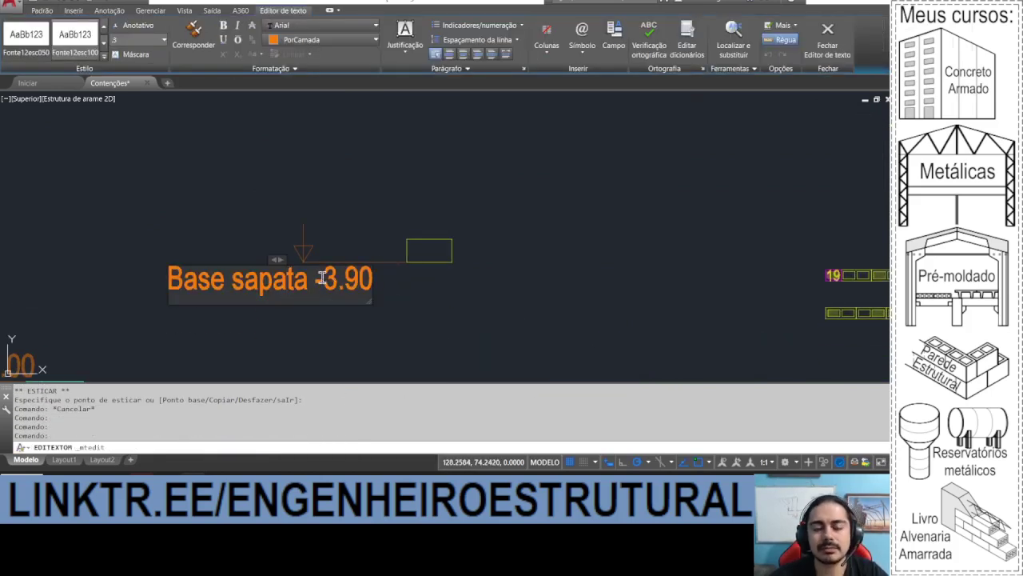
pyautogui.click(379, 302)
# Step: Copy the base level marker and its text 0.3 upward to the footing's top edge
pyautogui.moveTo(420, 289); pyautogui.dragTo(410, 305, button='middle')
pyautogui.click(348, 328)
pyautogui.click(261, 209)
pyautogui.click(165, 39)
pyautogui.click(395, 277)
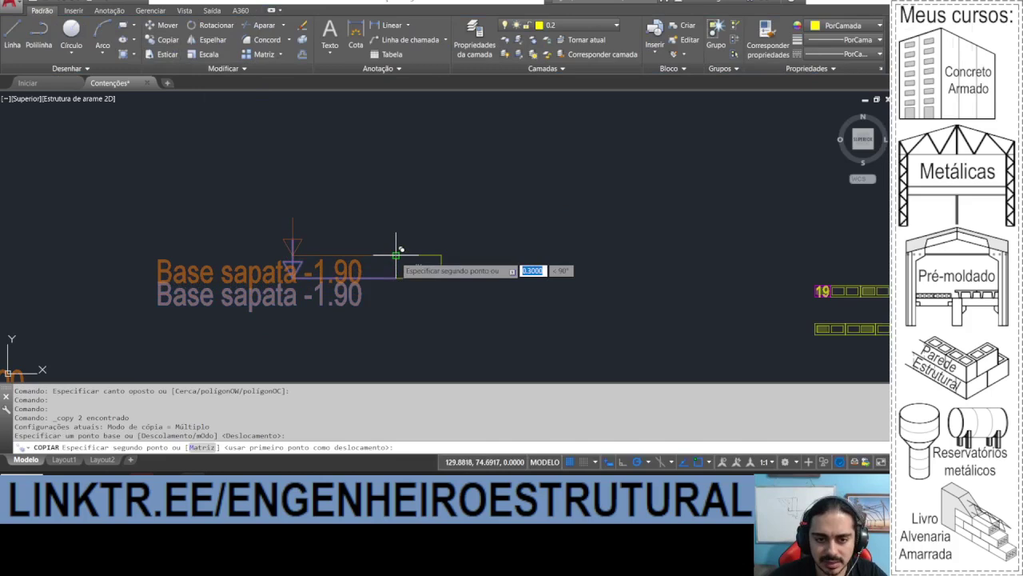
pyautogui.click(396, 255)
pyautogui.press('Escape')
# Step: Relocate the copied level text above the upper marker and change it to "Topo sapata -1.60"
pyautogui.click(344, 268)
pyautogui.hotkey('ctrl', 'x')
pyautogui.hotkey('ctrl', 'c')
pyautogui.hotkey('ctrl', 'v')
pyautogui.click(213, 200)
pyautogui.doubleClick(200, 205)
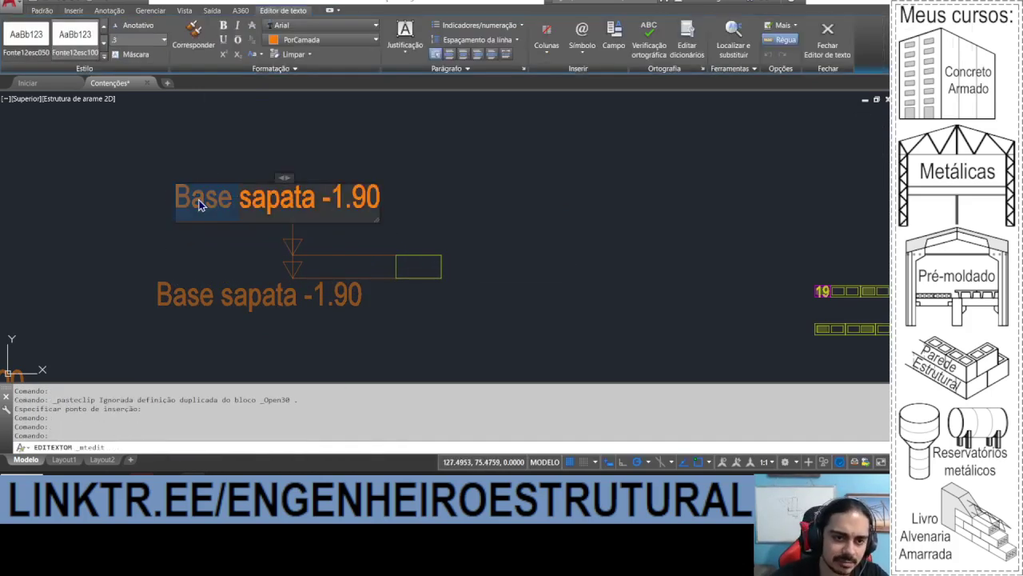
pyautogui.write('Topo')
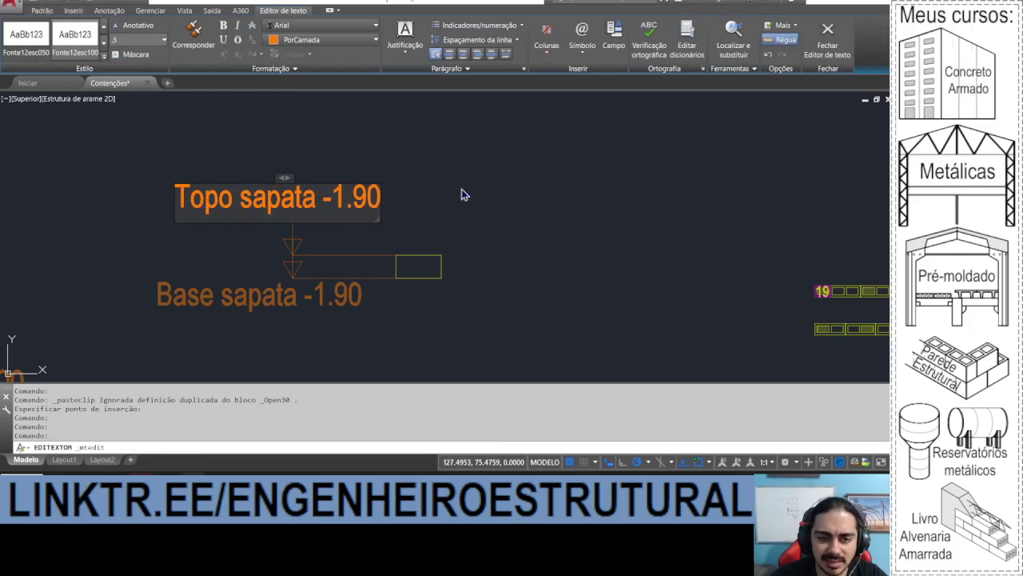
pyautogui.click(362, 266)
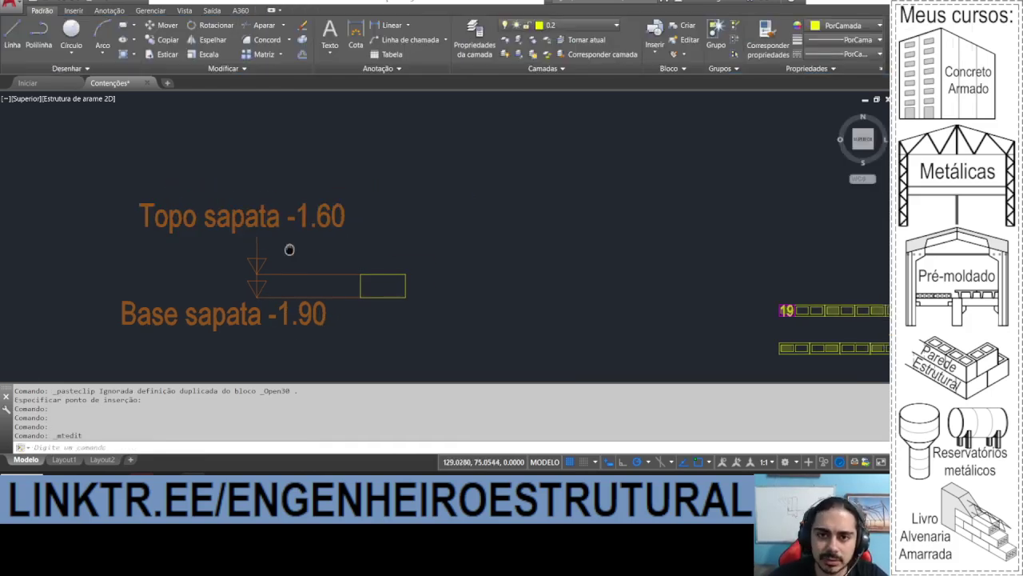
# Step: Draw the first wall block on layer 0.3 as a 0.15 by 0.2 rectangle standing on the footing's upper-right corner
pyautogui.click(559, 26)
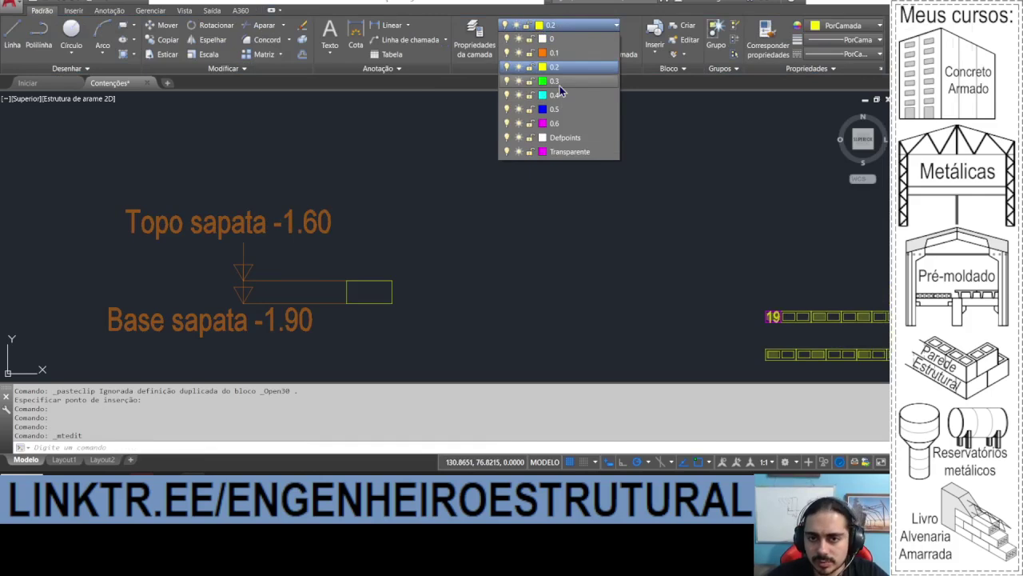
pyautogui.click(554, 81)
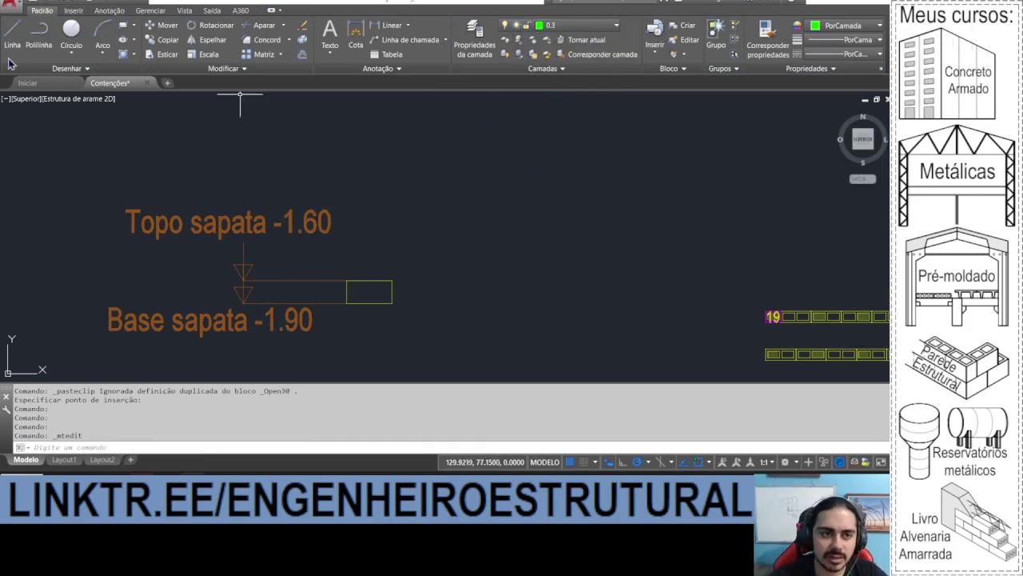
pyautogui.click(126, 26)
pyautogui.scroll(2, 359, 283)
pyautogui.click(411, 279)
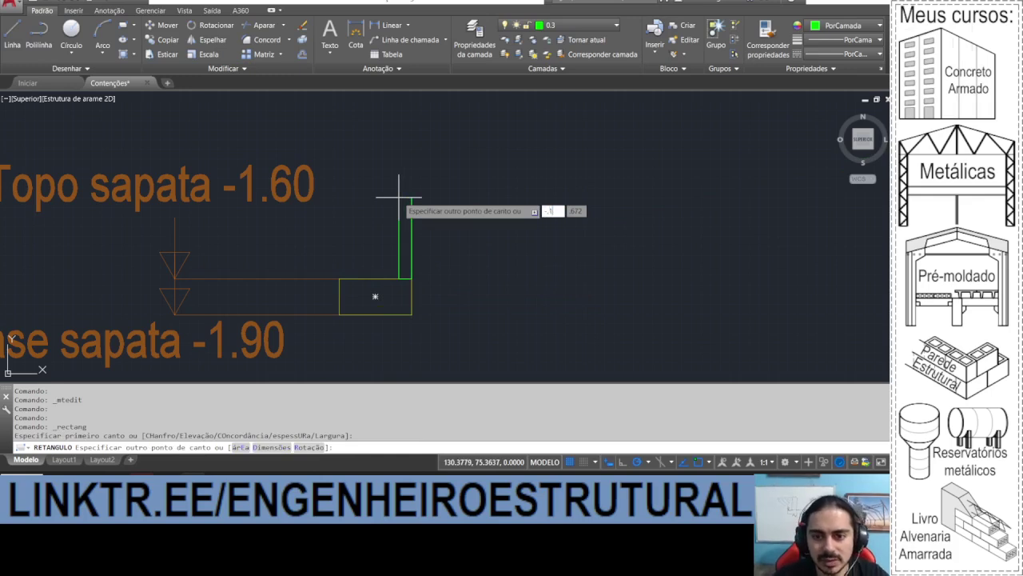
pyautogui.press('BackSpace')
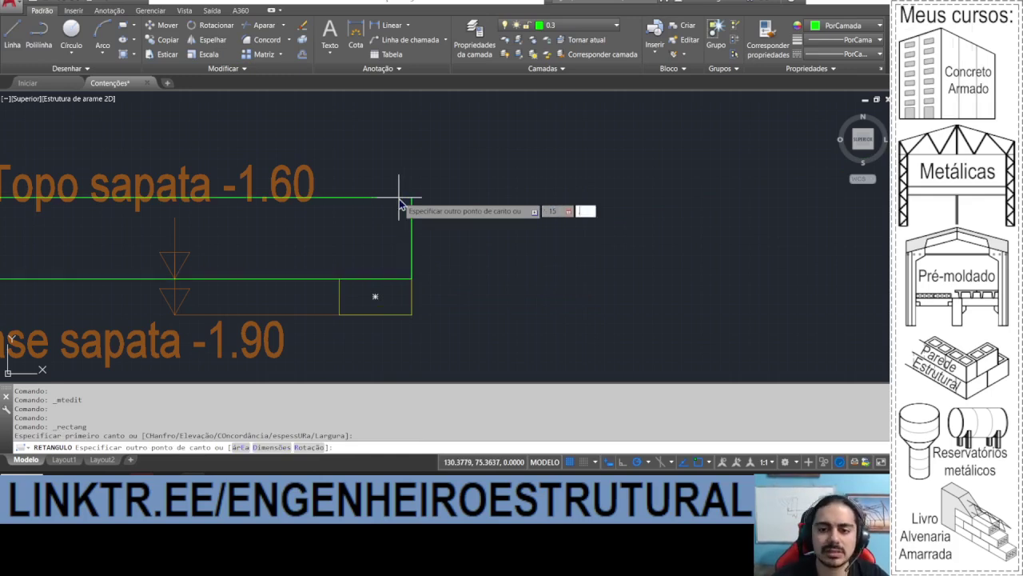
pyautogui.press('Return')
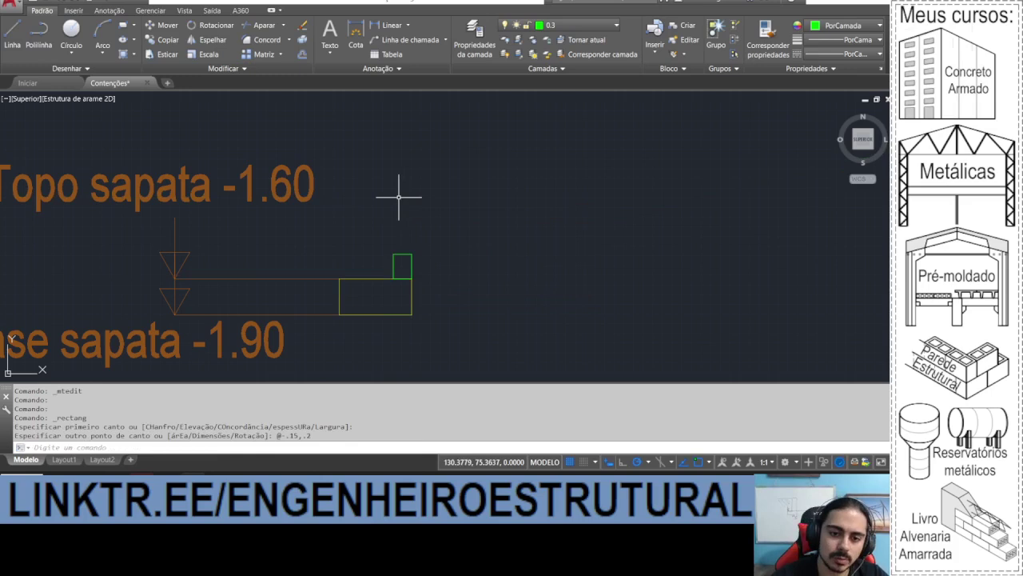
# Step: Array the wall block in one column of 8 rows spaced 0.2 apart above the footing
pyautogui.click(389, 205)
pyautogui.click(418, 282)
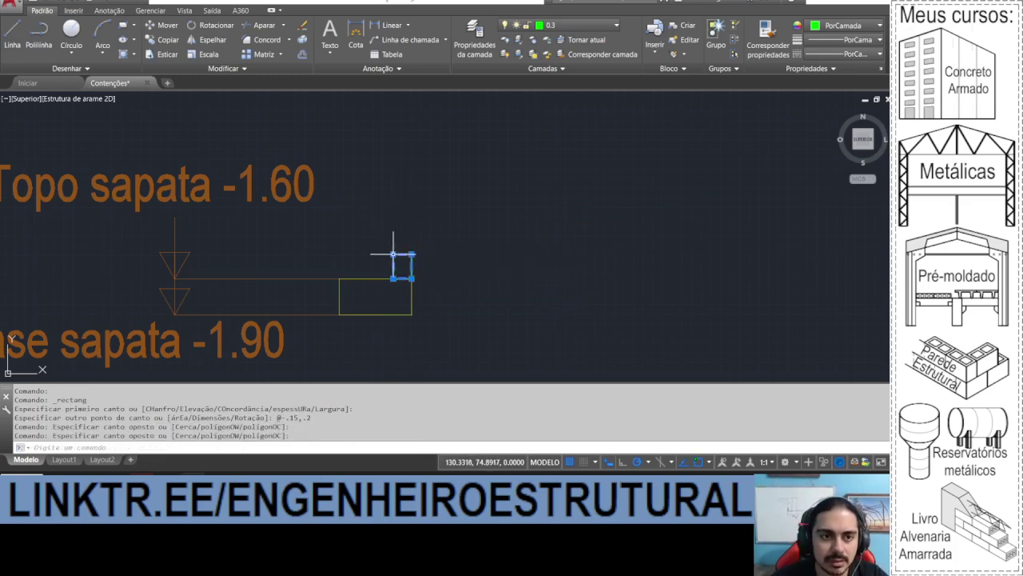
pyautogui.click(260, 54)
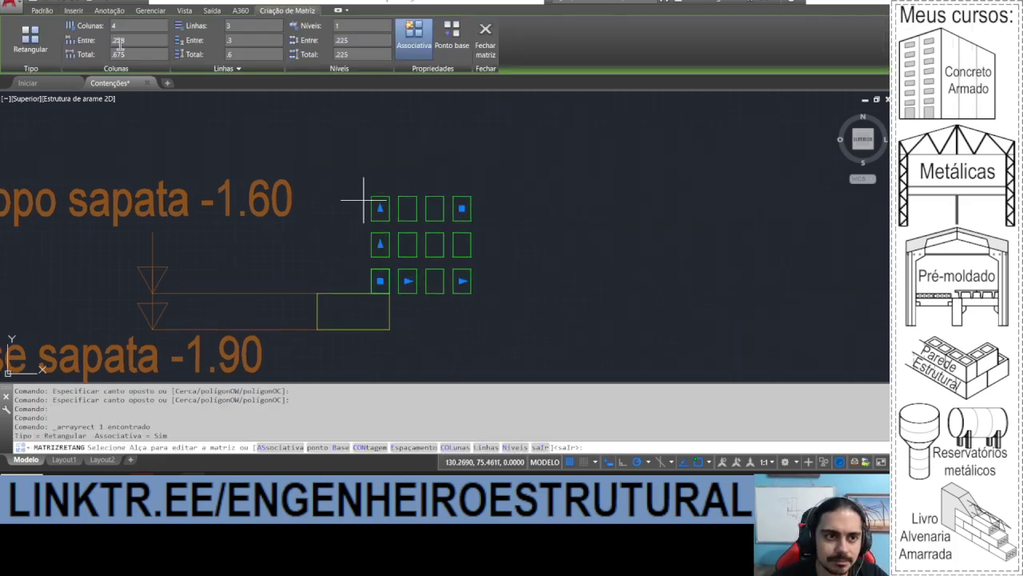
pyautogui.press('Return')
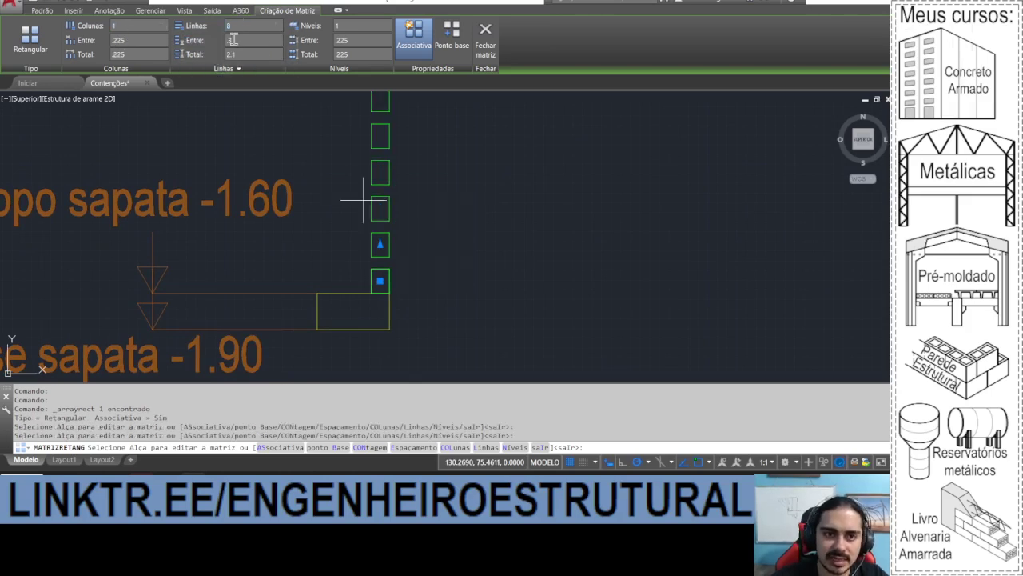
pyautogui.press('Return')
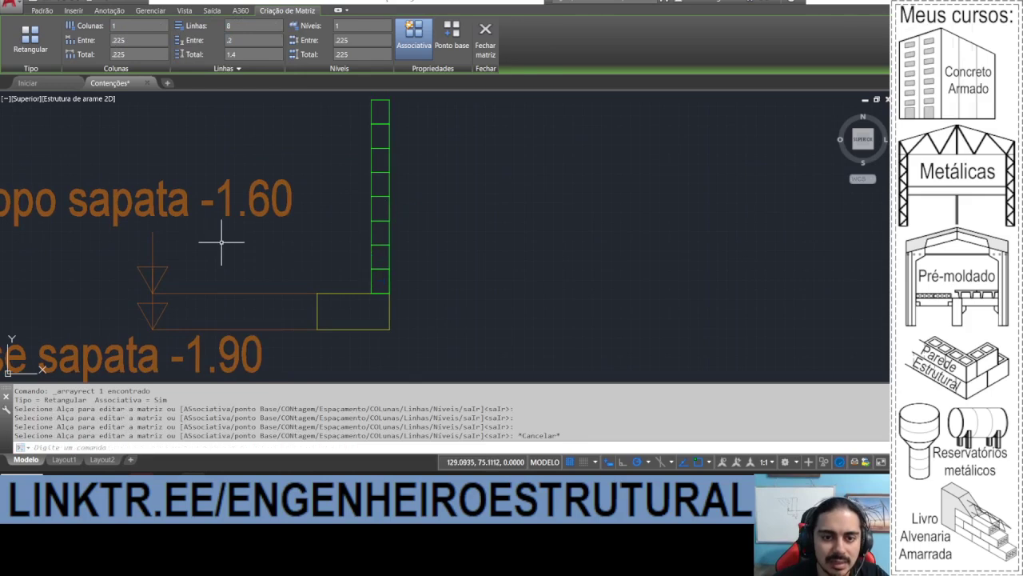
# Step: Fill the fourth block above the footing and the top block of the wall with a solid hatch
pyautogui.press('Escape')
pyautogui.scroll(-2, 297, 283)
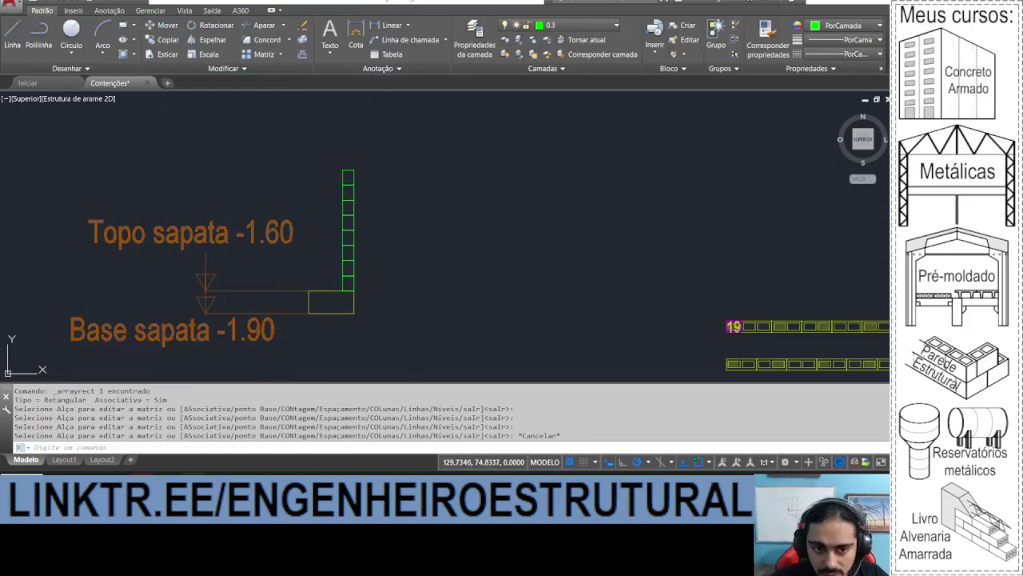
pyautogui.write('h')
pyautogui.press('Return')
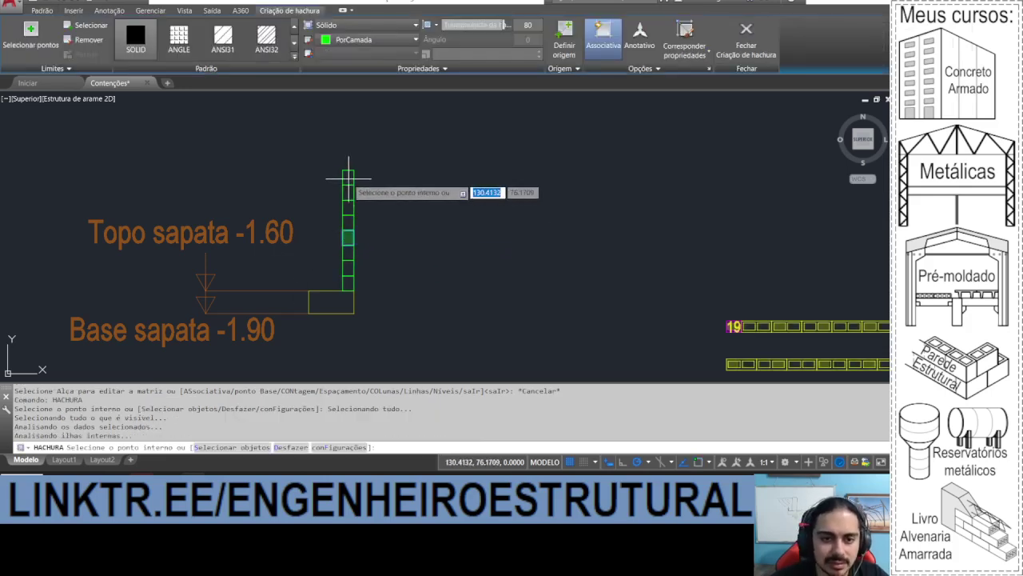
pyautogui.click(349, 237)
pyautogui.press('Return')
pyautogui.scroll(2, 309, 232)
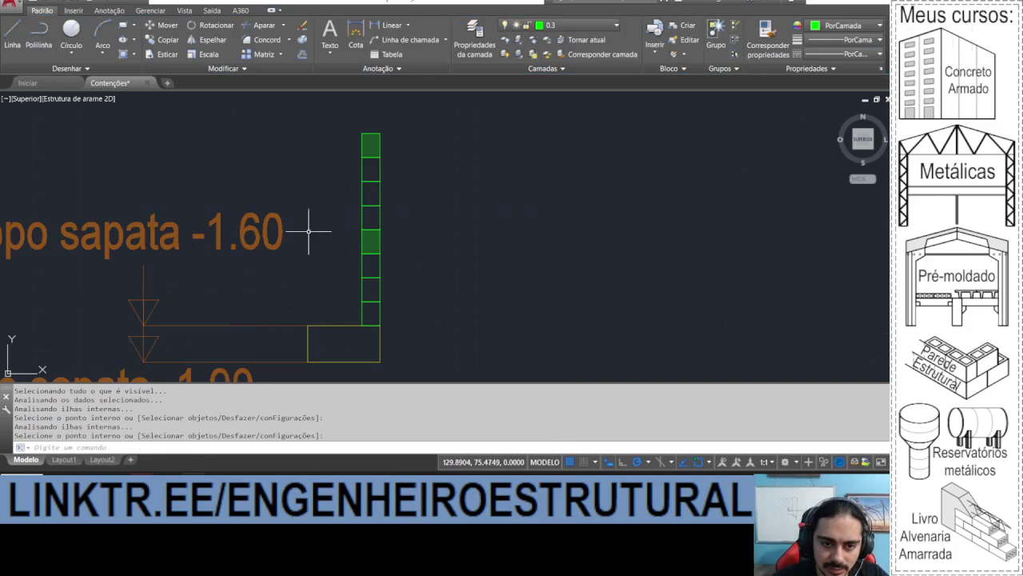
# Step: Dimension the footing's width below it and its height to the right of it
pyautogui.scroll(-2, 335, 196)
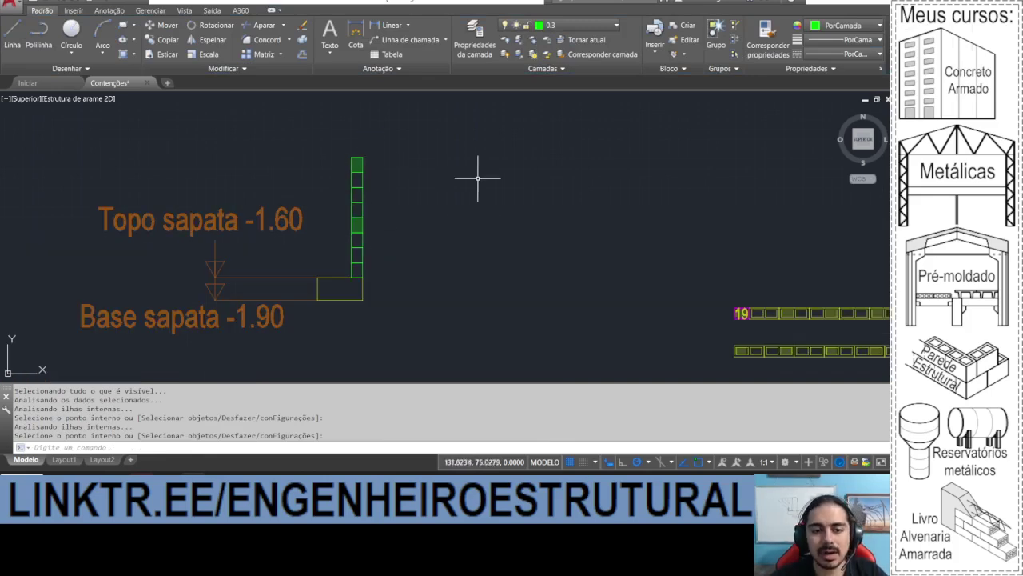
pyautogui.moveTo(470, 218); pyautogui.dragTo(440, 219, button='middle')
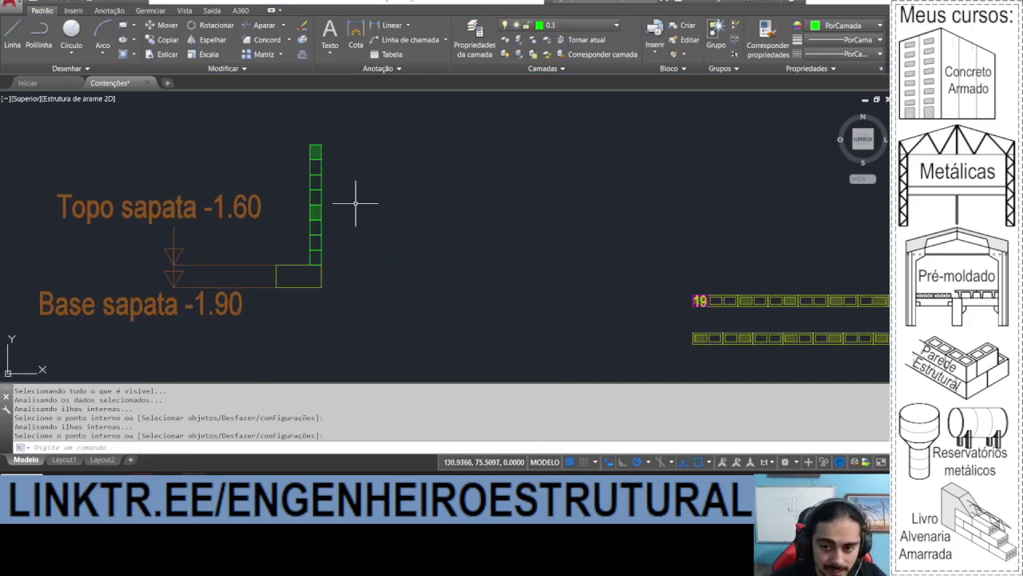
pyautogui.scroll(-2, 304, 205)
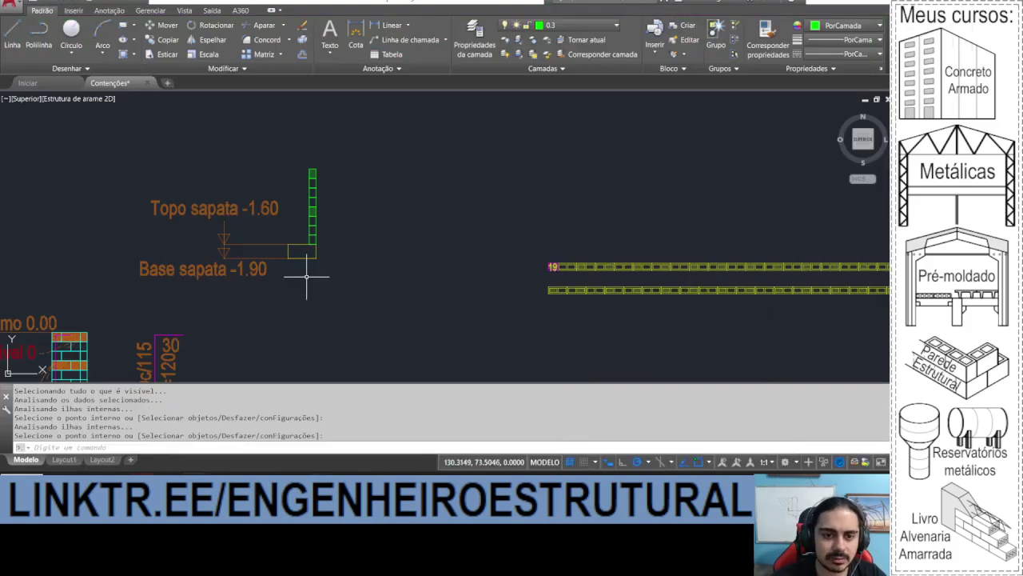
pyautogui.scroll(2, 300, 272)
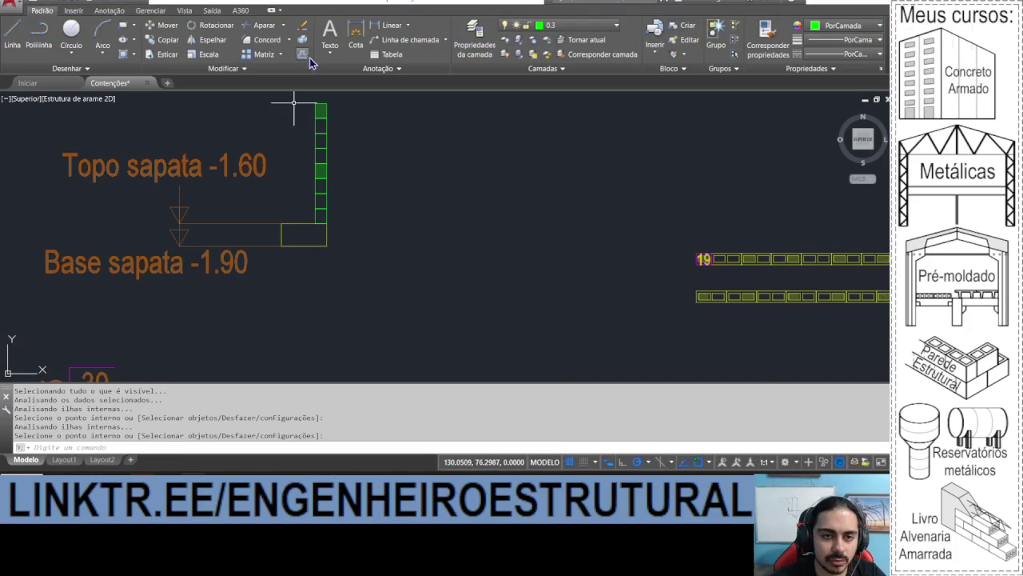
pyautogui.click(352, 36)
pyautogui.scroll(2, 285, 230)
pyautogui.click(293, 226)
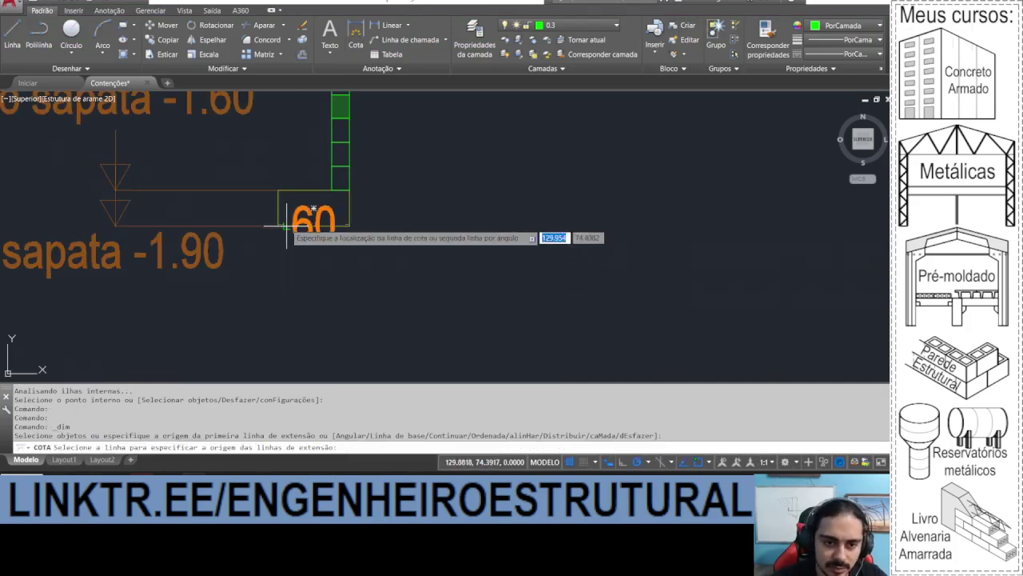
pyautogui.click(279, 296)
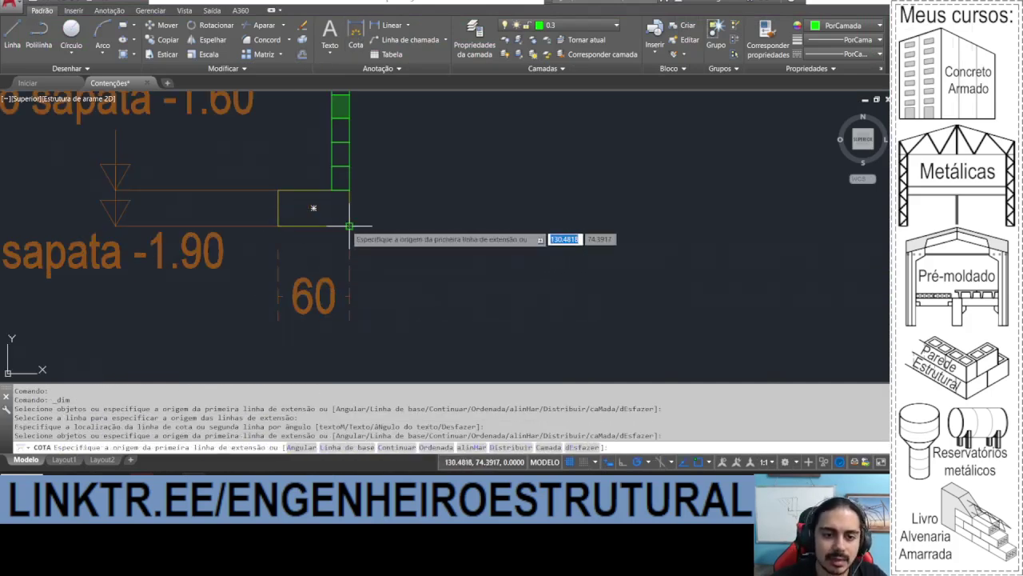
pyautogui.click(349, 226)
pyautogui.click(349, 190)
pyautogui.click(445, 190)
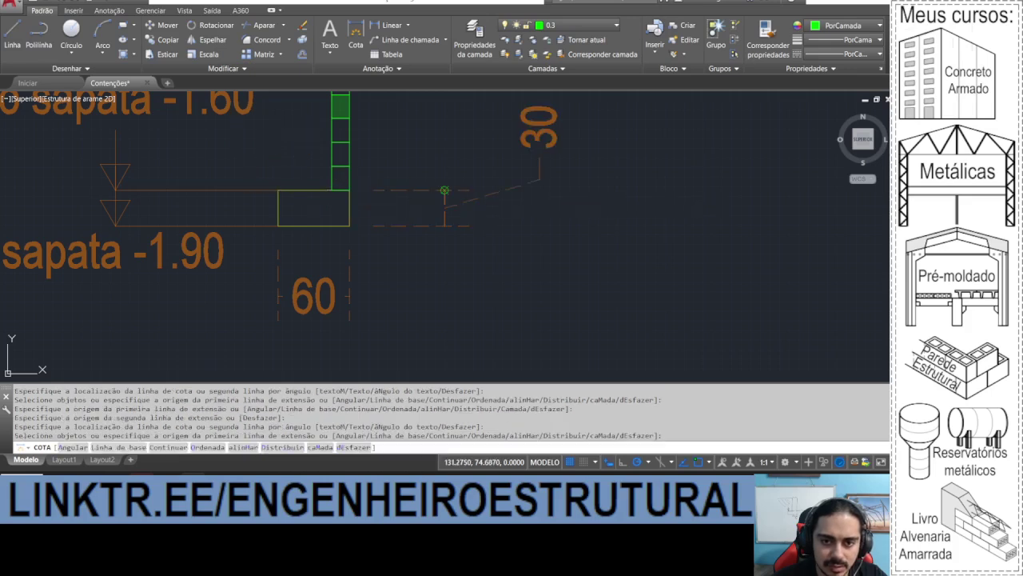
pyautogui.press('Escape')
# Step: Continue the footing's height dimension upward to the top of the block wall
pyautogui.moveTo(395, 178); pyautogui.dragTo(382, 245, button='middle')
pyautogui.write('cse')
pyautogui.press('Return')
pyautogui.scroll(-2, 386, 248)
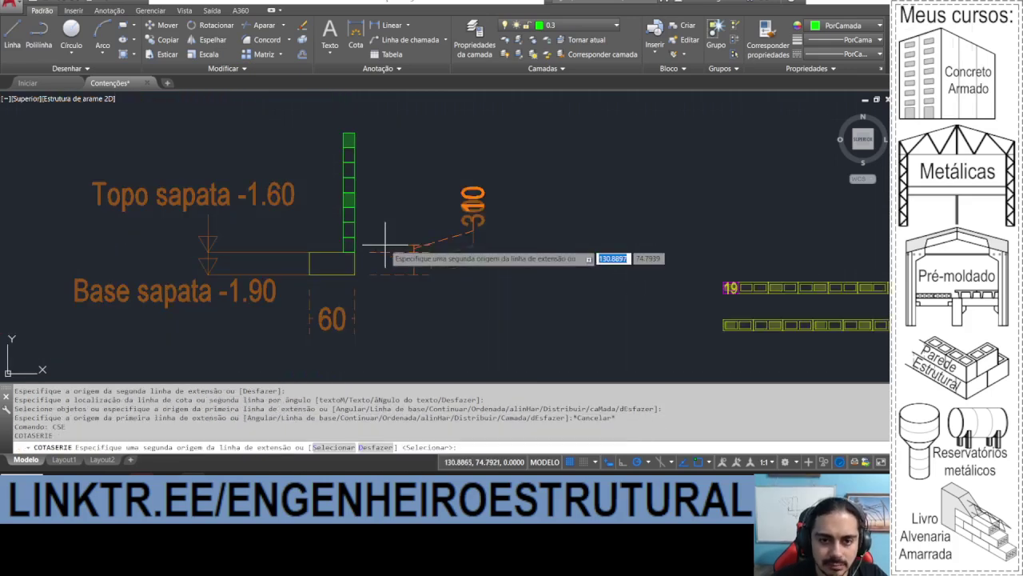
pyautogui.click(354, 129)
pyautogui.press('Escape')
# Step: Copy the "Topo sapata -1.60" text and its level marker up to the top of the block wall
pyautogui.moveTo(291, 145); pyautogui.dragTo(355, 158, button='middle')
pyautogui.click(355, 158)
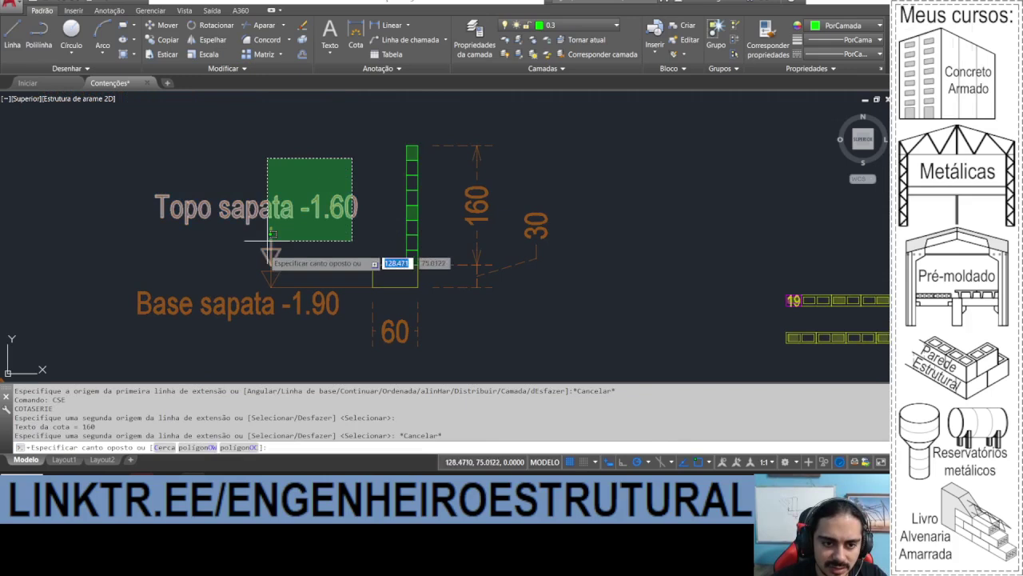
pyautogui.click(263, 252)
pyautogui.press('Escape')
pyautogui.click(347, 270)
pyautogui.click(339, 258)
pyautogui.click(329, 185)
pyautogui.click(321, 203)
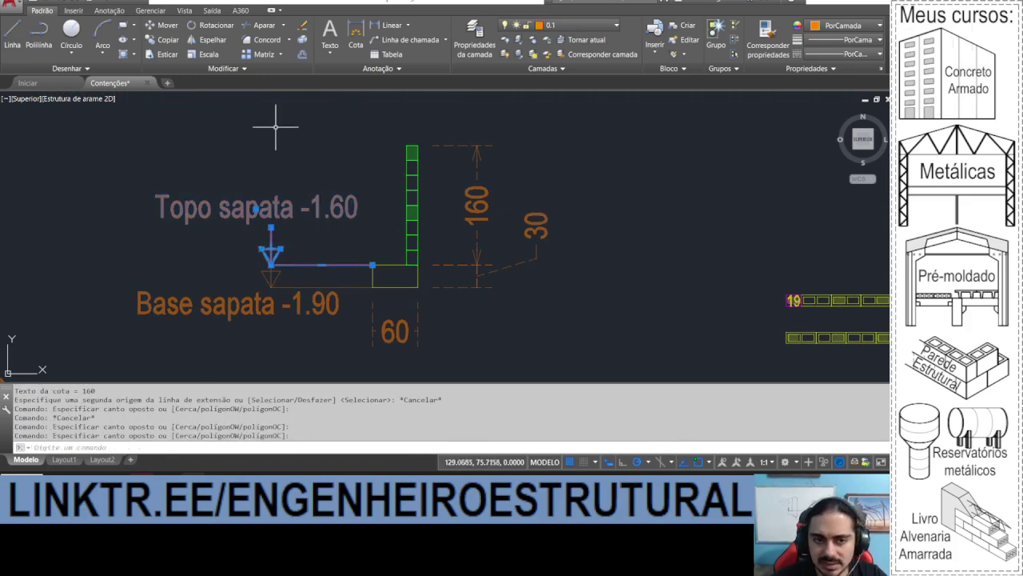
pyautogui.click(169, 44)
pyautogui.click(373, 265)
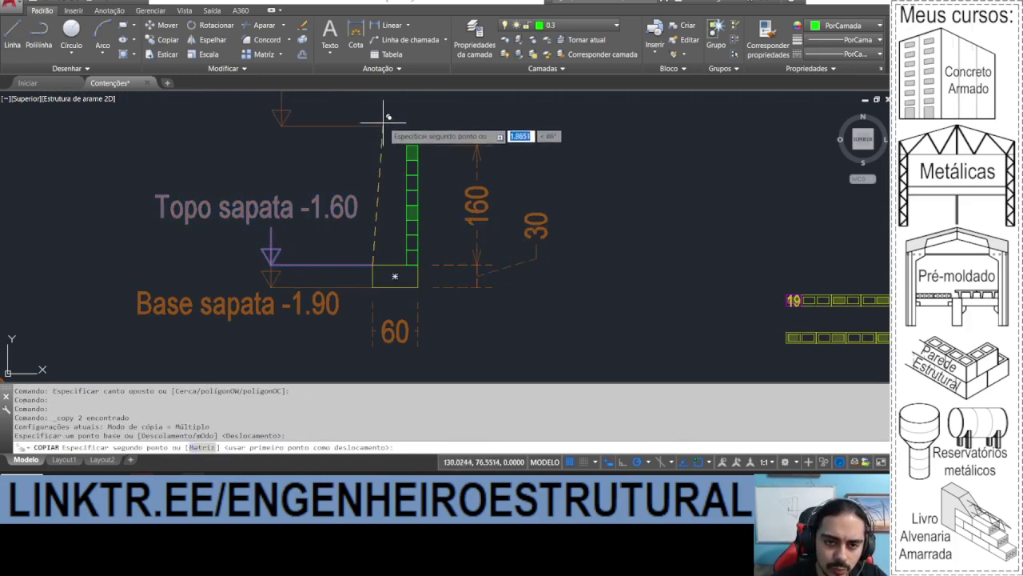
pyautogui.click(373, 145)
pyautogui.press('Escape')
# Step: Change the copied level text above the wall-top marker to "Topo muro 0.00"
pyautogui.moveTo(338, 148); pyautogui.dragTo(306, 229, button='middle')
pyautogui.click(220, 168)
pyautogui.doubleClick(200, 176)
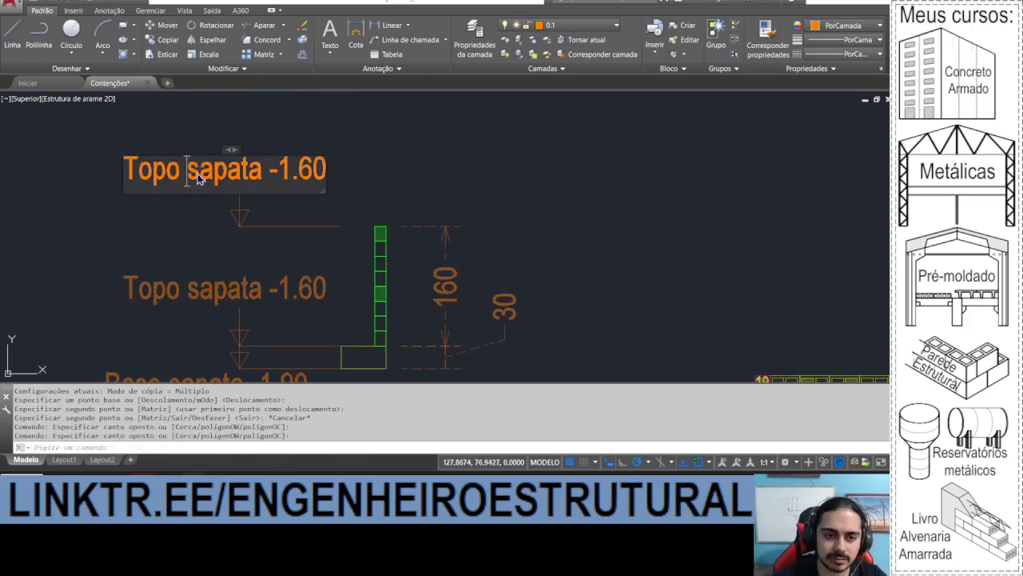
pyautogui.write('muro ')
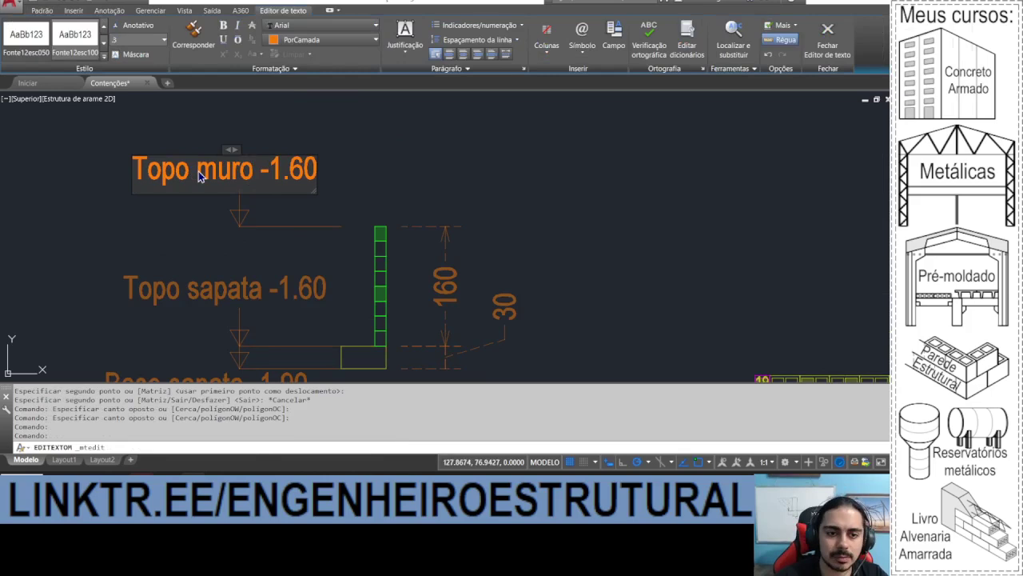
pyautogui.write('0.00')
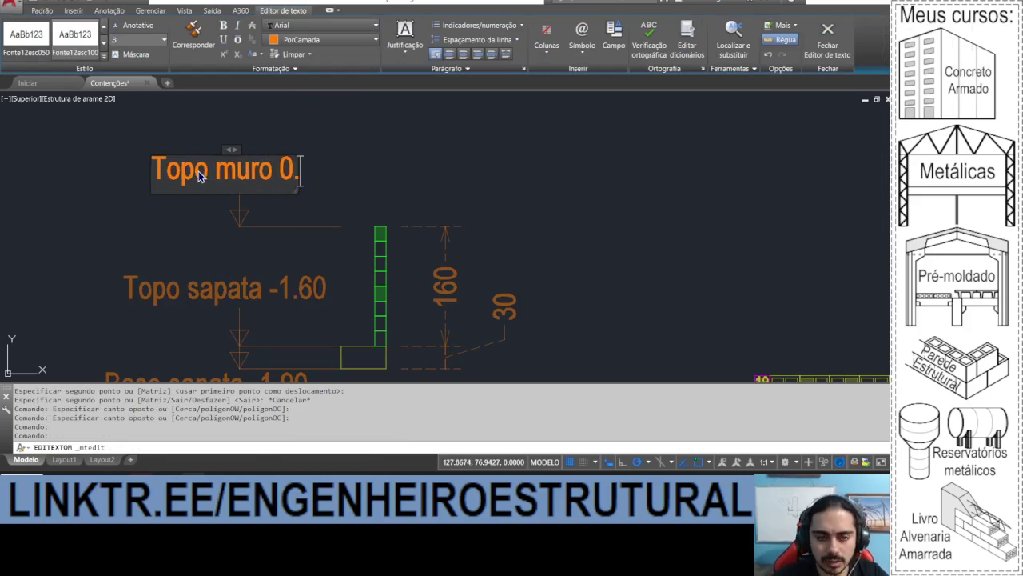
pyautogui.click(391, 213)
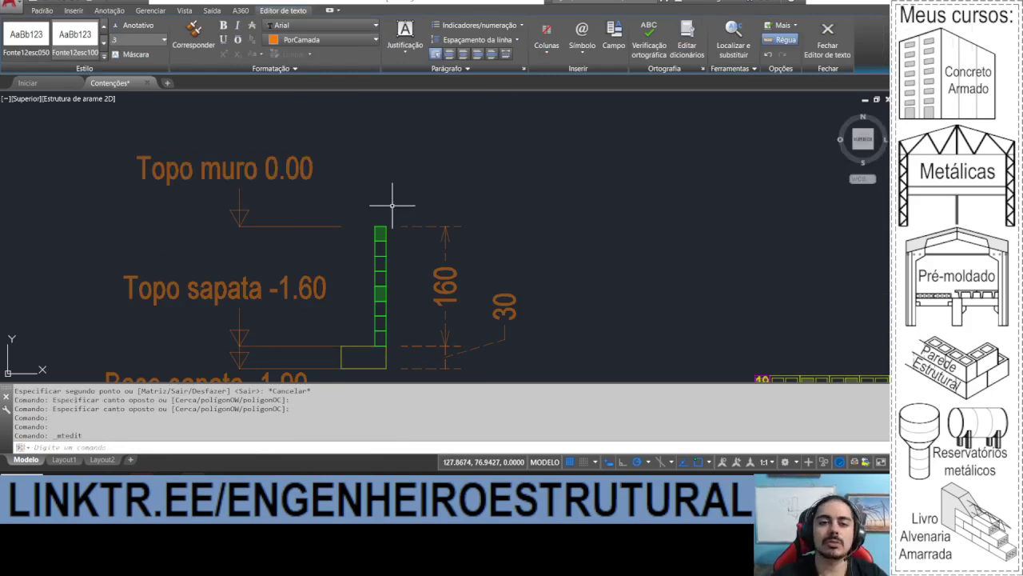
# Step: Examine the wall's side view with its level markers and dimensions alongside the neighbouring details
pyautogui.scroll(-2, 379, 147)
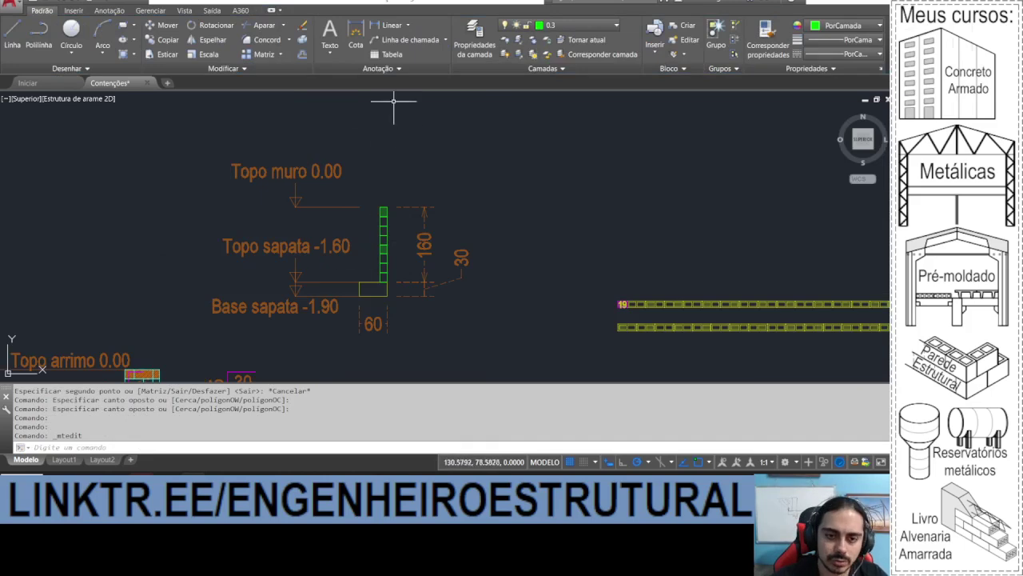
pyautogui.moveTo(391, 246); pyautogui.dragTo(411, 213, button='middle')
pyautogui.scroll(-2, 318, 205)
pyautogui.moveTo(318, 205)
pyautogui.mouseDown(button='middle')
pyautogui.moveTo(354, 187)
pyautogui.moveTo(361, 152)
pyautogui.moveTo(327, 171)
pyautogui.mouseUp(button='middle')
pyautogui.moveTo(410, 177); pyautogui.dragTo(375, 188, button='middle')
pyautogui.scroll(4, 371, 155)
pyautogui.scroll(-2, 329, 192)
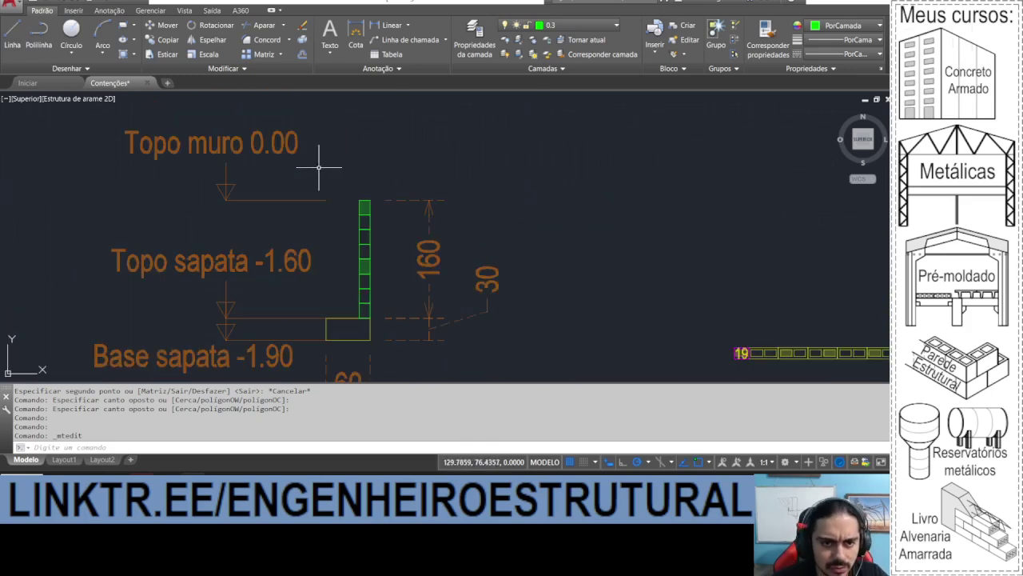
pyautogui.click(326, 168)
pyautogui.press('Escape')
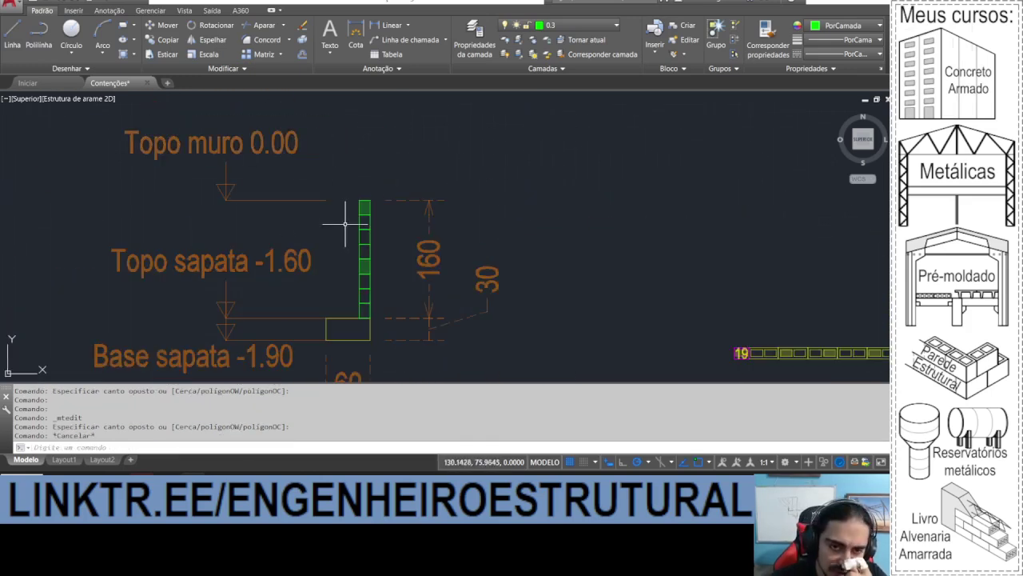
pyautogui.moveTo(274, 201); pyautogui.dragTo(286, 201, button='middle')
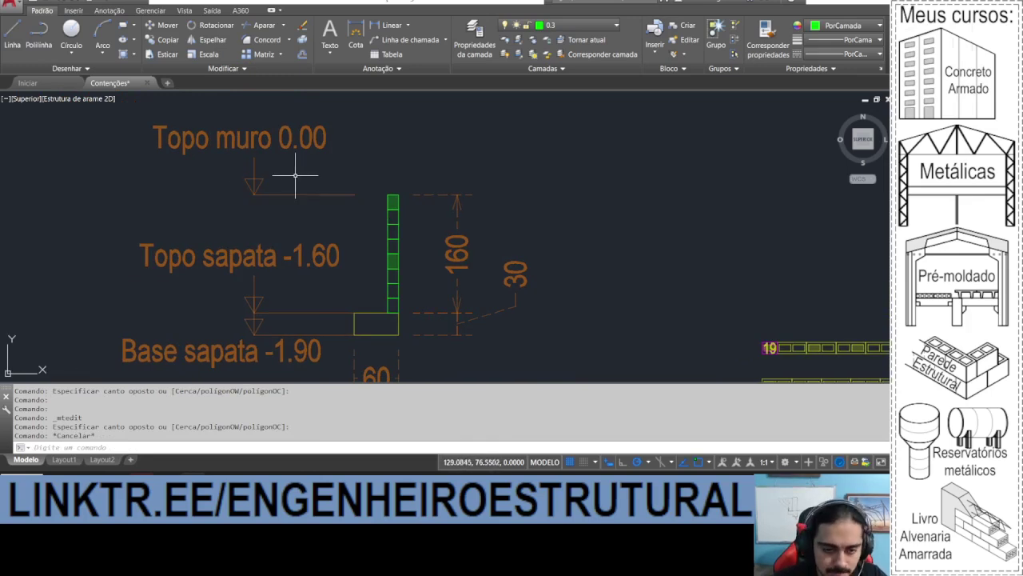
pyautogui.scroll(-4, 279, 160)
pyautogui.scroll(2, 300, 212)
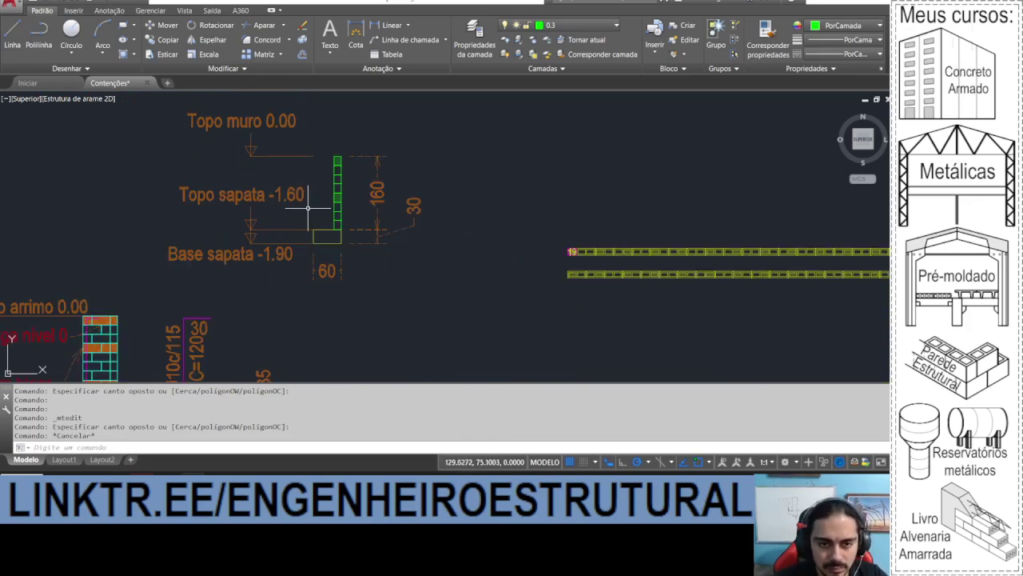
pyautogui.scroll(1, 309, 207)
pyautogui.scroll(2, 256, 245)
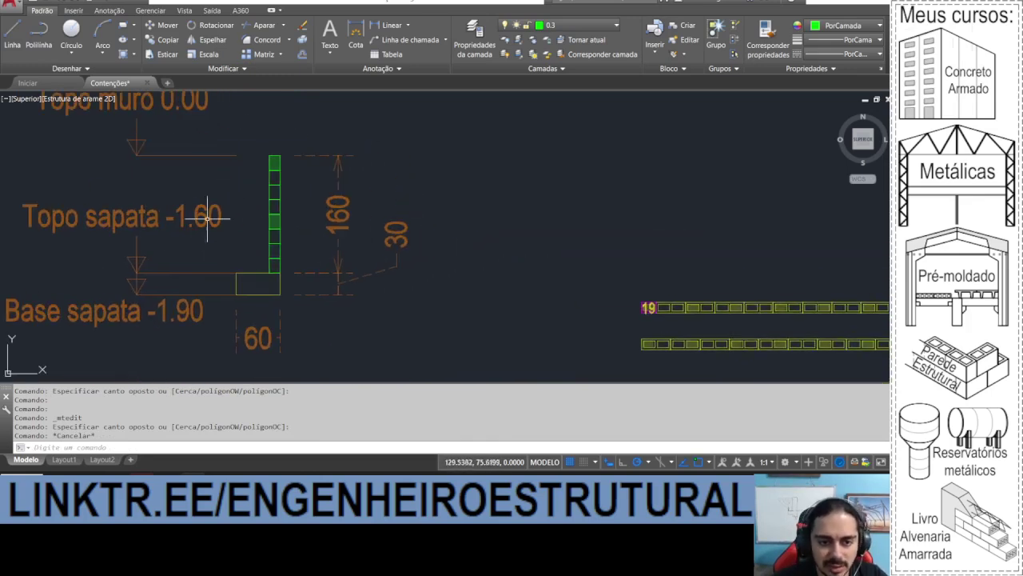
# Step: Place a multileader pointing at the wall's top block, with its landing up and to the right of the wall
pyautogui.scroll(2, 237, 107)
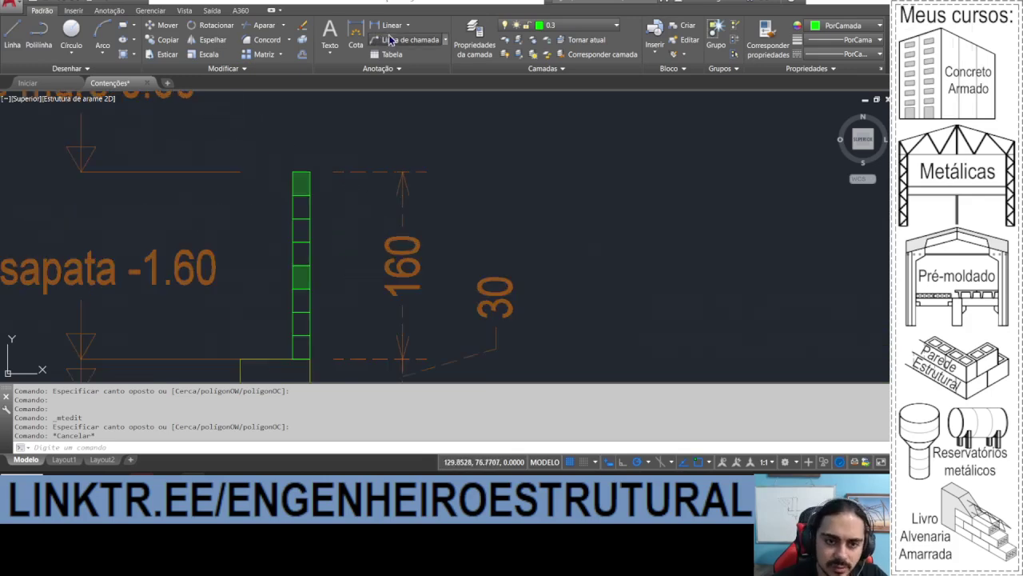
pyautogui.click(405, 39)
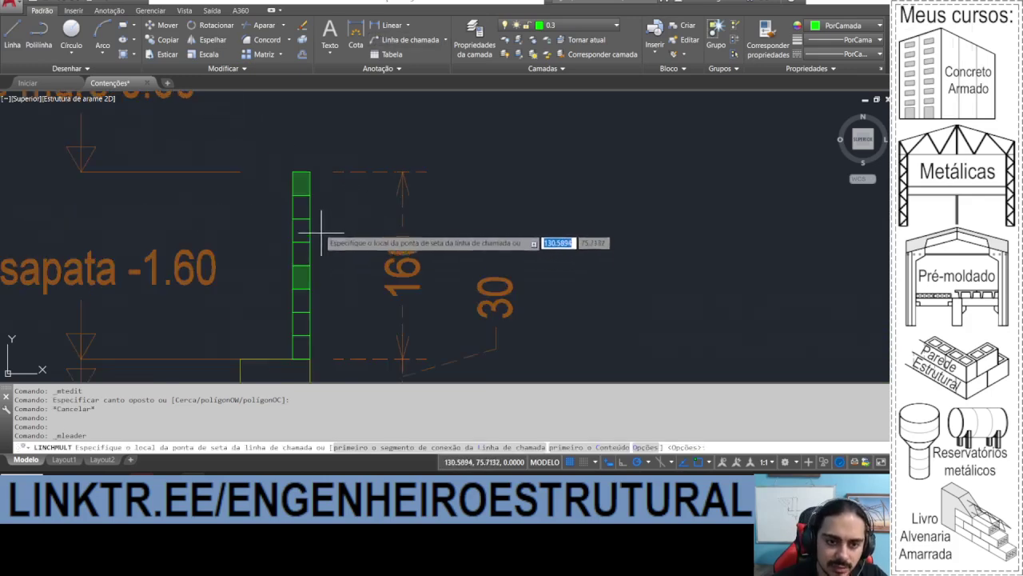
pyautogui.click(301, 184)
pyautogui.moveTo(302, 184); pyautogui.dragTo(258, 269, button='middle')
pyautogui.click(347, 144)
# Step: Switch to Excel's Arrimo Blocos sheet, try an Fbk of 4 MPa, undo it, and enter 5 MPa instead
pyautogui.hotkey('alt', 'Tab')
pyautogui.click(118, 449)
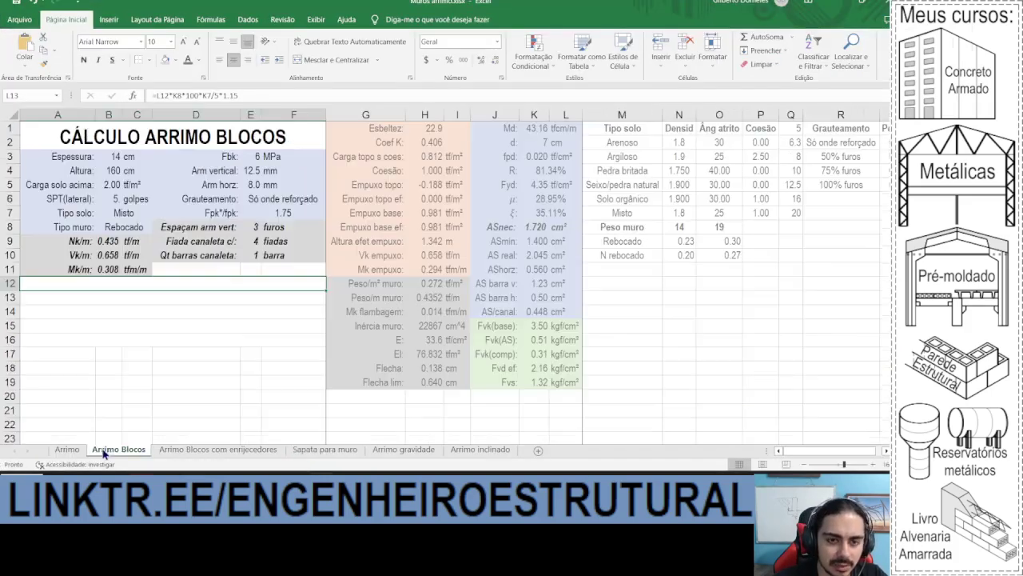
pyautogui.click(252, 156)
pyautogui.write('4')
pyautogui.press('Return')
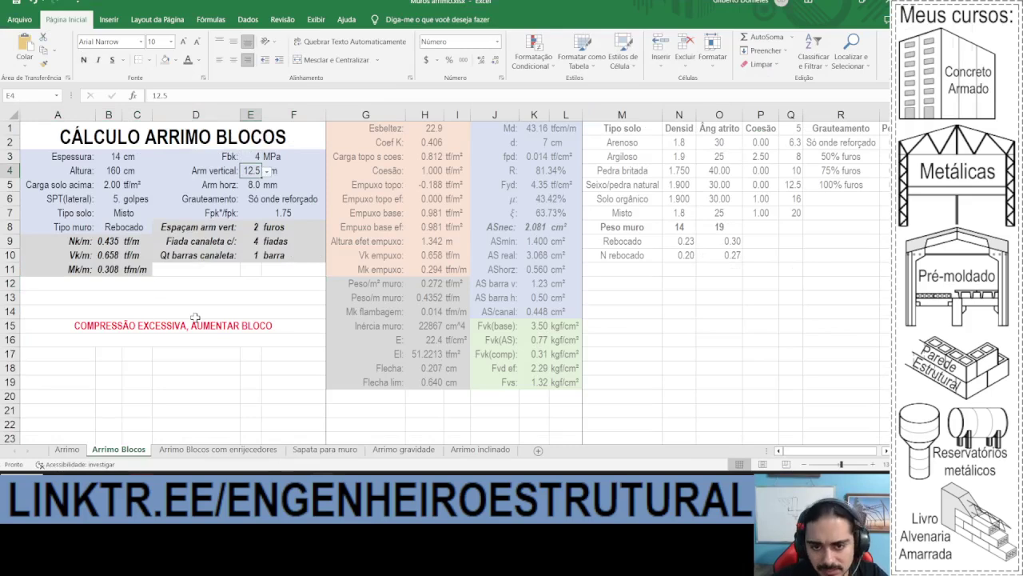
pyautogui.hotkey('ctrl', 'z')
pyautogui.write('5')
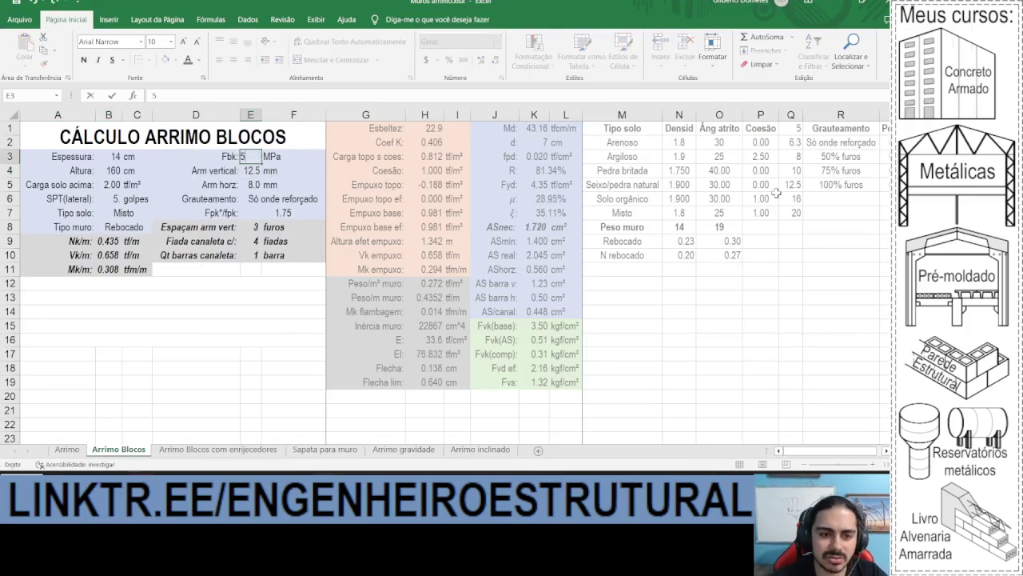
pyautogui.press('Return')
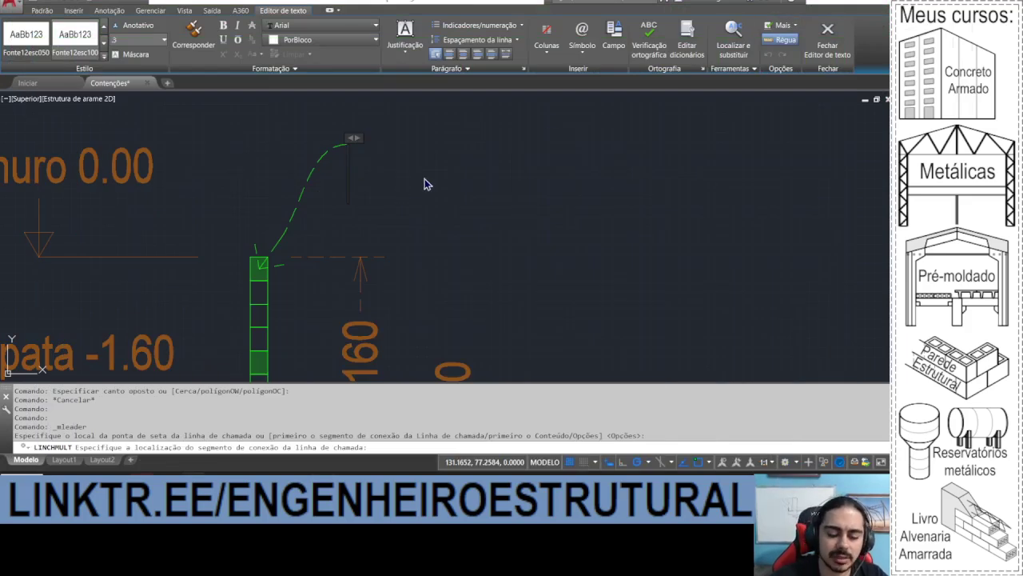
# Step: Back in AutoCAD, enter "Blocos 14x19x39 6MPa" as the text of the top block's leader
pyautogui.write('6')
pyautogui.press('BackSpace')
pyautogui.write('Blocos 6MPa')
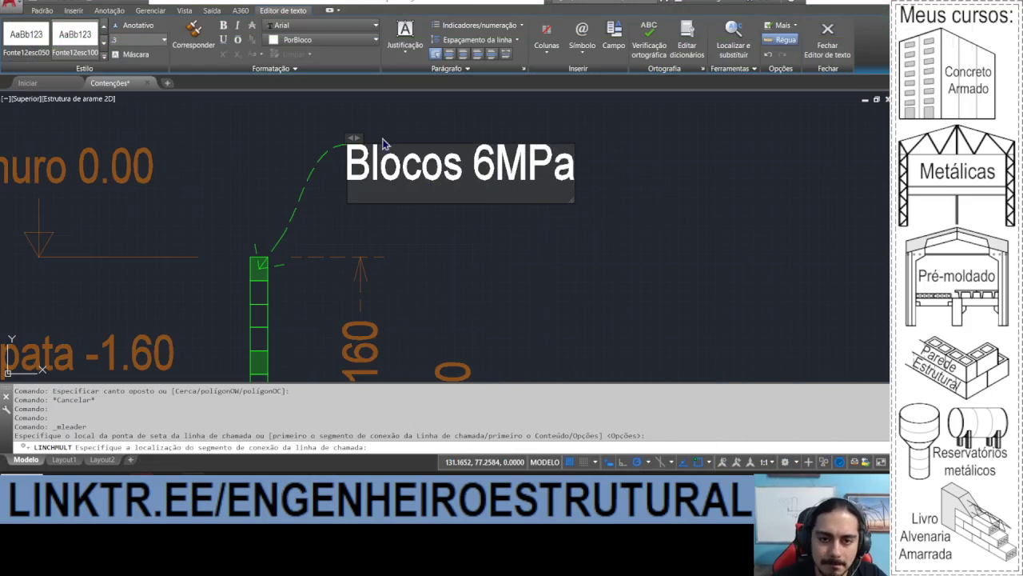
pyautogui.scroll(-2, 352, 211)
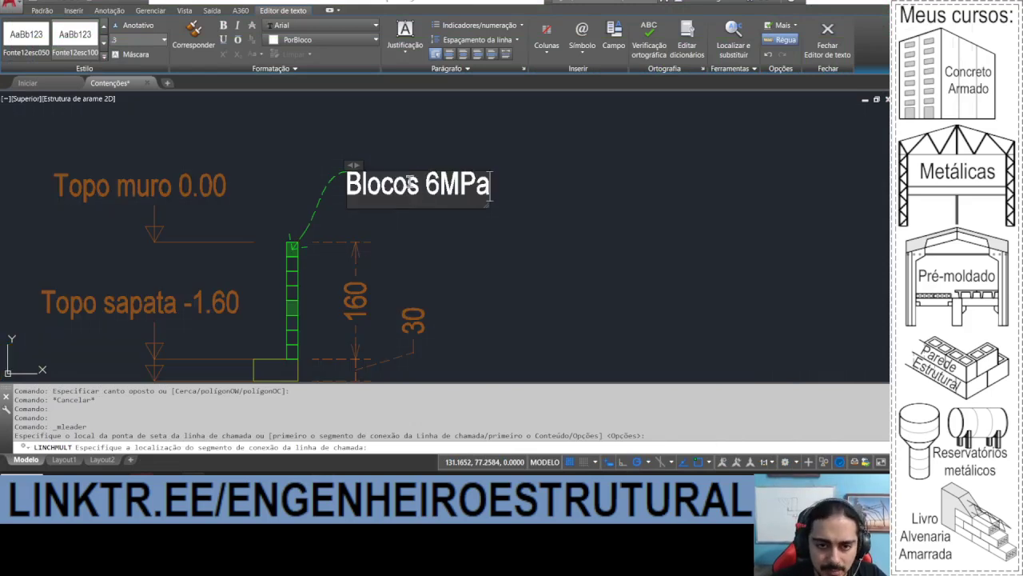
pyautogui.write('14x19x39')
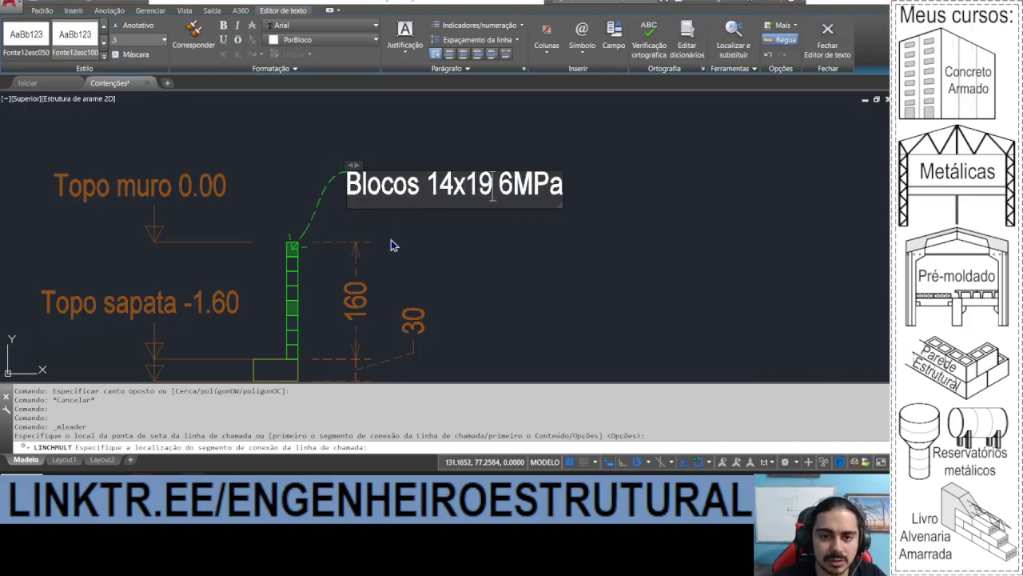
pyautogui.click(391, 239)
# Step: Move the block specification leader to layer 0.1
pyautogui.click(586, 228)
pyautogui.click(385, 151)
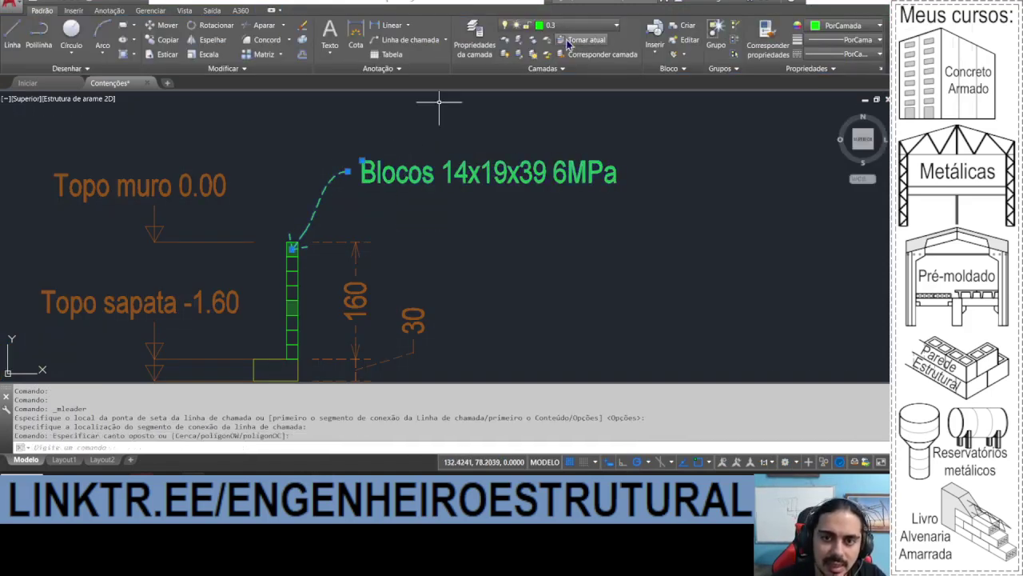
pyautogui.click(561, 27)
pyautogui.click(560, 53)
pyautogui.press('Escape')
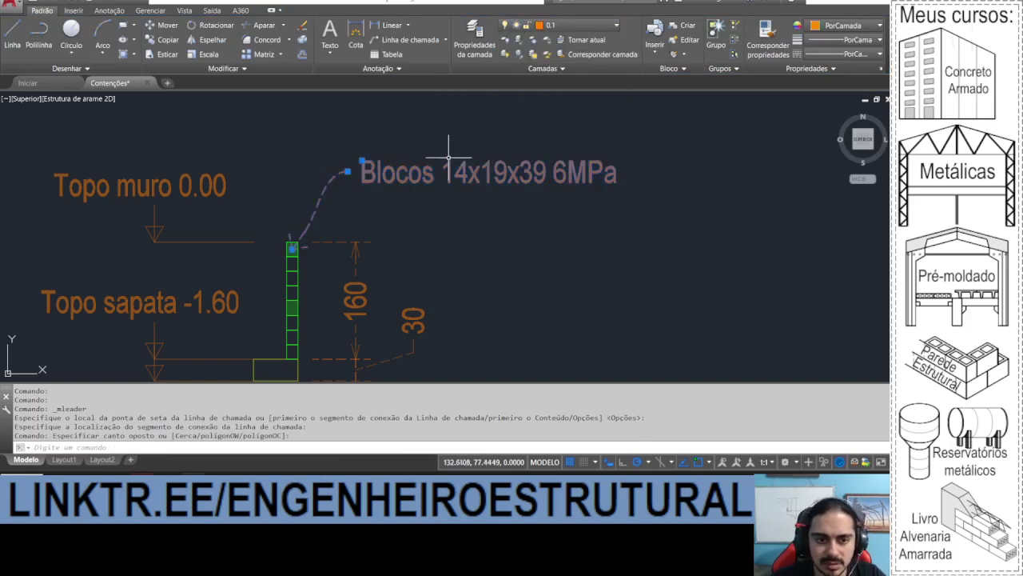
# Step: Copy the block specification leader 0.5 units straight down below the original
pyautogui.scroll(-2, 460, 149)
pyautogui.scroll(4, 381, 230)
pyautogui.scroll(-2, 380, 230)
pyautogui.click(366, 144)
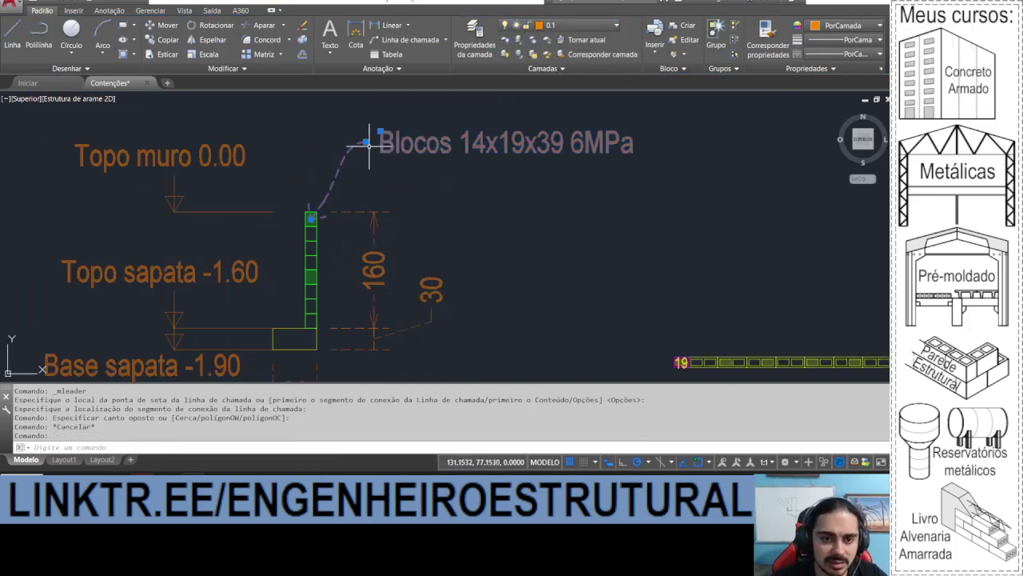
pyautogui.click(543, 190)
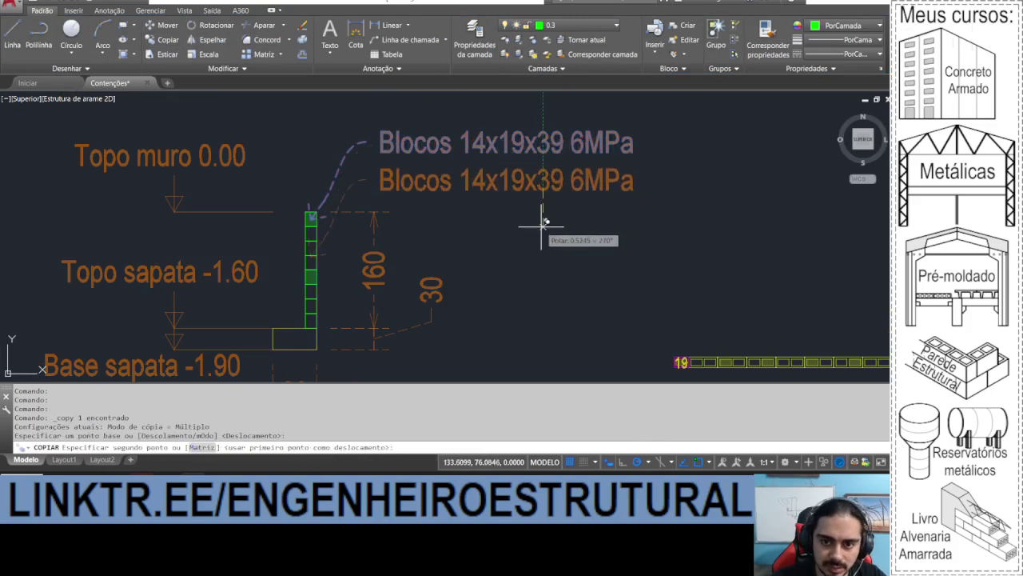
pyautogui.write('.5')
pyautogui.press('Return')
pyautogui.press('Escape')
# Step: Stretch the copied leader's arrow tip up to the wall's top block
pyautogui.click(475, 173)
pyautogui.click(312, 254)
pyautogui.click(311, 216)
# Step: Replace the copied leader's text with "4º e 8º fiada canaleta"
pyautogui.doubleClick(478, 180)
pyautogui.write('34')
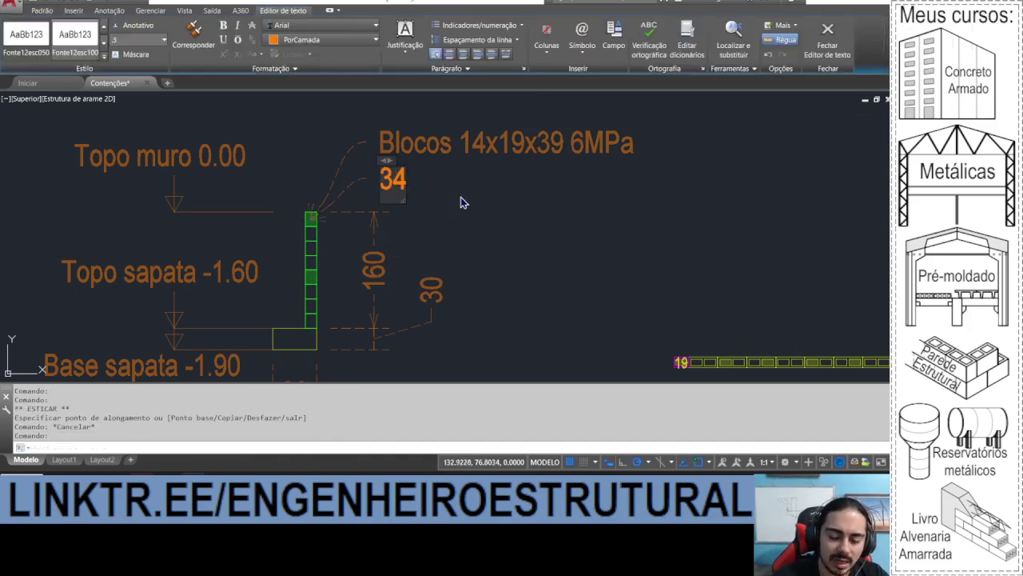
pyautogui.write(' e')
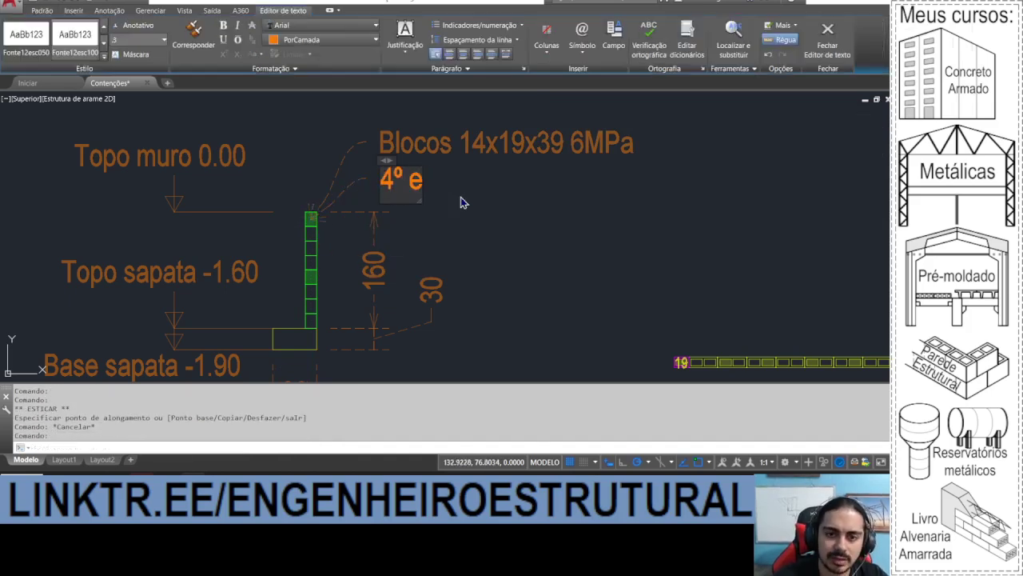
pyautogui.write(' 8° fiada')
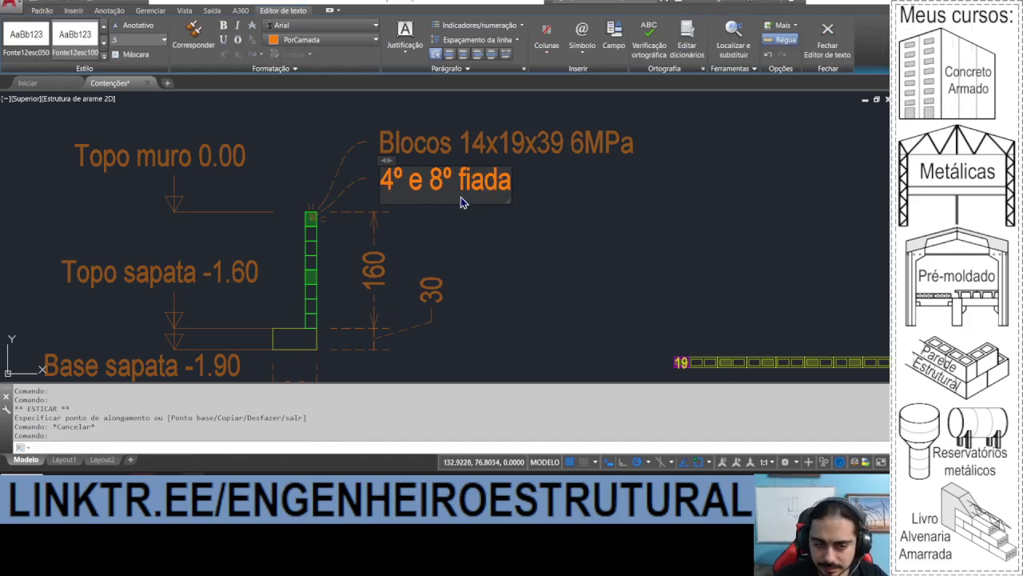
pyautogui.write(' canaleta')
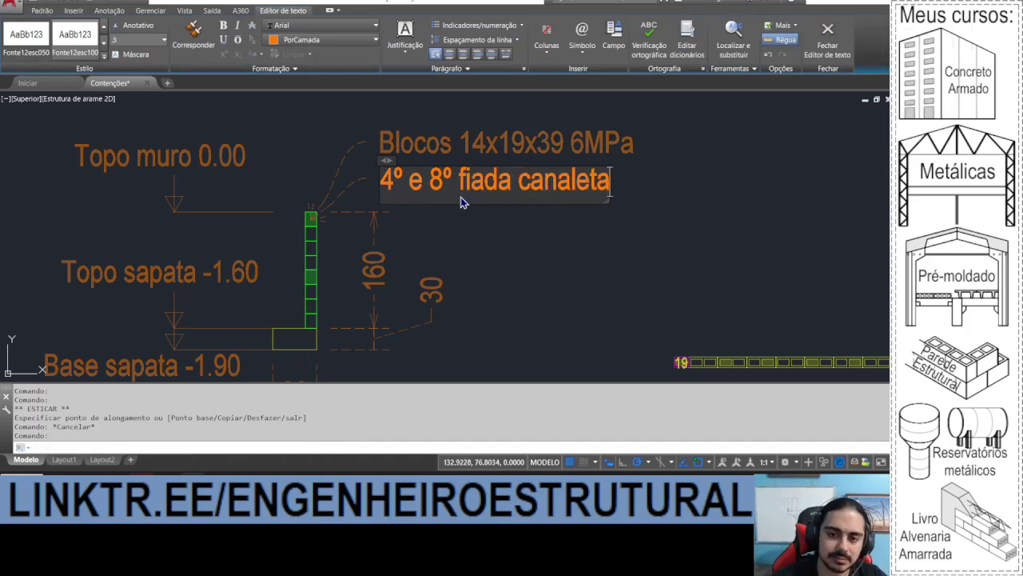
pyautogui.click(493, 272)
# Step: Append "com 1Ø8" to the end of the lower leader's channel-block course note
pyautogui.scroll(-2, 668, 364)
pyautogui.moveTo(671, 370); pyautogui.dragTo(369, 251, button='middle')
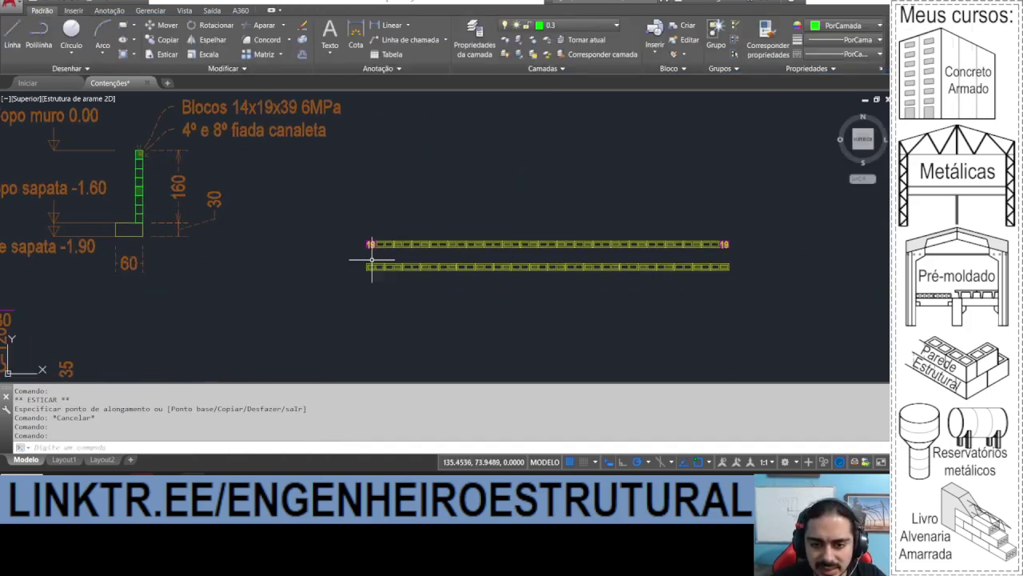
pyautogui.moveTo(243, 169); pyautogui.dragTo(397, 191, button='middle')
pyautogui.scroll(2, 457, 145)
pyautogui.doubleClick(438, 154)
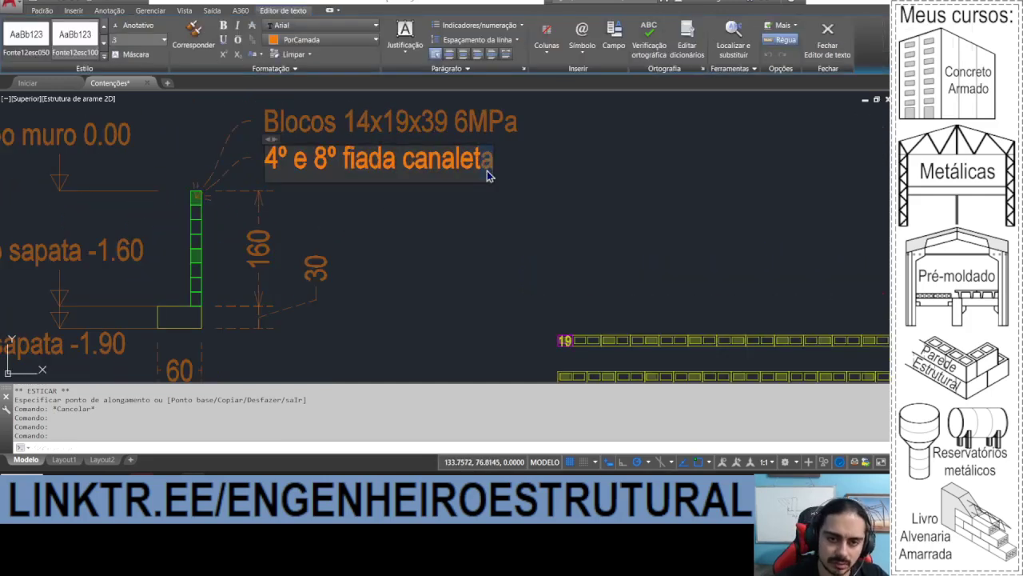
pyautogui.write('com 1')
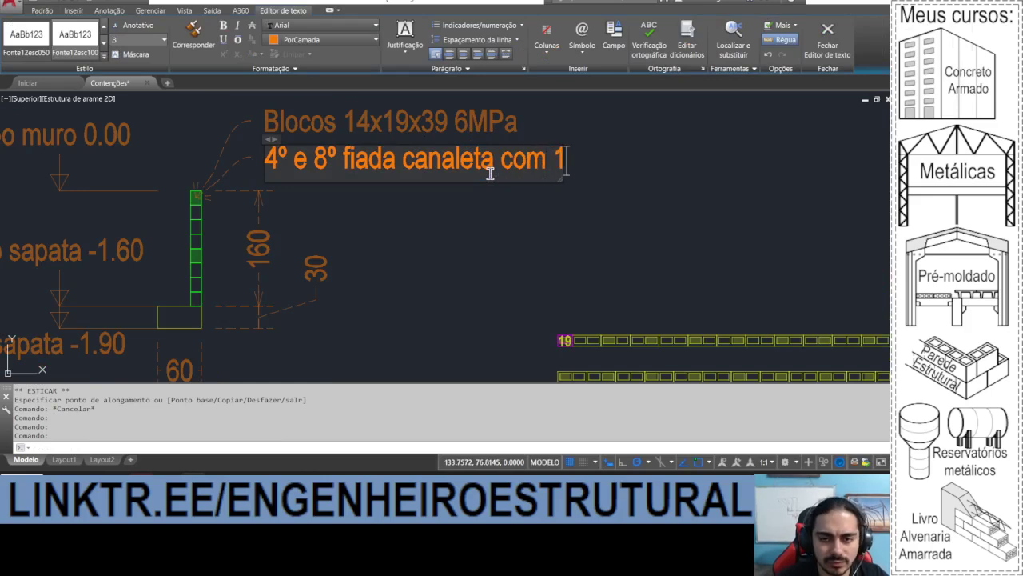
pyautogui.write('%%c')
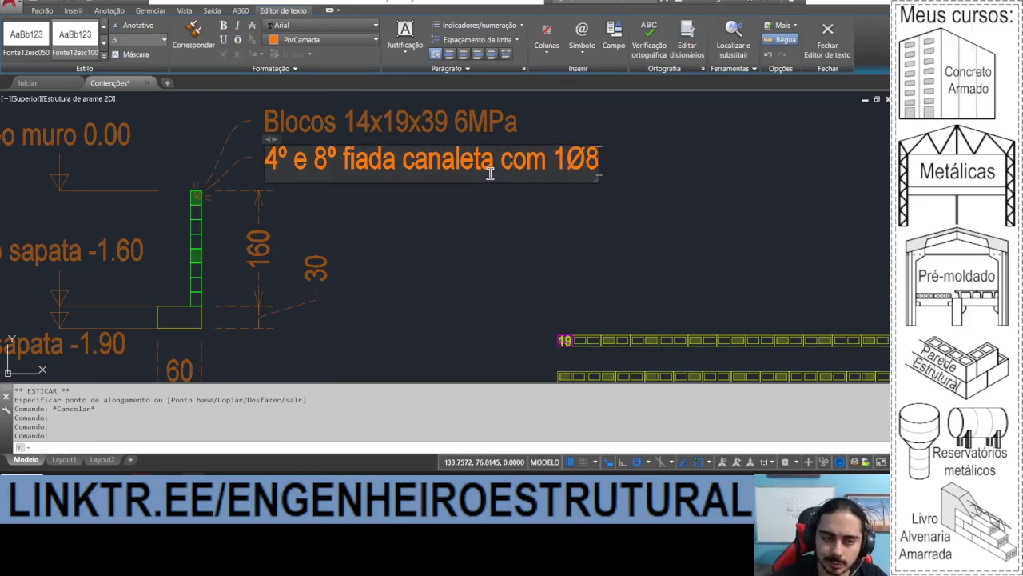
# Step: Complete the wall section annotation so it reads "4º e 8º fiada canaleta com 1Ø8"
pyautogui.write('8')
pyautogui.click(507, 185)
pyautogui.scroll(-2, 404, 190)
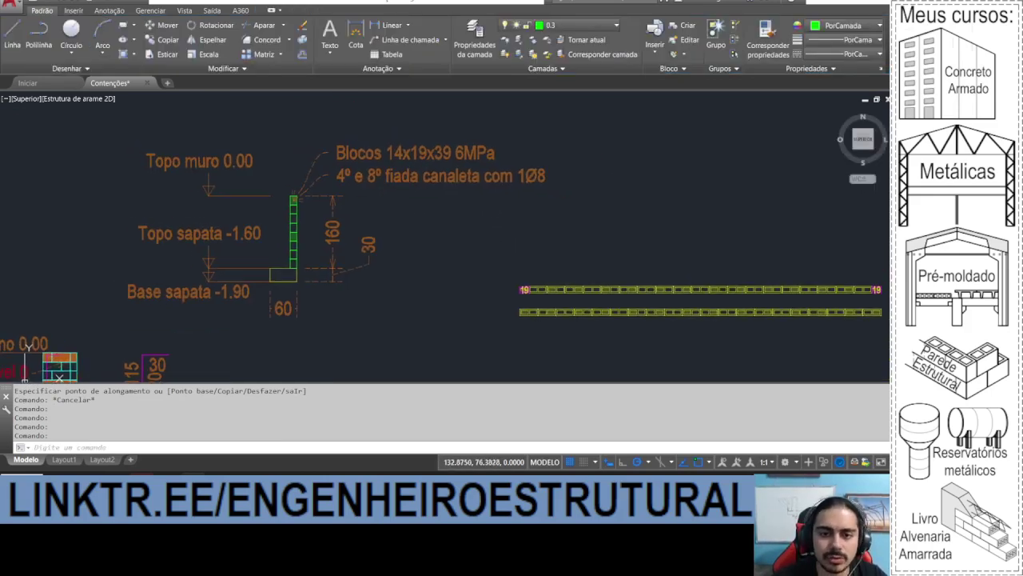
# Step: In the Excel Arrimo Blocos sheet, try a 5 mm horizontal bar, restore 8 mm, and return to the AutoCAD drawing
pyautogui.click(250, 484)
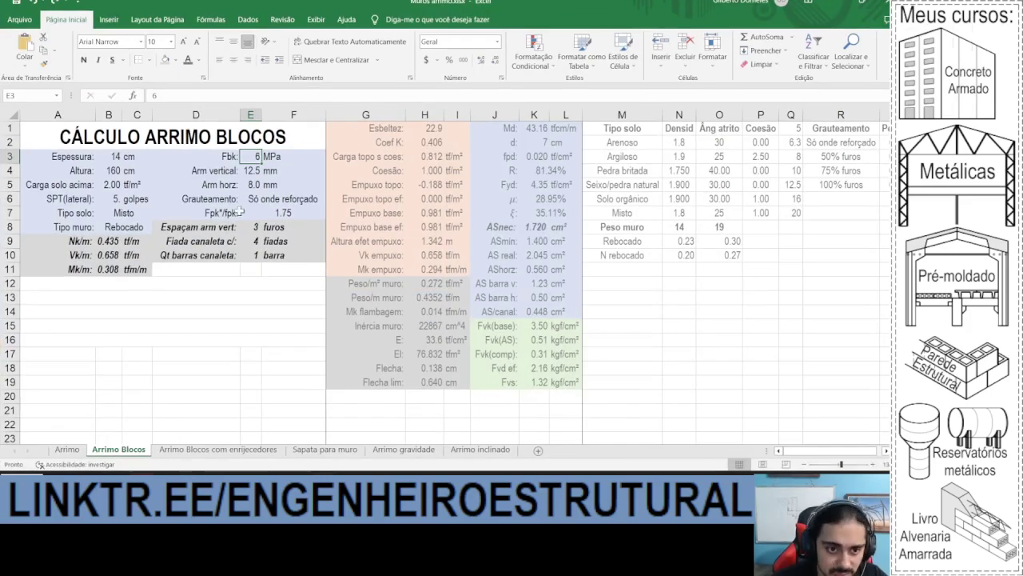
pyautogui.click(264, 185)
pyautogui.click(267, 185)
pyautogui.click(254, 205)
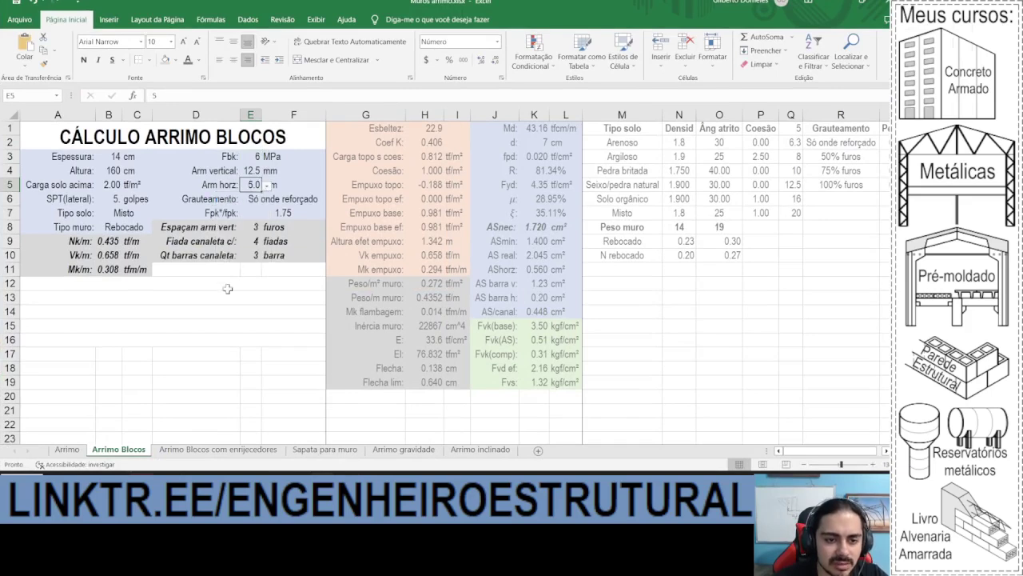
pyautogui.click(267, 185)
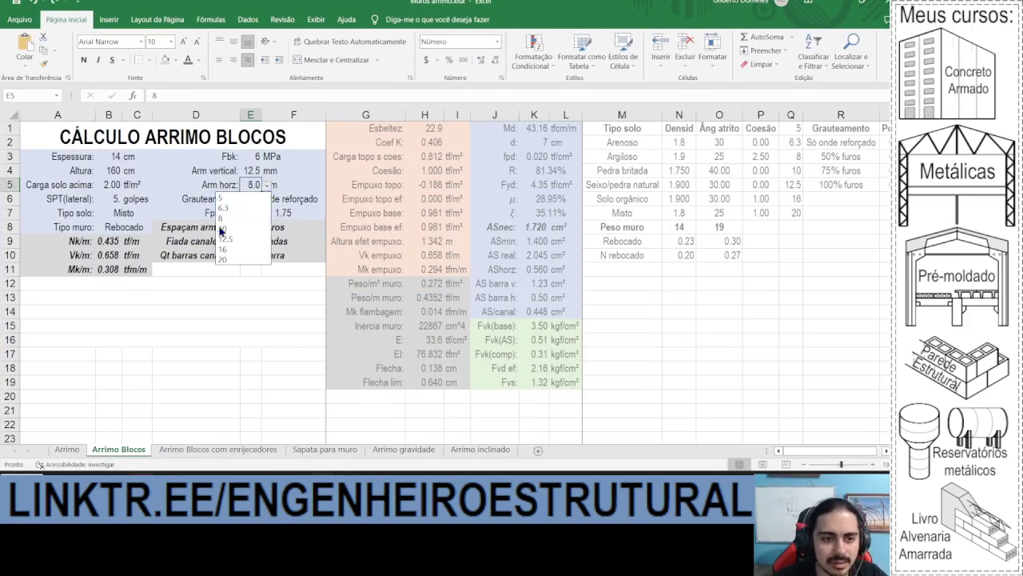
pyautogui.click(236, 219)
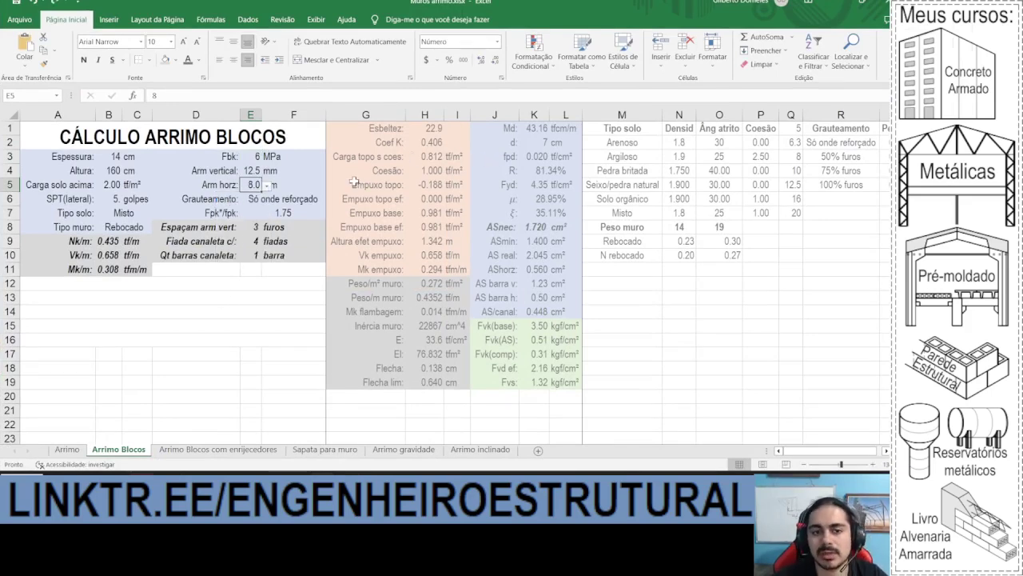
pyautogui.click(844, 4)
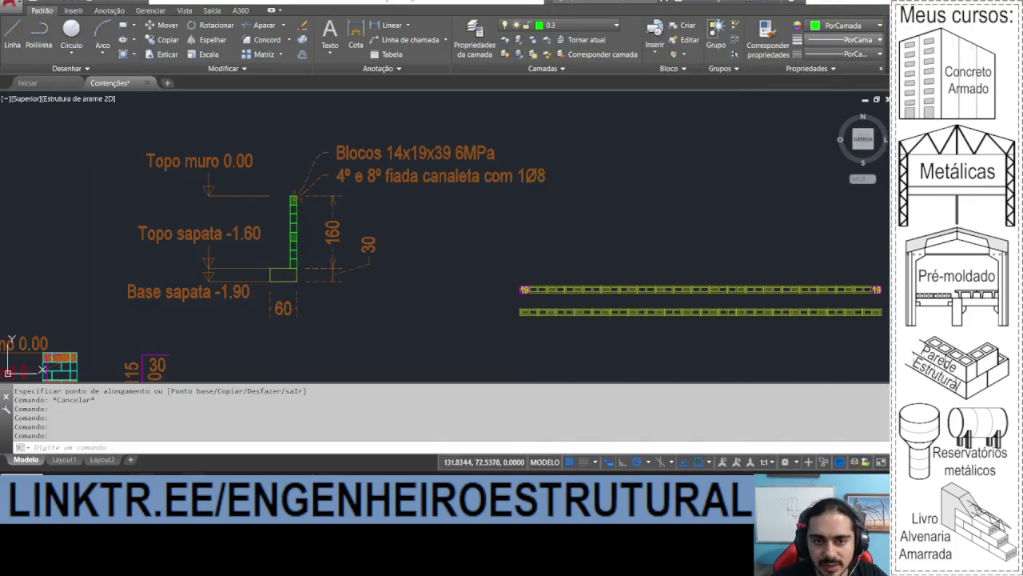
# Step: Make layer 0.6 the current layer for drawing at the block wall section
pyautogui.moveTo(289, 218); pyautogui.dragTo(291, 219, button='middle')
pyautogui.scroll(-2, 225, 233)
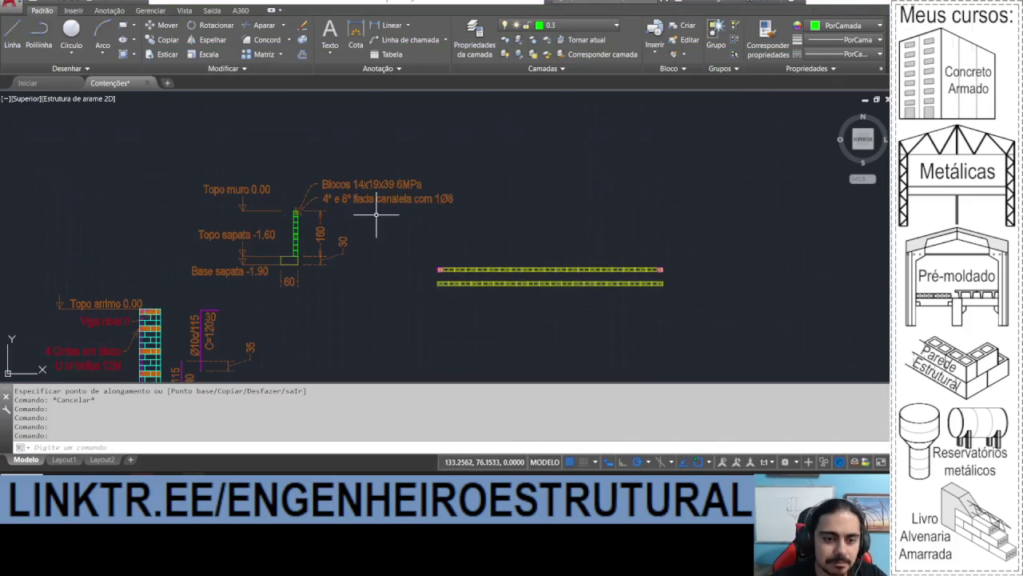
pyautogui.scroll(6, 272, 256)
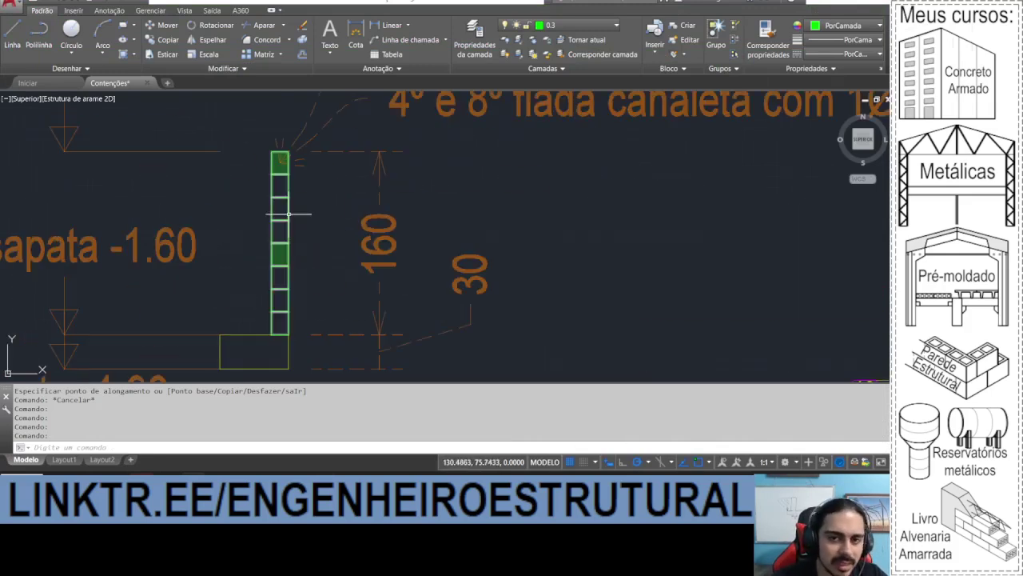
pyautogui.moveTo(270, 263); pyautogui.dragTo(293, 267, button='middle')
pyautogui.click(568, 27)
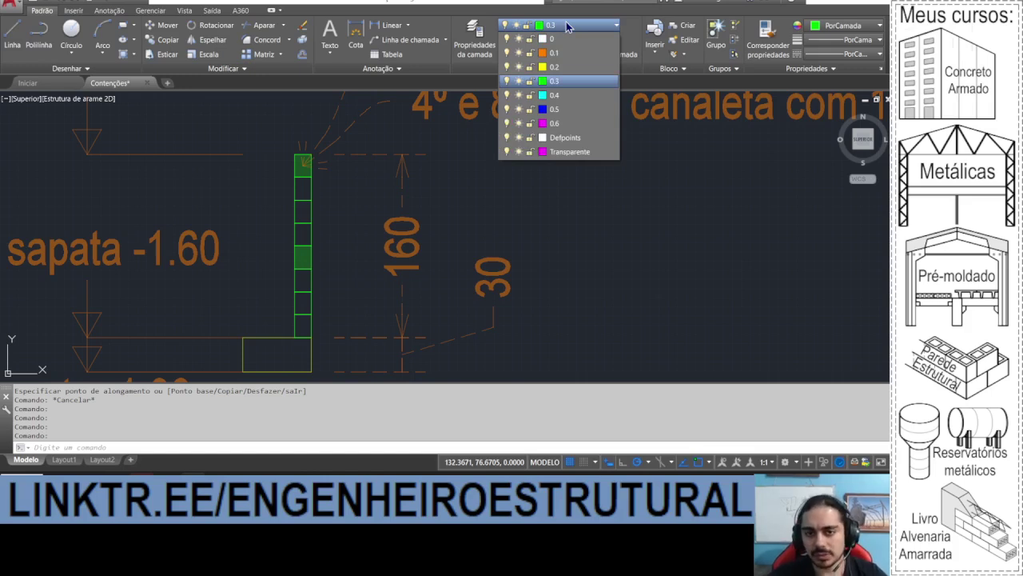
pyautogui.click(569, 126)
pyautogui.moveTo(442, 205); pyautogui.dragTo(522, 103, button='middle')
pyautogui.scroll(4, 328, 271)
pyautogui.scroll(2, 329, 272)
# Step: Switch to Excel and examine the wall-axis bar diameter and its positive spacing formula on the Sapata para muro sheet
pyautogui.hotkey('alt', 'Tab')
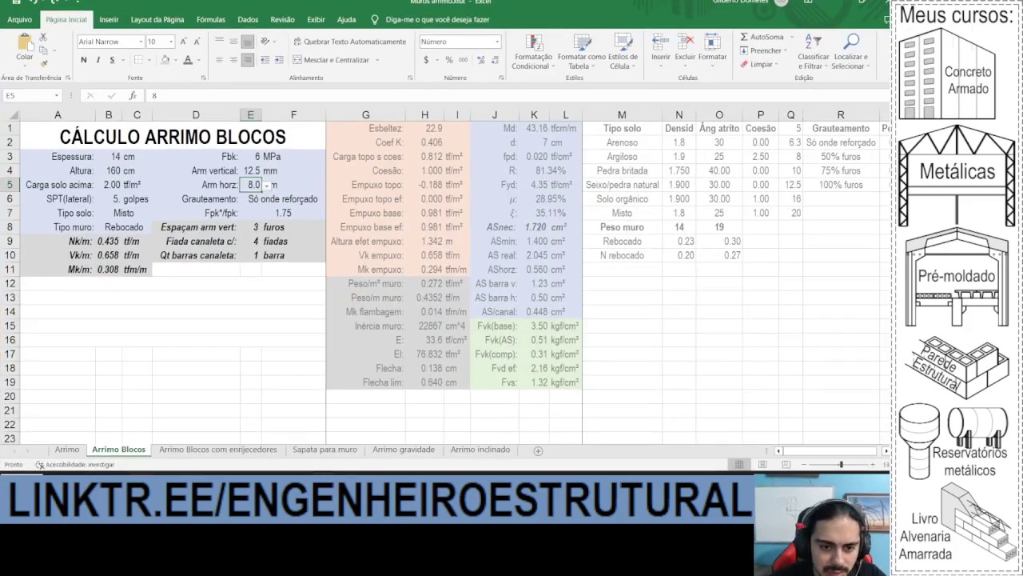
pyautogui.click(325, 450)
pyautogui.scroll(-1, 378, 320)
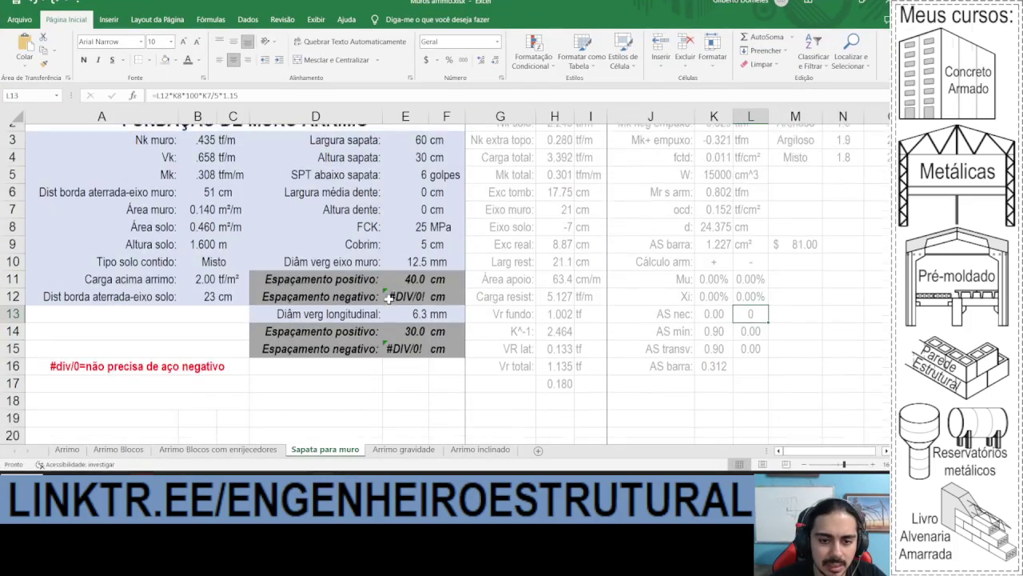
pyautogui.moveTo(327, 236); pyautogui.dragTo(452, 237)
pyautogui.click(412, 237)
pyautogui.click(343, 238)
pyautogui.click(414, 255)
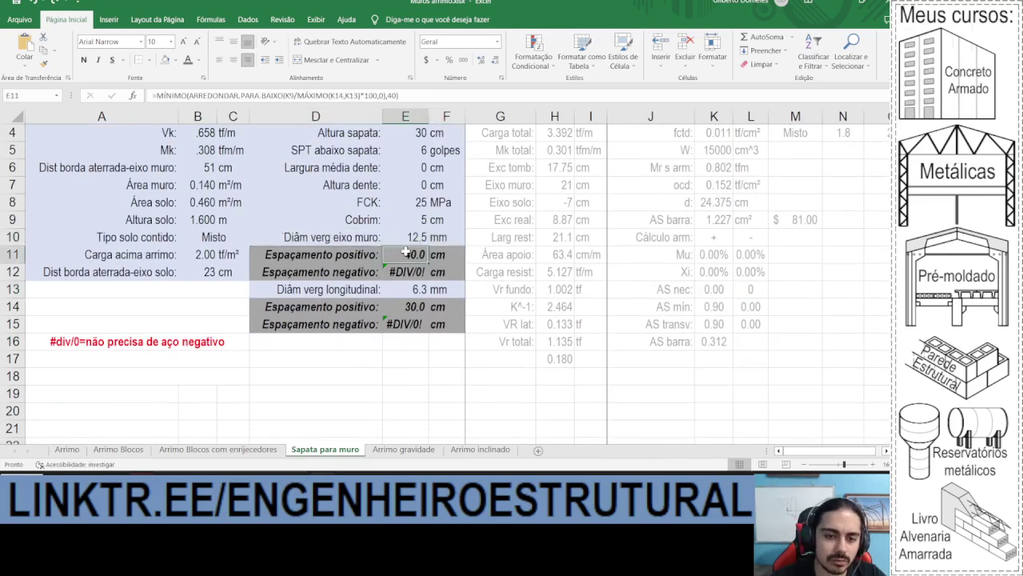
pyautogui.click(303, 95)
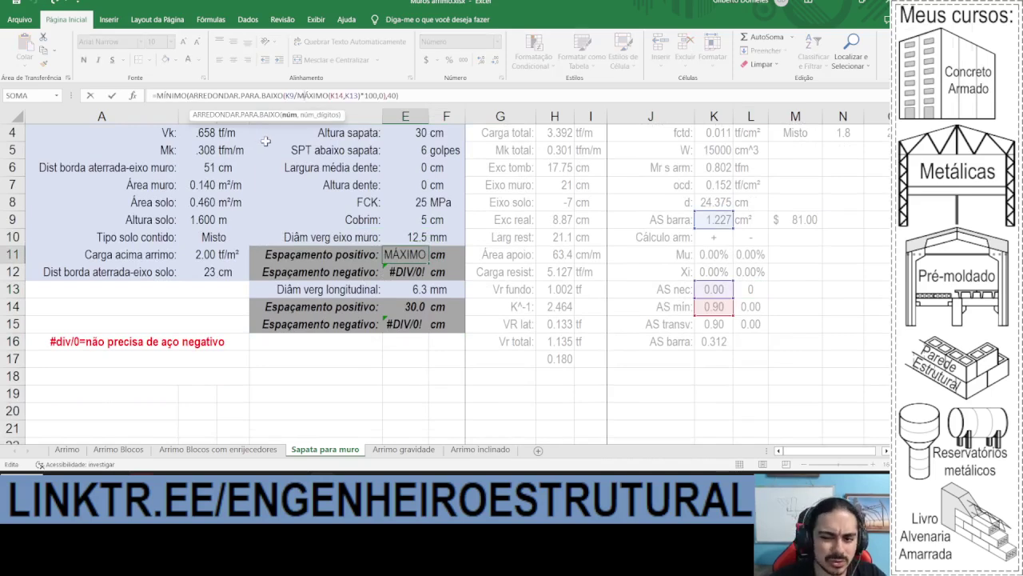
pyautogui.press('Escape')
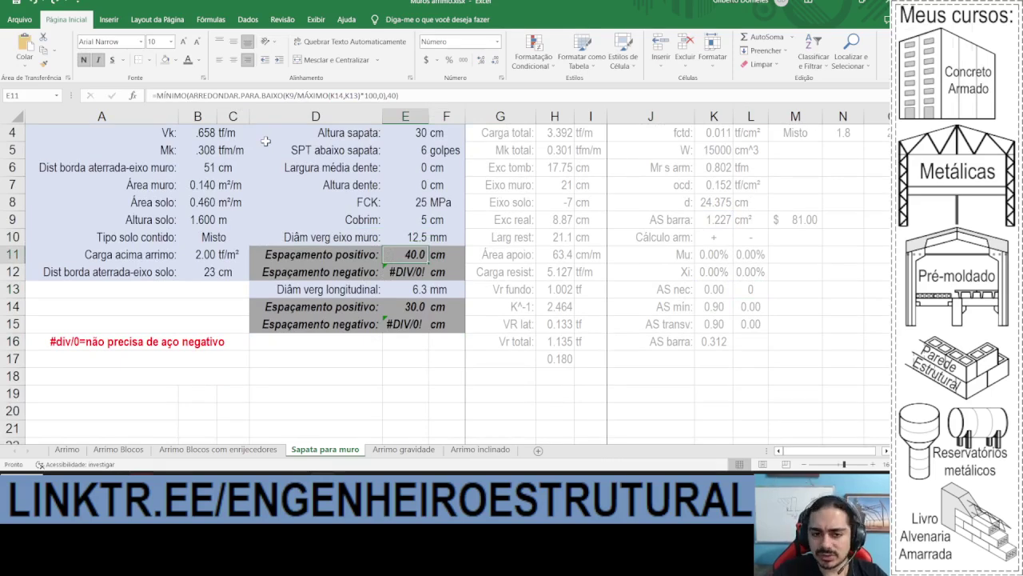
# Step: Try wall-axis bar diameters of 10 mm and 8 mm for the footing
pyautogui.press('Up')
pyautogui.write('1')
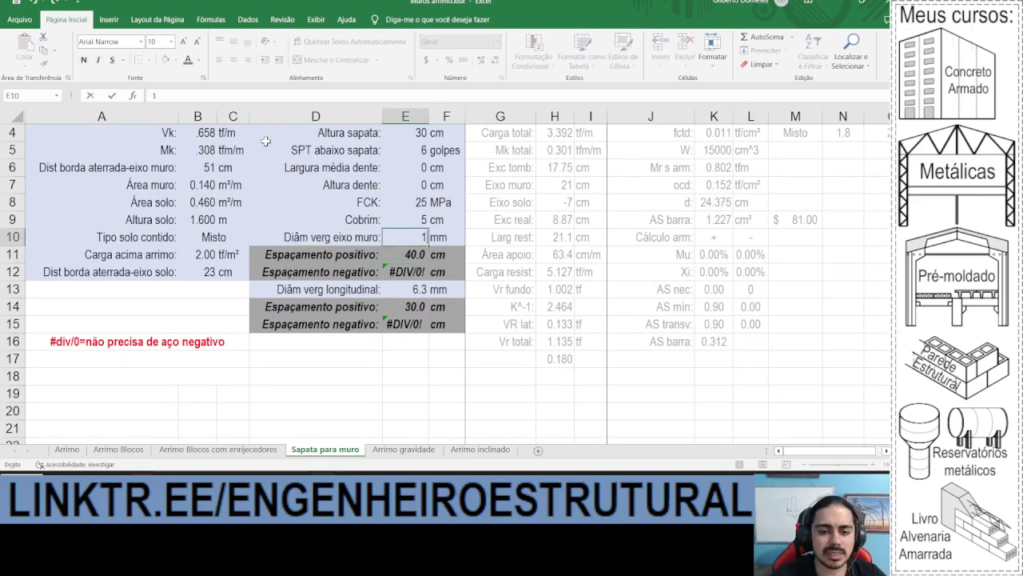
pyautogui.press('Return')
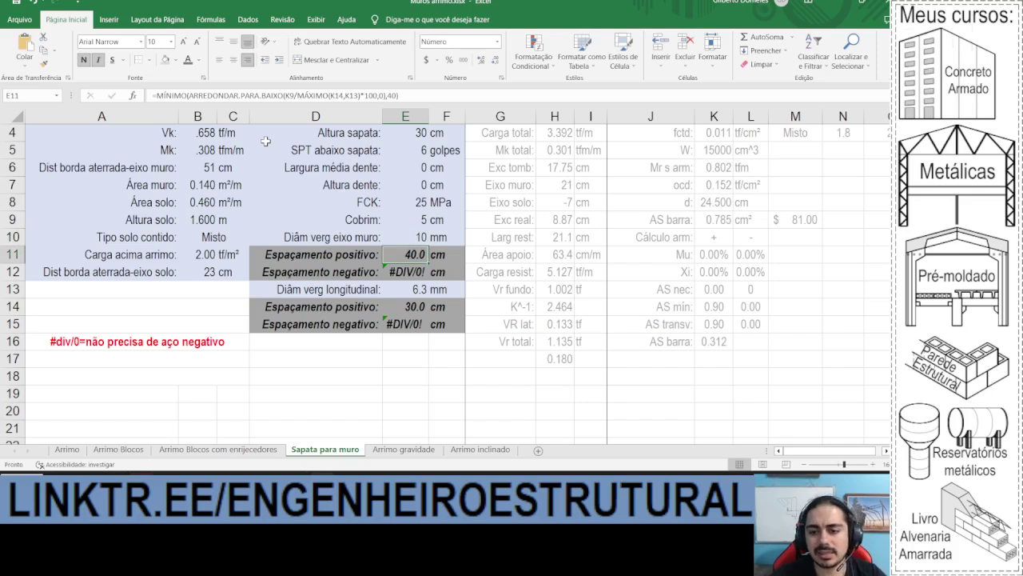
pyautogui.press('Up')
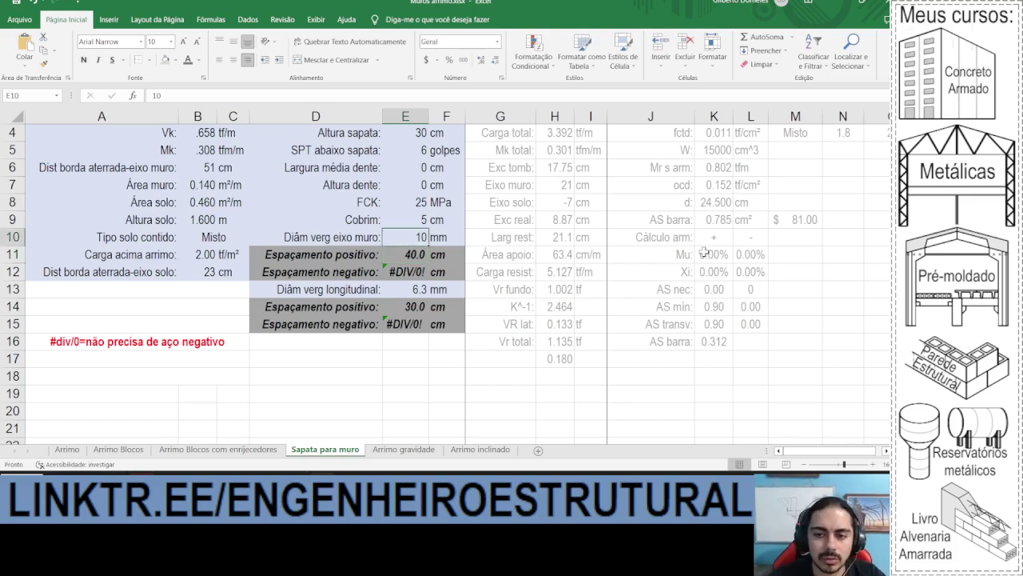
pyautogui.scroll(1, 551, 252)
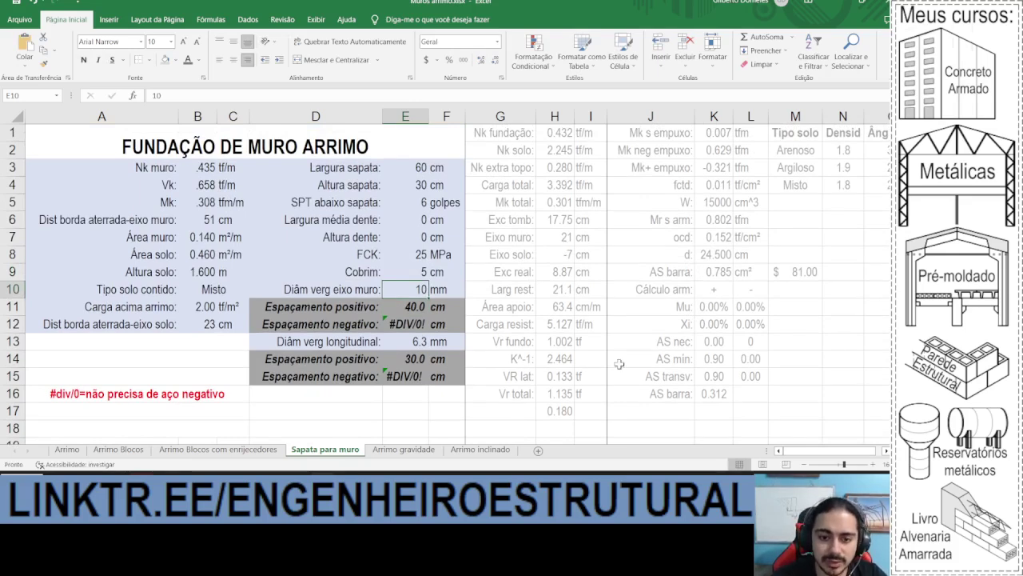
pyautogui.write('8')
pyautogui.press('Return')
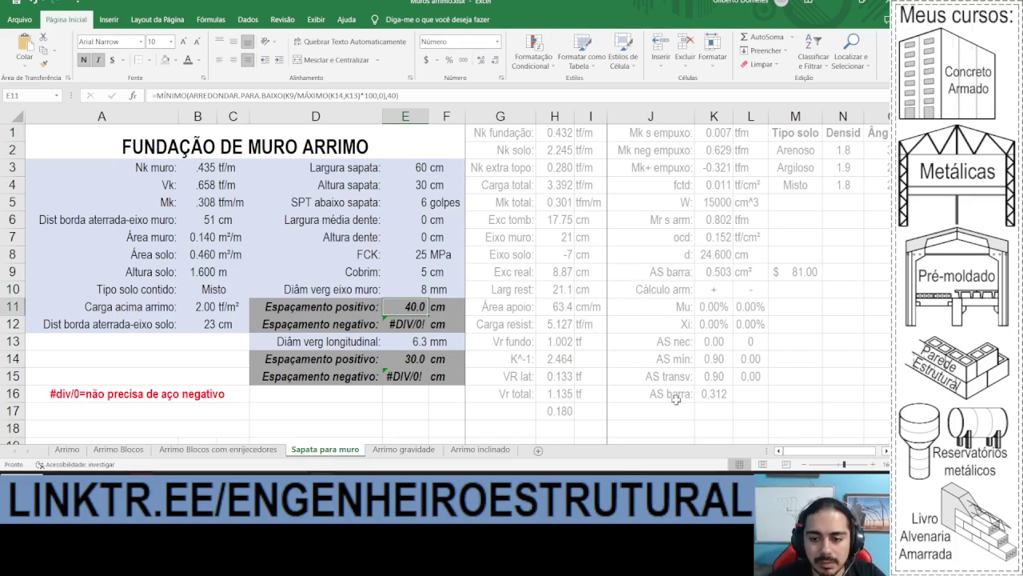
# Step: Check the AS mín and Mu formulas, and set the footing's wall-axis bar diameter to 6.3 mm
pyautogui.click(697, 368)
pyautogui.click(292, 95)
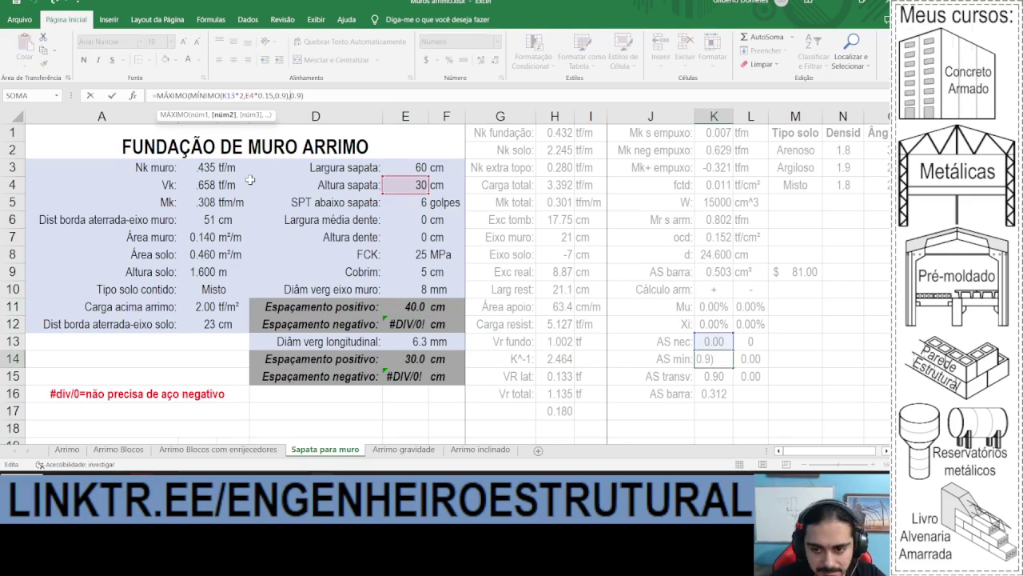
pyautogui.press('Return')
pyautogui.moveTo(696, 342); pyautogui.dragTo(763, 341)
pyautogui.click(699, 307)
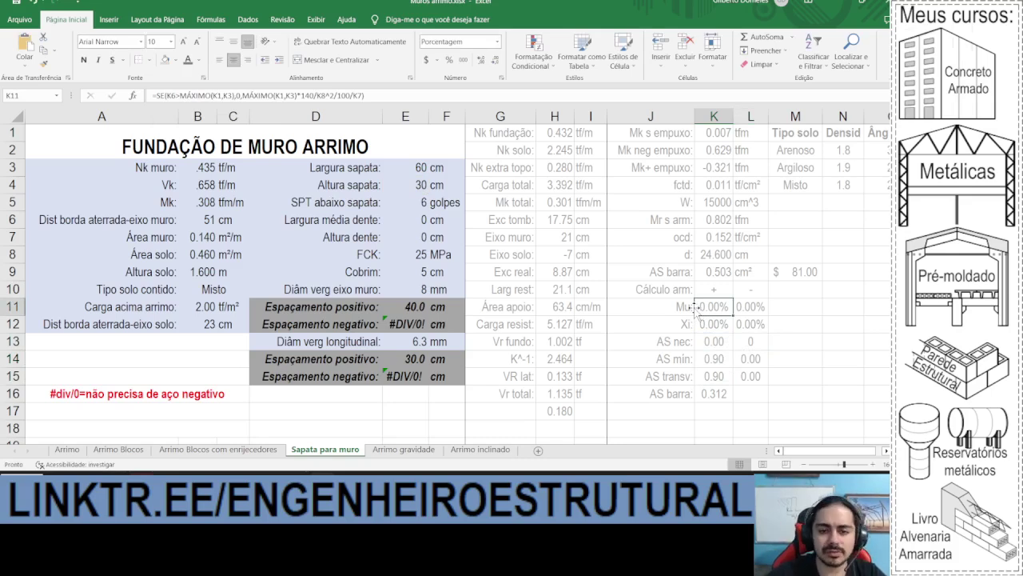
pyautogui.click(406, 290)
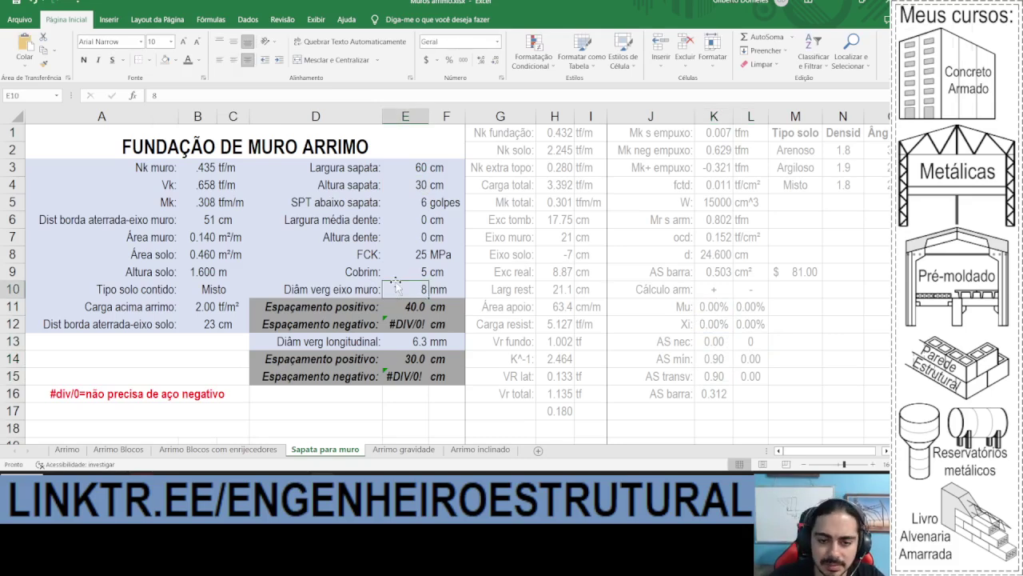
pyautogui.write('6.3')
pyautogui.press('Return')
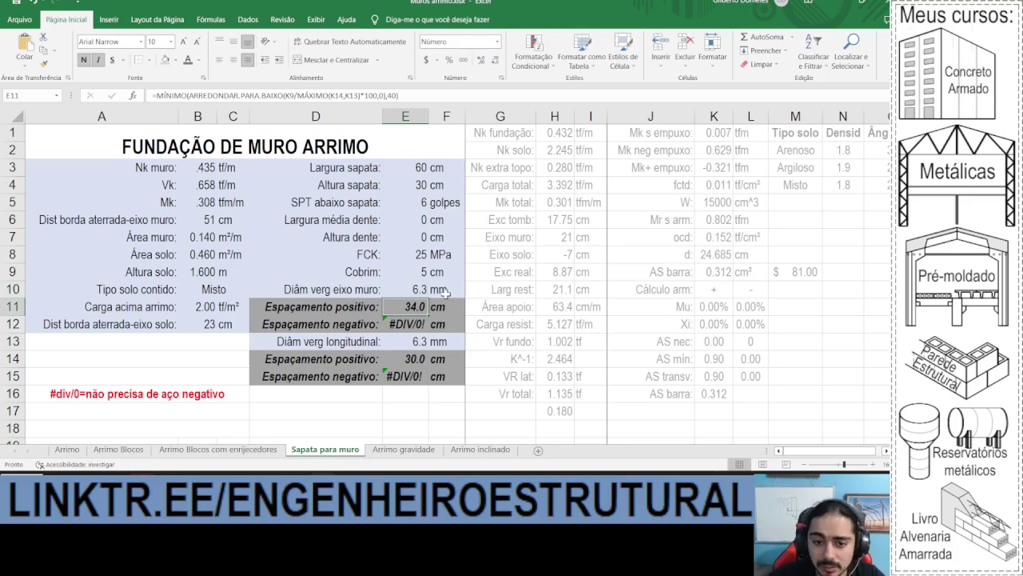
# Step: Compare the positive spacing formulas of the longitudinal bars and the wall-axis bars
pyautogui.click(392, 359)
pyautogui.doubleClick(392, 359)
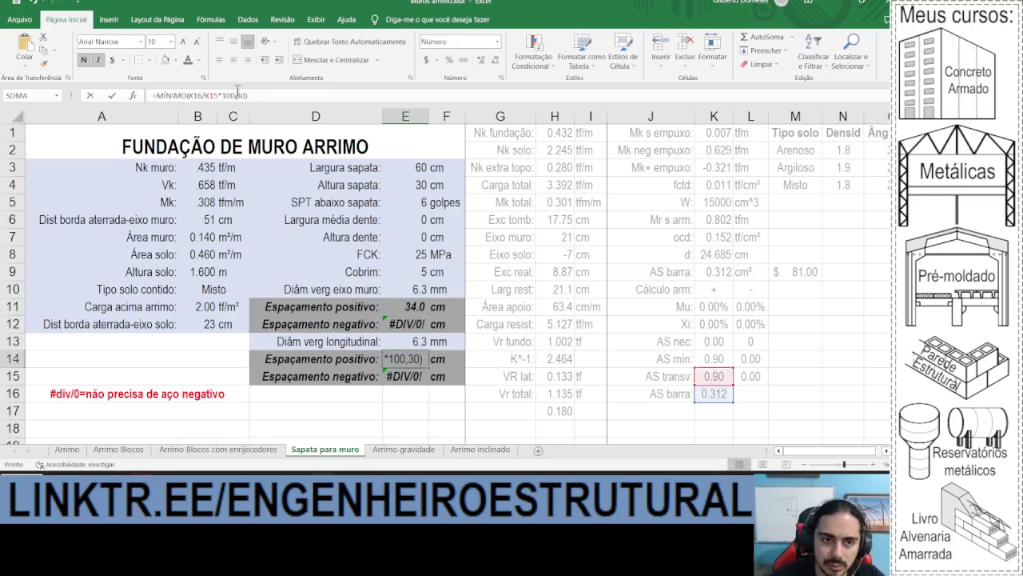
pyautogui.press('Escape')
pyautogui.click(405, 306)
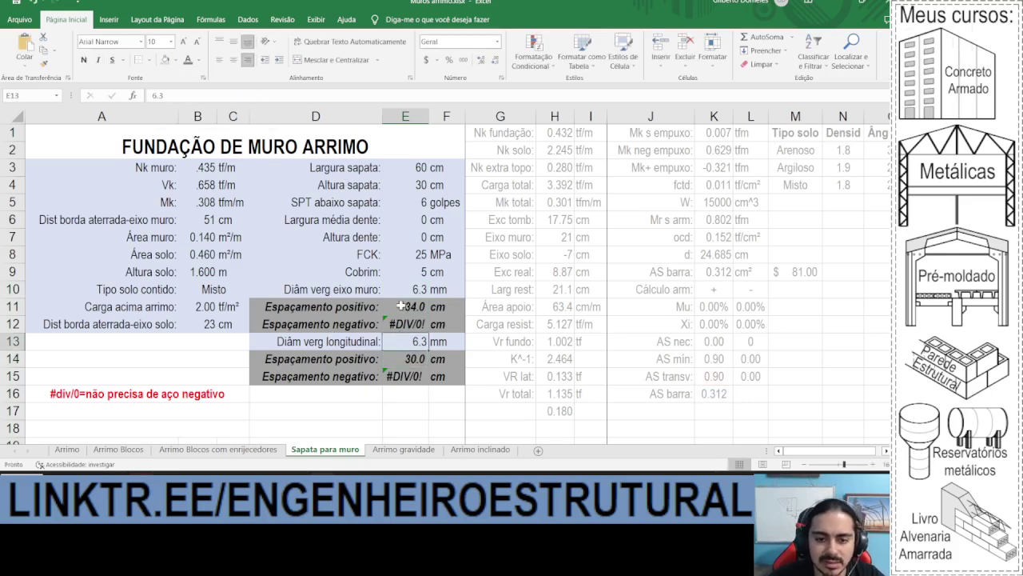
pyautogui.click(291, 95)
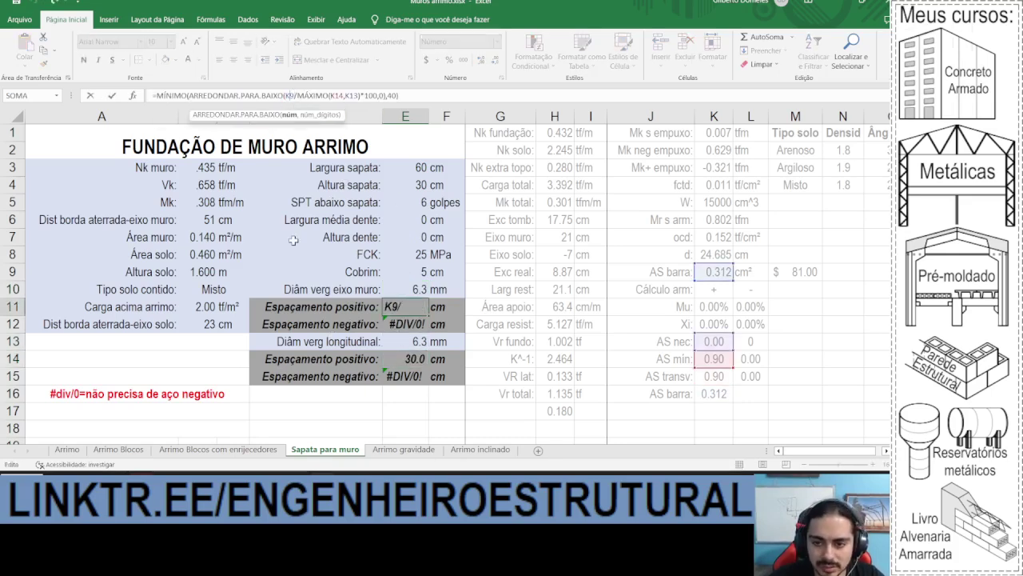
pyautogui.press('Return')
pyautogui.press('Return')
pyautogui.press('Down')
# Step: Change the upper limit in the longitudinal bars' positive spacing formula to 40, giving =MÍNIMO(K16/K15*100,40)
pyautogui.click(398, 343)
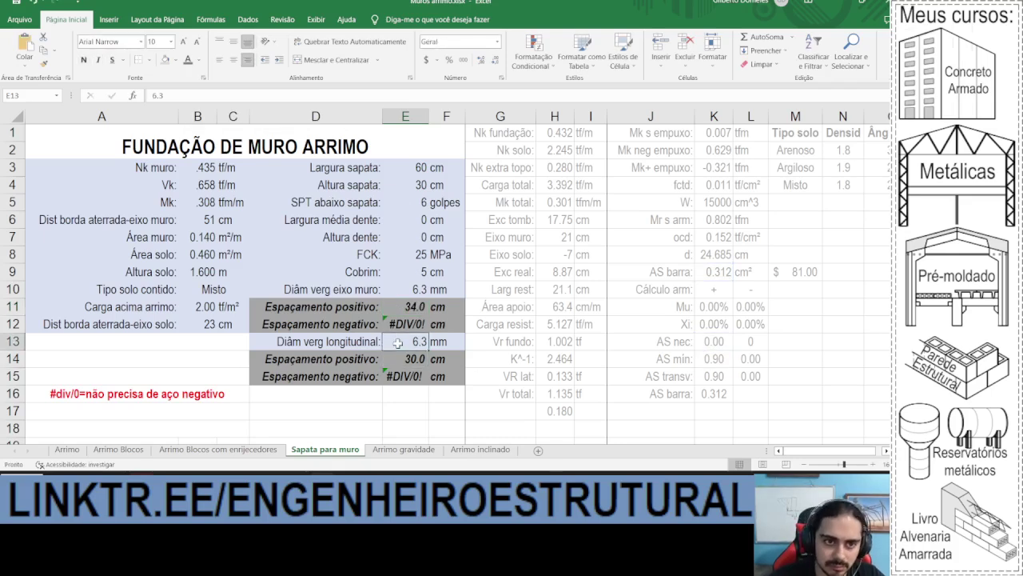
pyautogui.press('Down')
pyautogui.press('F2')
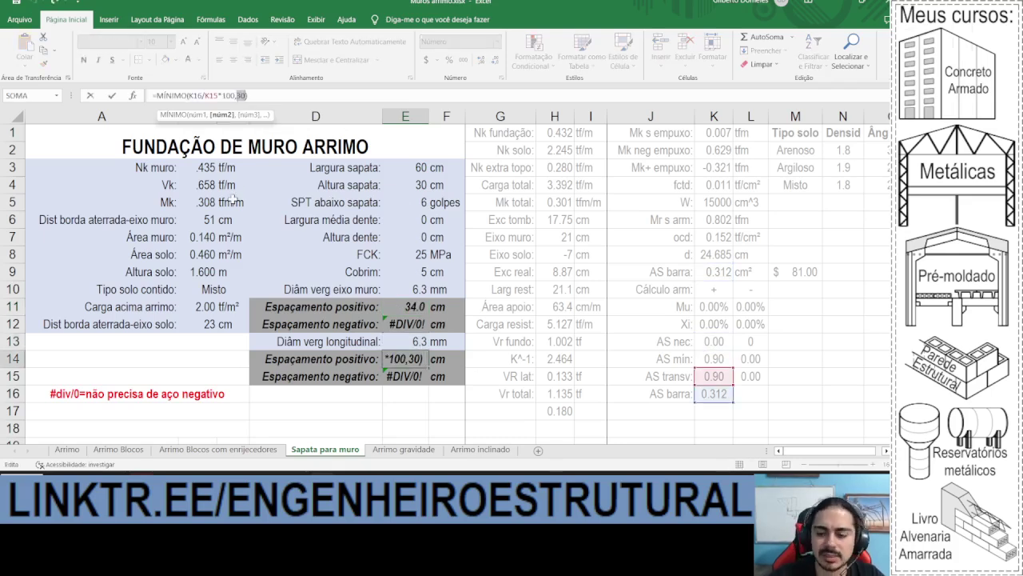
pyautogui.press('BackSpace')
pyautogui.press('BackSpace')
pyautogui.write('40')
pyautogui.hotkey('ctrl', 'Return')
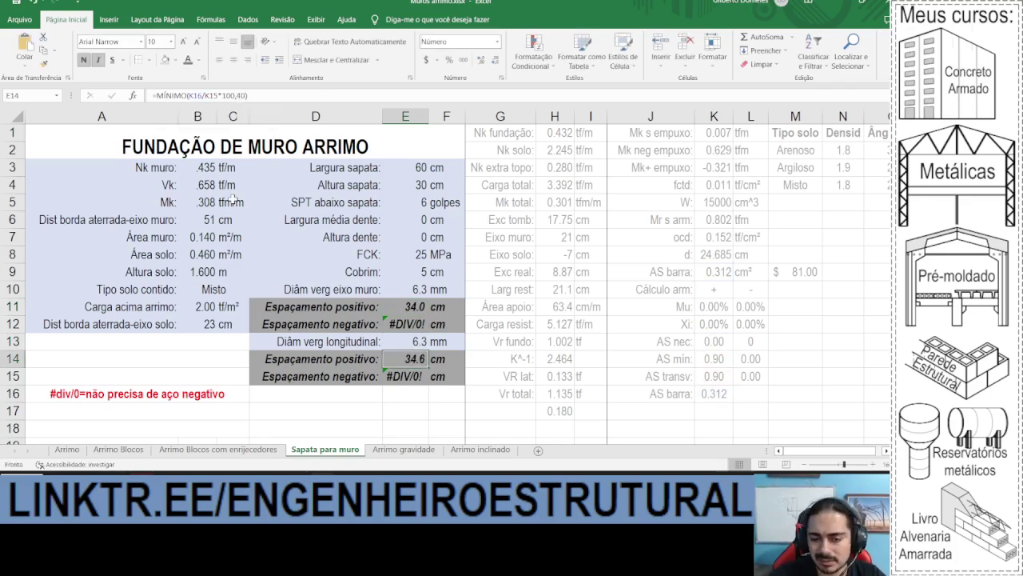
# Step: Review the wall-axis bars' positive spacing, the Mk+ empuxo formula and the positive-reinforcement Mu formula
pyautogui.click(406, 307)
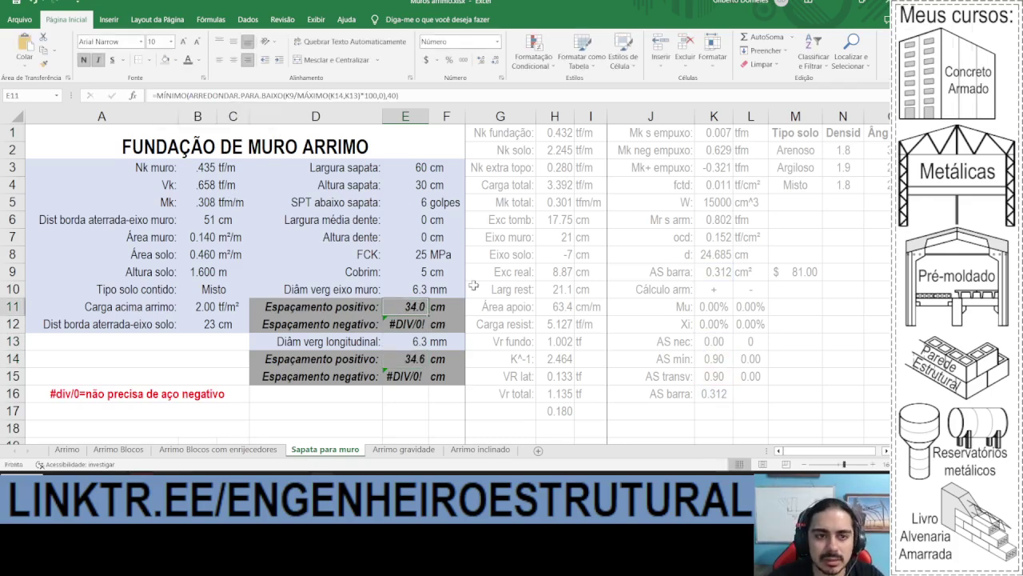
pyautogui.moveTo(341, 306); pyautogui.dragTo(448, 305)
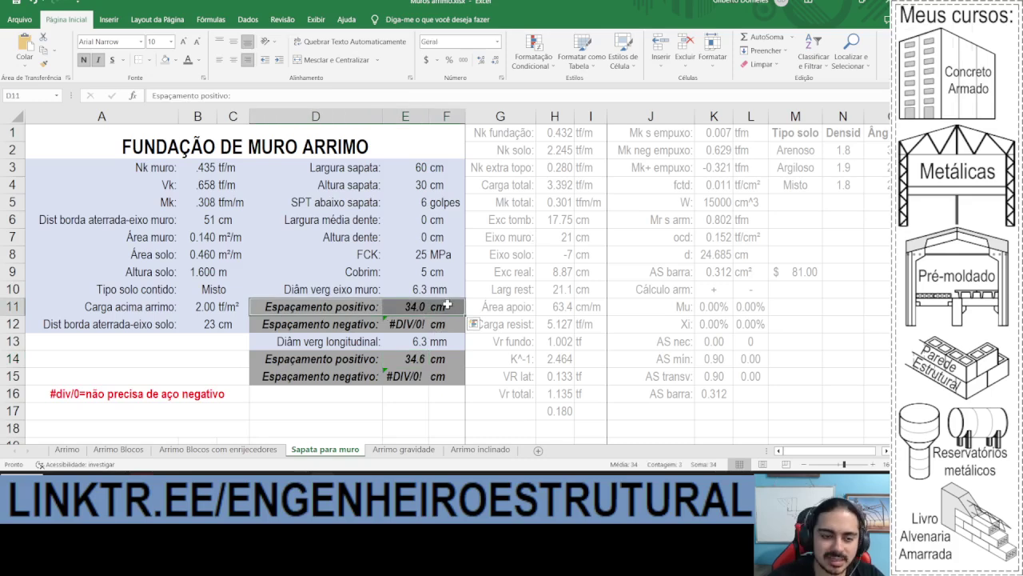
pyautogui.moveTo(447, 305); pyautogui.dragTo(355, 302)
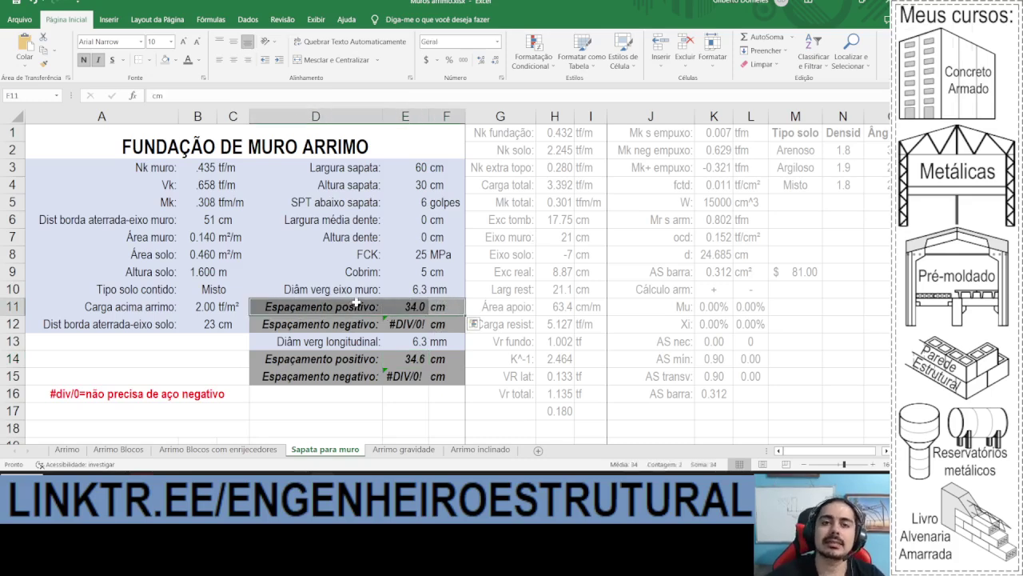
pyautogui.click(520, 253)
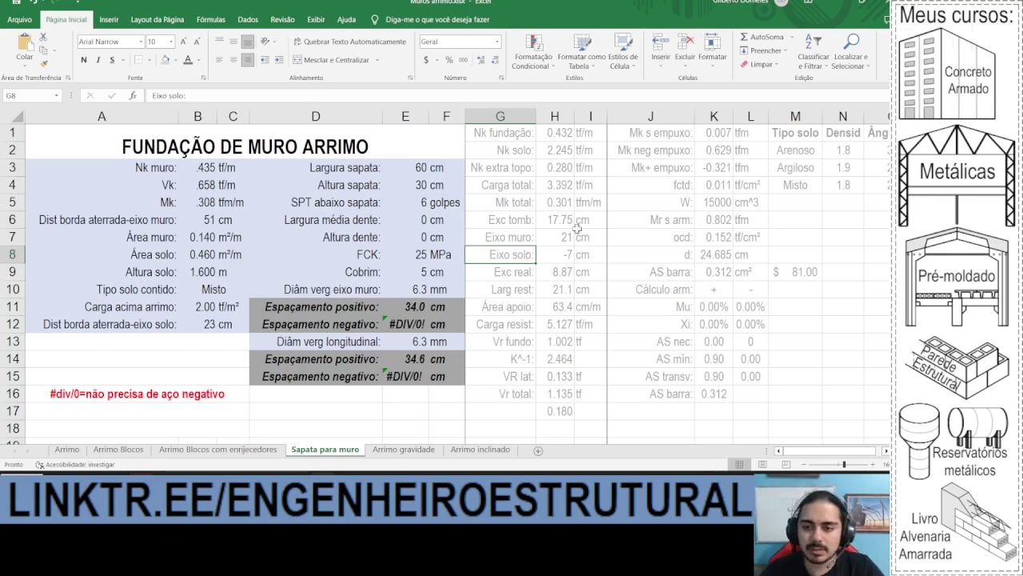
pyautogui.click(713, 167)
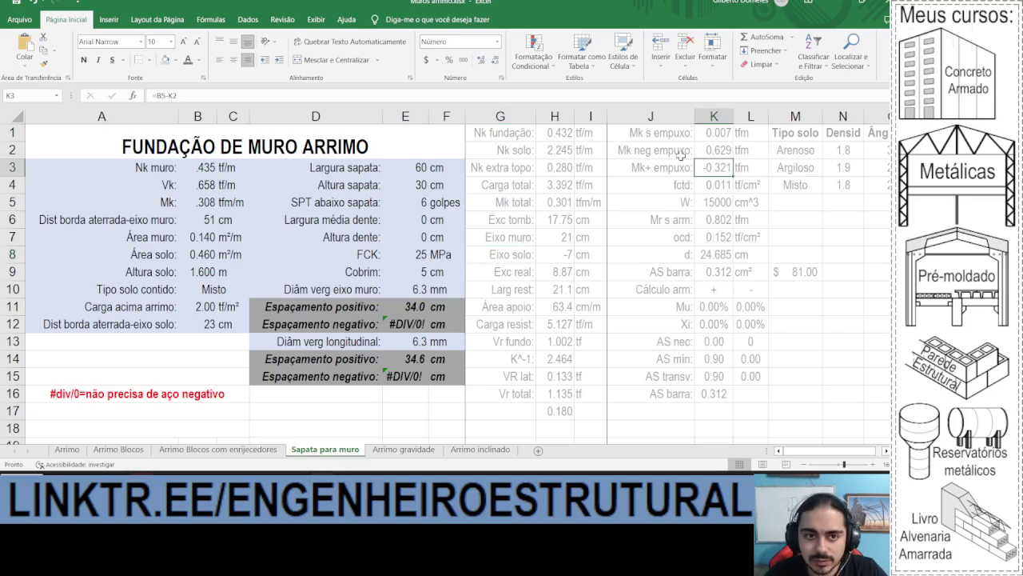
pyautogui.click(236, 94)
pyautogui.press('Return')
pyautogui.click(713, 306)
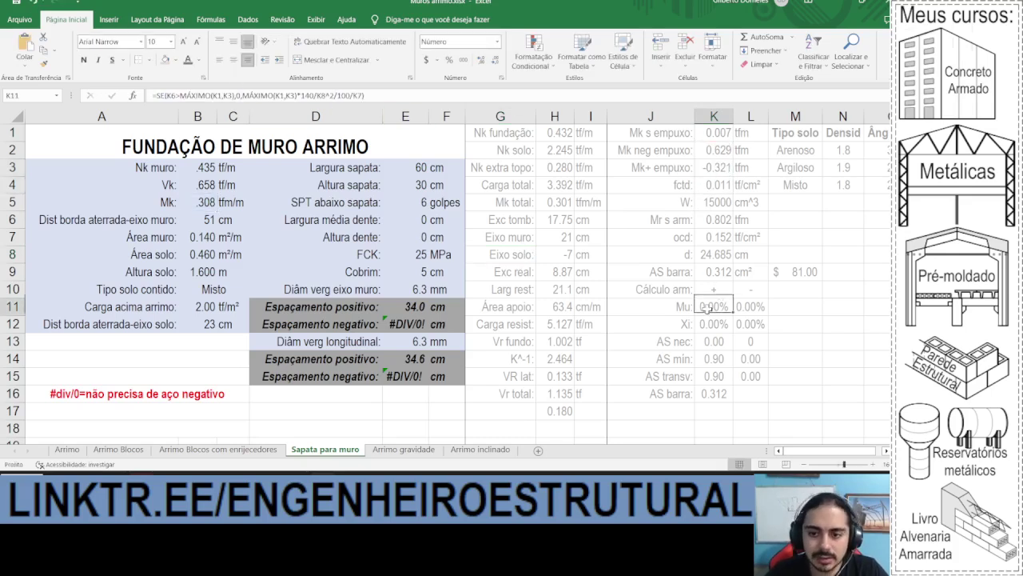
# Step: Check which cells the positive-reinforcement Mu formula refers to and review the Mr s arm formula
pyautogui.click(167, 95)
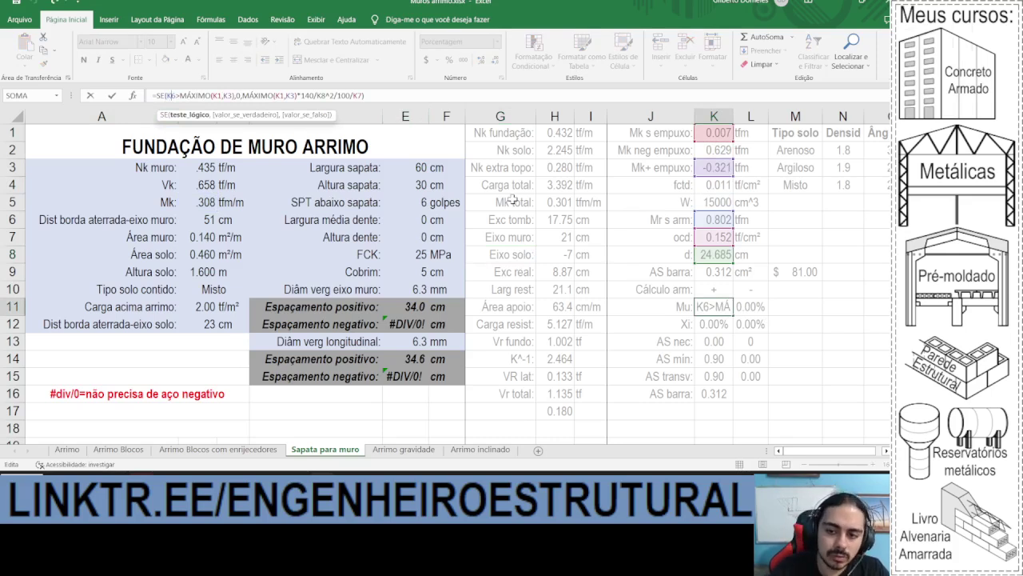
pyautogui.press('Return')
pyautogui.click(716, 219)
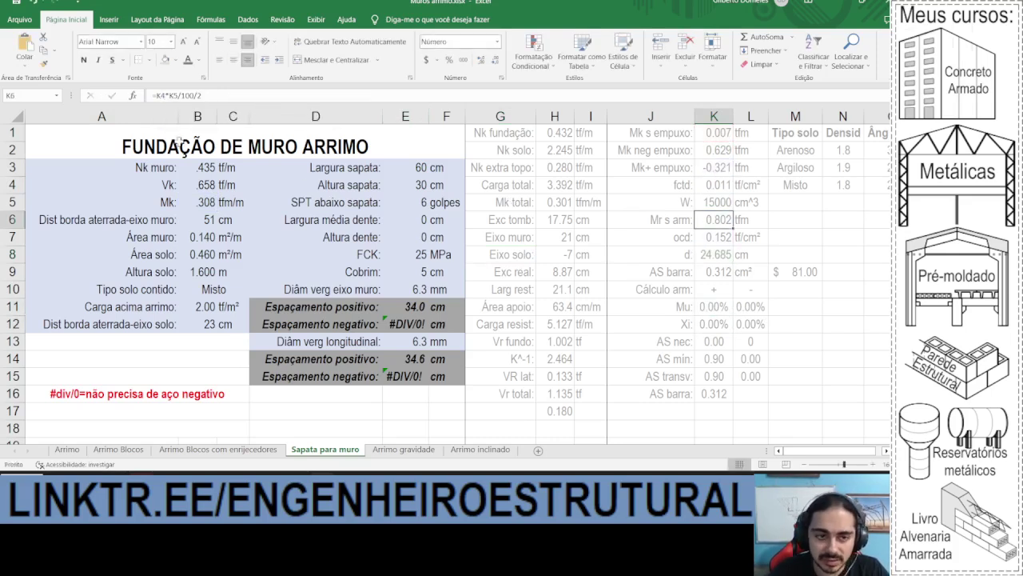
pyautogui.click(183, 95)
pyautogui.hotkey('ctrl', 'Return')
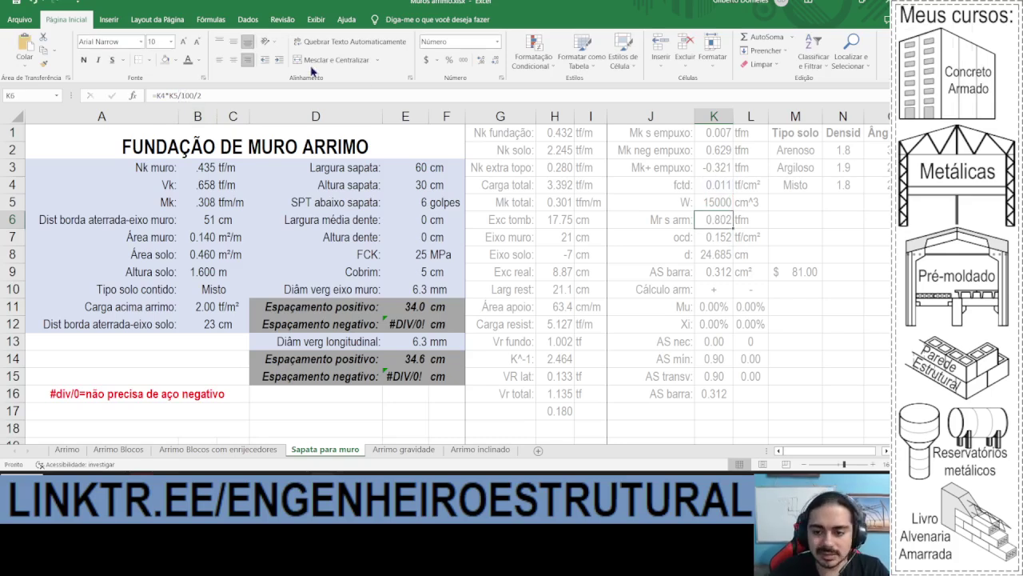
pyautogui.moveTo(709, 154); pyautogui.dragTo(701, 237)
pyautogui.click(676, 224)
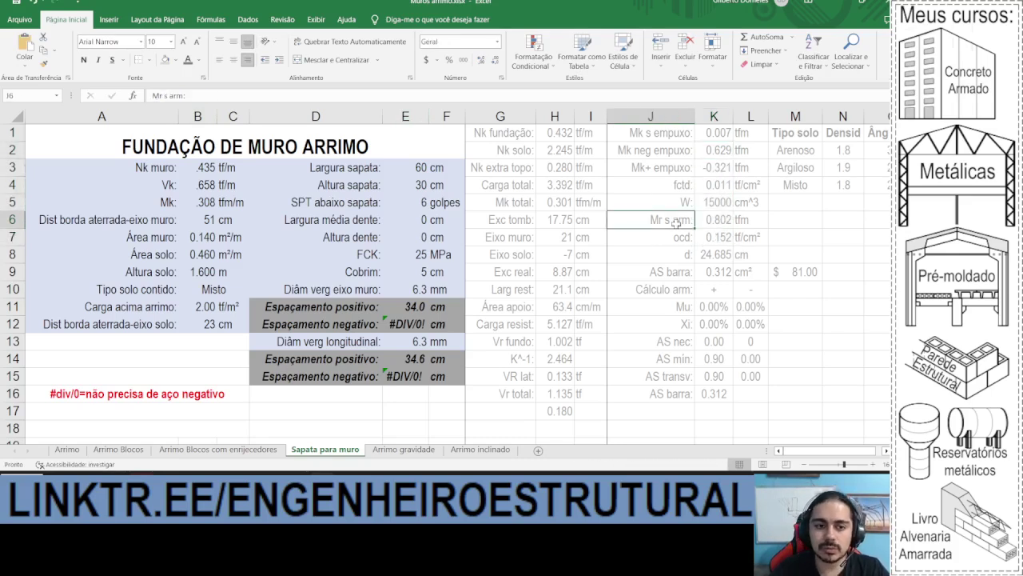
pyautogui.press('Home')
pyautogui.press('Up')
pyautogui.press('Up')
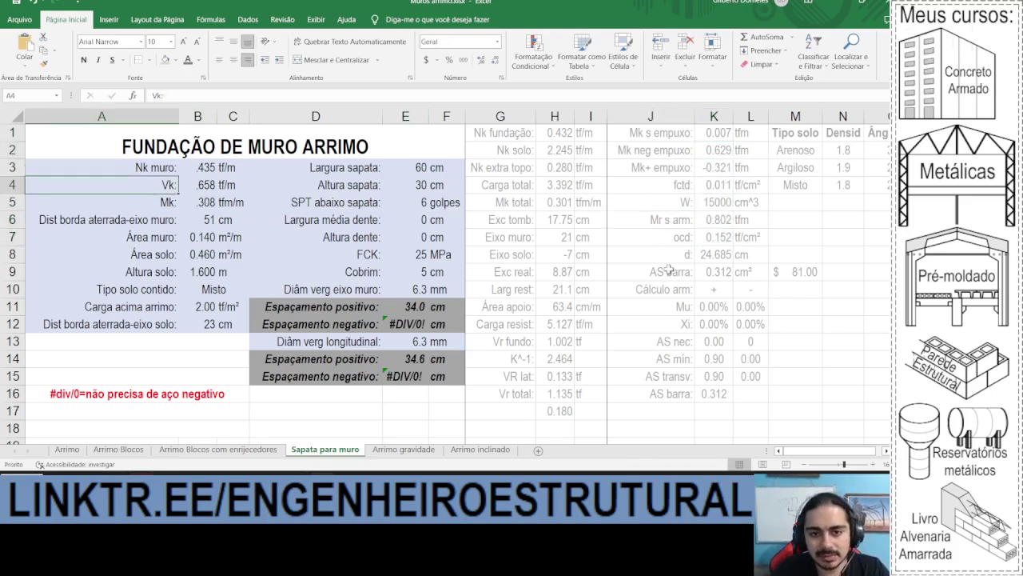
# Step: Try a footing height of 20 cm and undo the change
pyautogui.click(419, 186)
pyautogui.write('20')
pyautogui.press('Return')
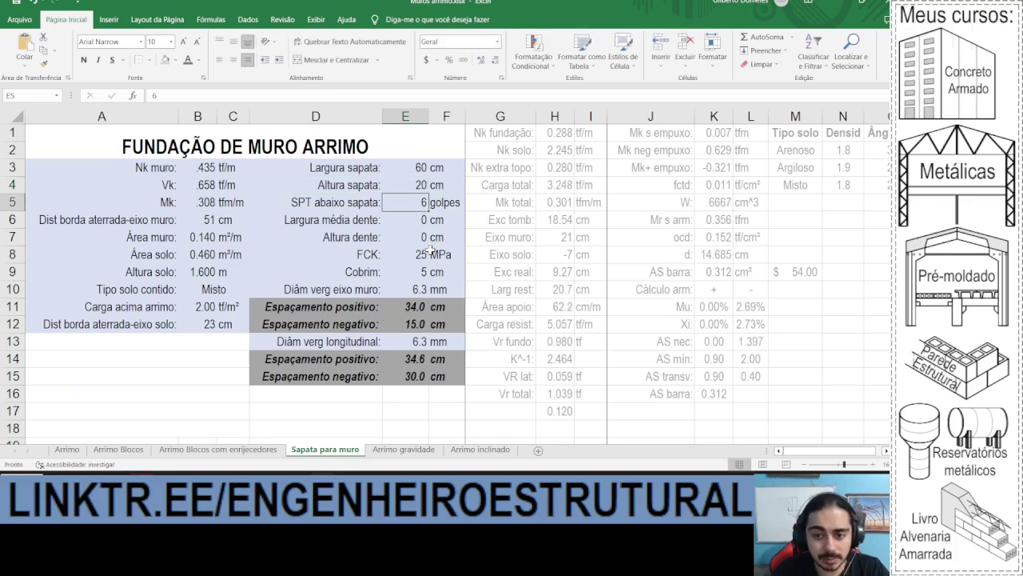
pyautogui.hotkey('ctrl', 'z')
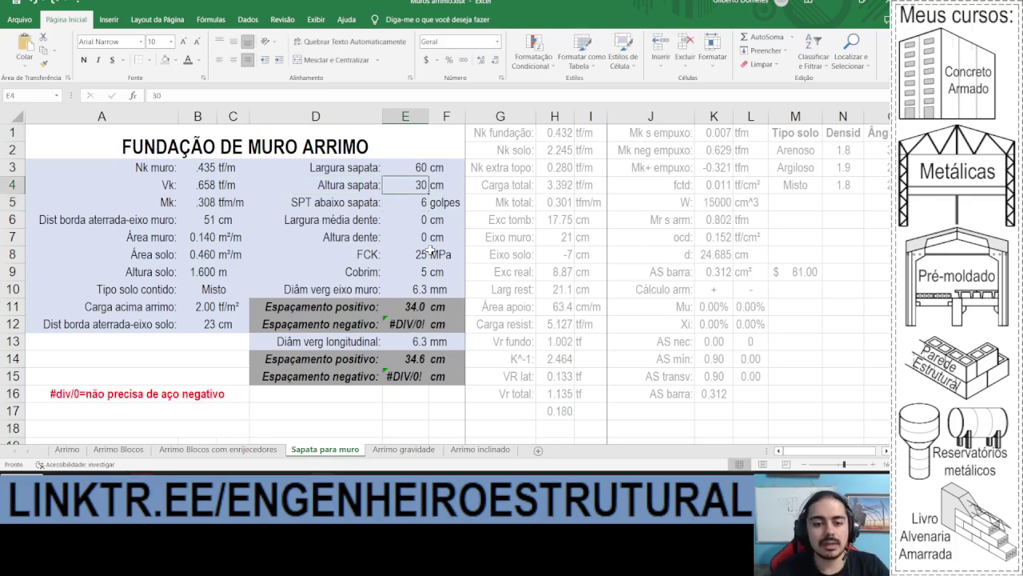
# Step: Try a footing height of 15 cm, check the negative AS nec formula, and undo the height change
pyautogui.write('15')
pyautogui.press('Return')
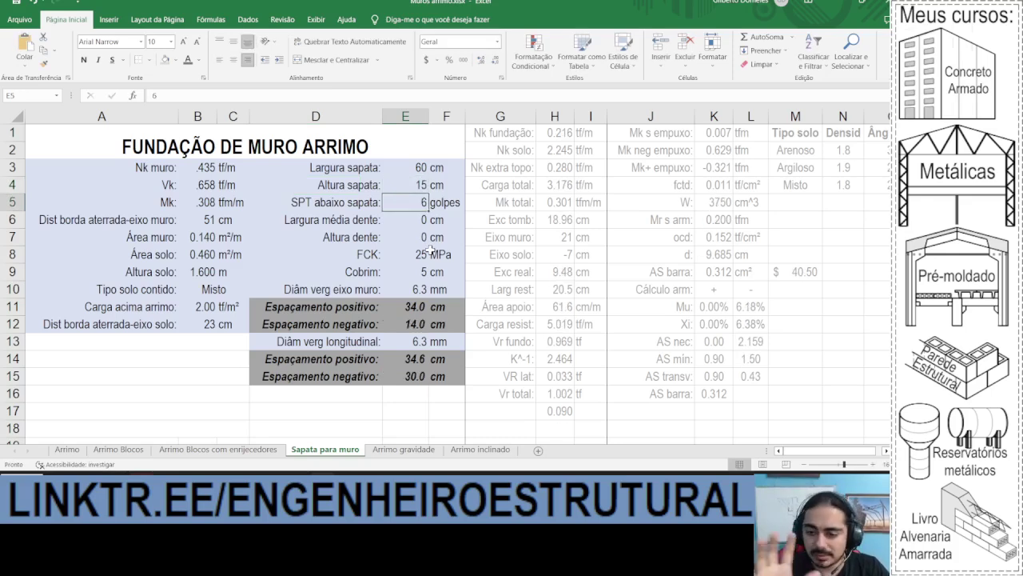
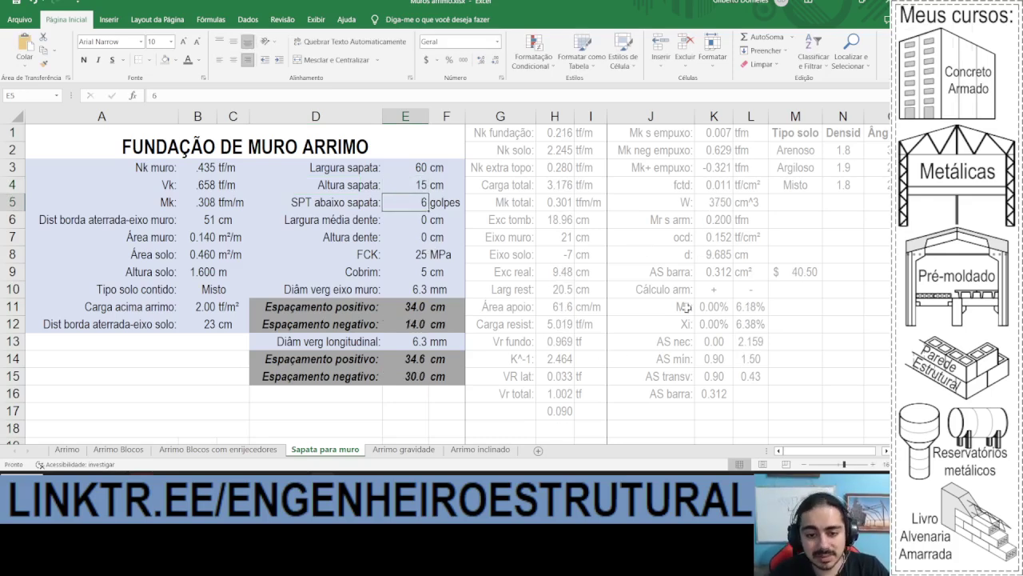
pyautogui.click(745, 342)
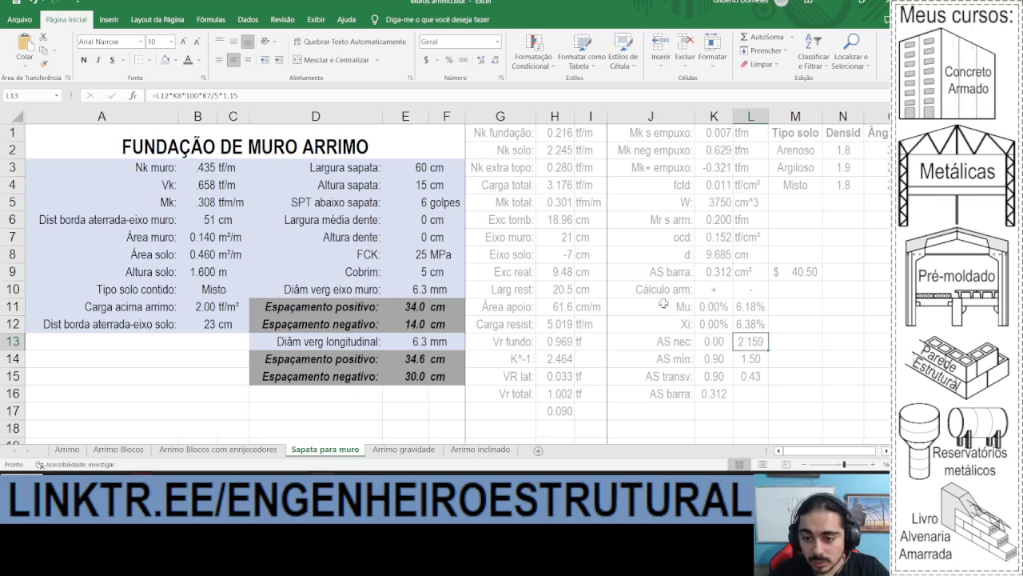
pyautogui.keyDown('ctrl'); pyautogui.scroll(-1, 432, 236); pyautogui.keyUp('ctrl')
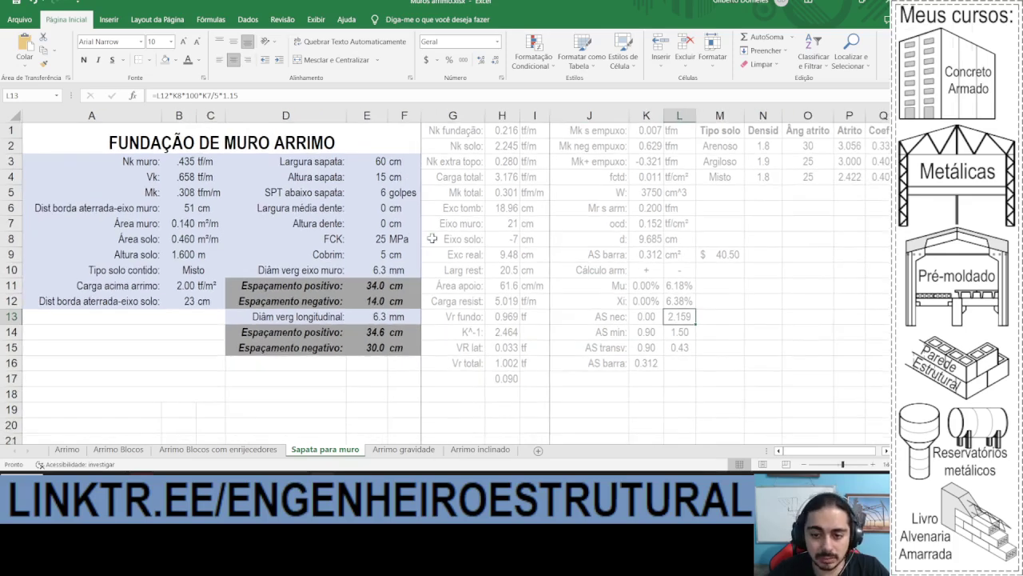
pyautogui.click(314, 225)
pyautogui.keyDown('ctrl'); pyautogui.scroll(1, 314, 226); pyautogui.keyUp('ctrl')
pyautogui.hotkey('ctrl', 'z')
pyautogui.hotkey('ctrl', 'z')
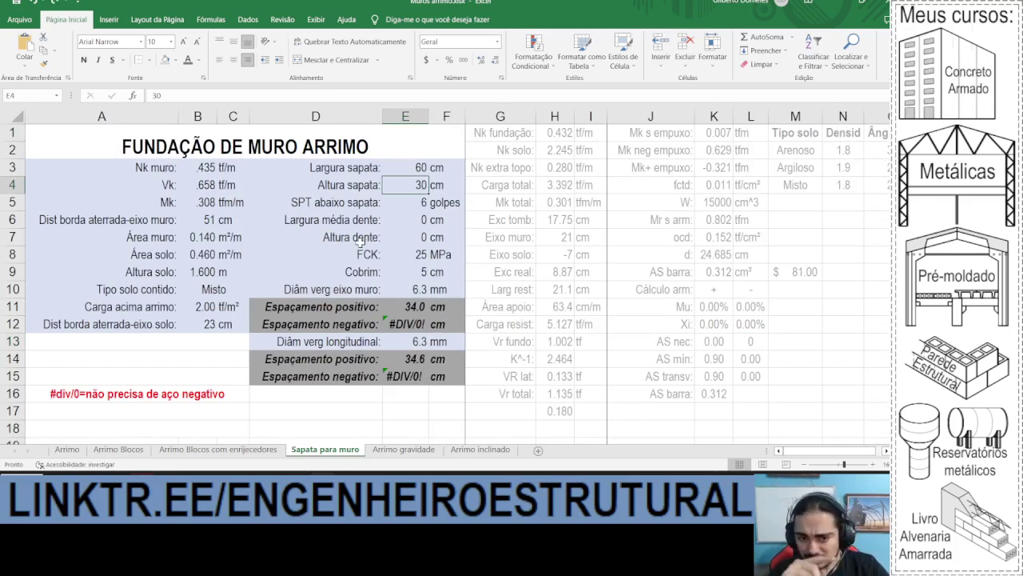
# Step: Add the footing height divided by 20 to the positive AS mín formula, giving =MÁXIMO(MÍNIMO(K13*2,E4*0.15,0.9),0.9,E4/20)
pyautogui.click(405, 306)
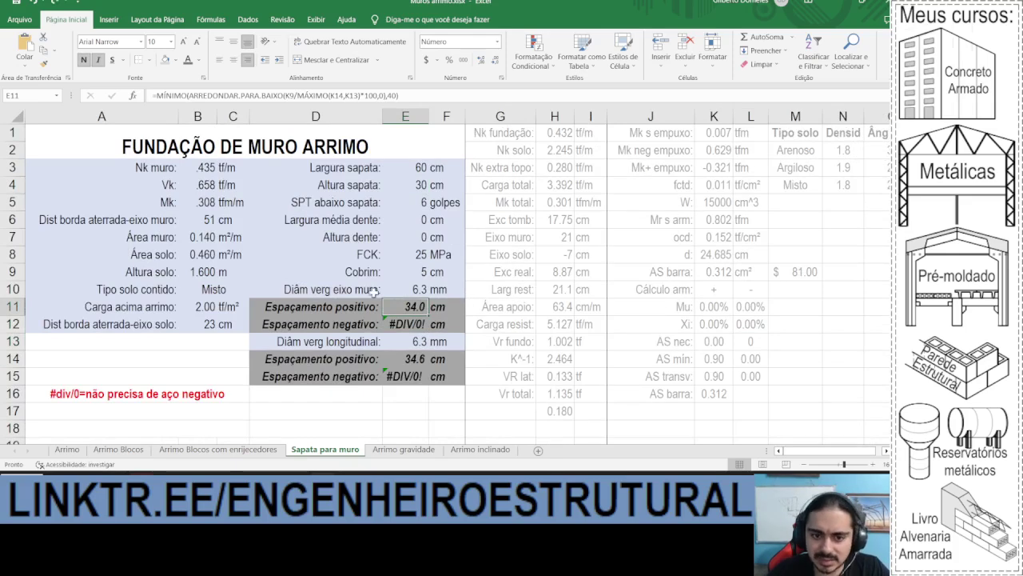
pyautogui.click(379, 289)
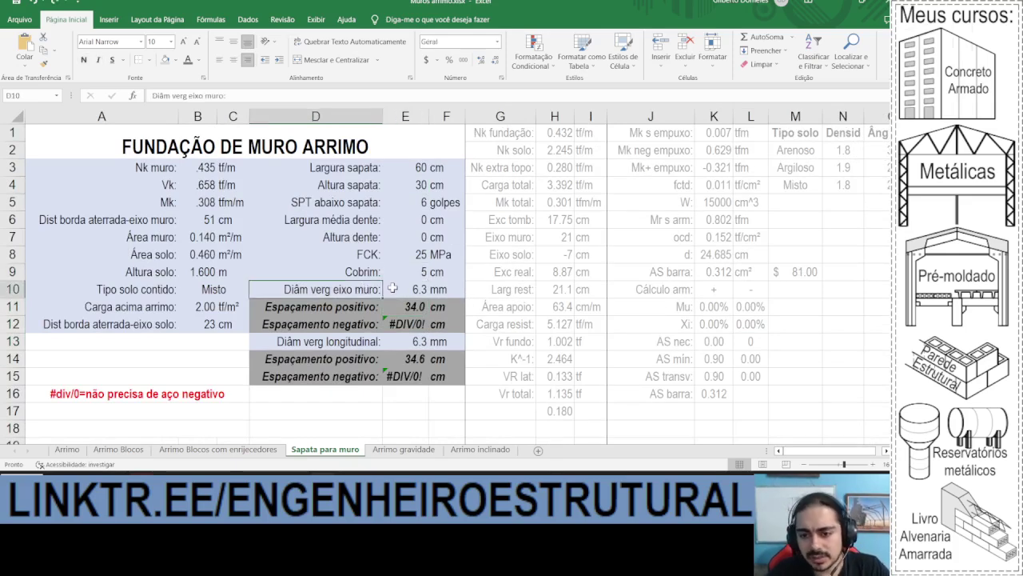
pyautogui.click(704, 361)
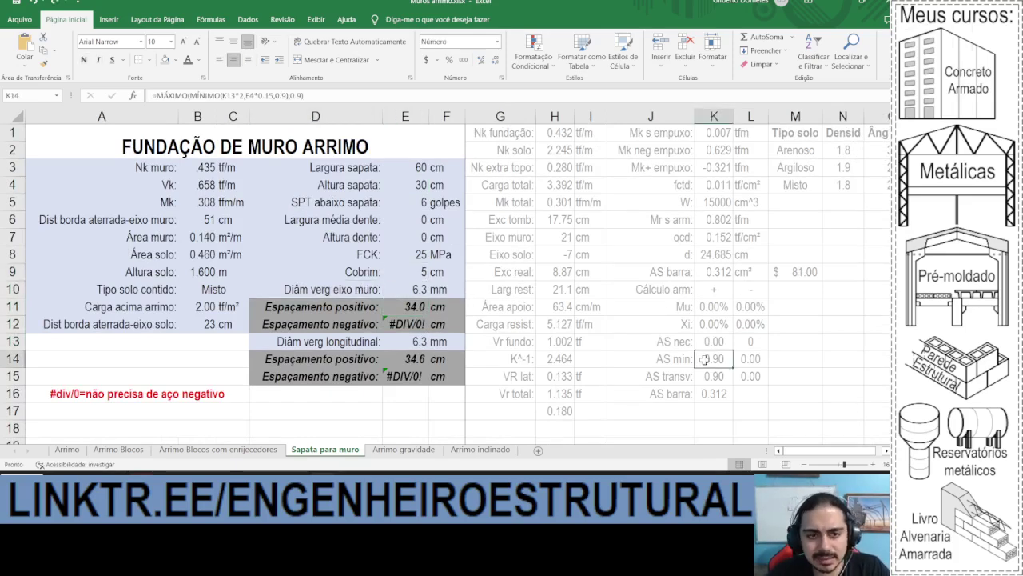
pyautogui.click(247, 95)
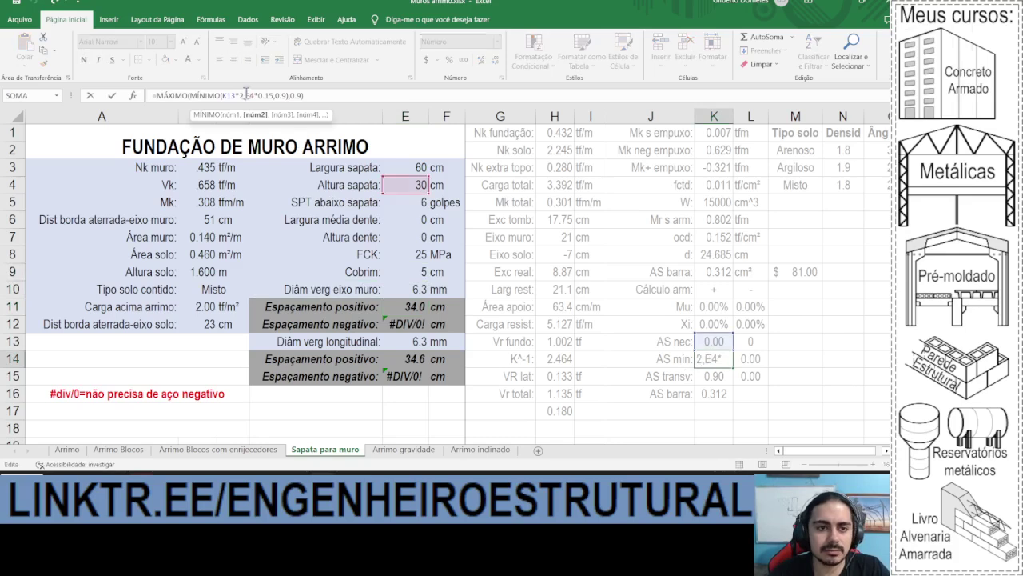
pyautogui.click(302, 96)
pyautogui.write(',')
pyautogui.click(411, 186)
pyautogui.write('/20')
pyautogui.hotkey('ctrl', 'Return')
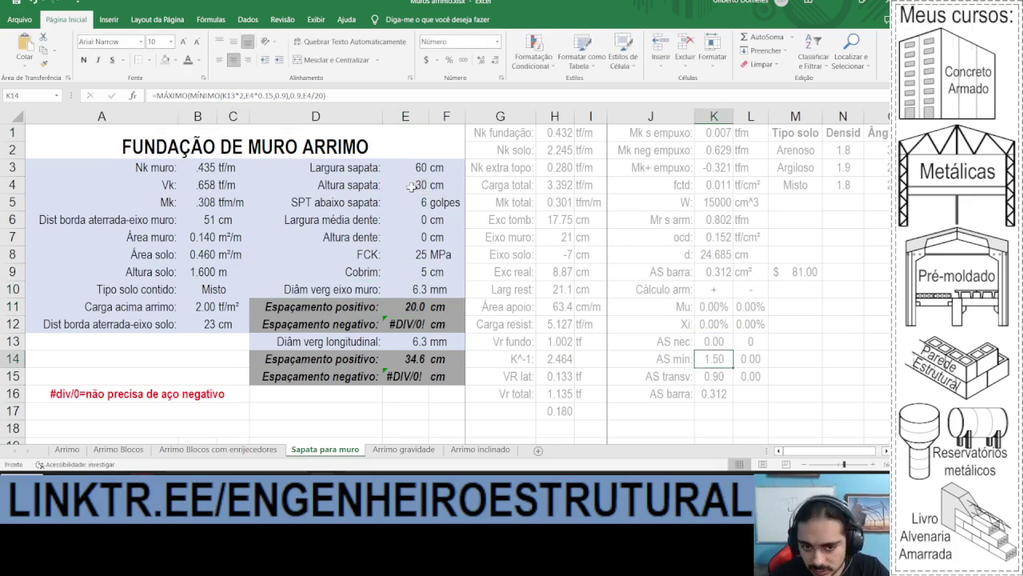
# Step: Set the footing's wall-axis bar diameter to 8 mm
pyautogui.click(407, 290)
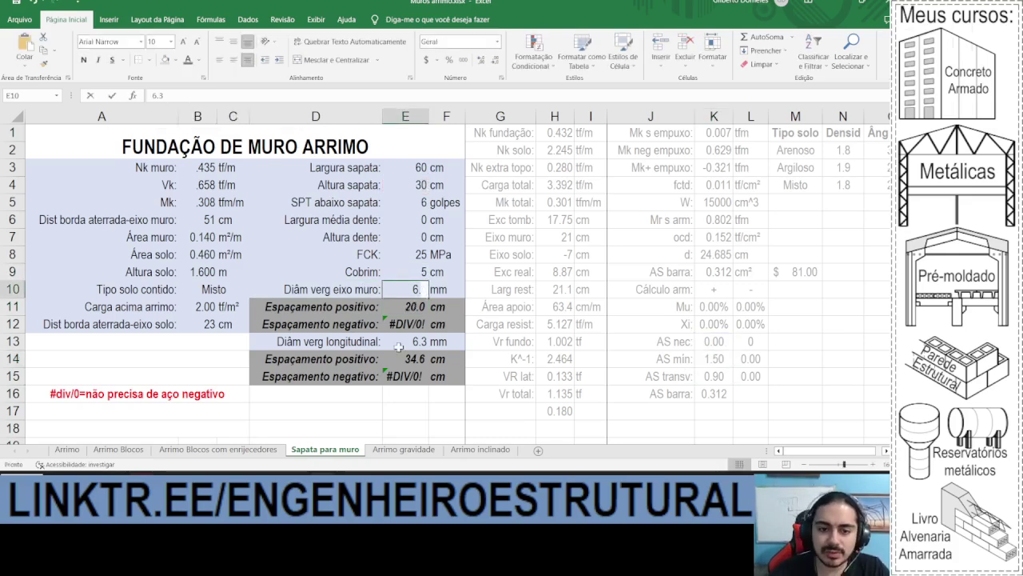
pyautogui.write('8')
pyautogui.press('Return')
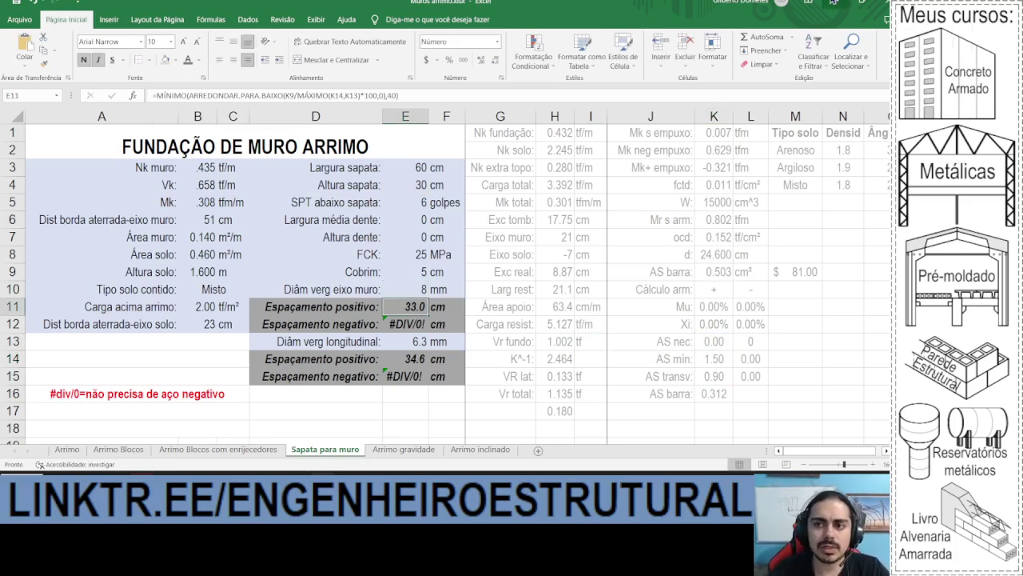
# Step: Switch to the AutoCAD drawing and begin the footing bar as a polyline 0.05 inside the footing's left edge midpoint, going 0.1 down
pyautogui.click(836, 3)
pyautogui.scroll(-2, 361, 235)
pyautogui.moveTo(360, 235); pyautogui.dragTo(279, 201, button='middle')
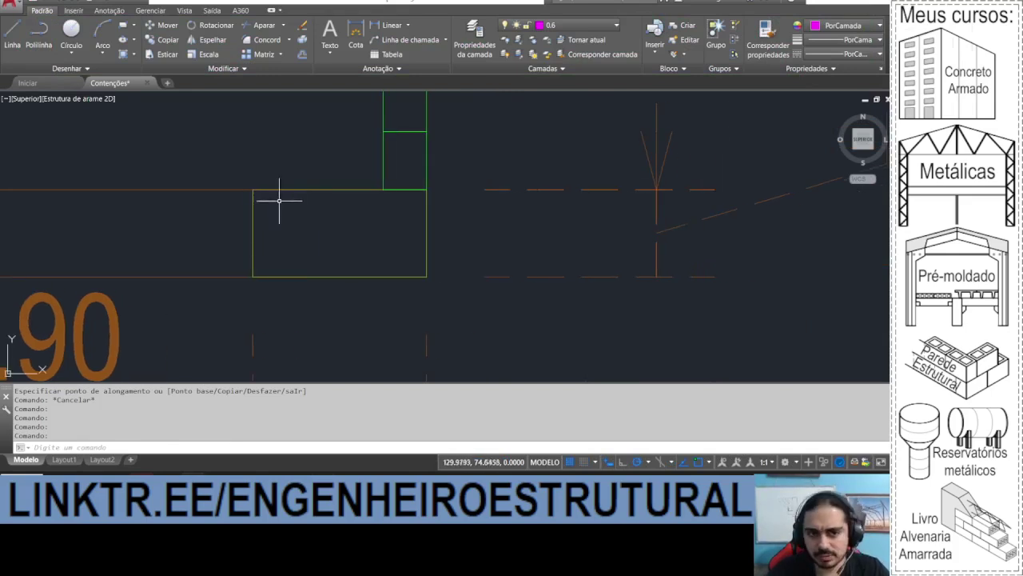
pyautogui.scroll(5, 387, 154)
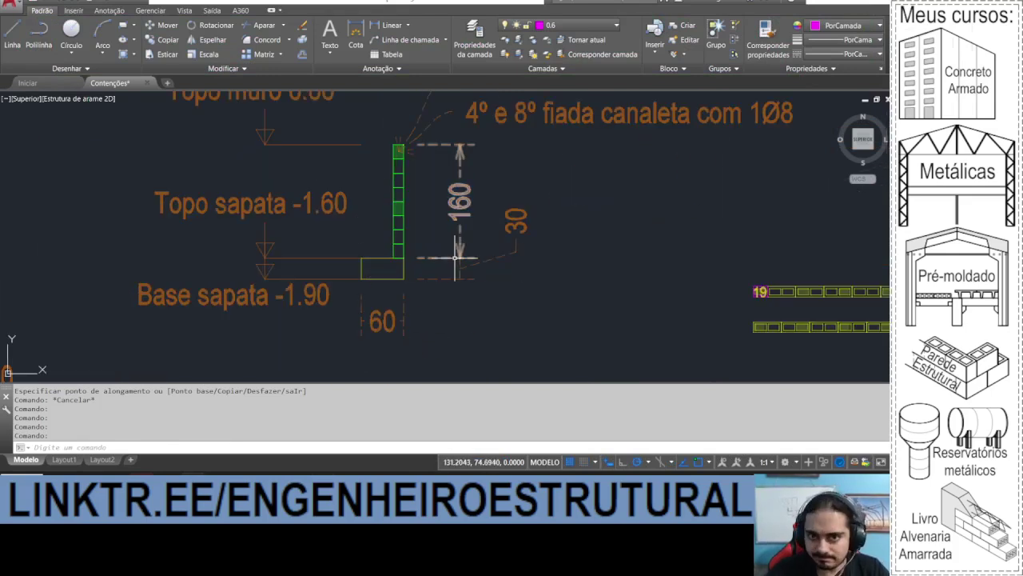
pyautogui.scroll(2, 342, 259)
pyautogui.scroll(3, 320, 285)
pyautogui.click(38, 36)
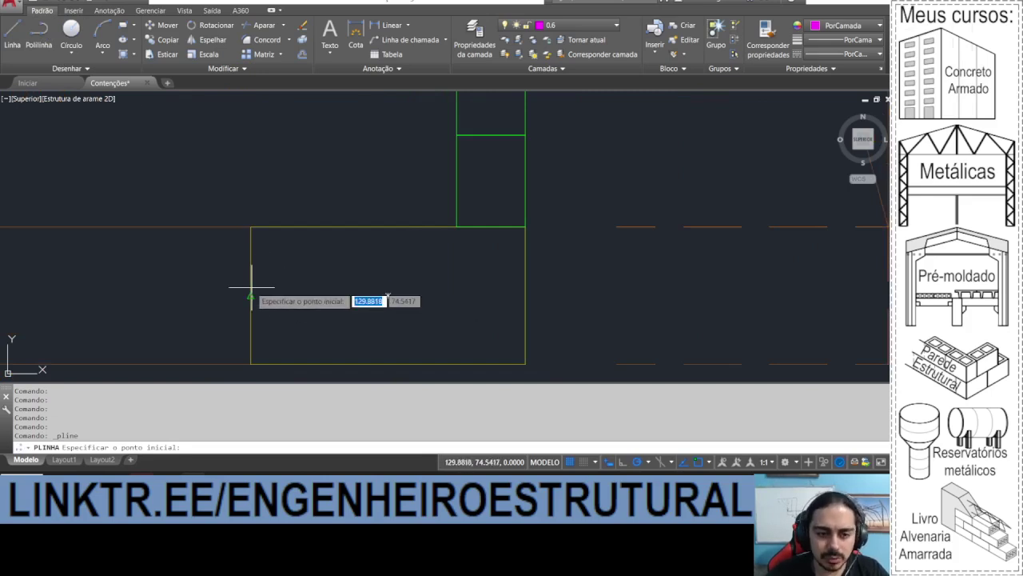
pyautogui.click(251, 295)
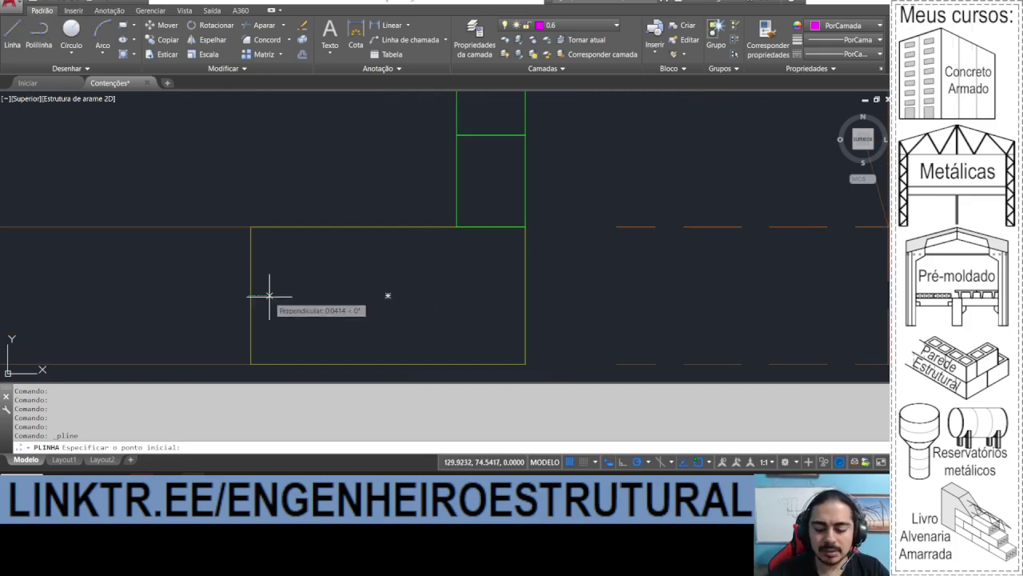
pyautogui.write('.05')
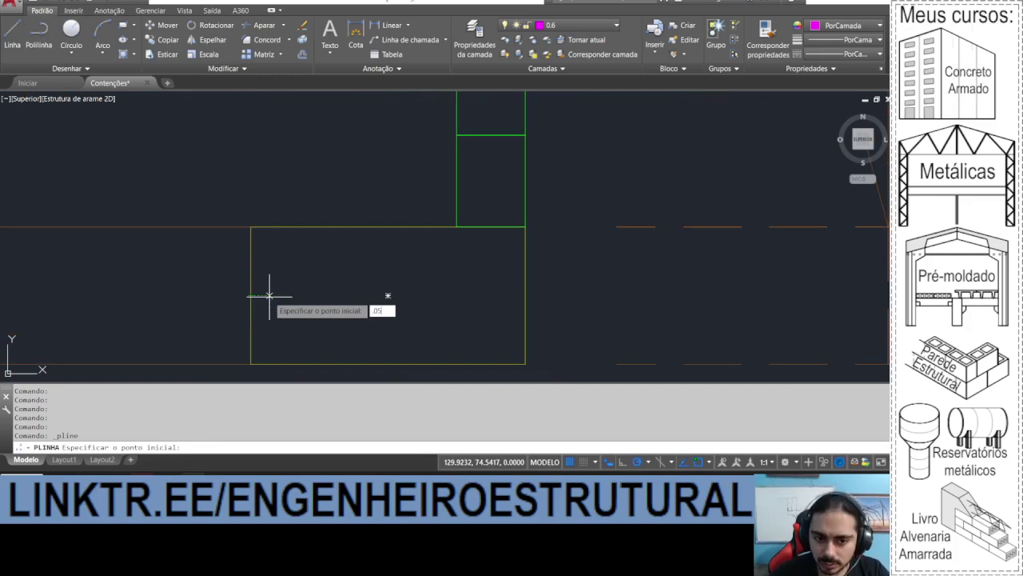
pyautogui.press('Return')
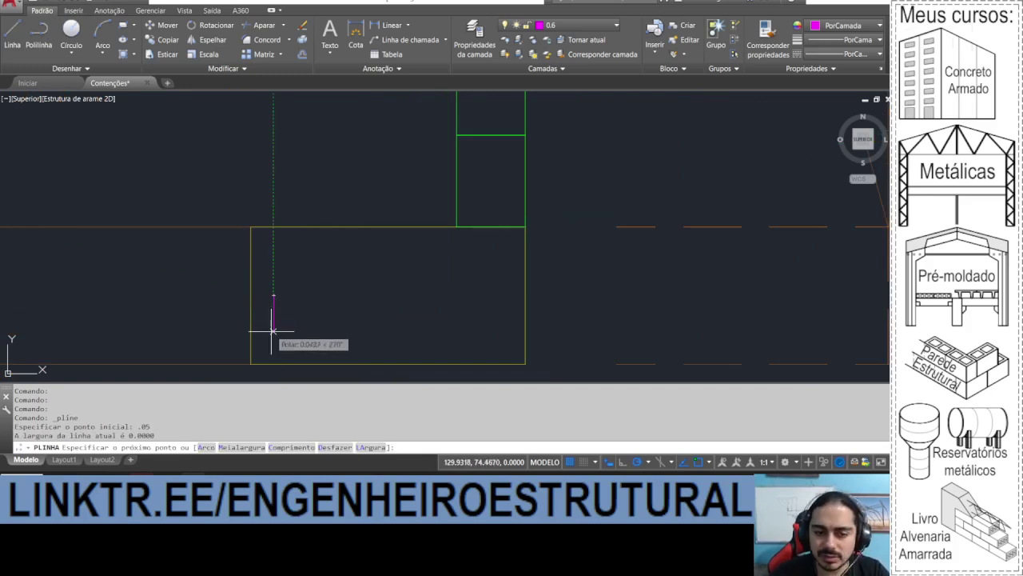
pyautogui.write('.1')
pyautogui.press('Return')
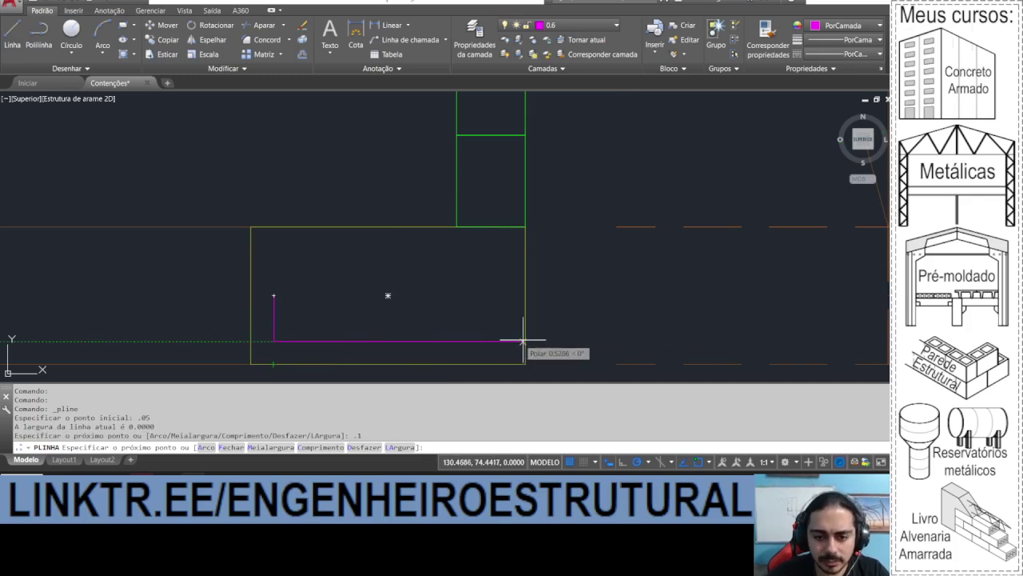
# Step: Complete the U-shaped footing bar with a 0.5 horizontal run and a 0.1 upward leg
pyautogui.write('.5')
pyautogui.press('Return')
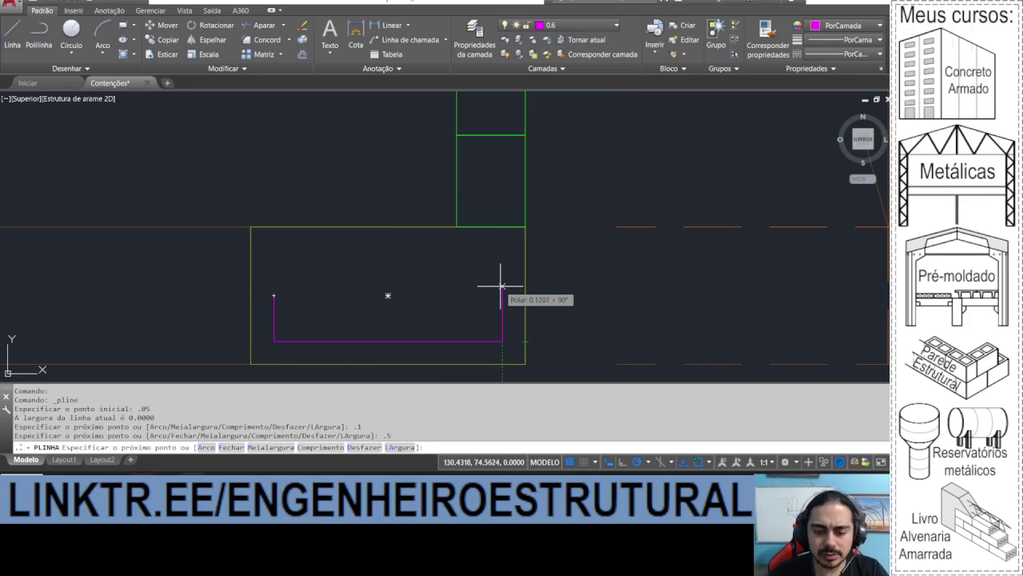
pyautogui.write('.1')
pyautogui.press('Return')
pyautogui.press('Escape')
pyautogui.scroll(-4, 498, 284)
pyautogui.click(451, 294)
pyautogui.click(442, 307)
pyautogui.press('Escape')
pyautogui.moveTo(418, 260); pyautogui.dragTo(422, 273, button='middle')
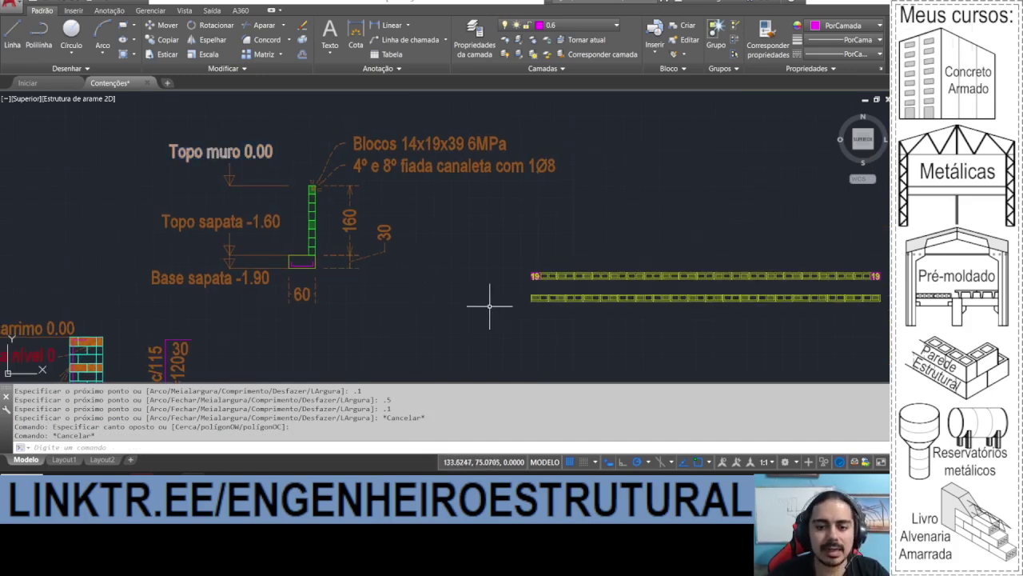
# Step: Move the two block-course plan views 5 units to the right, away from the wall section
pyautogui.moveTo(266, 180); pyautogui.dragTo(276, 184, button='middle')
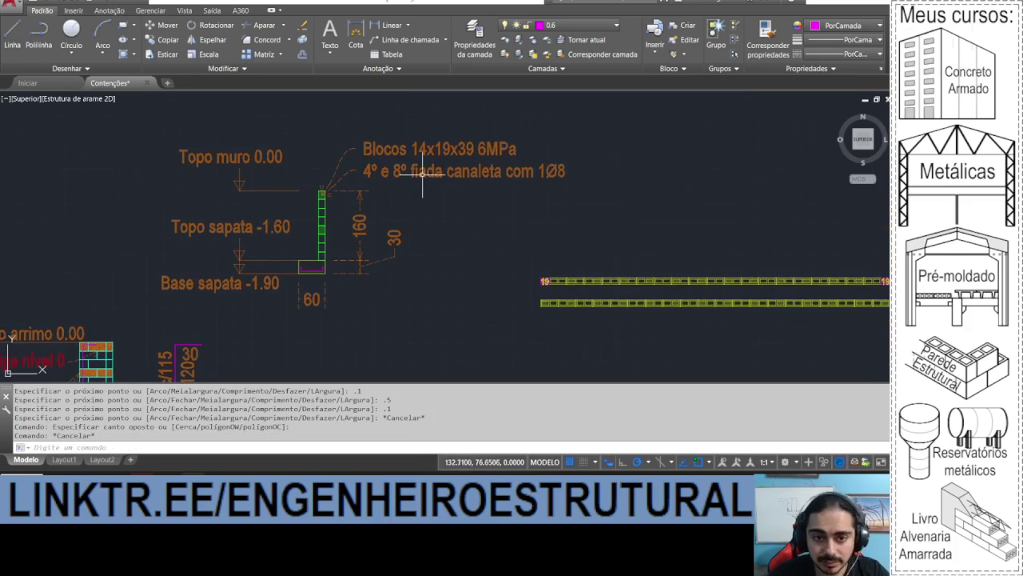
pyautogui.moveTo(464, 245); pyautogui.dragTo(334, 249, button='middle')
pyautogui.click(347, 246)
pyautogui.scroll(-2, 411, 269)
pyautogui.click(645, 312)
pyautogui.scroll(2, 448, 281)
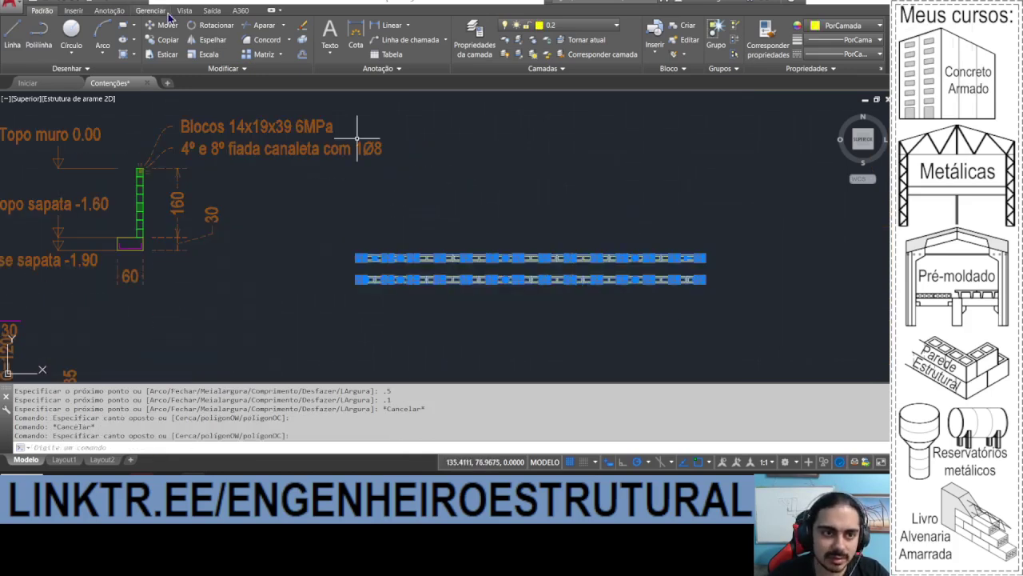
pyautogui.click(163, 25)
pyautogui.click(356, 219)
pyautogui.write('5')
pyautogui.press('Return')
# Step: Copy the block wall with its footing and bar 8 units to the right of the original section
pyautogui.click(104, 150)
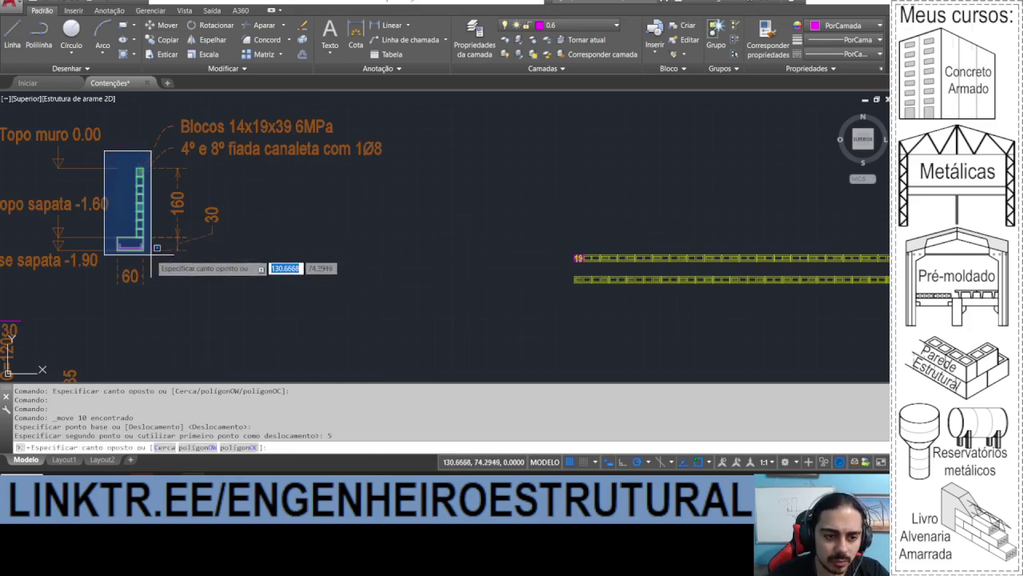
pyautogui.click(151, 254)
pyautogui.click(162, 39)
pyautogui.click(225, 282)
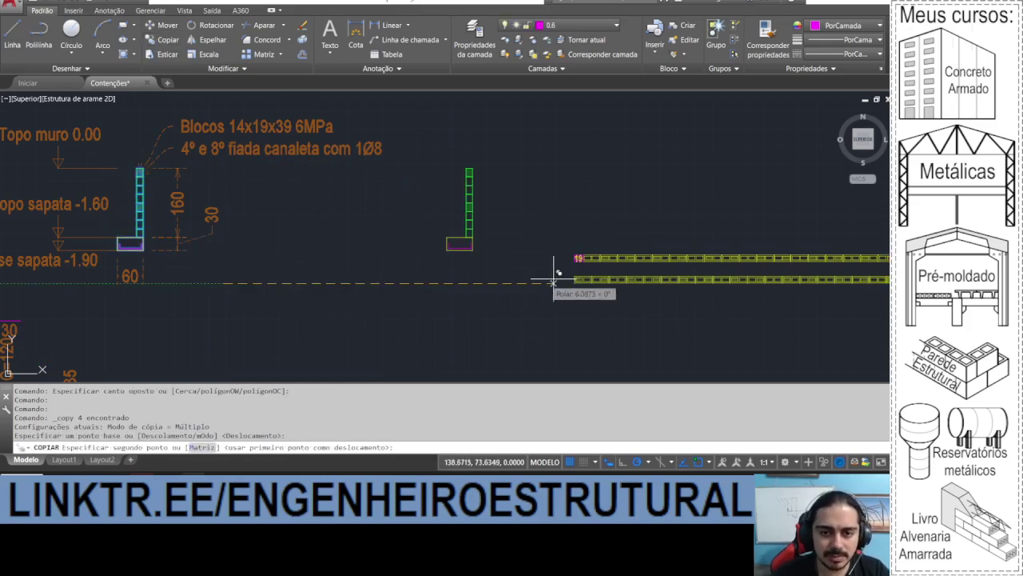
pyautogui.write('8')
pyautogui.press('Return')
pyautogui.press('Escape')
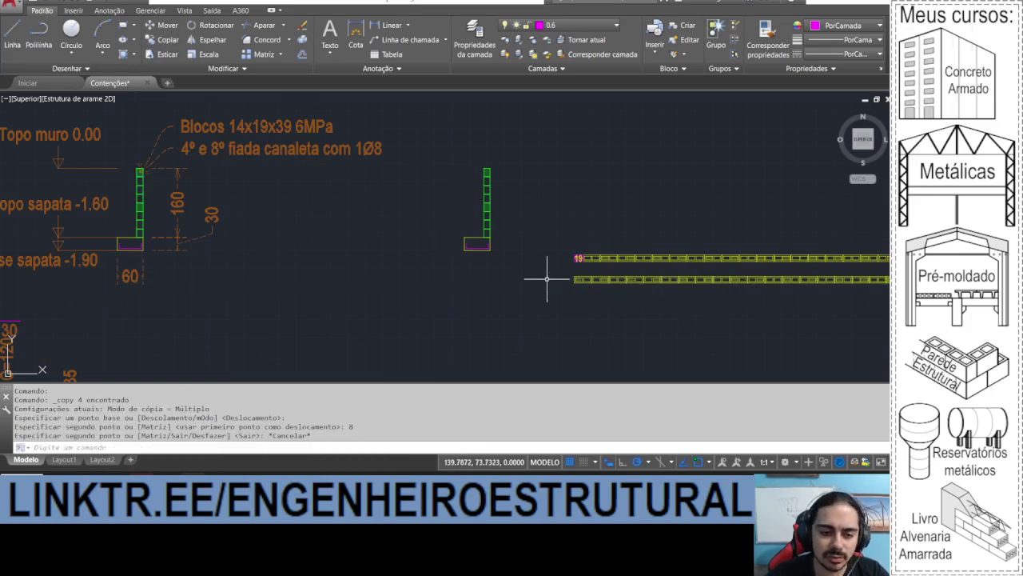
# Step: Delete the bar polyline from the original section's footing and switch back to the Excel calculation sheet
pyautogui.scroll(4, 132, 251)
pyautogui.click(142, 242)
pyautogui.click(134, 243)
pyautogui.click(128, 245)
pyautogui.scroll(-5, 329, 254)
pyautogui.moveTo(391, 248); pyautogui.dragTo(288, 248, button='middle')
pyautogui.press('Delete')
pyautogui.scroll(5, 390, 245)
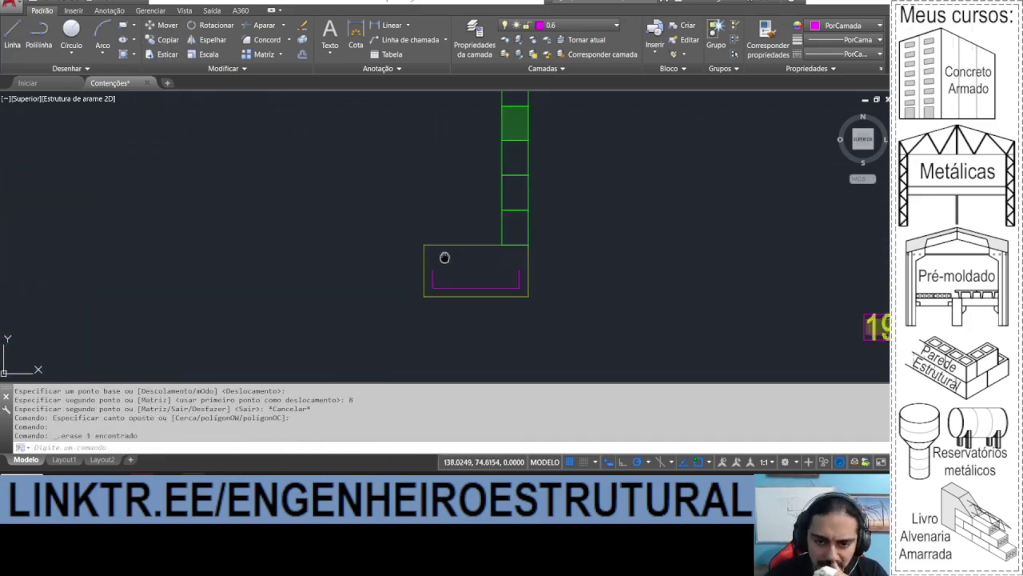
pyautogui.hotkey('alt', 'Tab')
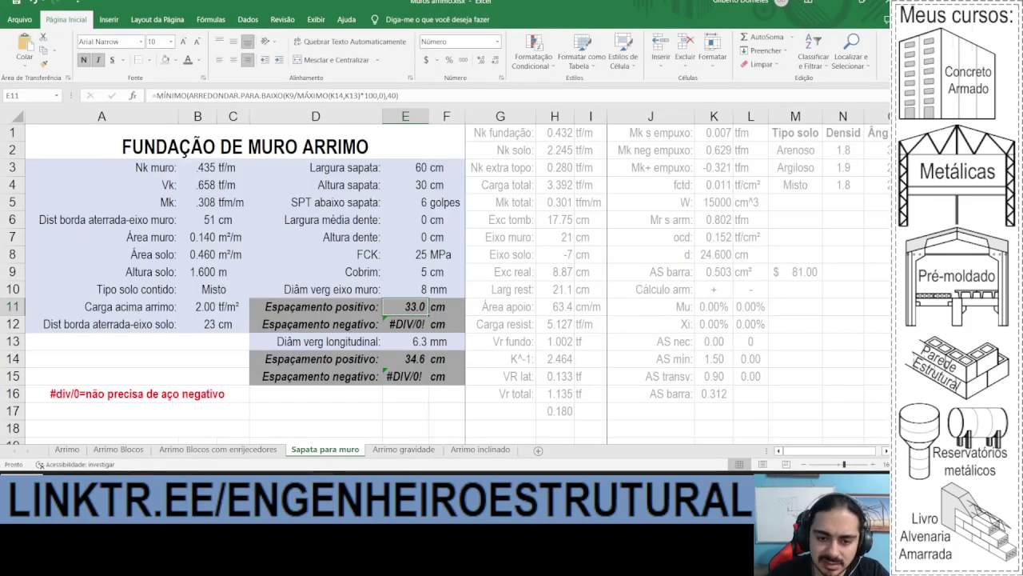
# Step: Switch to the AutoCAD drawing and draw a circle of radius 0.01 inside the copied section's U-shaped footing bar
pyautogui.hotkey('alt', 'Tab')
pyautogui.scroll(3, 412, 312)
pyautogui.scroll(2, 283, 244)
pyautogui.click(80, 29)
pyautogui.scroll(4, 320, 283)
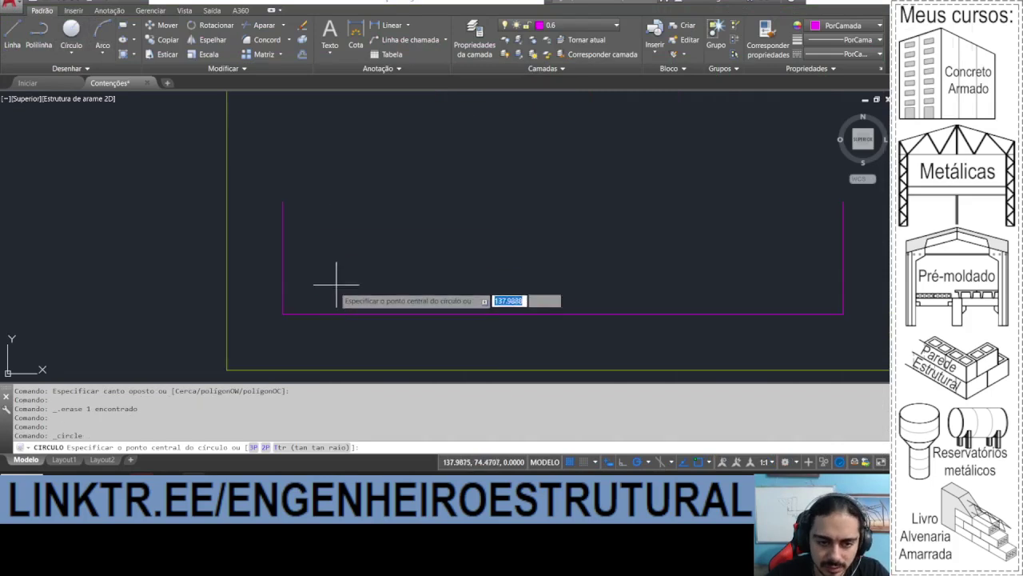
pyautogui.click(333, 284)
pyautogui.write('.01')
pyautogui.press('Return')
# Step: Relocate the small circle into the lower-left inside corner of the U-shaped footing bar
pyautogui.click(334, 281)
pyautogui.click(295, 245)
pyautogui.hotkey('ctrl', 'x')
pyautogui.hotkey('ctrl', 'v')
pyautogui.click(282, 313)
# Step: Copy the corner circle about 0.35 to the right along the footing bar
pyautogui.click(251, 267)
pyautogui.click(354, 343)
pyautogui.scroll(-4, 239, 267)
pyautogui.click(165, 39)
pyautogui.scroll(2, 360, 272)
pyautogui.click(300, 232)
pyautogui.write('3')
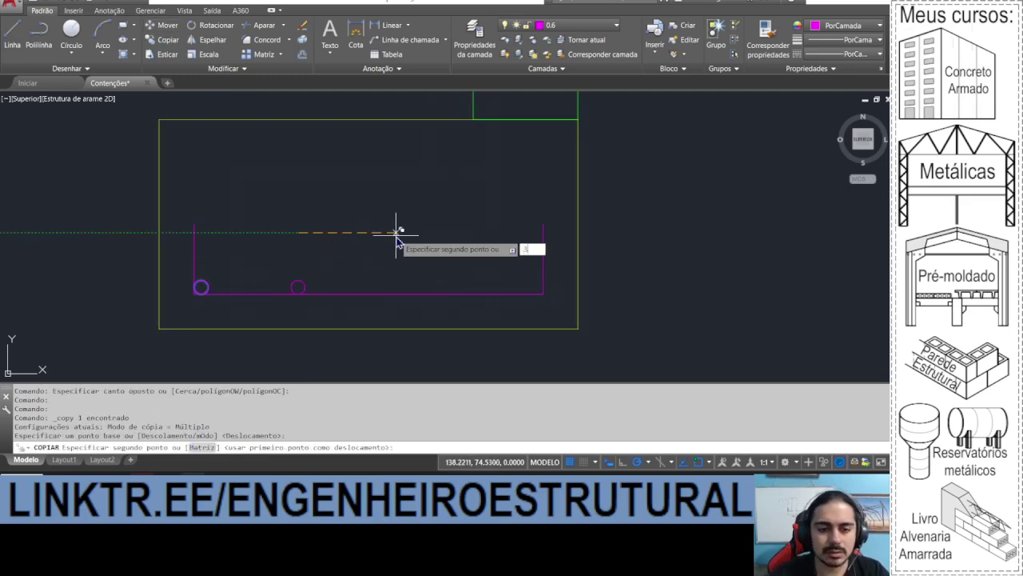
pyautogui.press('Escape')
# Step: Move both longitudinal bar circles 0.065 to the right along the footing bar
pyautogui.click(109, 240)
pyautogui.click(486, 328)
pyautogui.scroll(2, 408, 230)
pyautogui.click(164, 25)
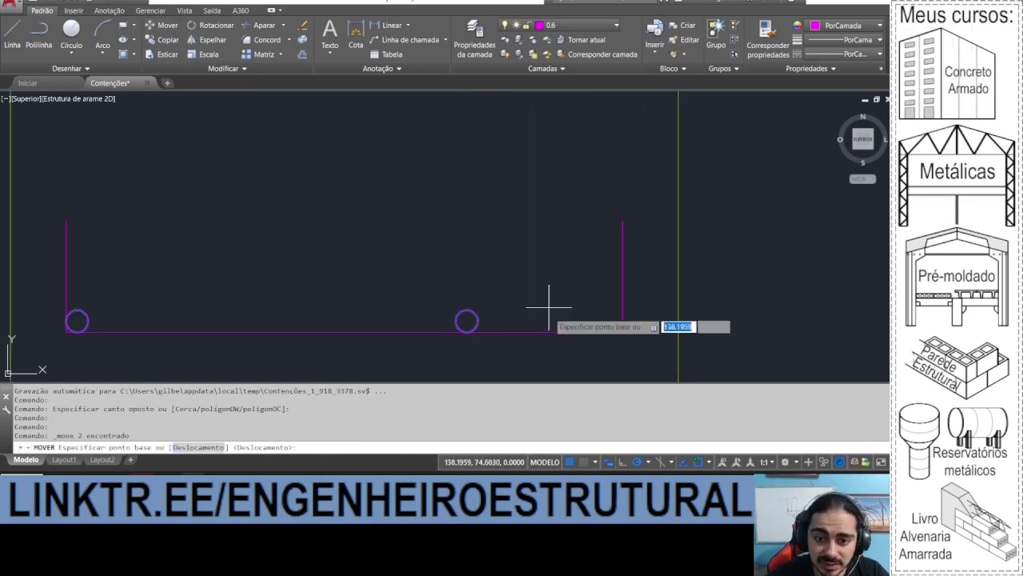
pyautogui.click(466, 321)
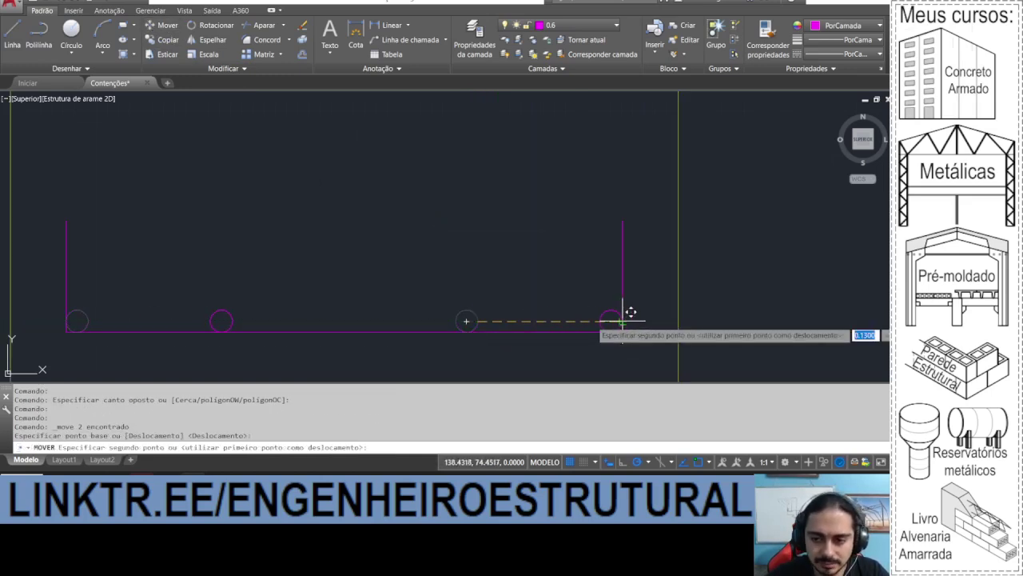
pyautogui.write('.065')
pyautogui.press('Return')
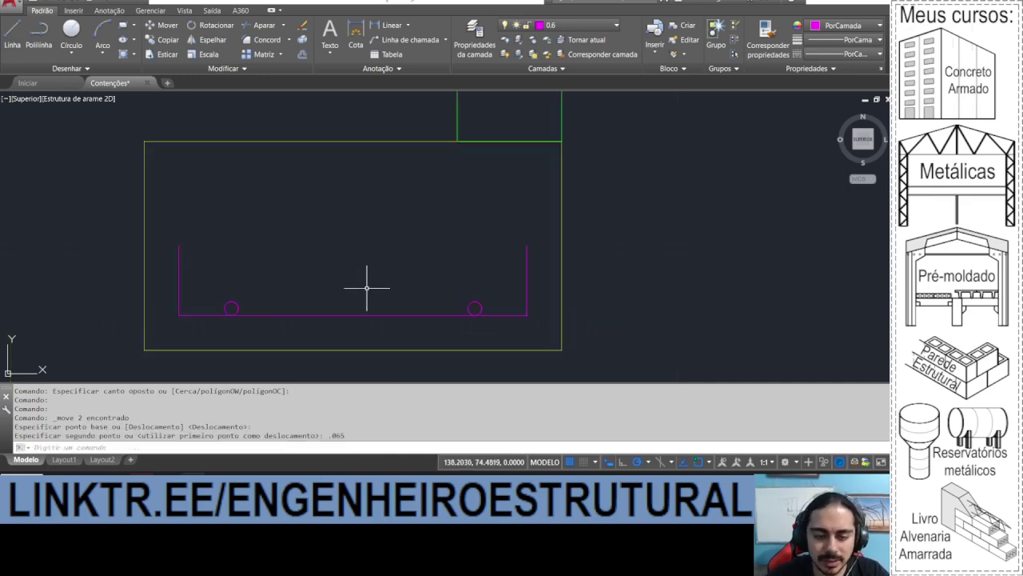
# Step: Copy the U-shaped footing bar 0.5 straight down, below the copied section's footing
pyautogui.scroll(-8, 366, 286)
pyautogui.scroll(-4, 320, 263)
pyautogui.scroll(2, 316, 263)
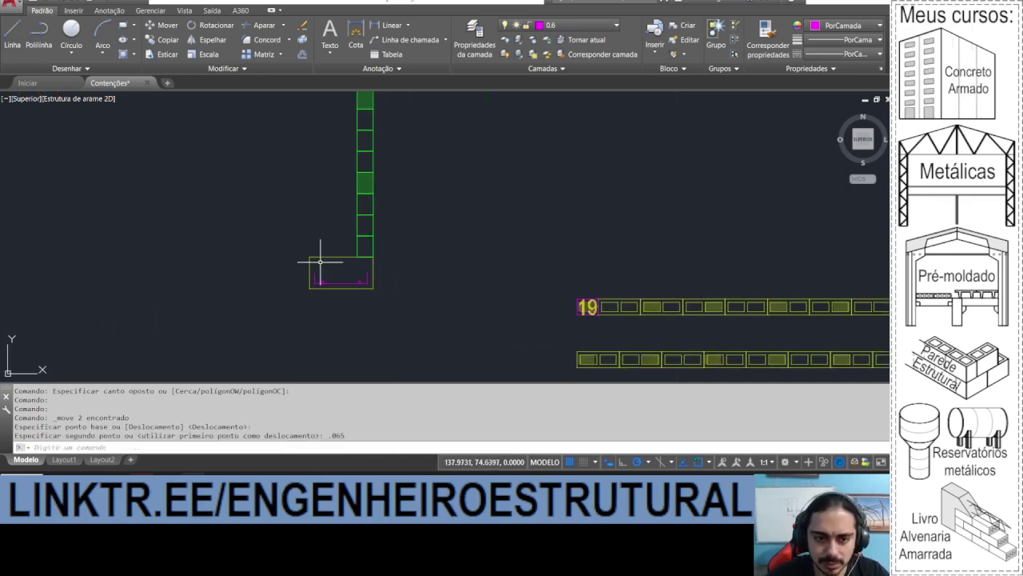
pyautogui.click(336, 286)
pyautogui.click(333, 280)
pyautogui.scroll(-2, 345, 249)
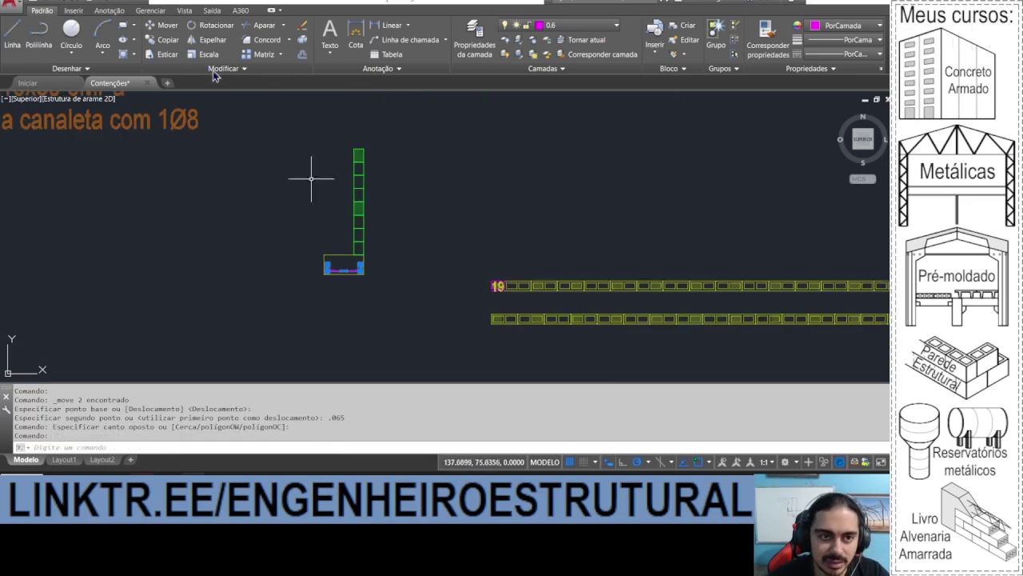
pyautogui.click(166, 40)
pyautogui.click(453, 247)
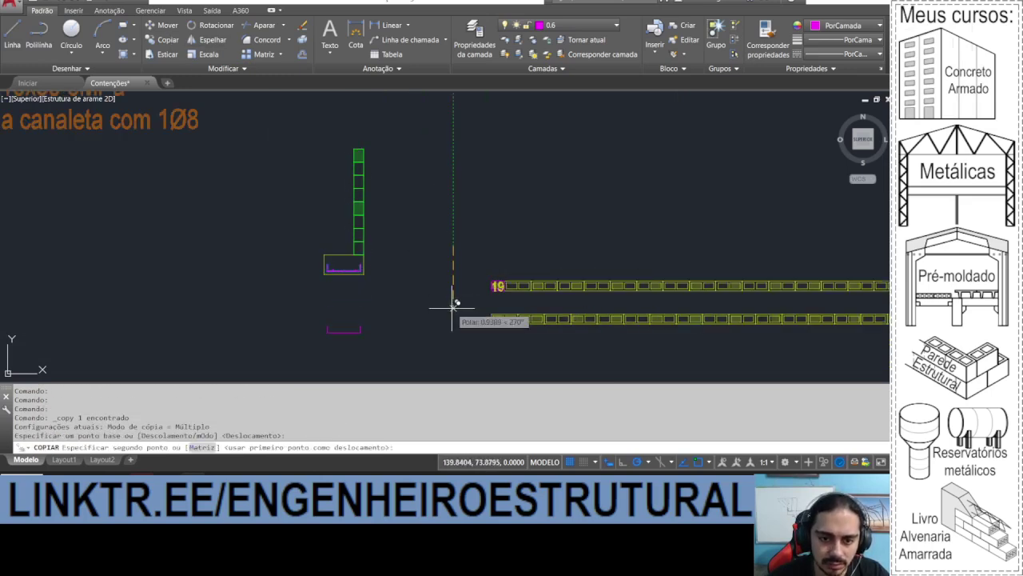
pyautogui.write('.5')
pyautogui.press('Return')
pyautogui.press('Escape')
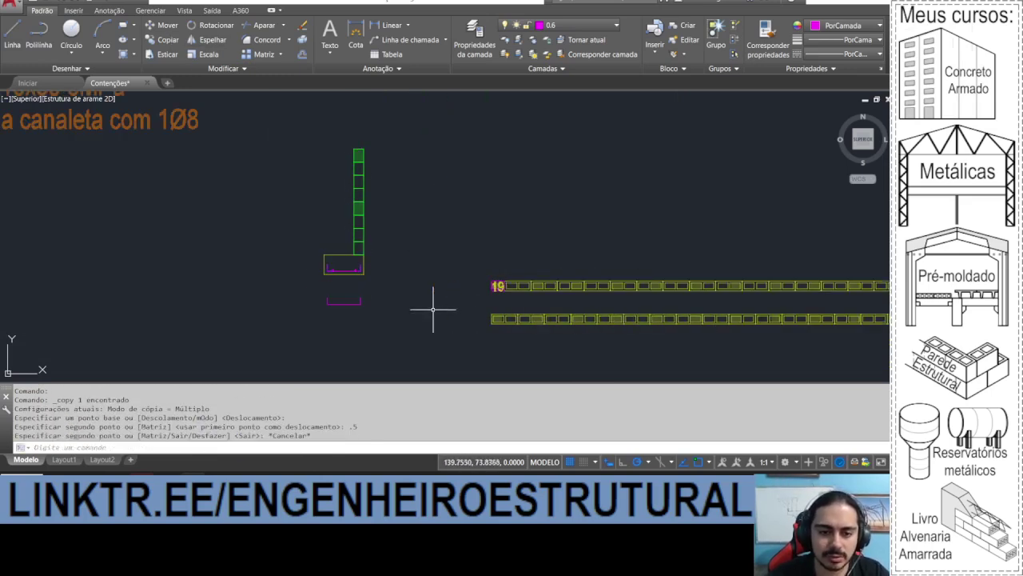
# Step: Copy the "Base sapata -1.90" text from the original section and place it under the detached bar
pyautogui.scroll(-3, 373, 175)
pyautogui.click(187, 218)
pyautogui.hotkey('ctrl', 'c')
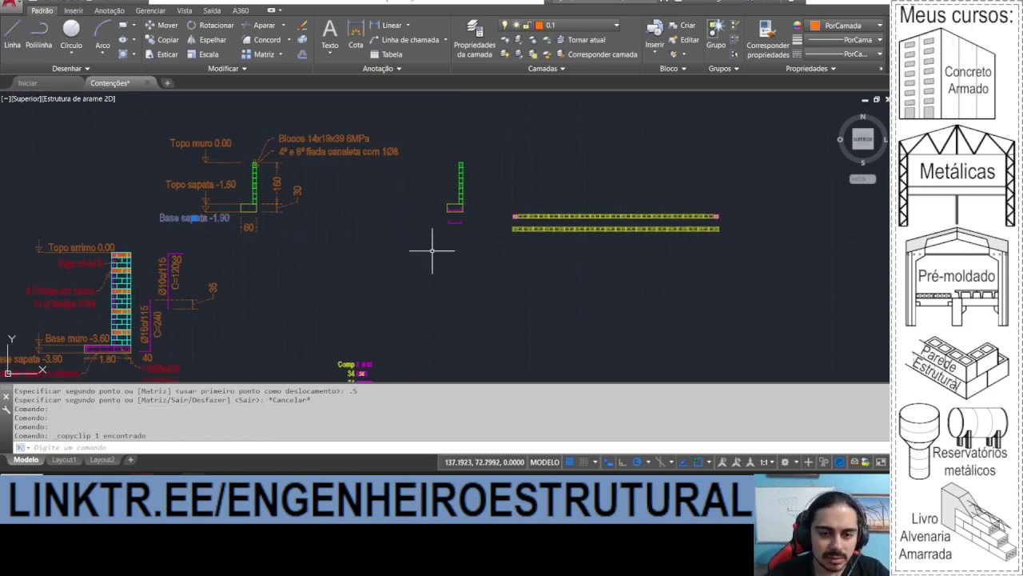
pyautogui.scroll(3, 434, 239)
pyautogui.hotkey('ctrl', 'v')
pyautogui.click(441, 220)
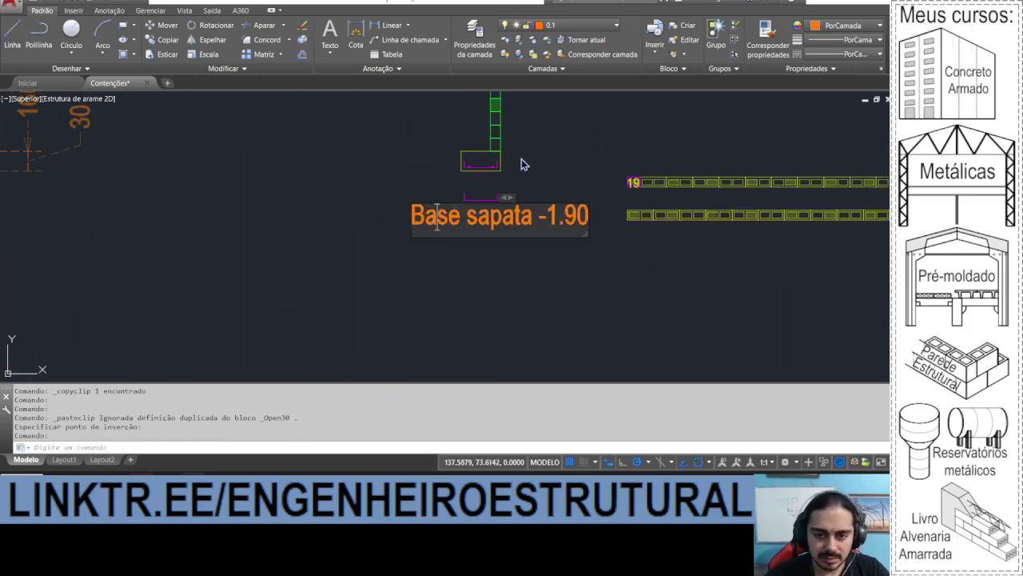
# Step: Replace the pasted text with "Arm sapata:" and "1Ø8c/30" on two lines, and reposition it below the detached bar
pyautogui.doubleClick(512, 216)
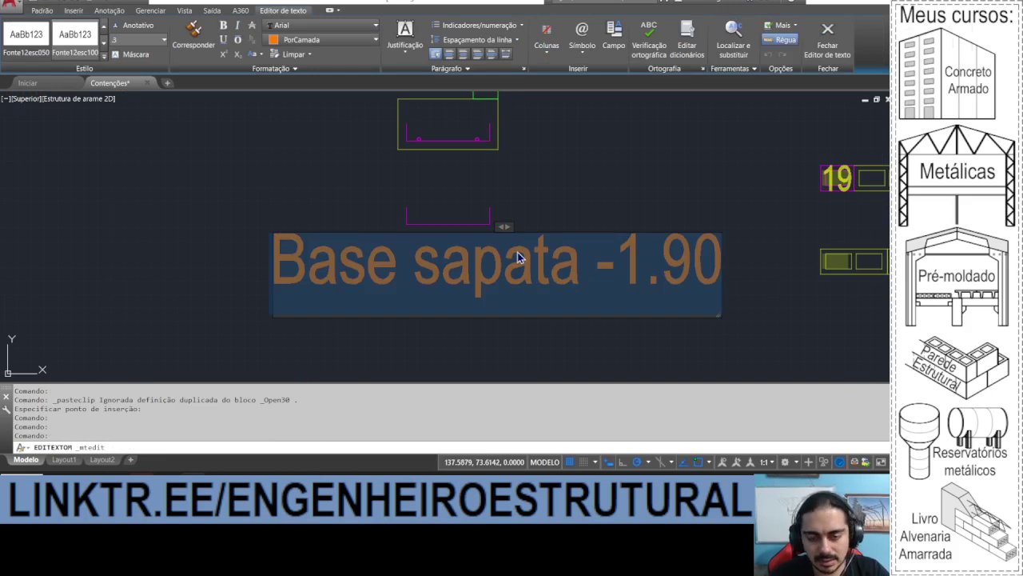
pyautogui.write('Arm')
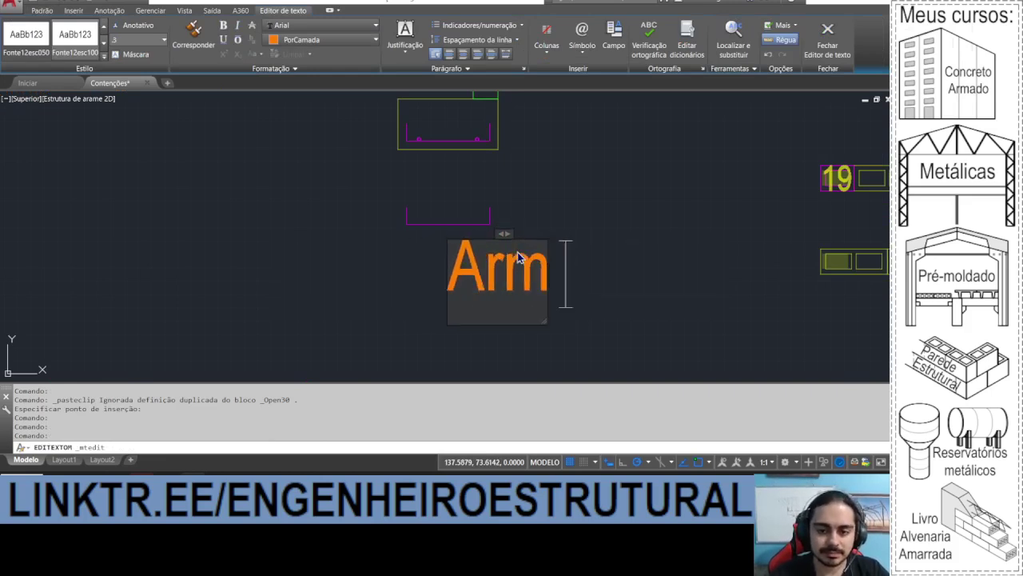
pyautogui.write(' sapata:')
pyautogui.press('Return')
pyautogui.write('1')
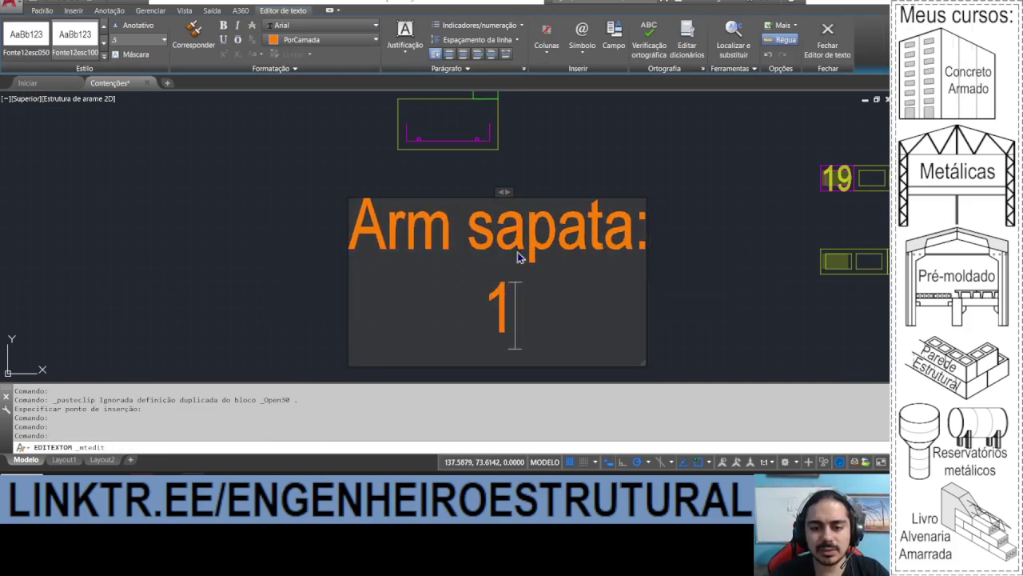
pyautogui.write('%%c8c/30')
pyautogui.hotkey('ctrl', 'Return')
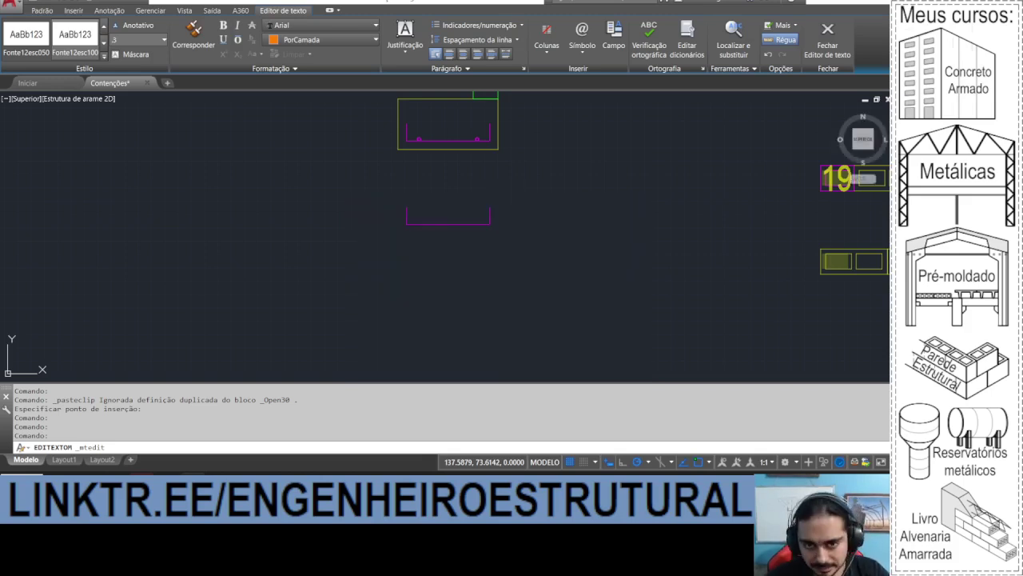
pyautogui.hotkey('ctrl', 'x')
pyautogui.hotkey('ctrl', 'v')
pyautogui.click(411, 334)
# Step: Paste another text copy near the detached bar and change its content to "10"
pyautogui.scroll(4, 539, 215)
pyautogui.scroll(-4, 445, 261)
pyautogui.hotkey('ctrl', 'c')
pyautogui.scroll(2, 468, 232)
pyautogui.press('Escape')
pyautogui.hotkey('ctrl', 'v')
pyautogui.click(475, 250)
pyautogui.doubleClick(539, 120)
pyautogui.write('10')
pyautogui.click(641, 112)
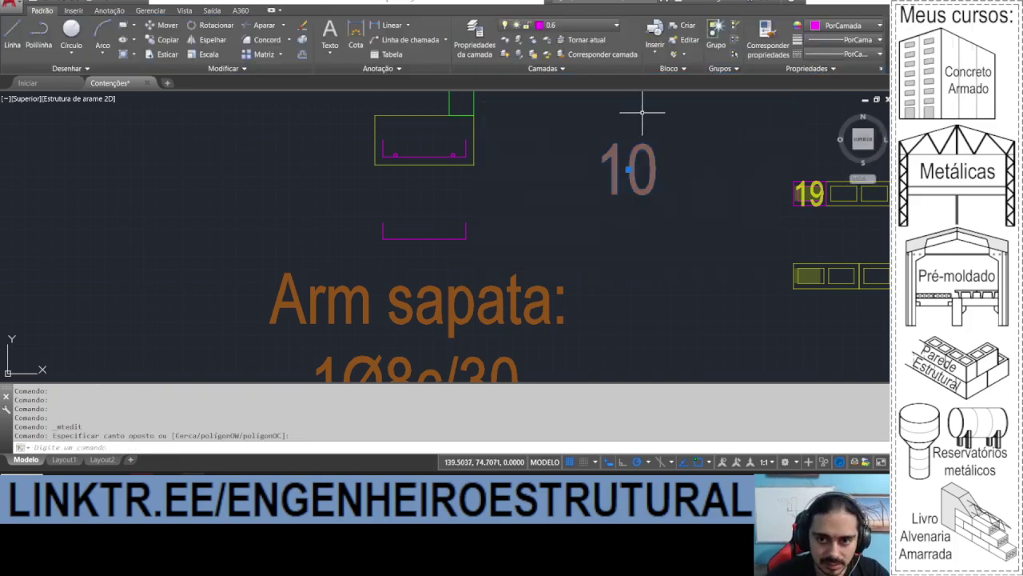
# Step: Place the "10" leg-length label beside both the right and left legs of the detached bar
pyautogui.click(594, 203)
pyautogui.hotkey('ctrl', 'x')
pyautogui.scroll(4, 491, 228)
pyautogui.hotkey('ctrl', 'v')
pyautogui.scroll(-4, 440, 291)
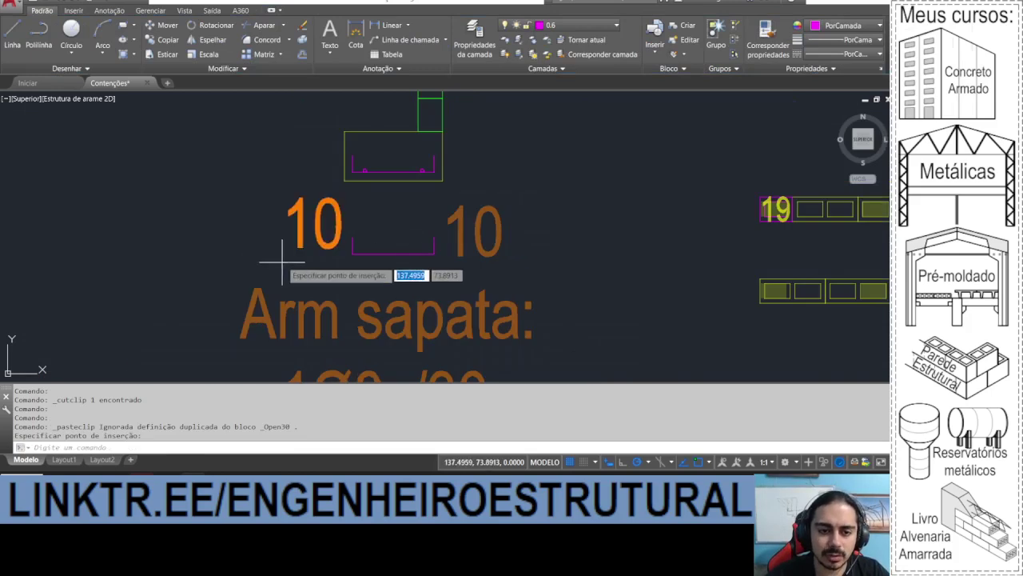
pyautogui.click(322, 208)
pyautogui.hotkey('ctrl', 'v')
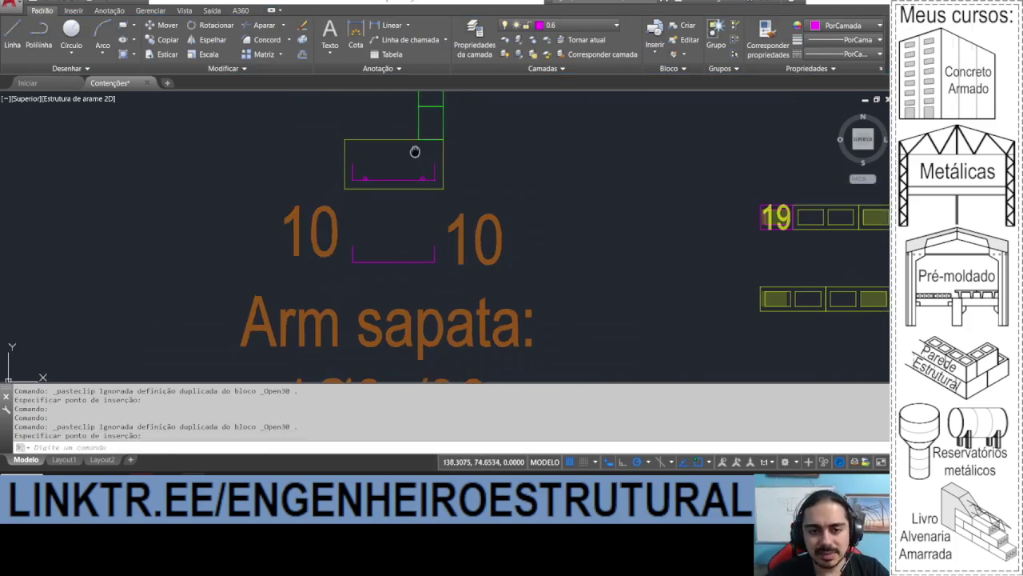
# Step: Append "C=70" after "1Ø8c/30" in the "Arm sapata:" label
pyautogui.scroll(-2, 420, 171)
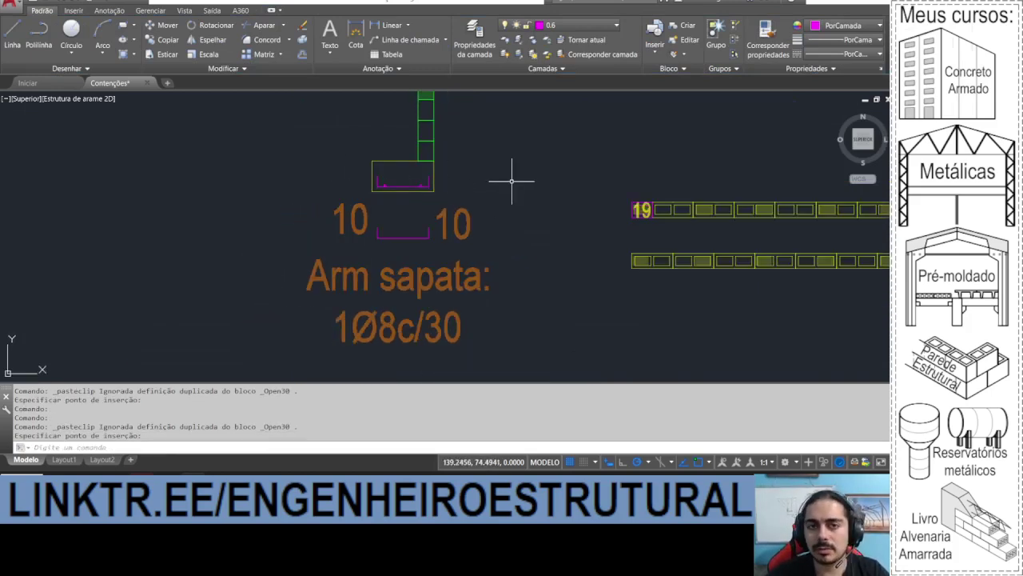
pyautogui.click(423, 283)
pyautogui.doubleClick(412, 283)
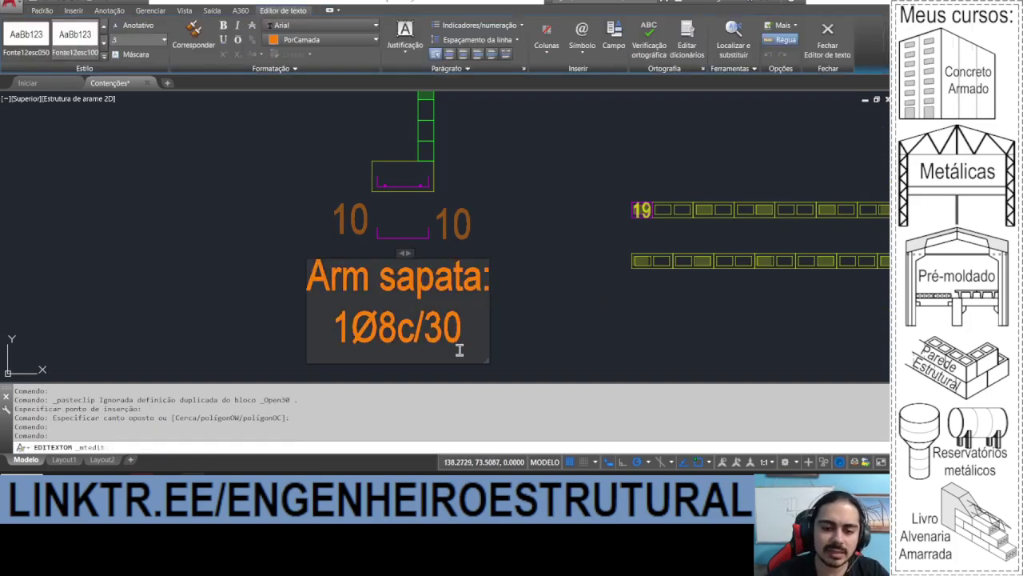
pyautogui.write('C=70')
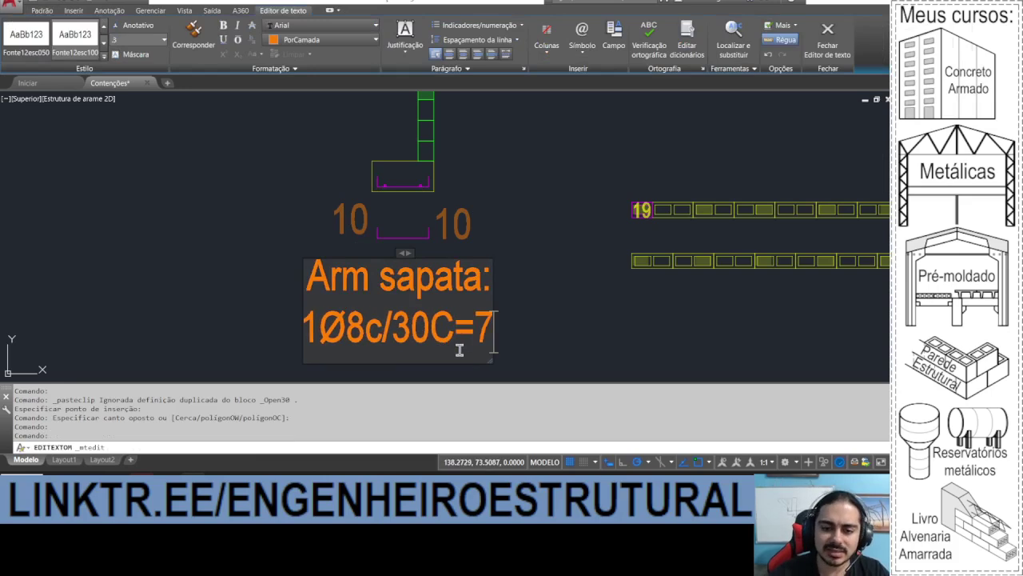
pyautogui.click(286, 258)
# Step: Place a leader from the left longitudinal bar circle to a point up and left of the footing
pyautogui.scroll(2, 328, 160)
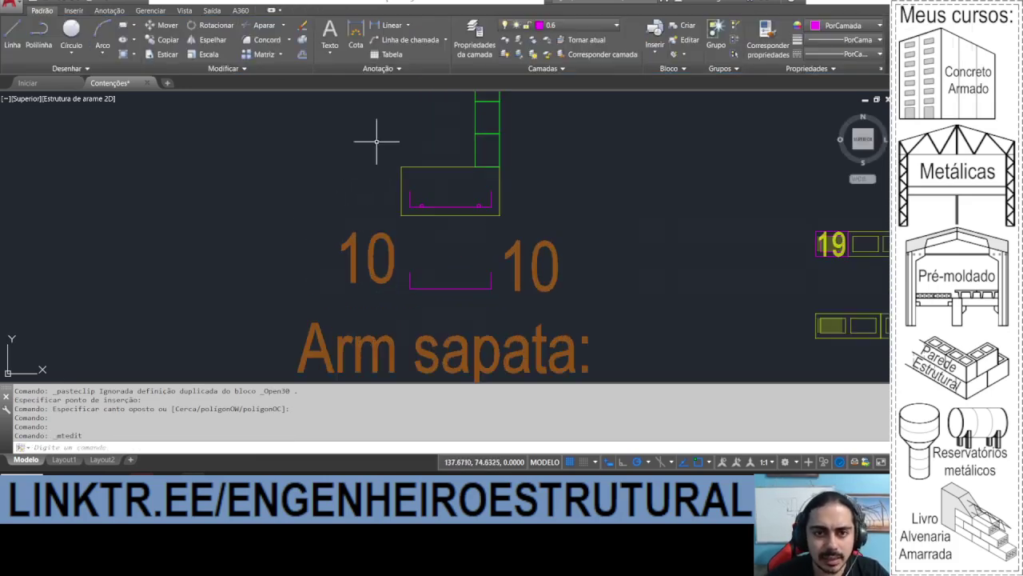
pyautogui.click(411, 40)
pyautogui.scroll(4, 403, 164)
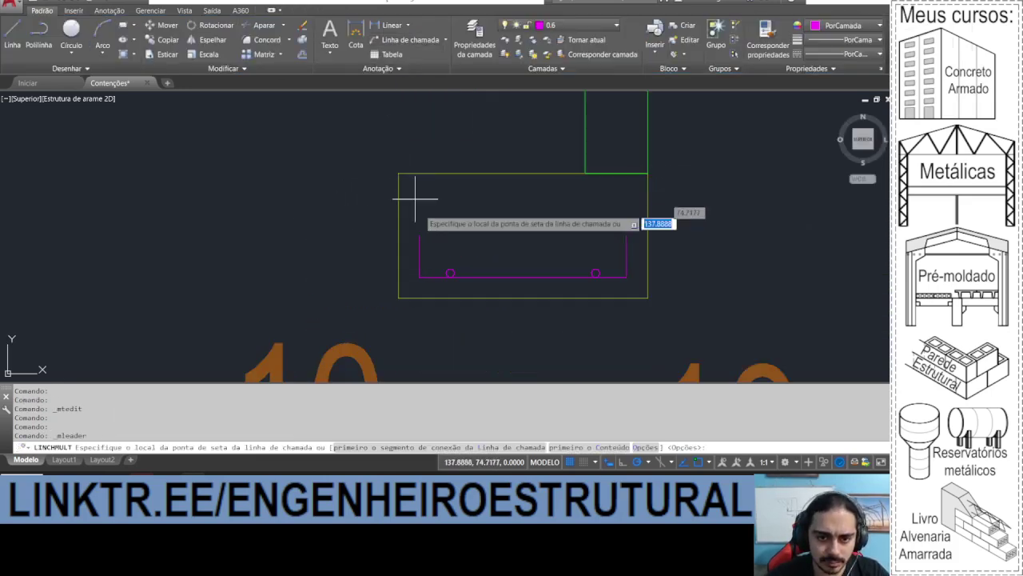
pyautogui.click(450, 272)
pyautogui.scroll(-5, 451, 273)
pyautogui.click(338, 126)
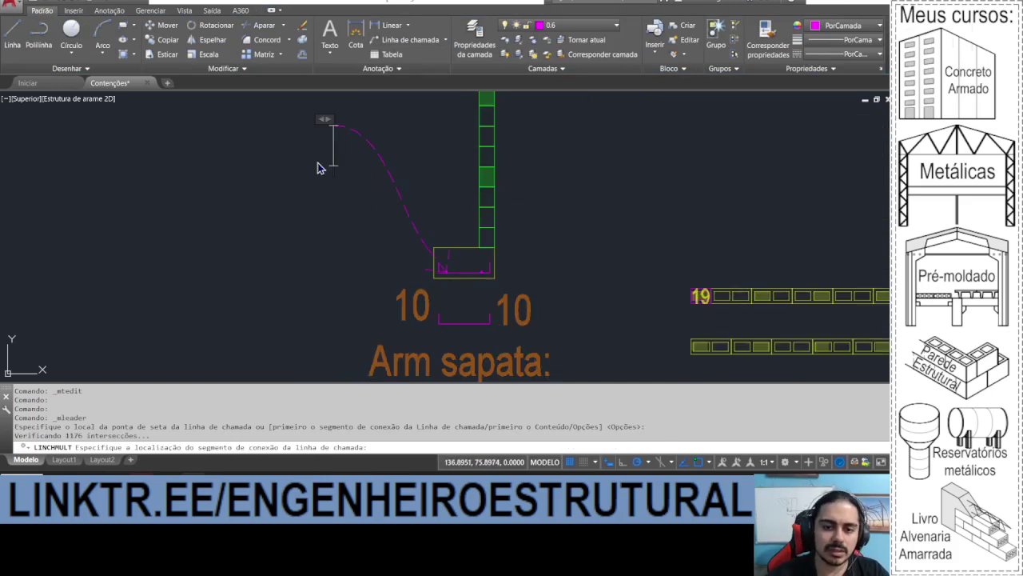
# Step: Enter the leader text "2Ø6.3c/30", "C=810" and "dobra 10 pontas" on three lines
pyautogui.write('2%%c6.3')
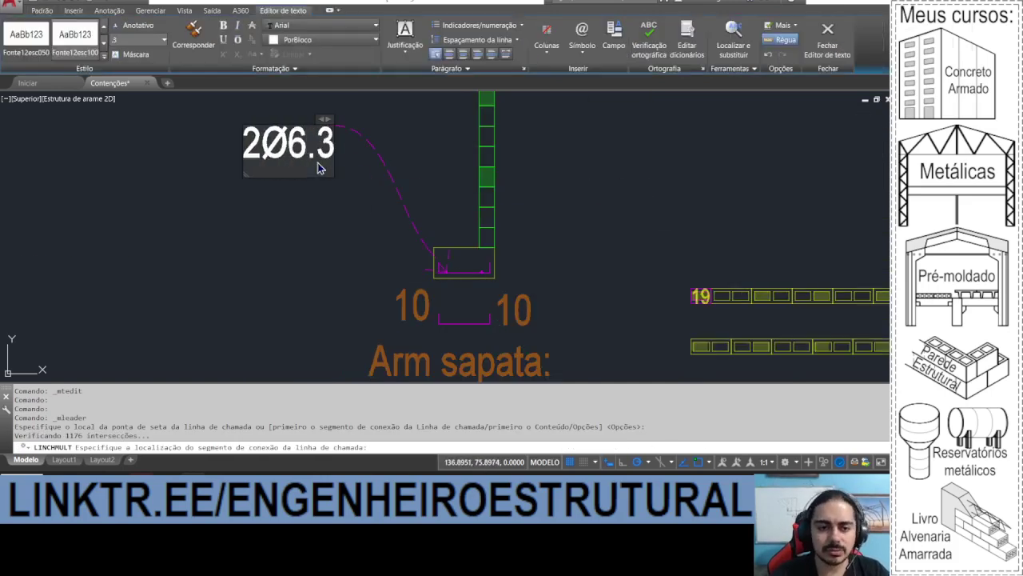
pyautogui.write('c/')
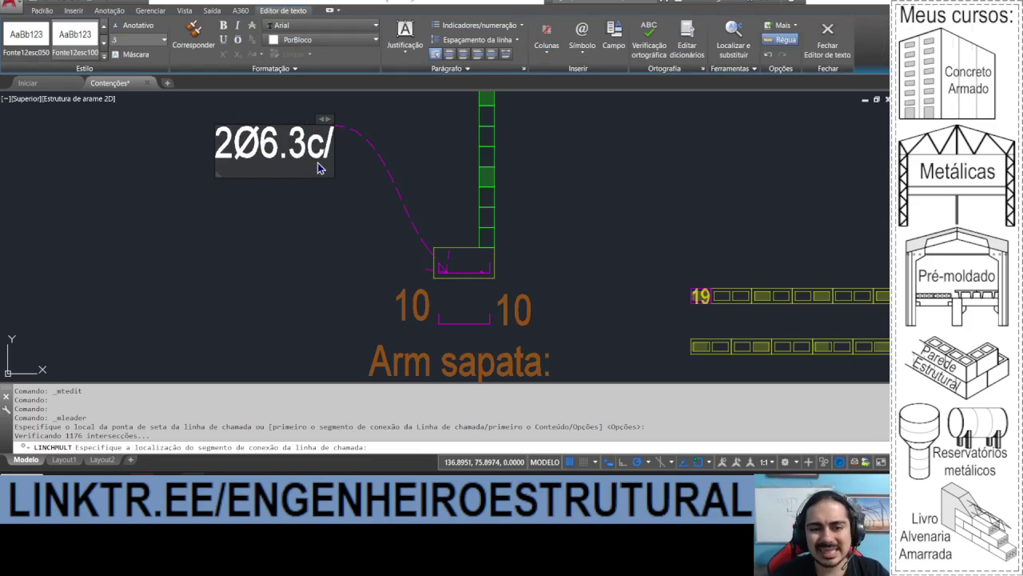
pyautogui.write('30')
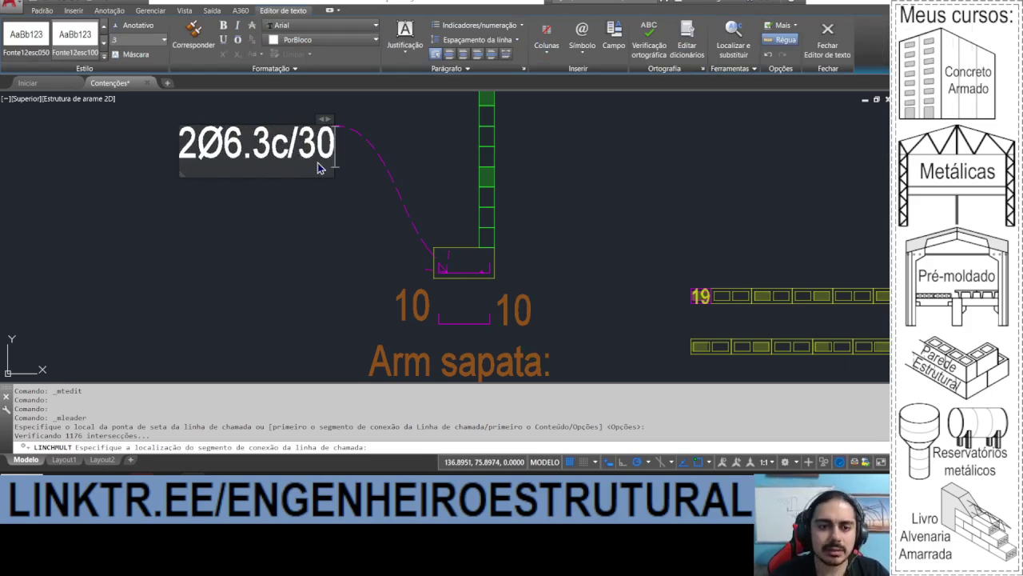
pyautogui.press('Return')
pyautogui.write('C=')
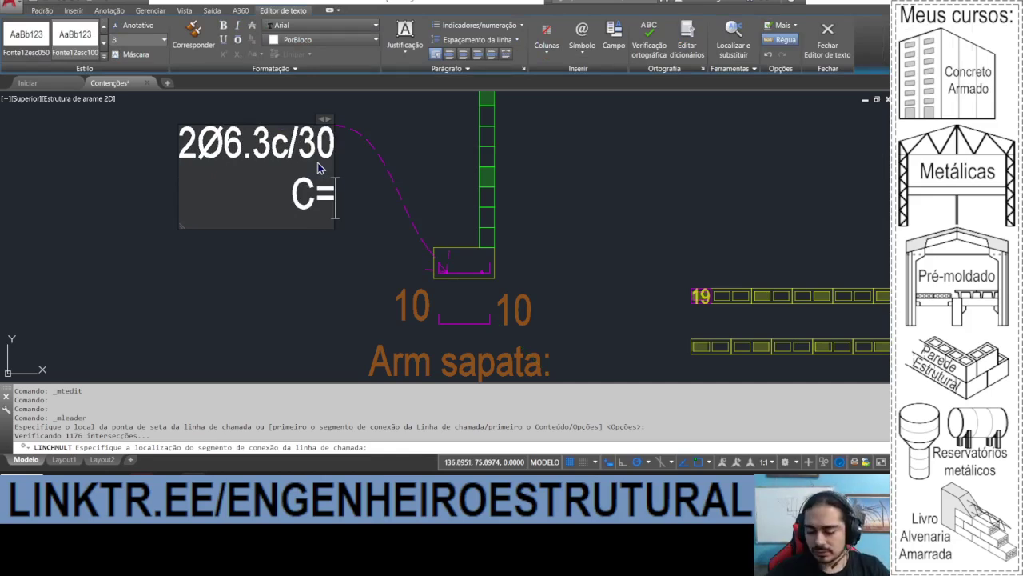
pyautogui.write('810')
pyautogui.press('Return')
pyautogui.write('dobra 10 pontas')
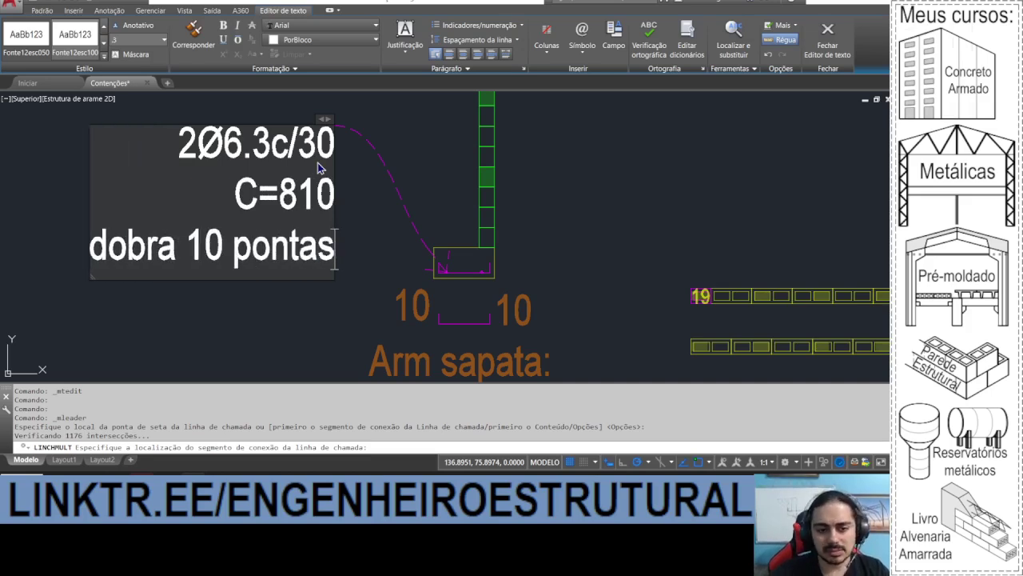
pyautogui.click(351, 156)
# Step: Assign the longitudinal bar leader and its text to layer 0.1
pyautogui.click(446, 160)
pyautogui.click(304, 182)
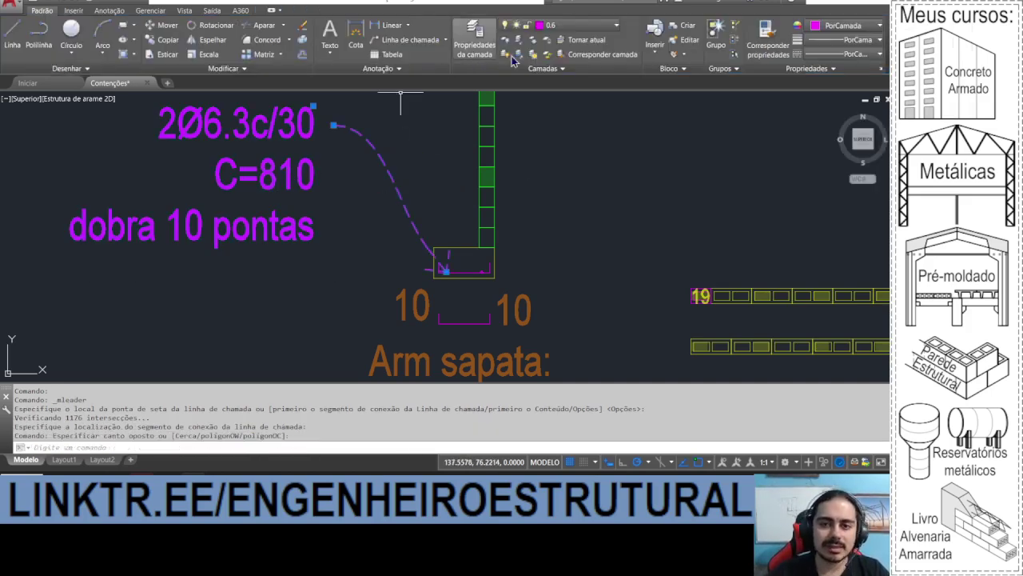
pyautogui.click(560, 26)
pyautogui.click(565, 52)
pyautogui.scroll(-2, 429, 283)
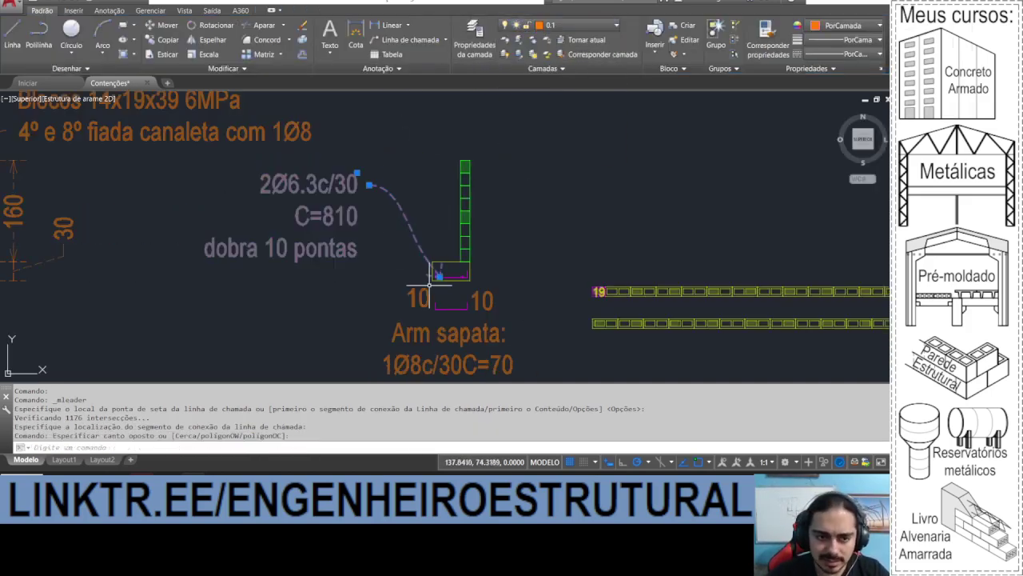
# Step: Edit the longitudinal bar leader text so "2Ø6.3c/30 C=810" sits on one line above "dobra 10 pontas"
pyautogui.doubleClick(342, 215)
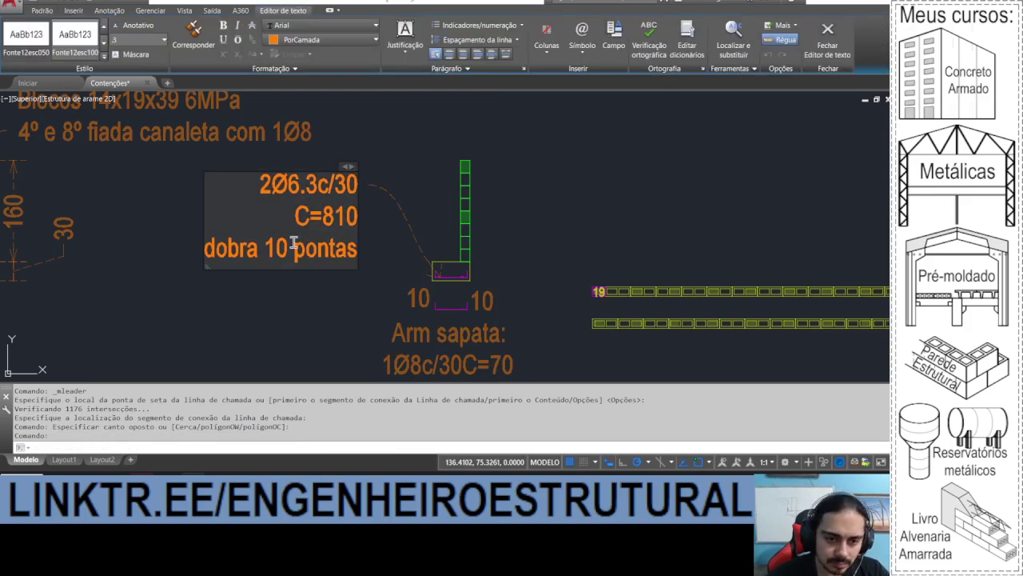
pyautogui.click(391, 245)
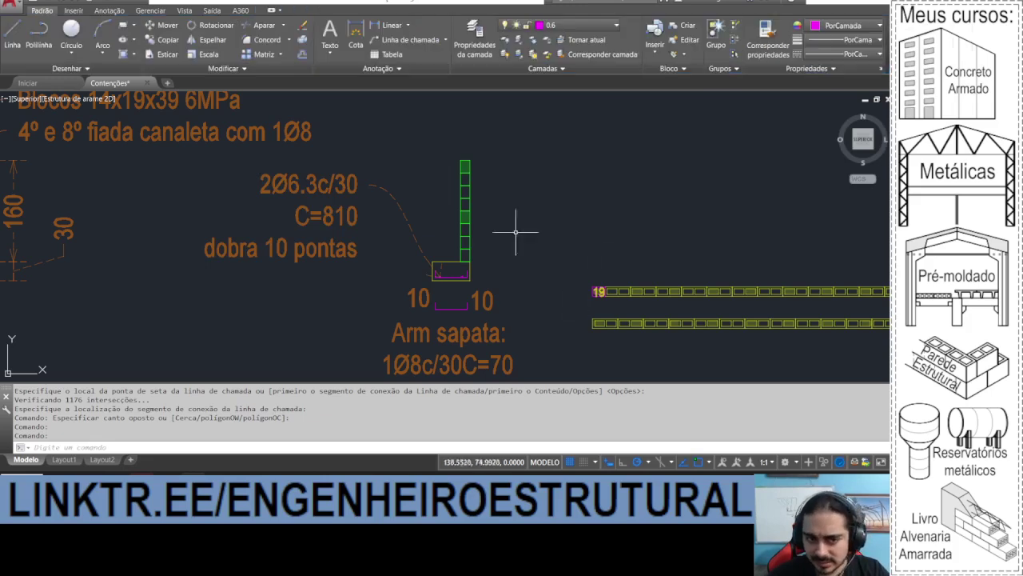
pyautogui.doubleClick(275, 177)
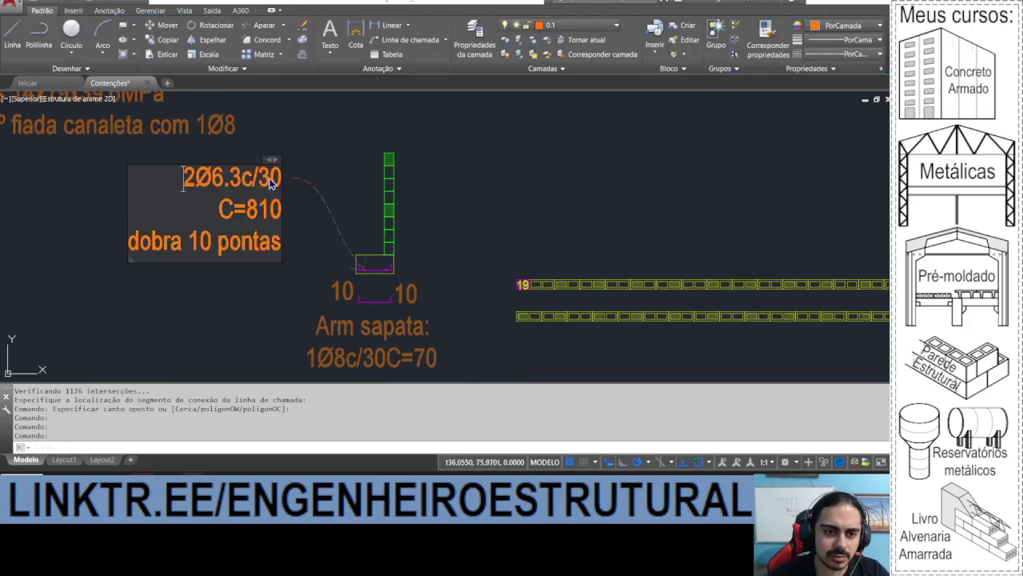
pyautogui.press('Delete')
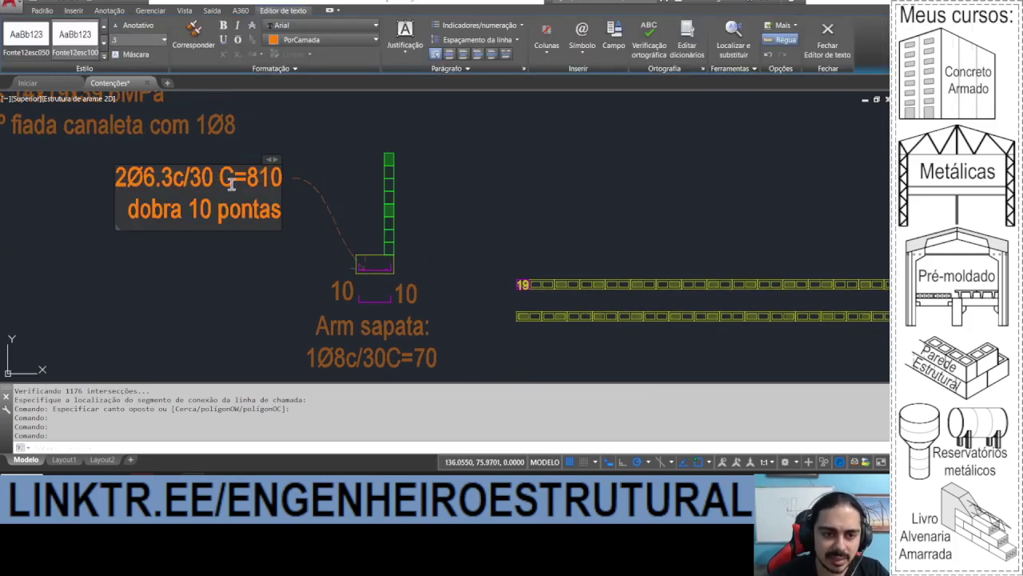
pyautogui.click(217, 263)
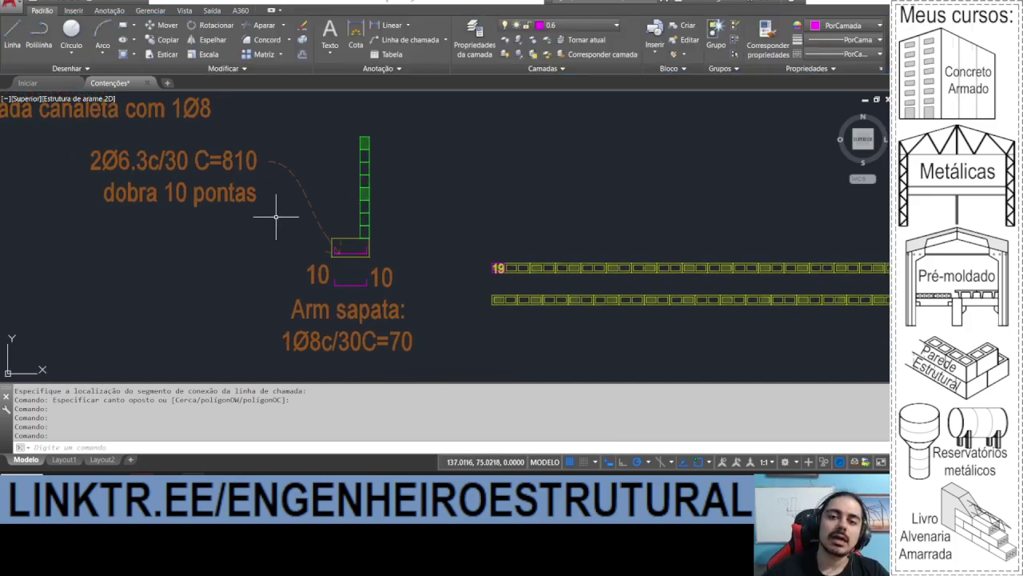
# Step: Start a polyline 0.06 above the midpoint of the footing's base and run it horizontally to the wall's centreline
pyautogui.scroll(4, 344, 209)
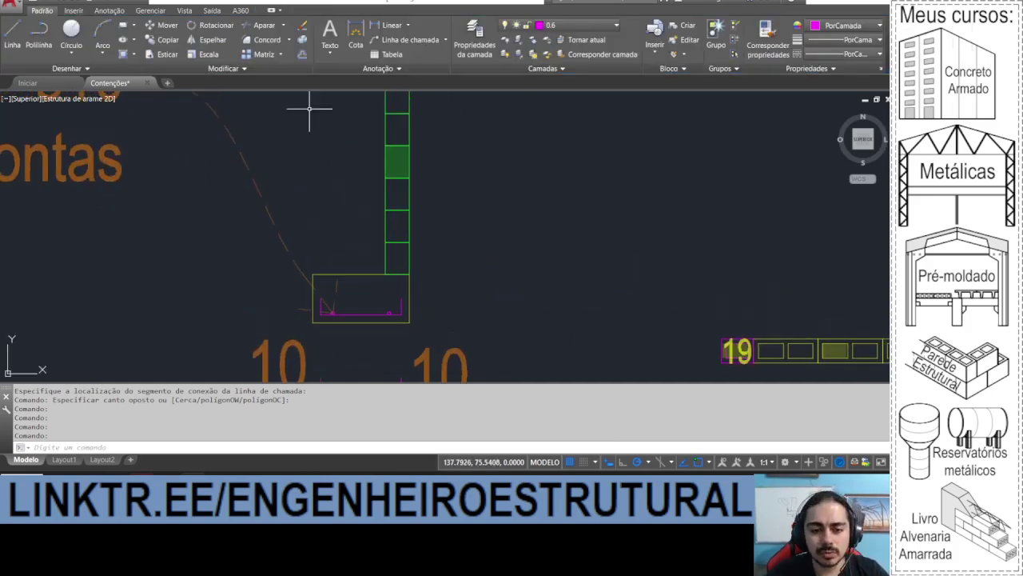
pyautogui.click(38, 33)
pyautogui.scroll(4, 360, 328)
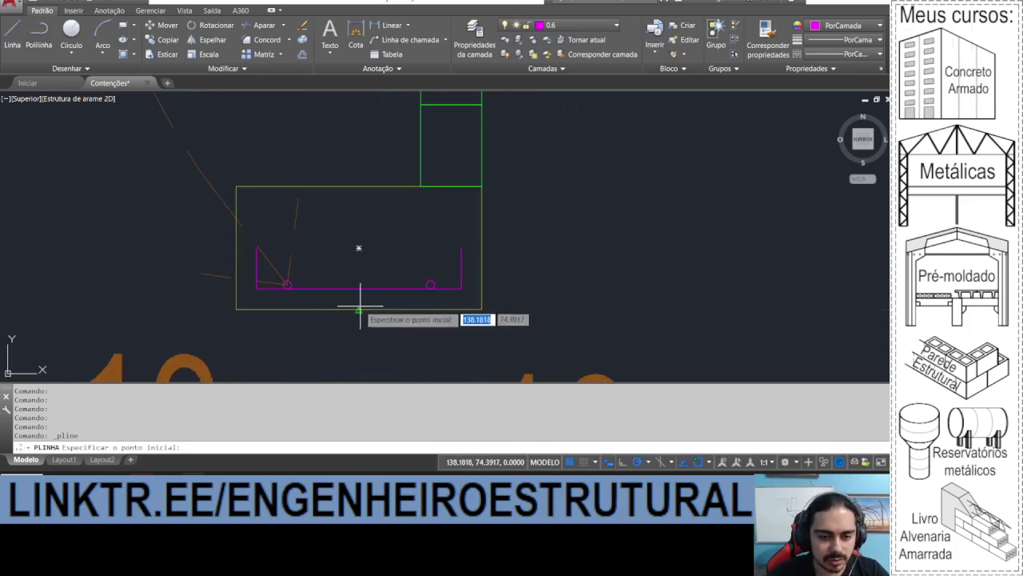
pyautogui.write('.06')
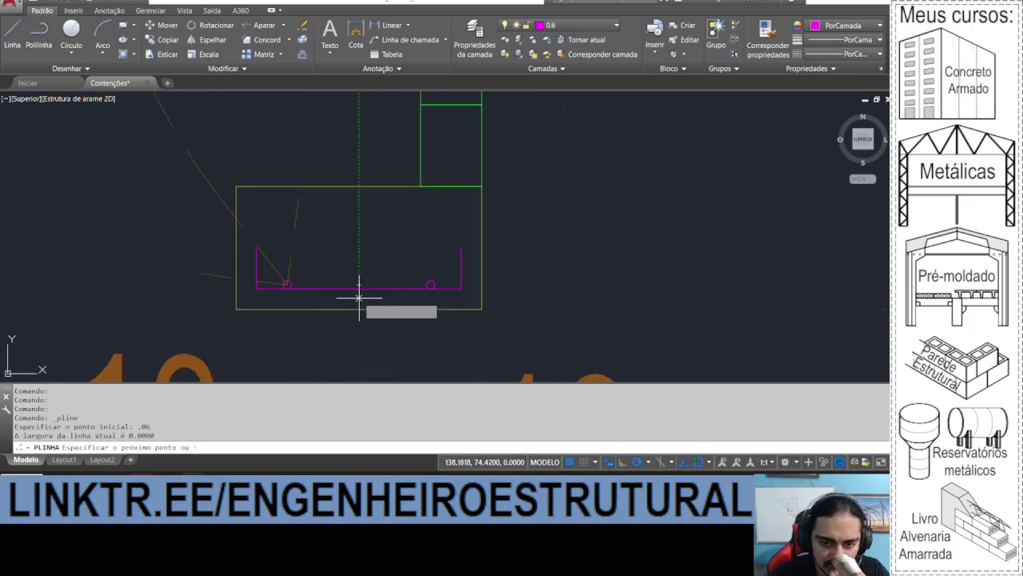
pyautogui.press('Return')
pyautogui.scroll(2, 411, 271)
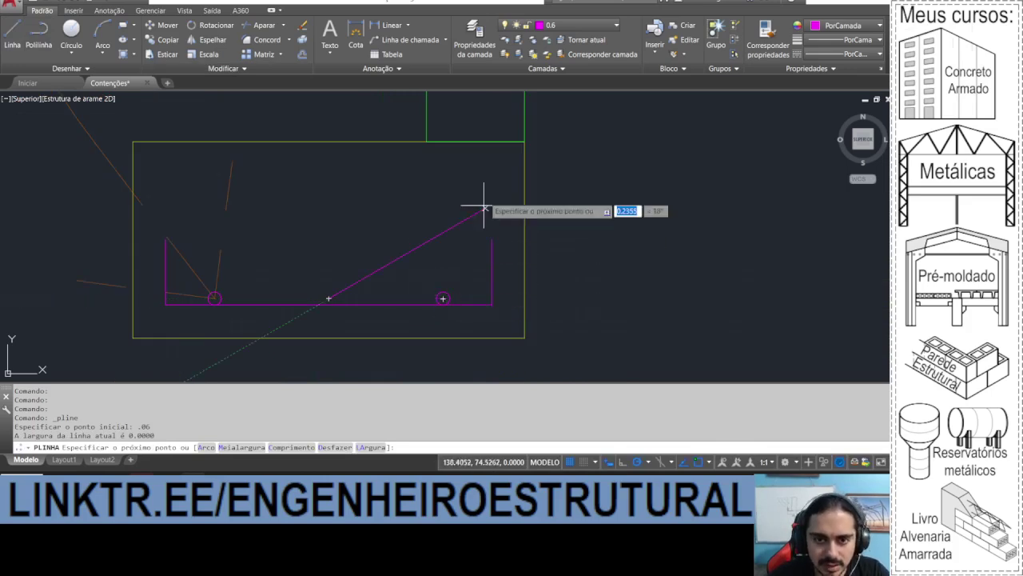
pyautogui.click(475, 299)
# Step: Continue the polyline vertically to the midpoint of the wall's top edge and end it there
pyautogui.scroll(-4, 472, 224)
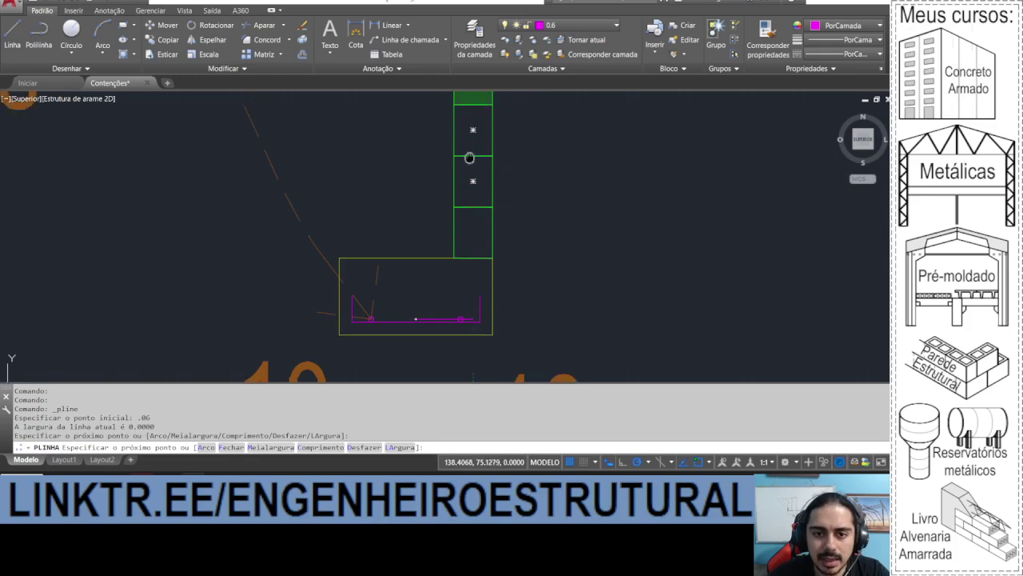
pyautogui.scroll(-2, 453, 323)
pyautogui.scroll(6, 457, 239)
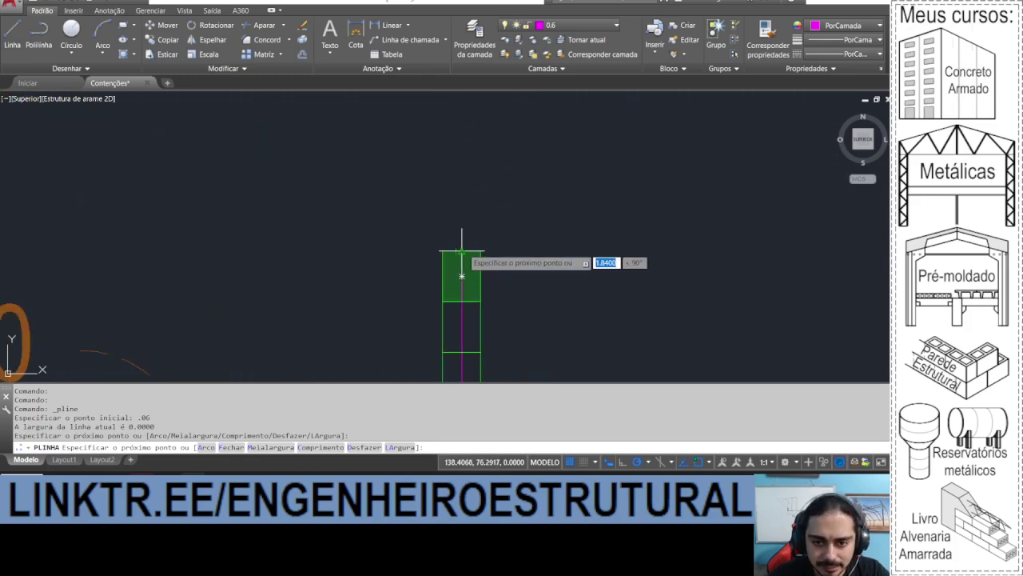
pyautogui.click(462, 249)
pyautogui.scroll(-2, 439, 166)
pyautogui.scroll(-2, 432, 168)
pyautogui.press('Escape')
# Step: Move the wall blocks of both sections, together with the vertical bar, 0.015 to the left
pyautogui.scroll(6, 434, 263)
pyautogui.click(469, 284)
pyautogui.click(454, 284)
pyautogui.scroll(-2, 451, 282)
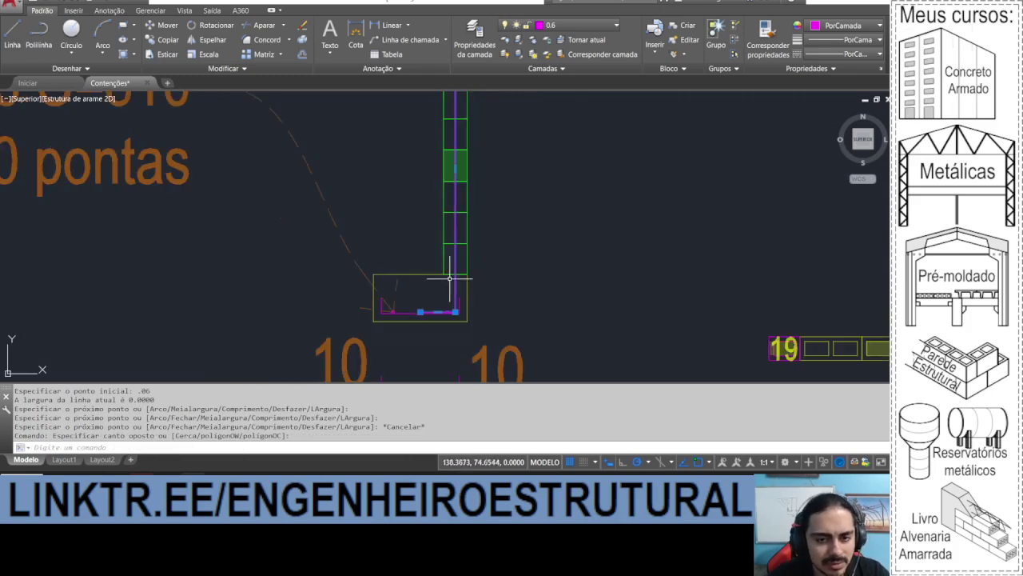
pyautogui.click(474, 263)
pyautogui.scroll(-3, 478, 188)
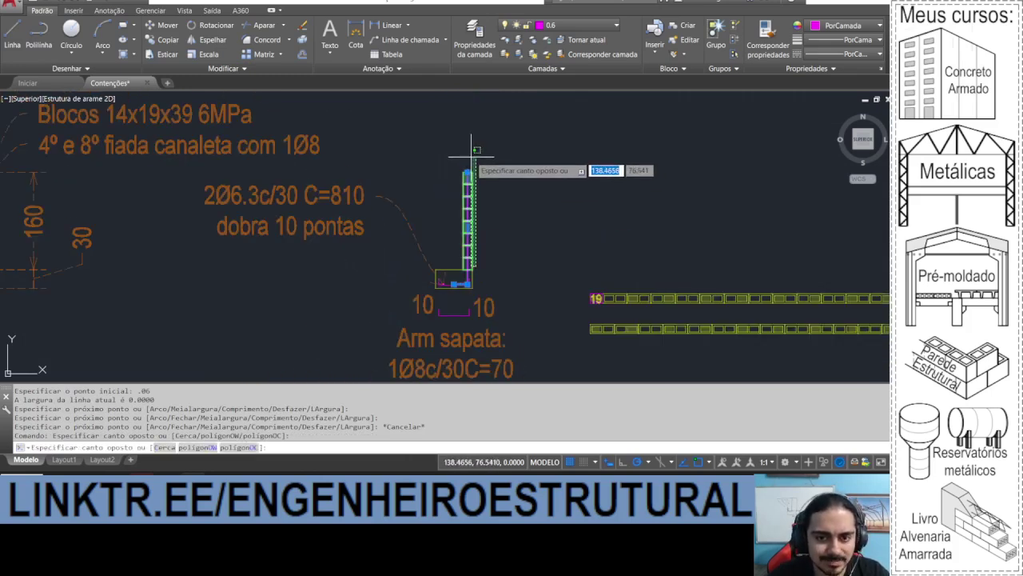
pyautogui.click(471, 155)
pyautogui.scroll(6, 464, 256)
pyautogui.scroll(-10, 495, 244)
pyautogui.scroll(2, 233, 240)
pyautogui.scroll(5, 352, 189)
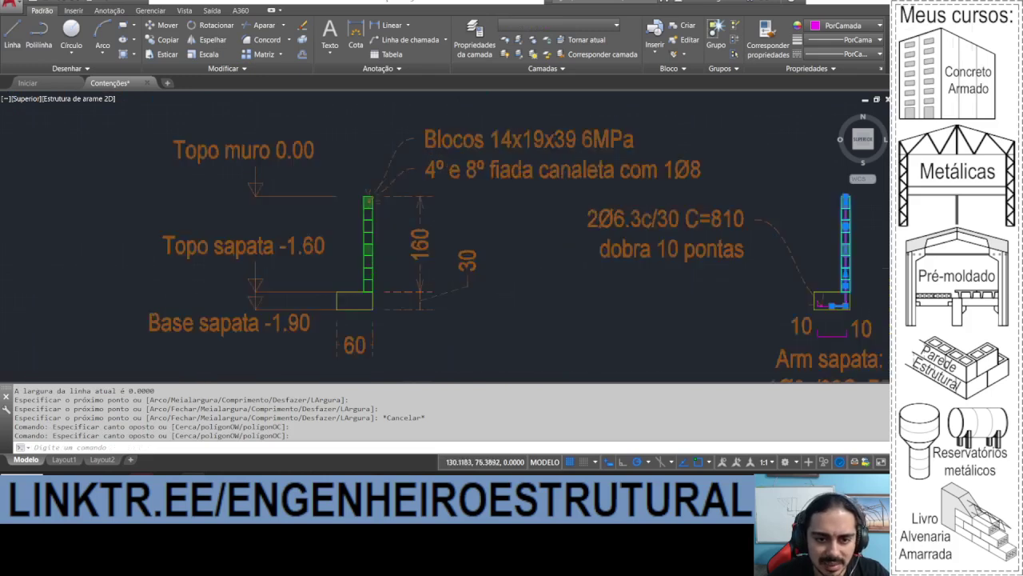
pyautogui.click(352, 180)
pyautogui.click(407, 357)
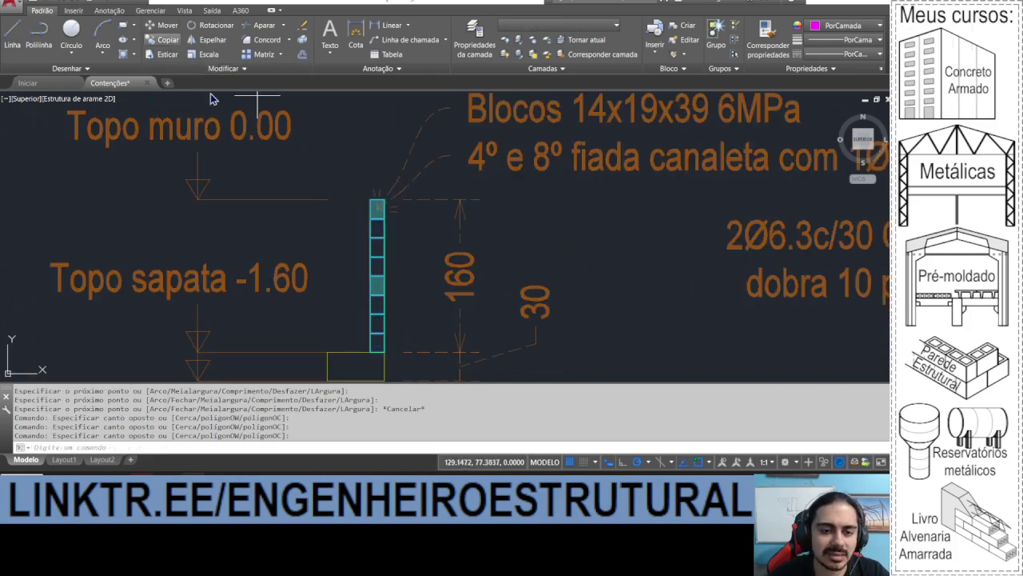
pyautogui.click(345, 321)
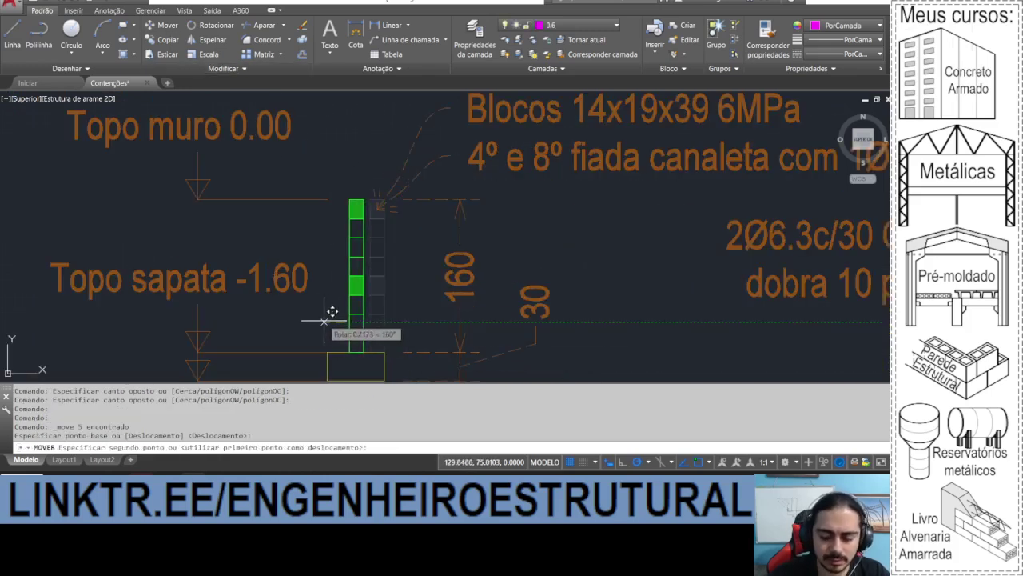
pyautogui.press('Return')
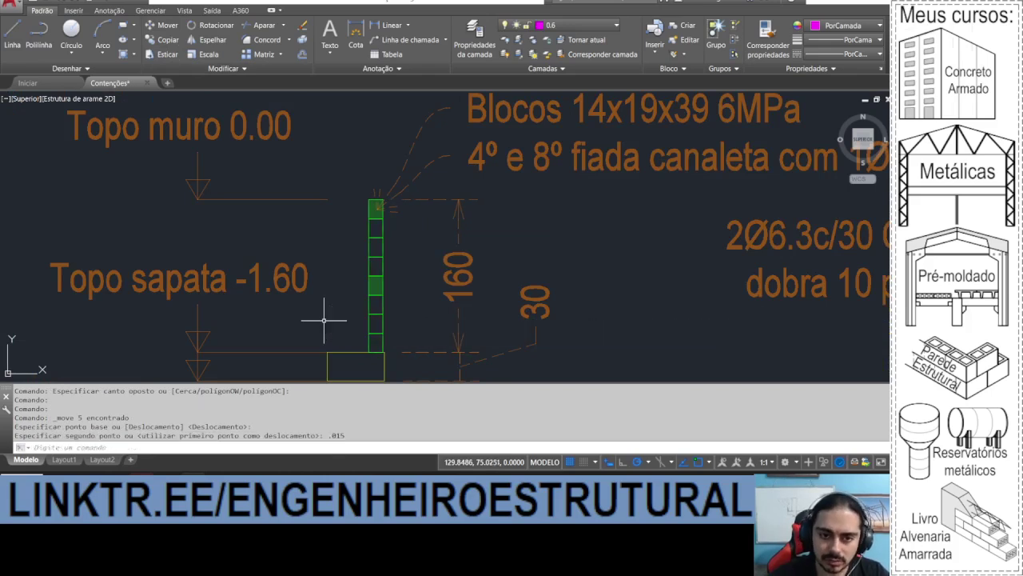
# Step: Add a linear dimension for the horizontal distance from the vertical bar to the footing's right edge in the reinforcement section
pyautogui.moveTo(344, 279); pyautogui.dragTo(364, 241, button='middle')
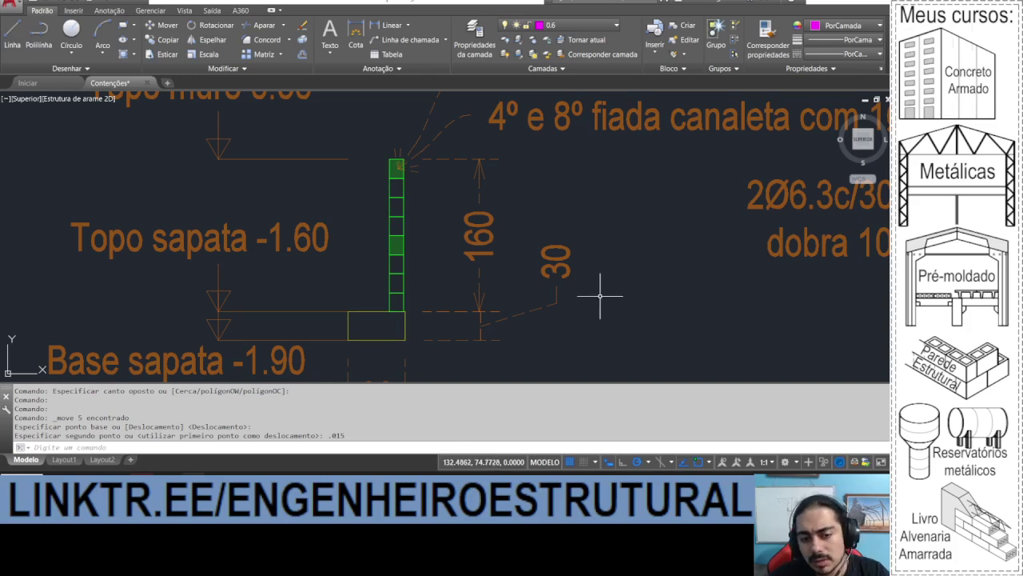
pyautogui.scroll(-4, 441, 270)
pyautogui.moveTo(487, 258); pyautogui.dragTo(244, 245, button='middle')
pyautogui.scroll(5, 355, 281)
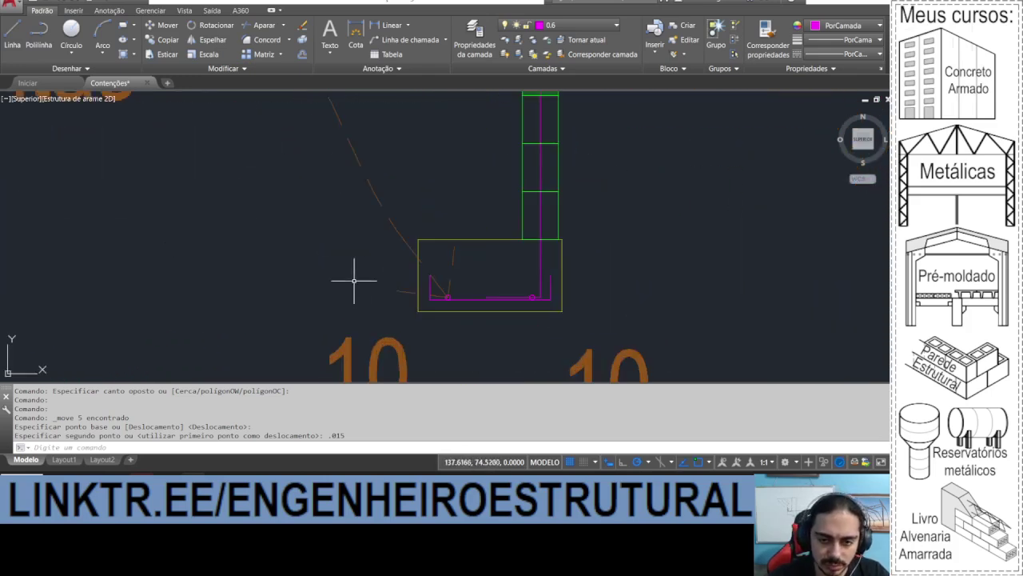
pyautogui.moveTo(354, 281); pyautogui.dragTo(365, 274, button='middle')
pyautogui.scroll(3, 472, 133)
pyautogui.click(391, 26)
pyautogui.click(318, 212)
pyautogui.click(375, 212)
pyautogui.scroll(-3, 389, 210)
pyautogui.scroll(2, 397, 217)
pyautogui.click(410, 230)
pyautogui.click(410, 231)
pyautogui.click(370, 148)
pyautogui.press('Escape')
pyautogui.click(321, 292)
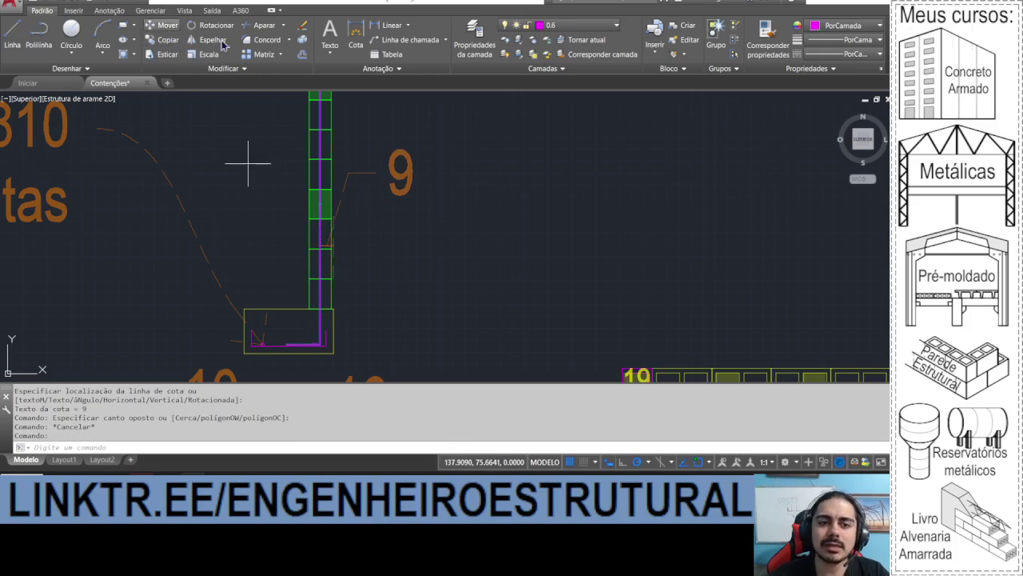
pyautogui.click(168, 27)
pyautogui.press('Escape')
# Step: Move the L-shaped vertical bar 0.01 to the left inside the wall
pyautogui.scroll(2, 300, 337)
pyautogui.click(356, 298)
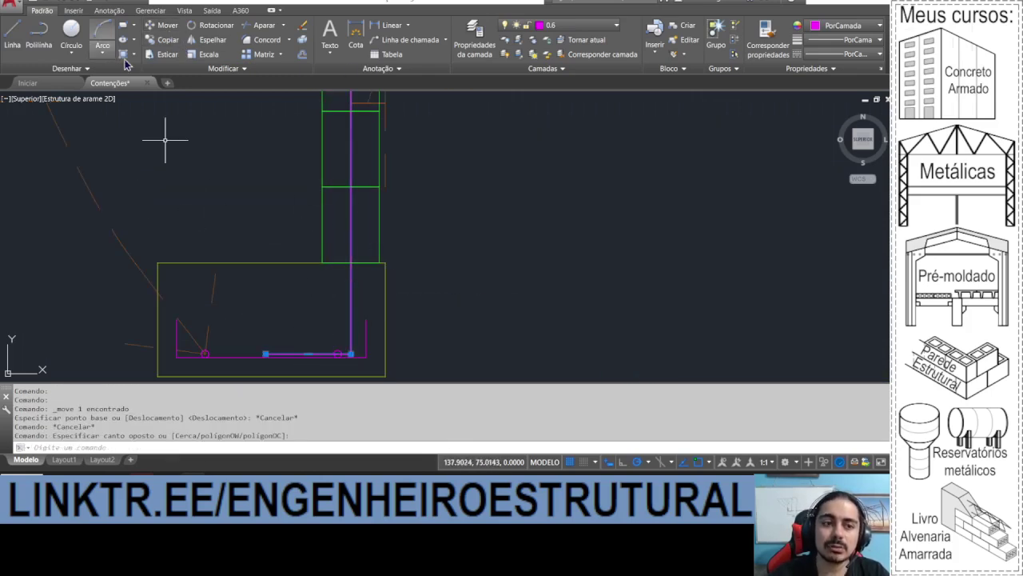
pyautogui.click(160, 27)
pyautogui.click(257, 203)
pyautogui.write('.01')
pyautogui.press('Return')
# Step: Stretch the origin point of the bar's offset dimension onto the moved vertical bar
pyautogui.scroll(-4, 279, 274)
pyautogui.click(424, 155)
pyautogui.click(374, 107)
pyautogui.scroll(6, 311, 270)
pyautogui.click(286, 270)
pyautogui.click(281, 269)
pyautogui.press('Escape')
# Step: Examine the vertical bar's position within the wall blocks and footing, along with its offset dimension
pyautogui.scroll(-5, 280, 290)
pyautogui.moveTo(244, 224); pyautogui.dragTo(250, 227, button='middle')
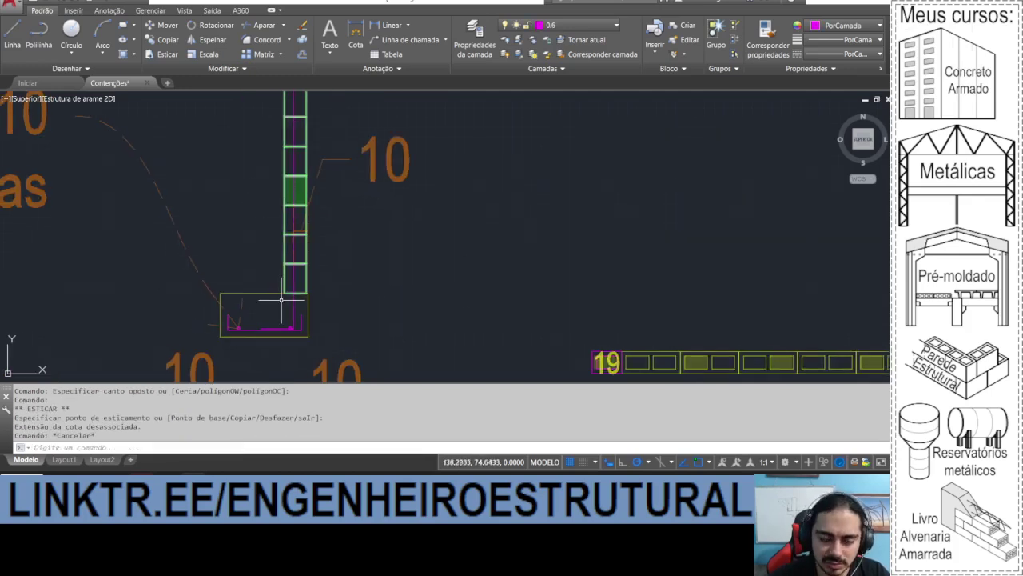
pyautogui.moveTo(281, 300); pyautogui.dragTo(320, 287, button='middle')
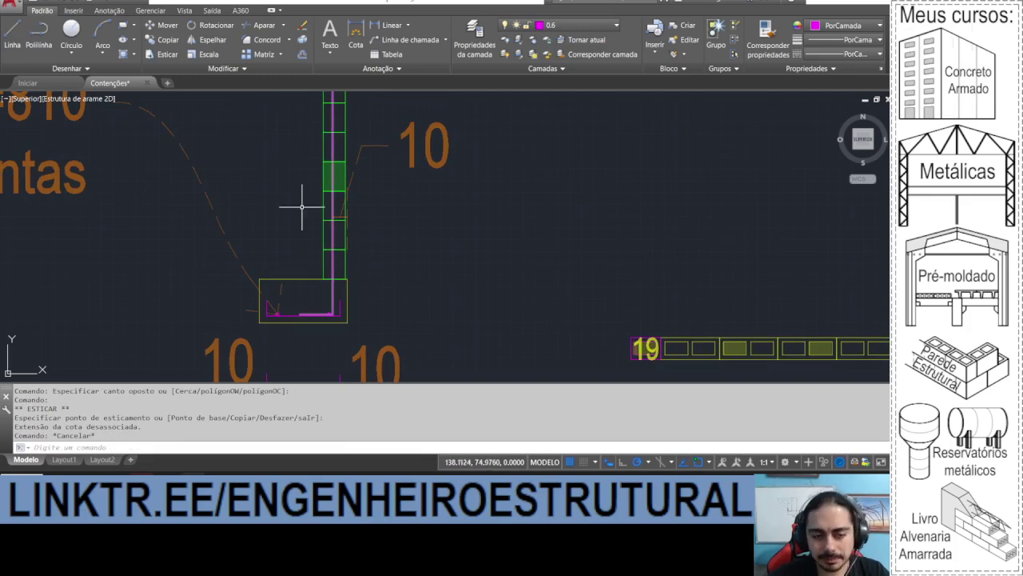
pyautogui.moveTo(333, 281); pyautogui.dragTo(354, 274, button='middle')
pyautogui.click(350, 281)
pyautogui.press('Escape')
pyautogui.click(453, 228)
pyautogui.press('Escape')
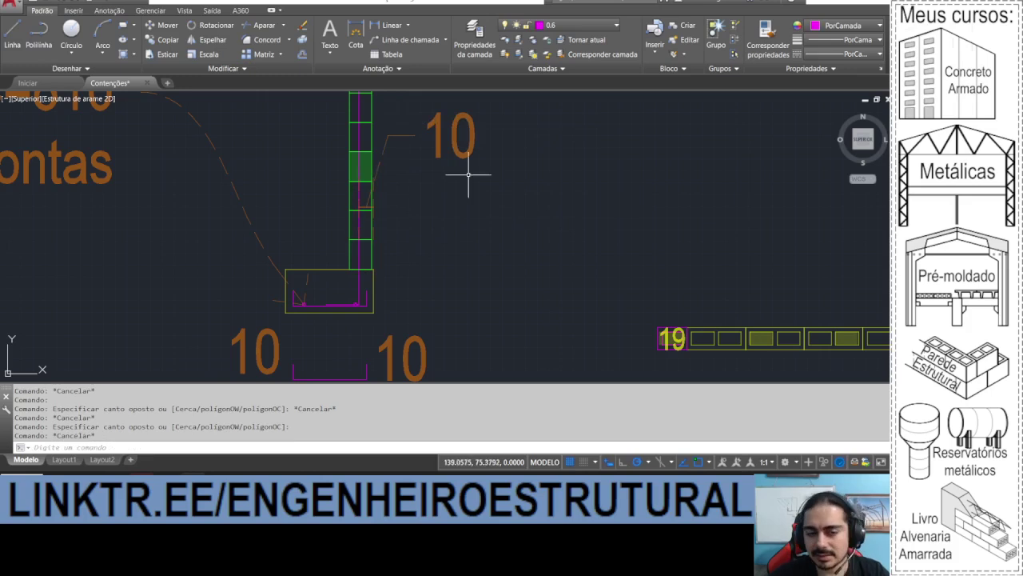
pyautogui.click(416, 154)
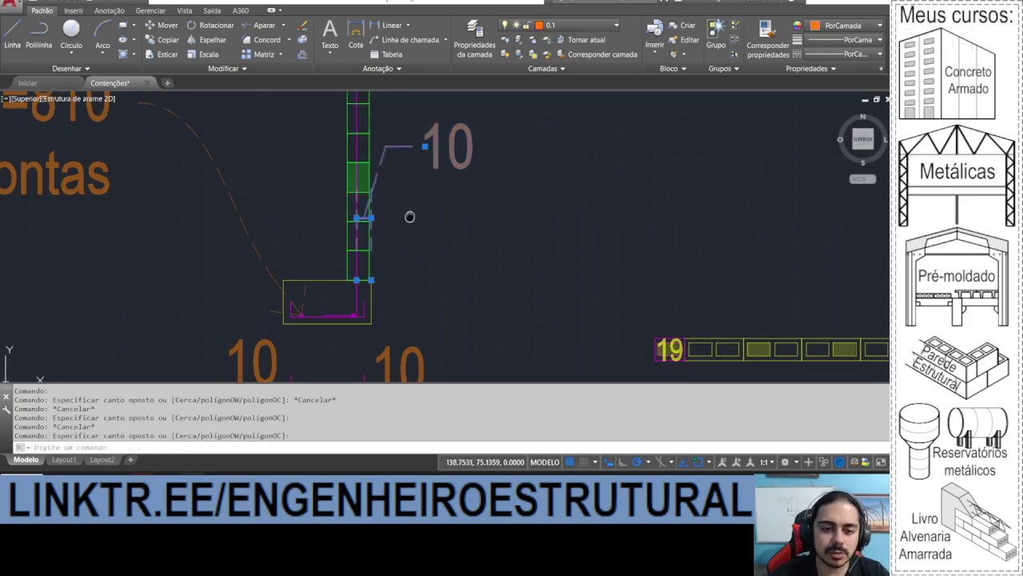
pyautogui.press('Escape')
pyautogui.scroll(4, 348, 243)
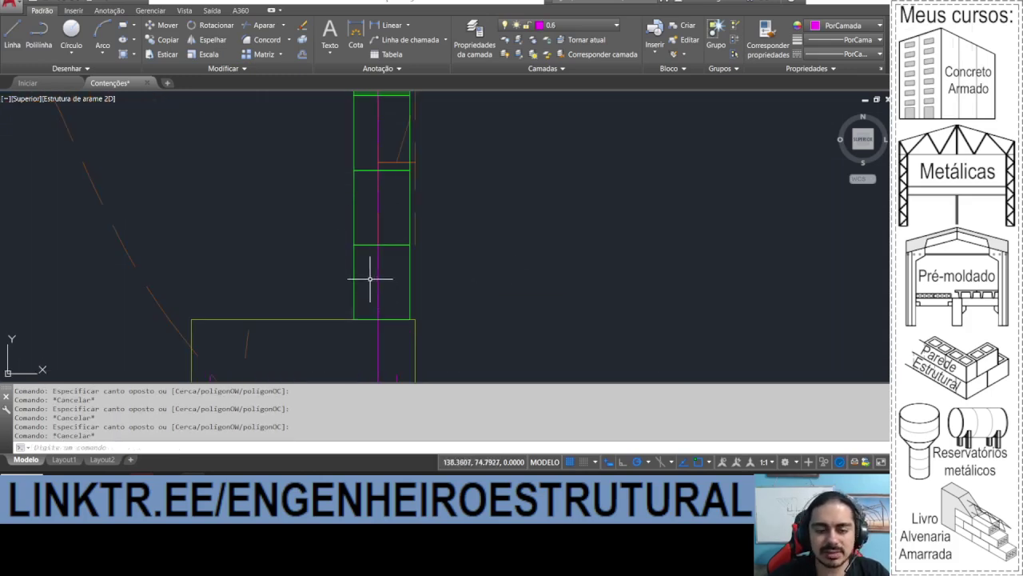
pyautogui.scroll(-2, 376, 256)
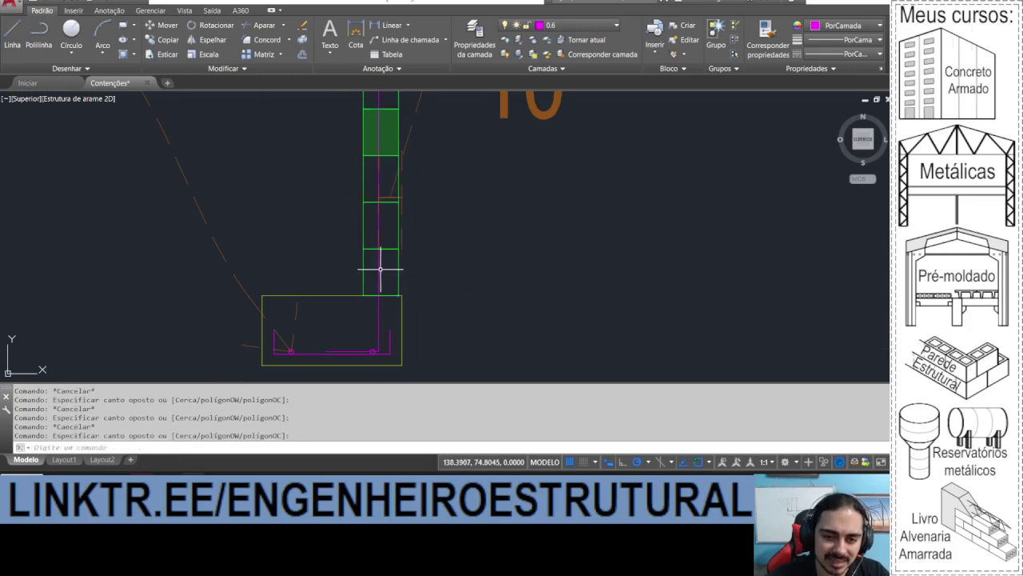
pyautogui.press('Escape')
pyautogui.scroll(-3, 408, 308)
pyautogui.moveTo(445, 292); pyautogui.dragTo(428, 251, button='middle')
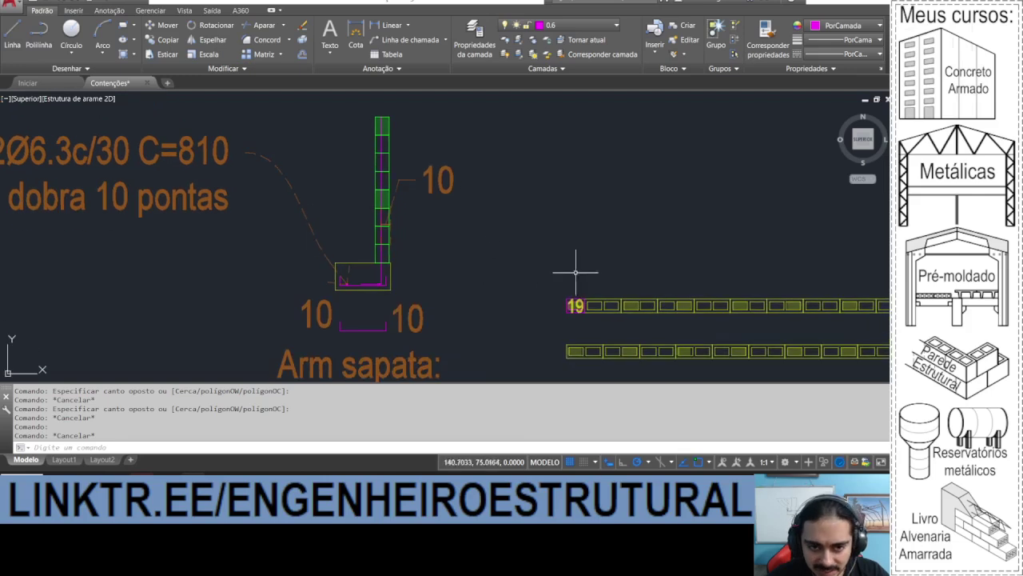
pyautogui.moveTo(520, 274); pyautogui.dragTo(503, 271, button='middle')
# Step: Shorten the vertical bar by stretching its upper end down 0.05 from the top of the wall
pyautogui.click(367, 272)
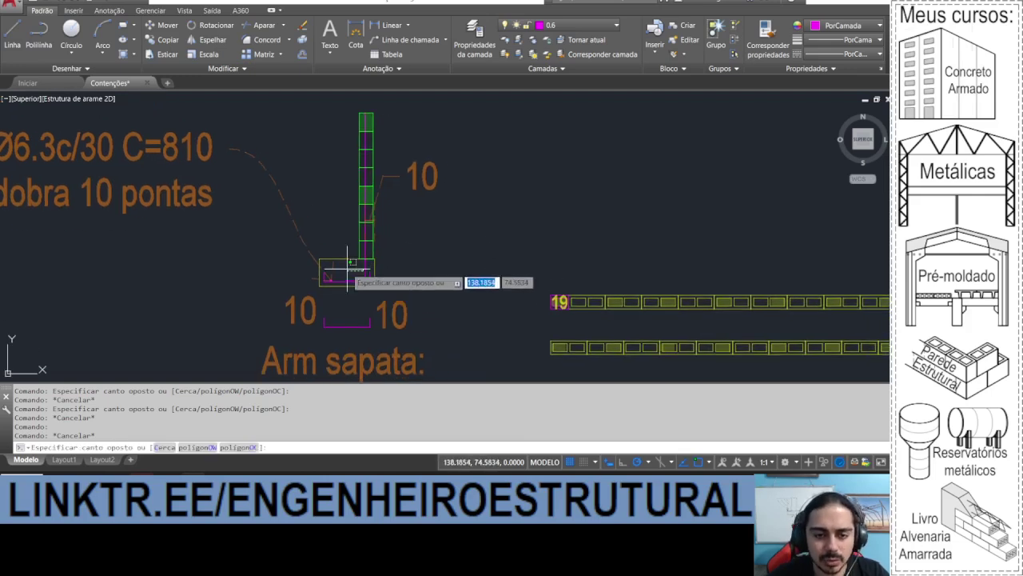
pyautogui.click(343, 279)
pyautogui.click(366, 269)
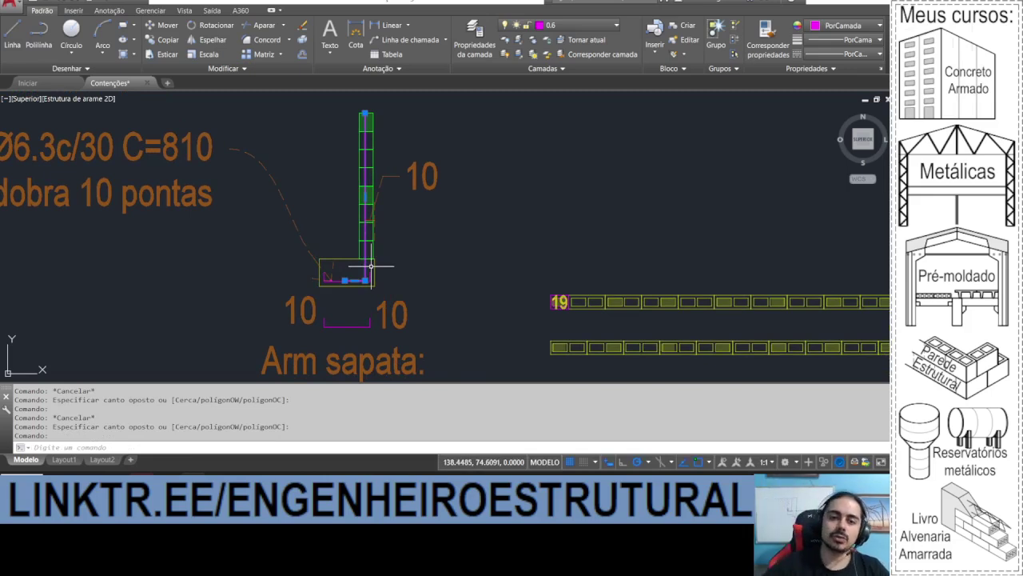
pyautogui.scroll(3, 347, 103)
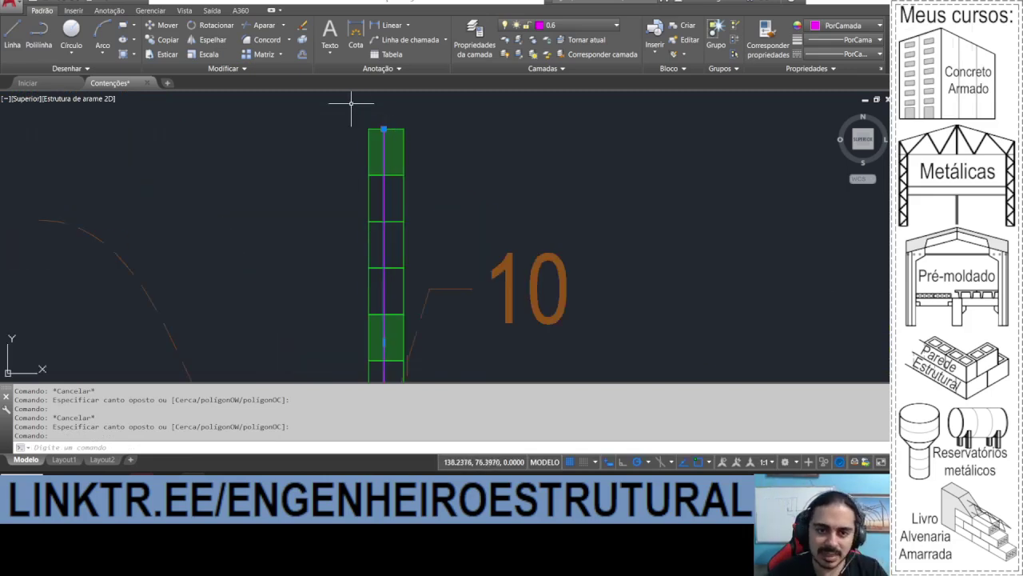
pyautogui.click(384, 130)
pyautogui.scroll(5, 383, 137)
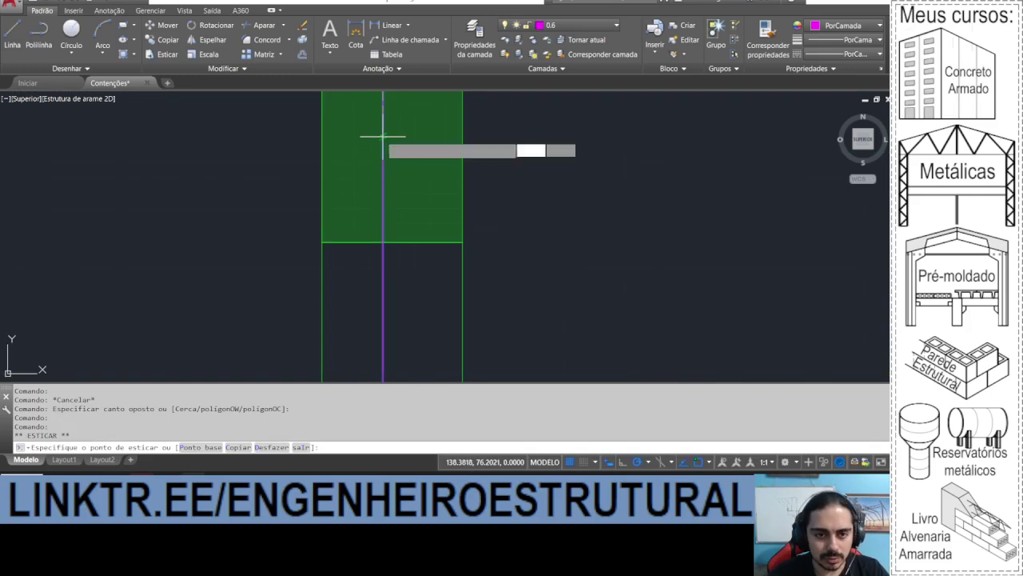
pyautogui.write('.05')
pyautogui.press('Return')
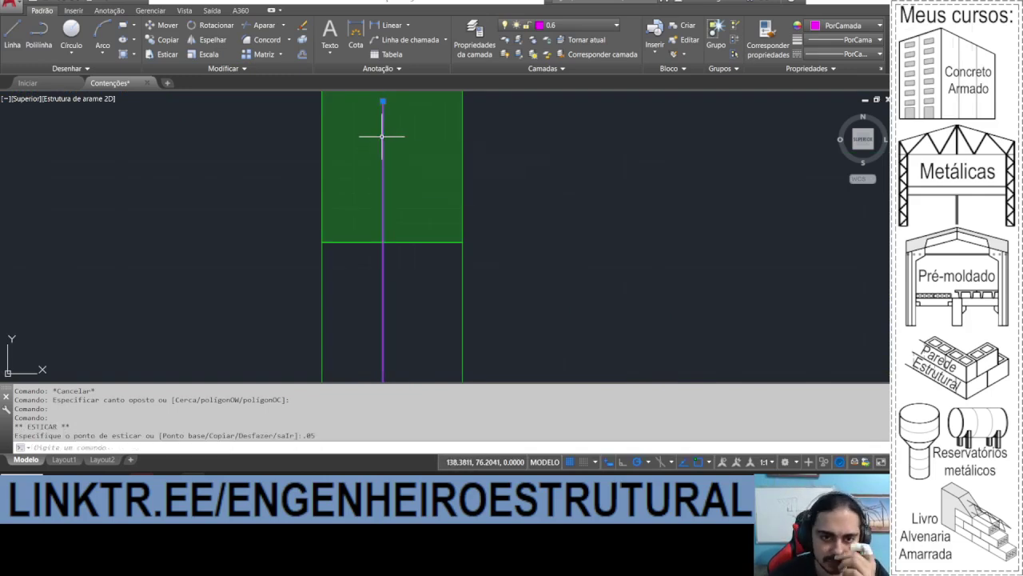
pyautogui.scroll(-3, 409, 268)
pyautogui.moveTo(425, 228); pyautogui.dragTo(422, 223, button='middle')
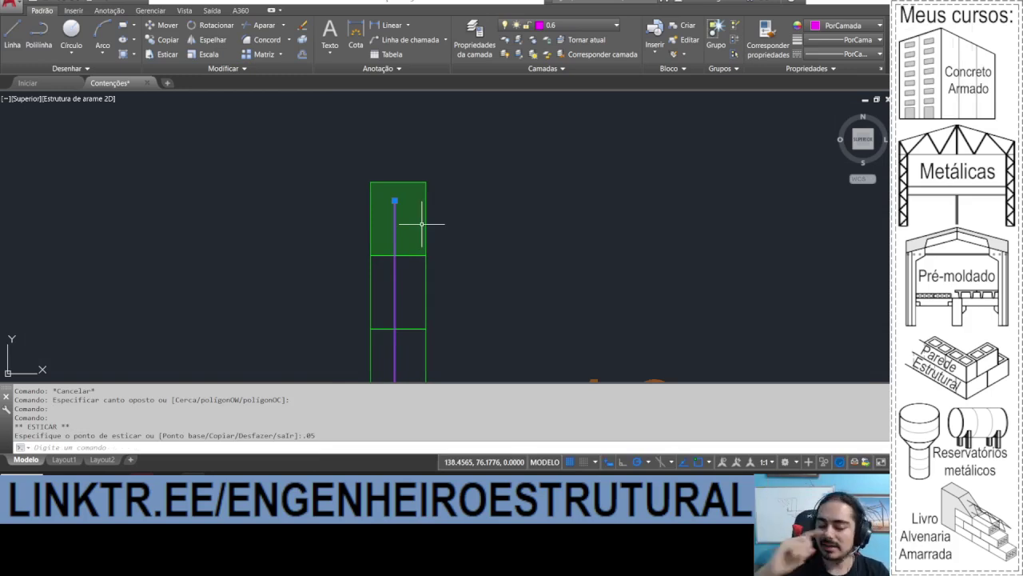
pyautogui.scroll(-4, 414, 214)
pyautogui.moveTo(399, 174); pyautogui.dragTo(371, 93, button='middle')
pyautogui.press('Escape')
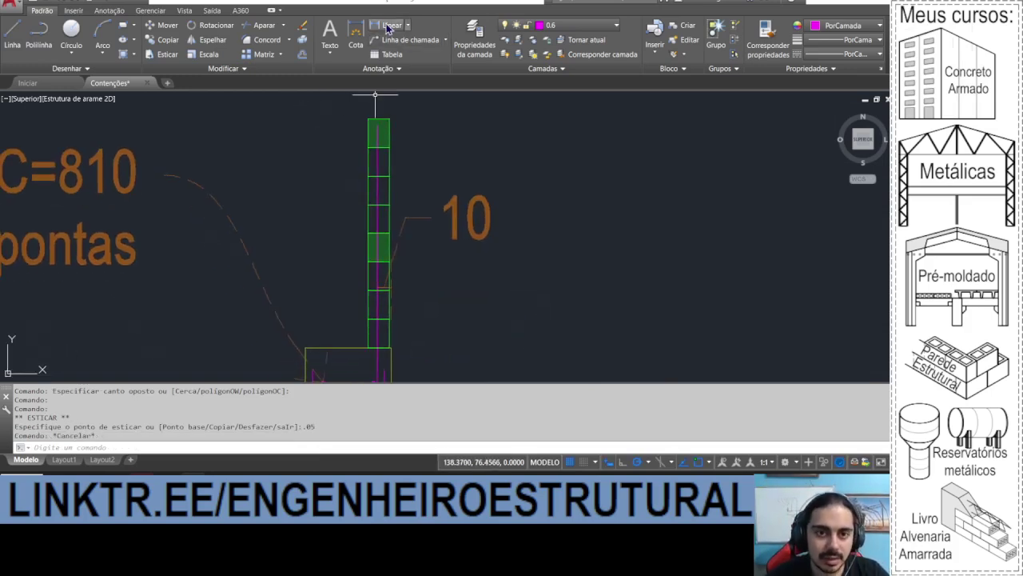
# Step: Measure the vertical bar's height from the top of the footing to its upper end
pyautogui.click(387, 27)
pyautogui.click(378, 348)
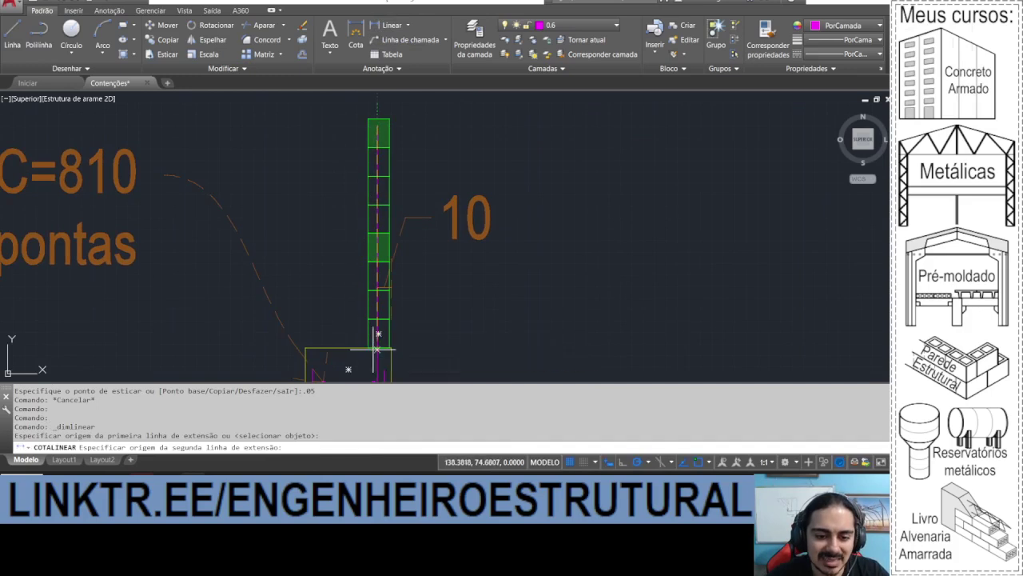
pyautogui.click(378, 124)
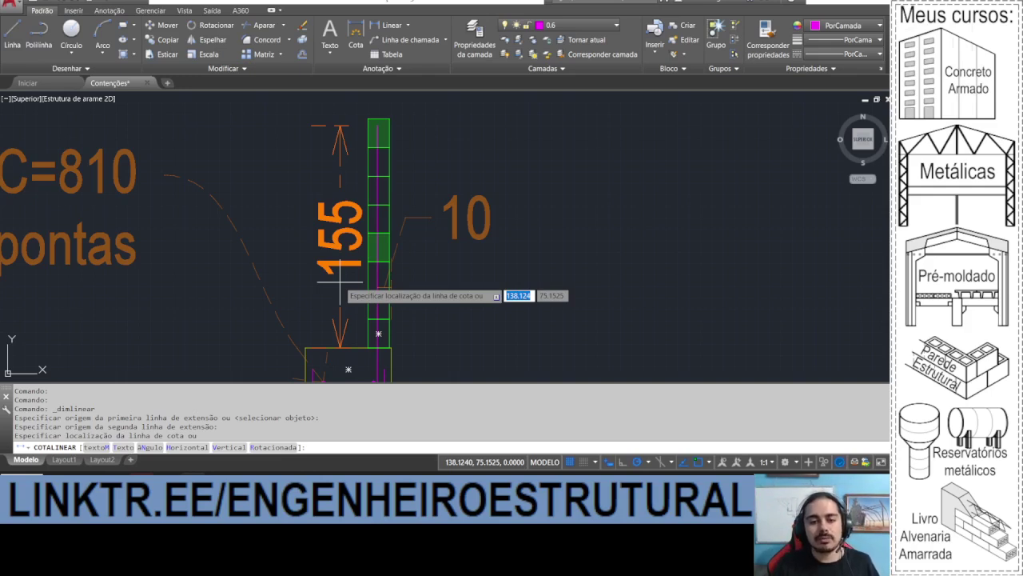
pyautogui.press('Escape')
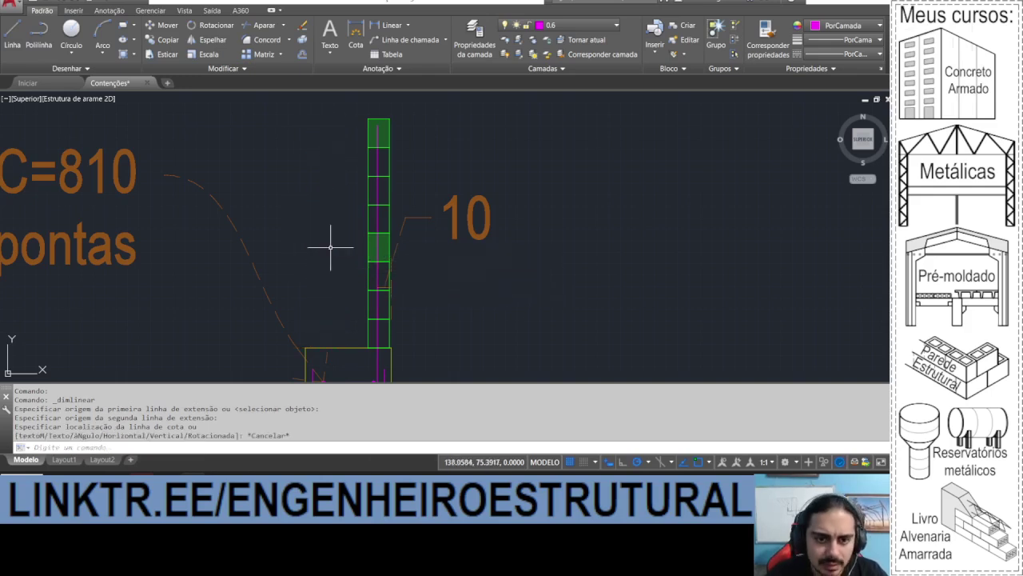
# Step: Copy the L-shaped vertical bar 1 unit to the right, into the clear space beside the wall section
pyautogui.scroll(-2, 338, 213)
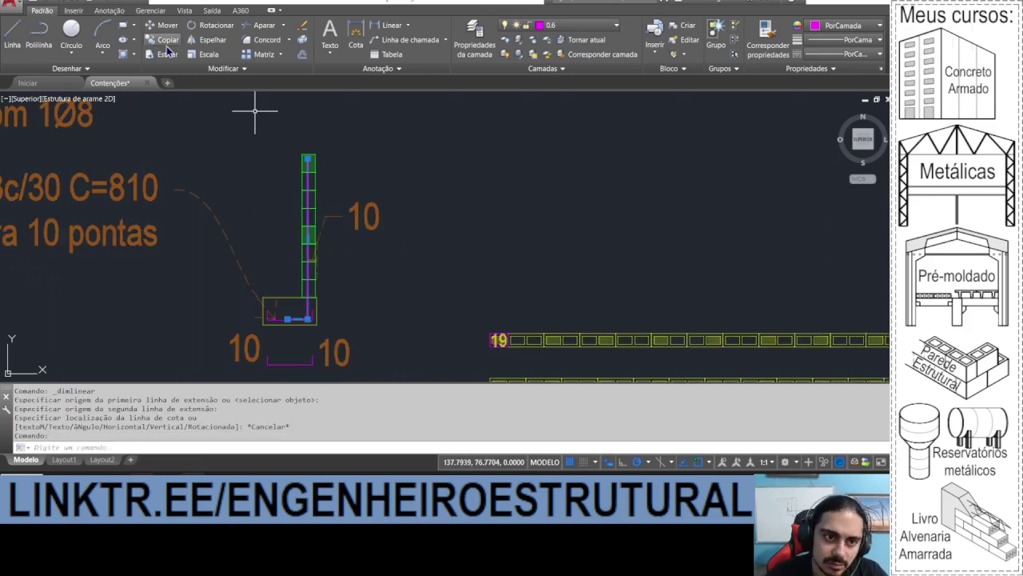
pyautogui.click(374, 155)
pyautogui.write('1')
pyautogui.press('Return')
pyautogui.press('Escape')
pyautogui.click(355, 36)
pyautogui.press('Return')
pyautogui.click(398, 192)
pyautogui.press('Escape')
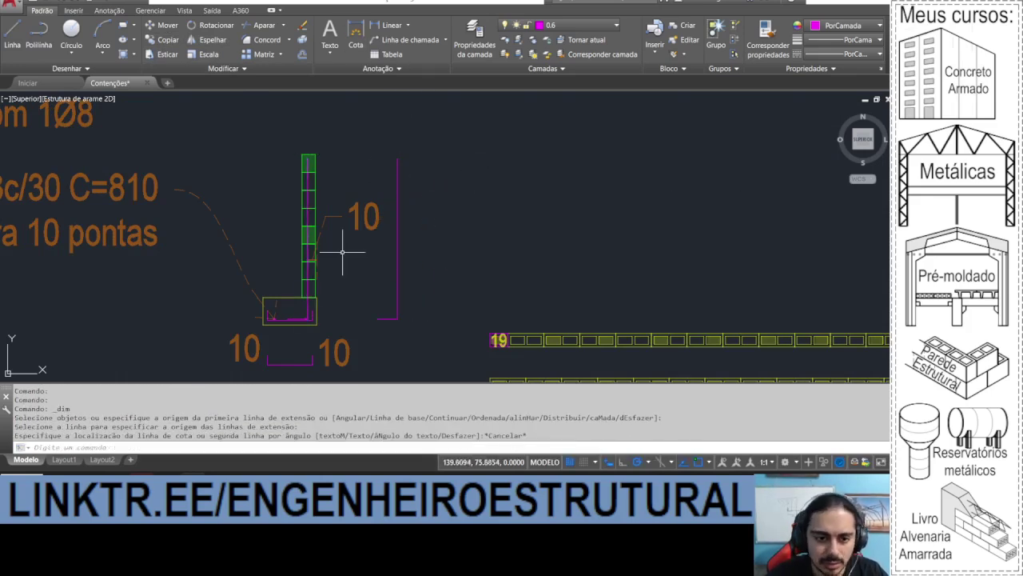
# Step: Copy the hook label under the footing to the clipboard and measure the bottom leg of the detached bar
pyautogui.click(331, 348)
pyautogui.hotkey('ctrl', 'c')
pyautogui.press('Escape')
pyautogui.scroll(4, 371, 314)
pyautogui.click(386, 25)
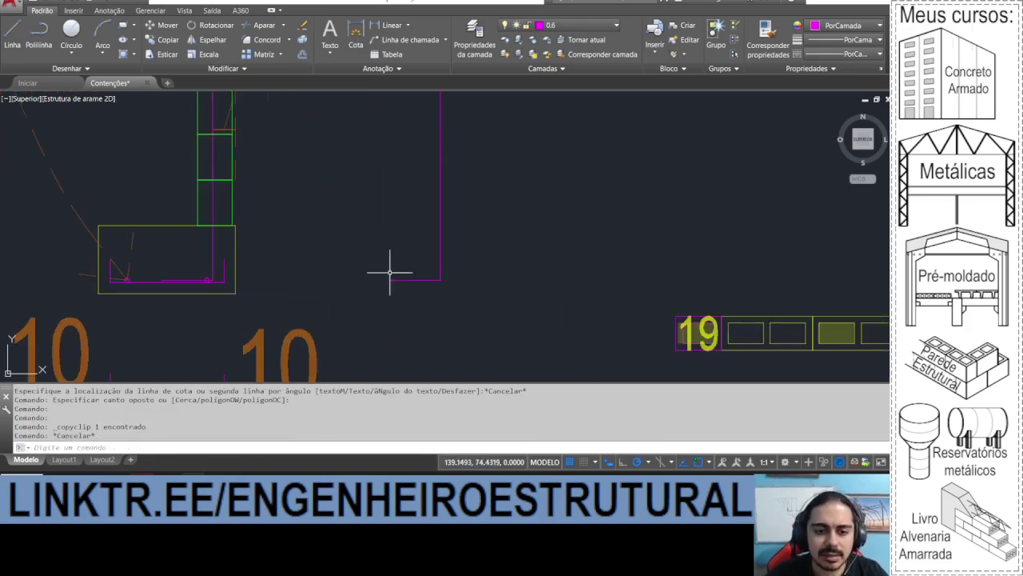
pyautogui.click(389, 279)
pyautogui.click(439, 279)
pyautogui.press('Escape')
# Step: Paste the copied label under the detached bar's bottom leg and change its text to 20
pyautogui.scroll(-4, 424, 256)
pyautogui.scroll(3, 424, 256)
pyautogui.hotkey('ctrl', 'v')
pyautogui.click(402, 293)
pyautogui.click(412, 284)
pyautogui.click(415, 280)
pyautogui.scroll(-3, 418, 275)
pyautogui.doubleClick(414, 276)
pyautogui.write('20')
pyautogui.click(308, 240)
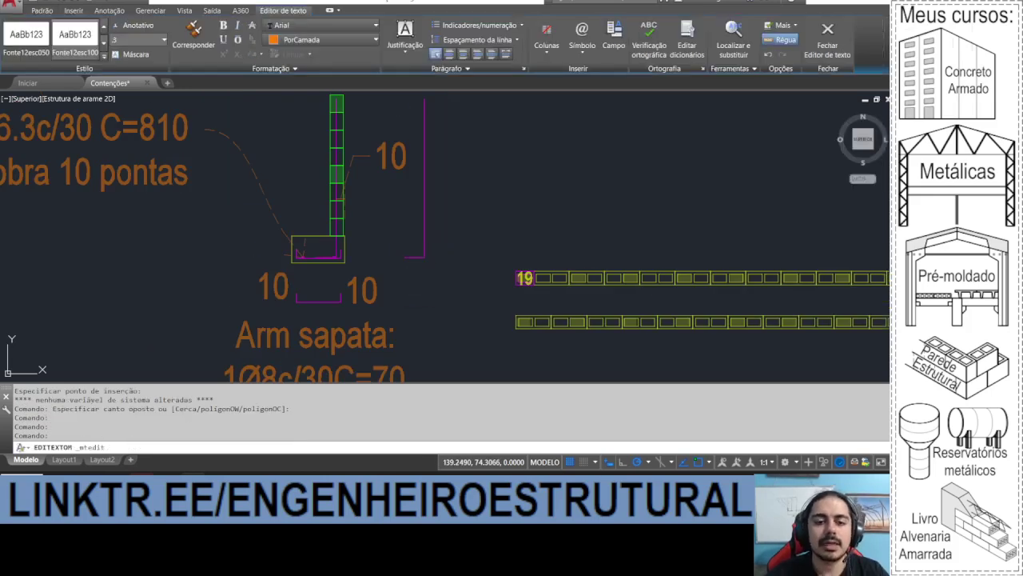
# Step: Calculate 12.5 × 40 in the Calculator for the 12.5 mm bar, and return to the drawing
pyautogui.scroll(4, 315, 234)
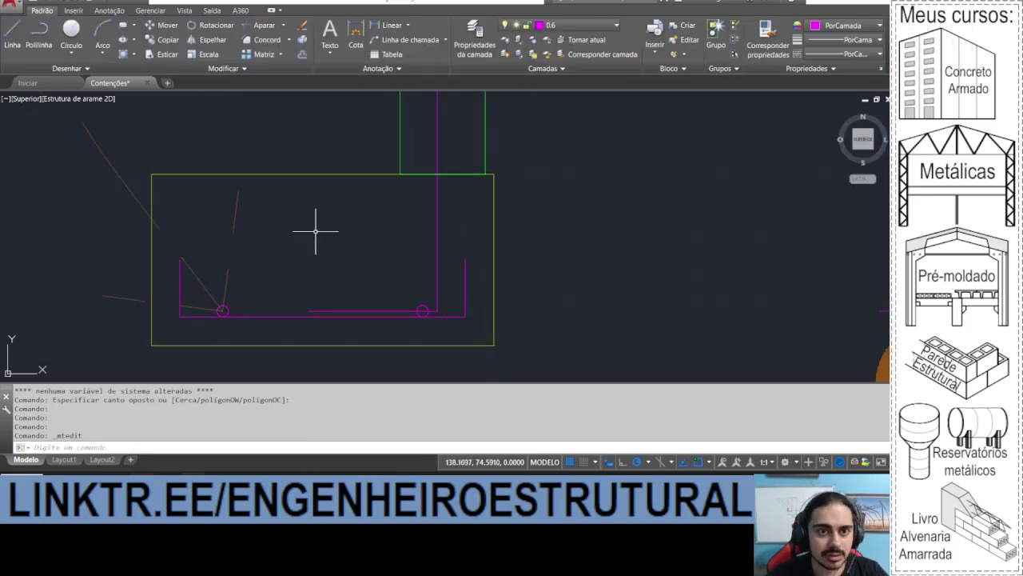
pyautogui.hotkey('alt', 'Tab')
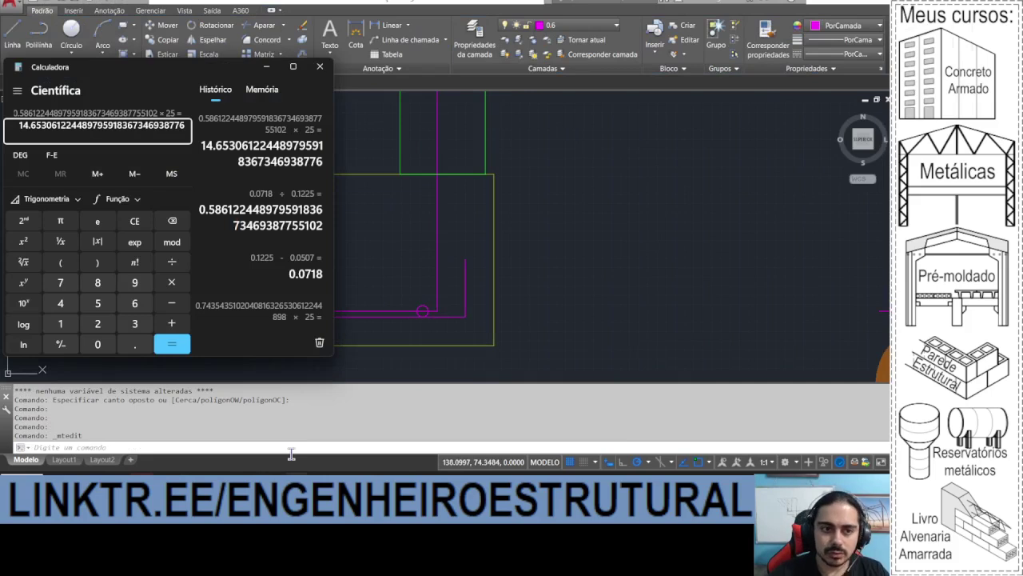
pyautogui.write('12.5 × ')
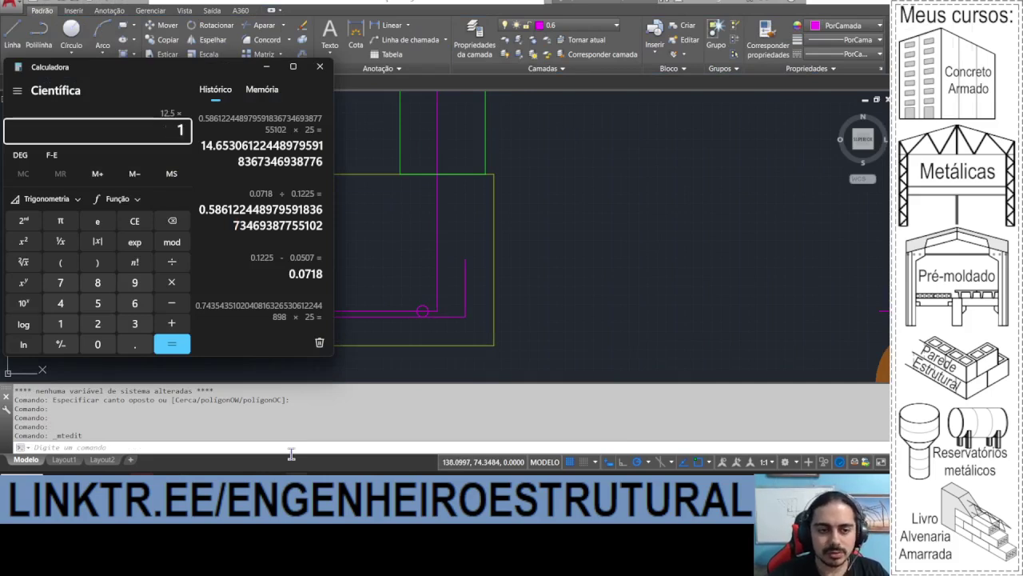
pyautogui.write('40')
pyautogui.press('Return')
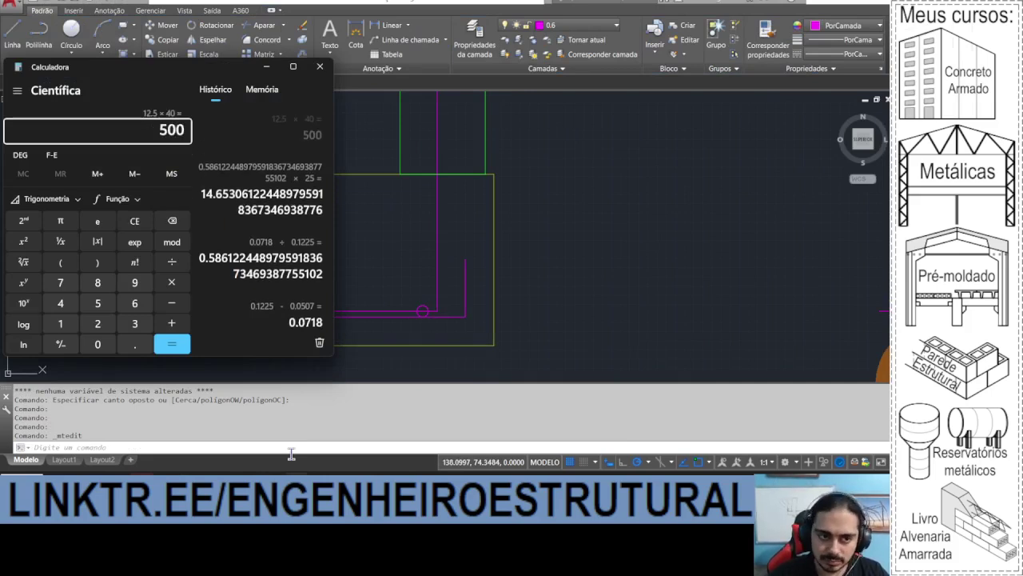
pyautogui.hotkey('alt', 'Tab')
# Step: Measure the vertical bar's embedded length from its bottom bend to the top of the footing
pyautogui.click(392, 25)
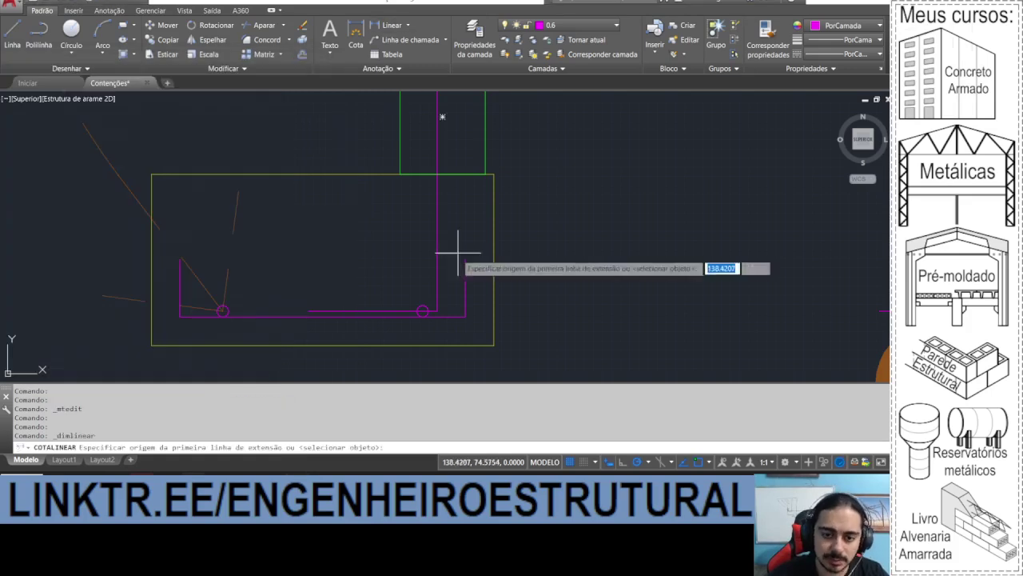
pyautogui.click(441, 310)
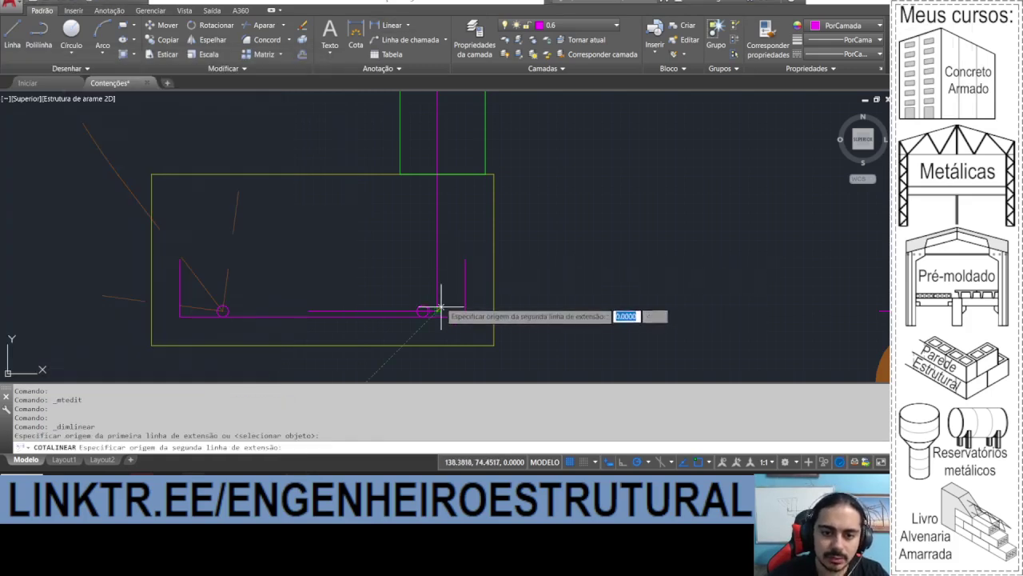
pyautogui.click(438, 174)
pyautogui.scroll(-6, 580, 289)
pyautogui.press('Escape')
pyautogui.scroll(6, 579, 289)
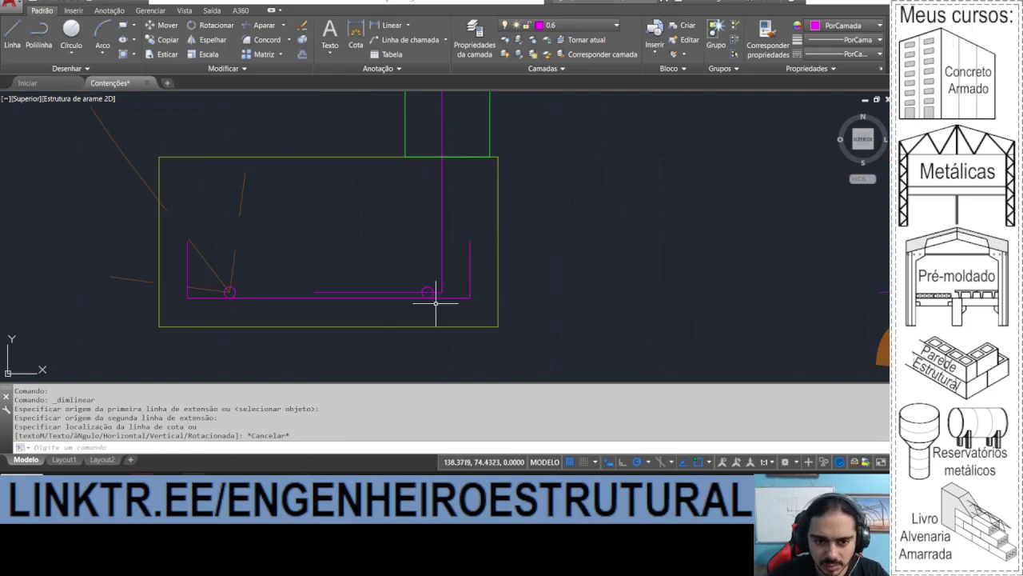
# Step: Measure the horizontal bottom leg of the L-shaped bar inside the footing
pyautogui.scroll(2, 381, 290)
pyautogui.click(382, 22)
pyautogui.click(476, 298)
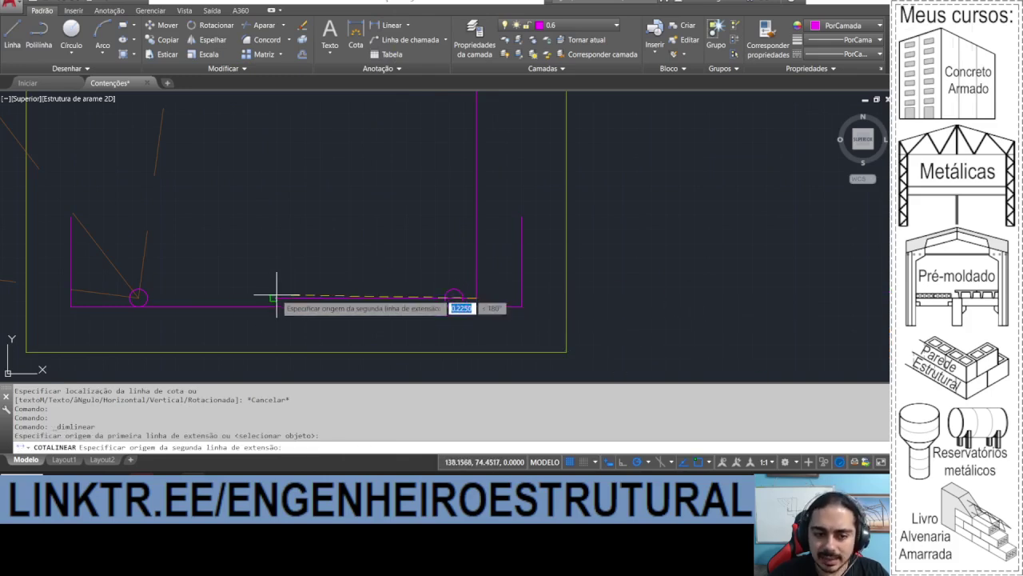
pyautogui.click(273, 297)
pyautogui.scroll(-10, 297, 269)
pyautogui.press('Escape')
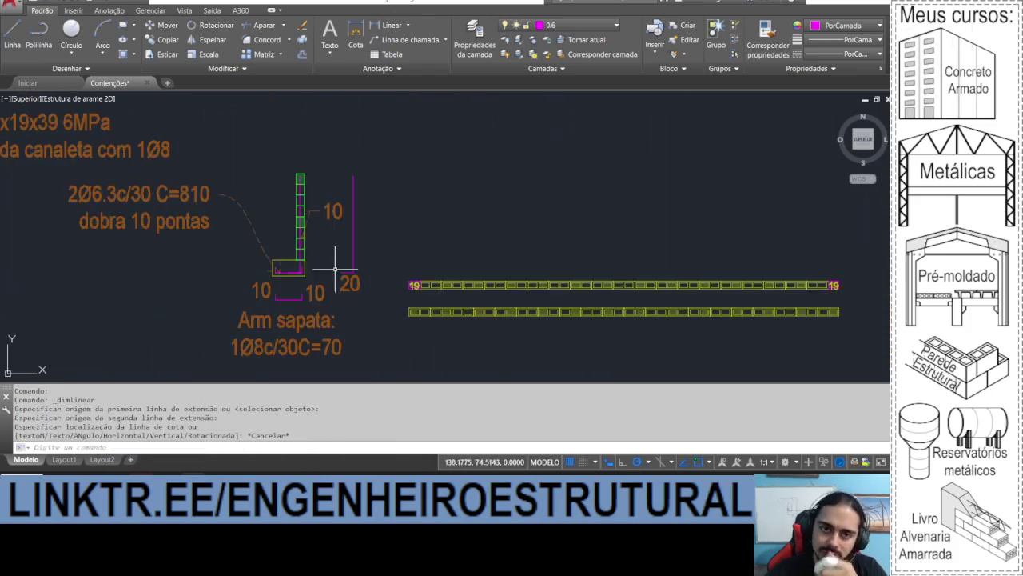
# Step: Lengthen the L-shaped bar's bottom leg in the footing by stretching its free end 0.075 to the left
pyautogui.scroll(8, 274, 267)
pyautogui.click(394, 299)
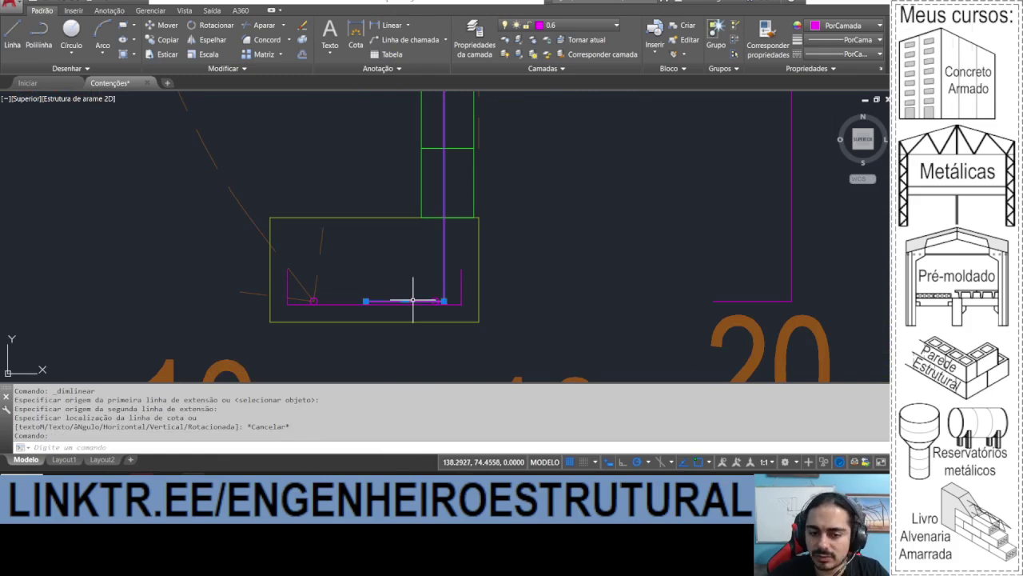
pyautogui.scroll(2, 373, 302)
pyautogui.scroll(2, 373, 302)
pyautogui.click(360, 300)
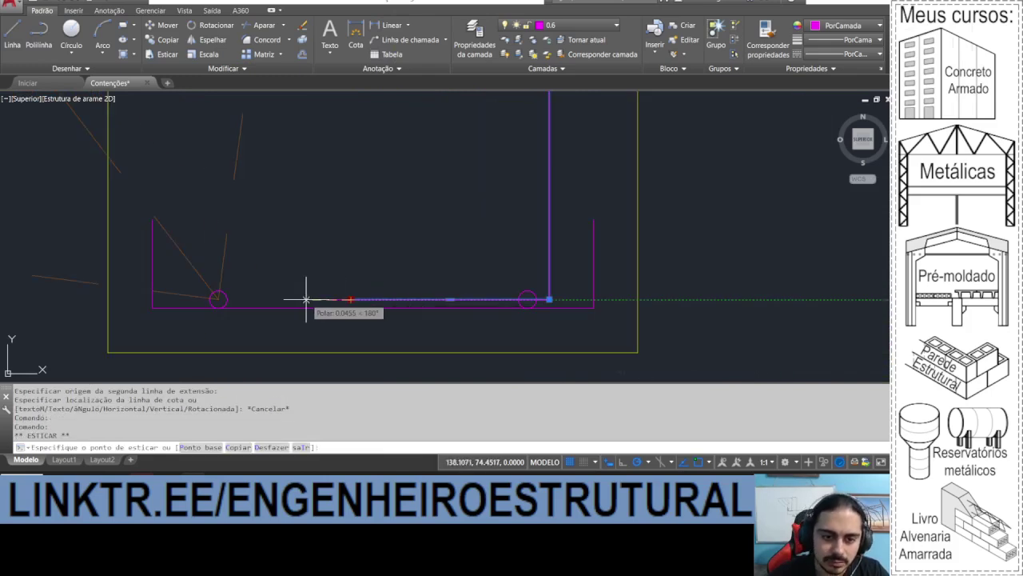
pyautogui.write('.07')
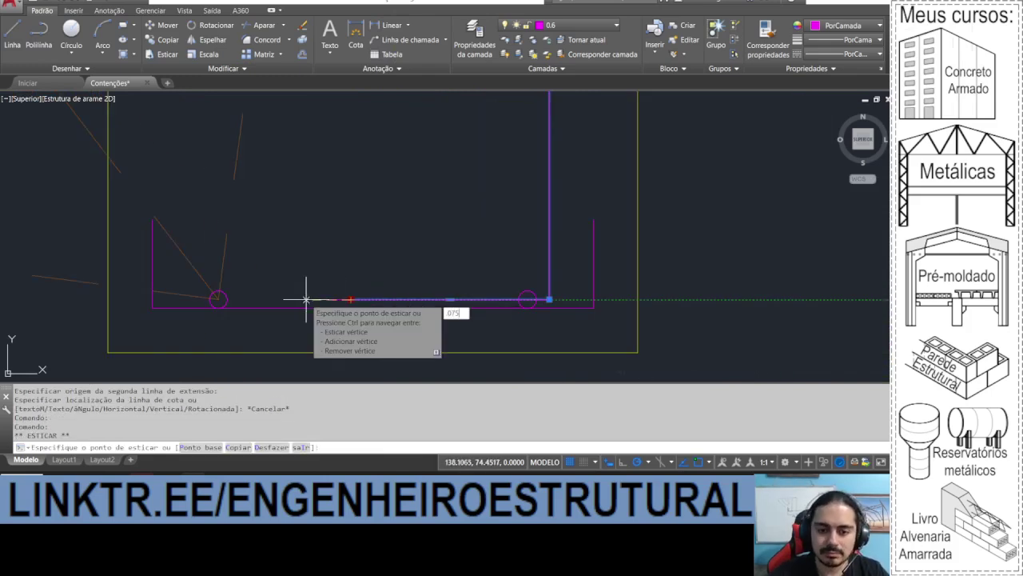
pyautogui.write('5')
pyautogui.press('Return')
pyautogui.press('Escape')
pyautogui.scroll(-3, 313, 296)
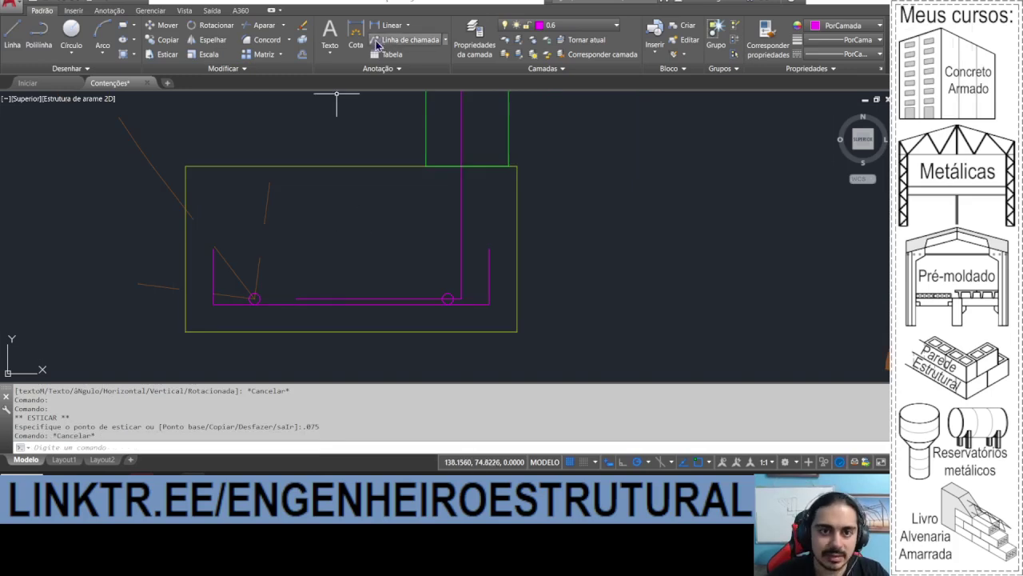
# Step: Measure the lengthened bottom leg of the L-shaped bar in the footing
pyautogui.click(390, 26)
pyautogui.click(461, 300)
pyautogui.click(294, 298)
pyautogui.scroll(-5, 365, 266)
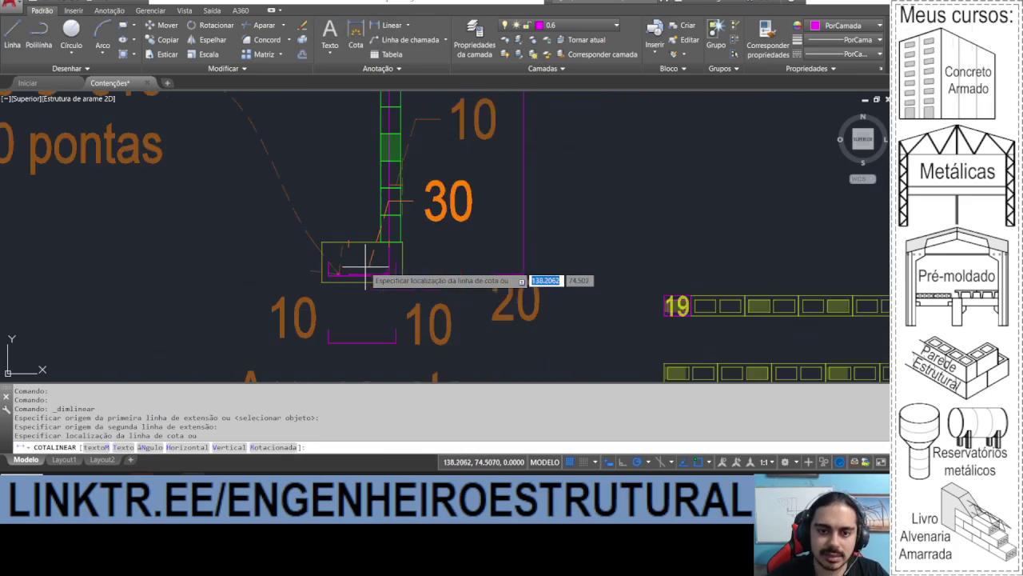
pyautogui.press('Escape')
# Step: Change the label under the detached bar's bottom leg to 30
pyautogui.scroll(-2, 372, 246)
pyautogui.scroll(2, 458, 285)
pyautogui.doubleClick(441, 279)
pyautogui.doubleClick(457, 262)
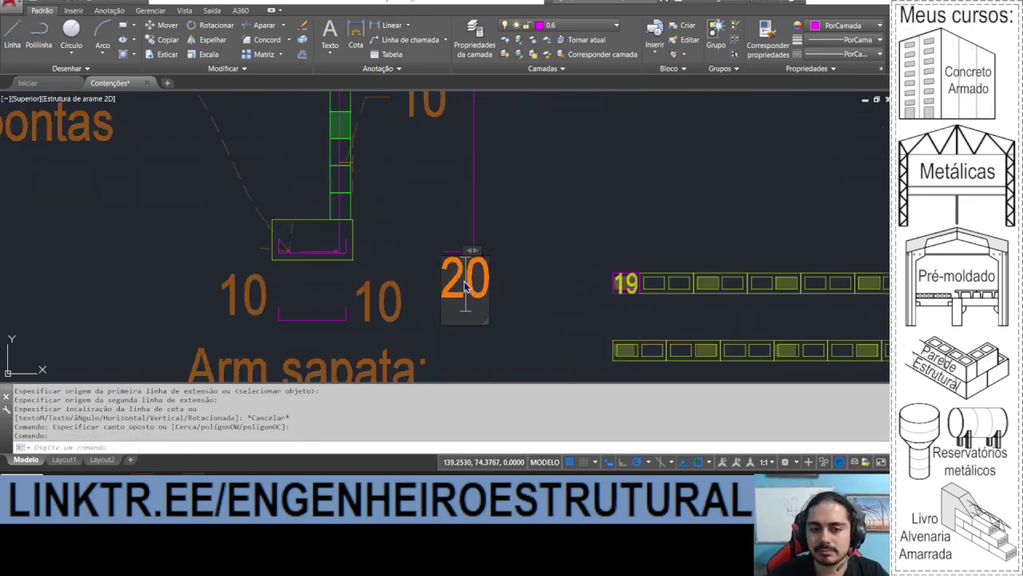
pyautogui.moveTo(463, 281); pyautogui.dragTo(417, 282)
pyautogui.write('3')
pyautogui.click(552, 237)
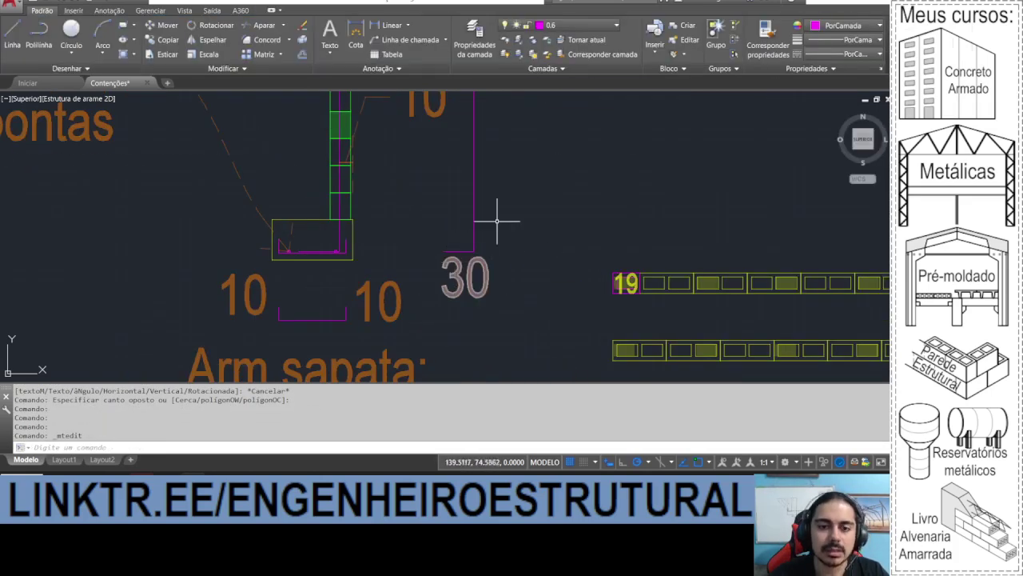
# Step: Copy the 30 label to the right of the detached bar and rotate the copy 90° to read vertically
pyautogui.scroll(-4, 498, 160)
pyautogui.hotkey('ctrl', 'c')
pyautogui.hotkey('ctrl', 'v')
pyautogui.click(458, 257)
pyautogui.click(498, 160)
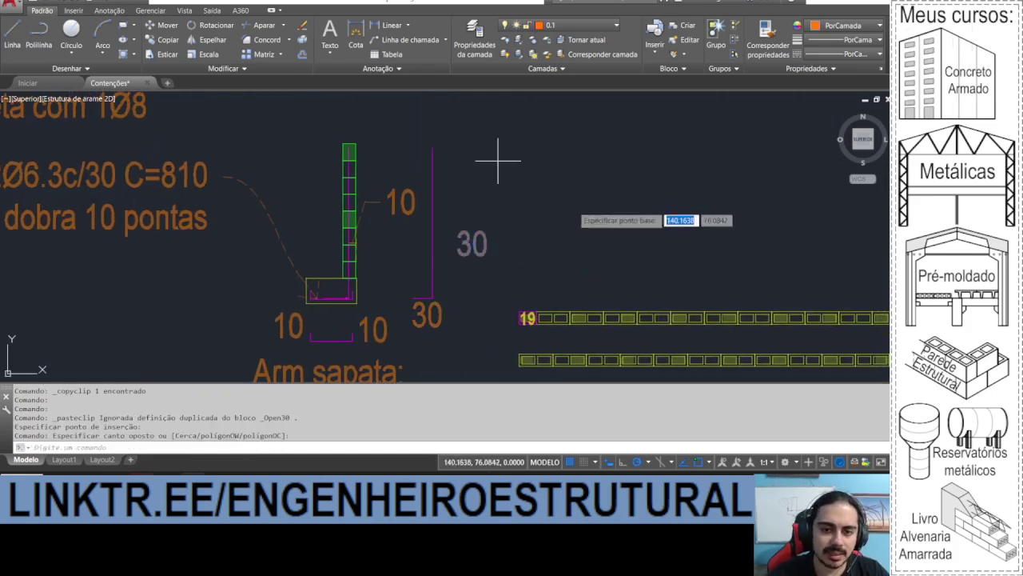
pyautogui.click(215, 26)
pyautogui.click(468, 245)
pyautogui.click(471, 214)
pyautogui.click(470, 232)
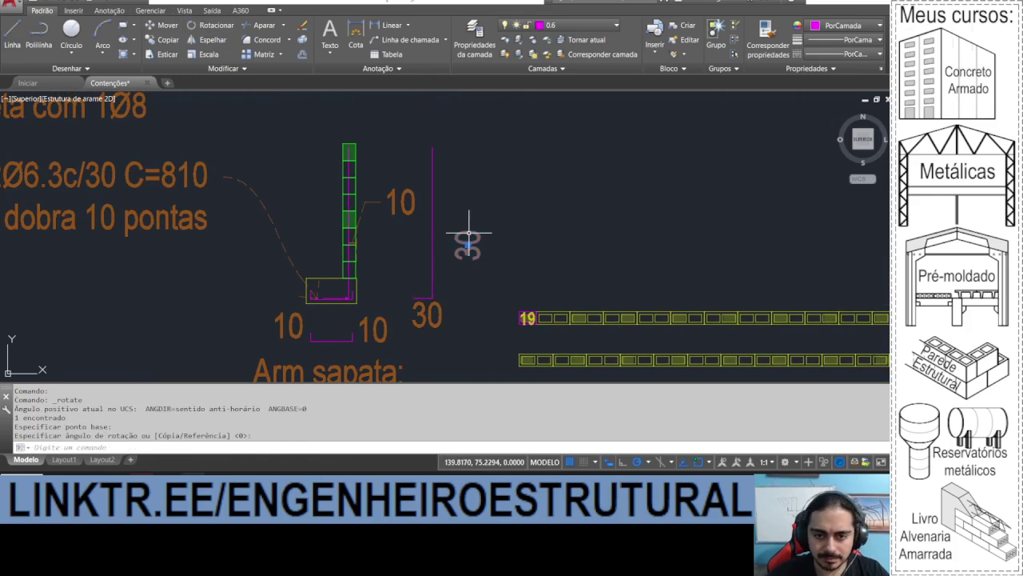
# Step: Replace the rotated label's text with 1Ø12.5c/60 and C=210 on two lines
pyautogui.doubleClick(469, 233)
pyautogui.write('a1a')
pyautogui.hotkey('ctrl', 'a')
pyautogui.write('1%%c')
pyautogui.write('12.5c/6')
pyautogui.write('0')
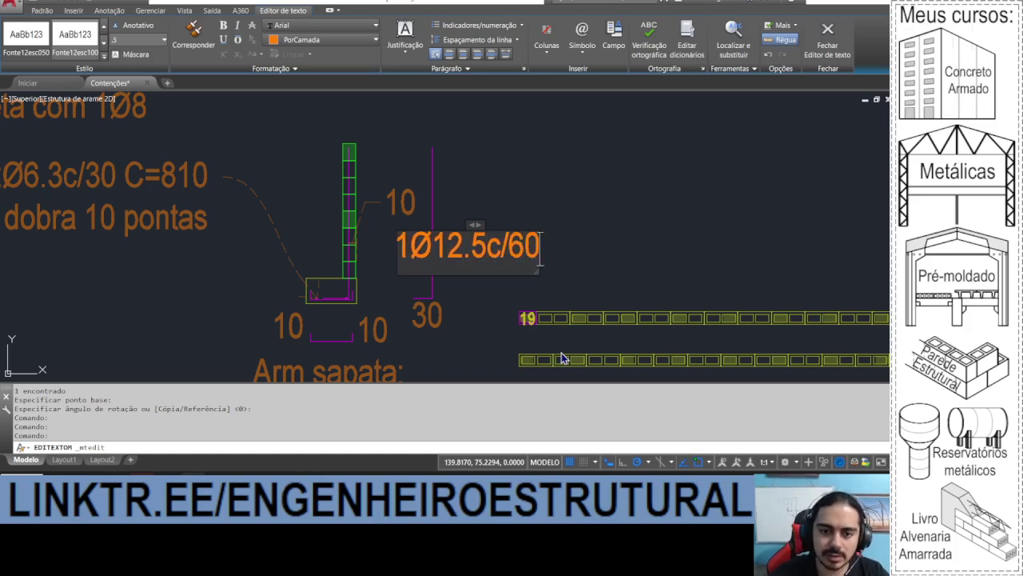
pyautogui.press('Return')
pyautogui.write('C=210')
pyautogui.click(827, 222)
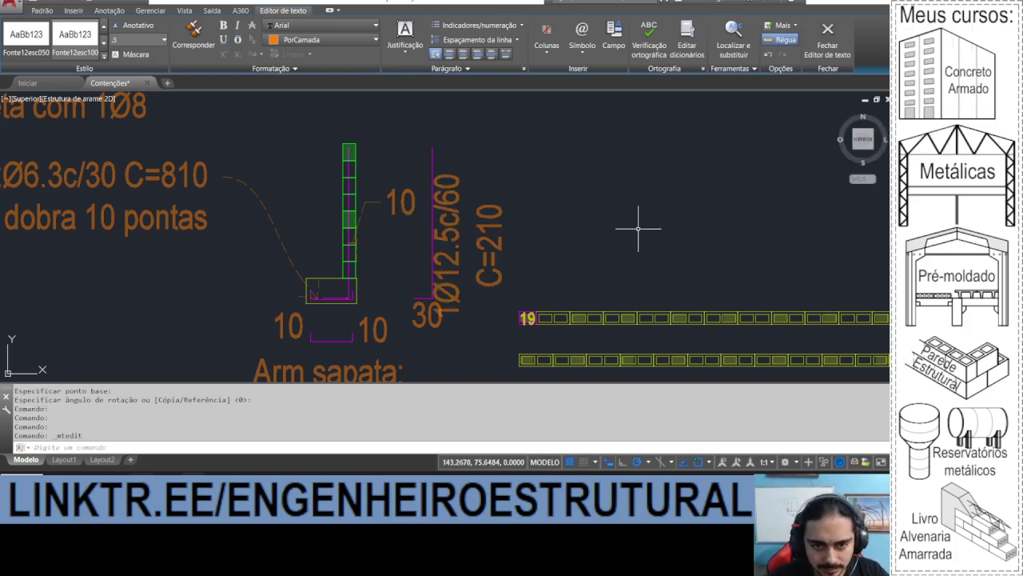
# Step: Move the 1Ø12.5c/60 C=210 annotation so it sits alongside the detached vertical bar
pyautogui.click(500, 268)
pyautogui.click(500, 266)
pyautogui.hotkey('ctrl', 'x')
pyautogui.hotkey('ctrl', 'v')
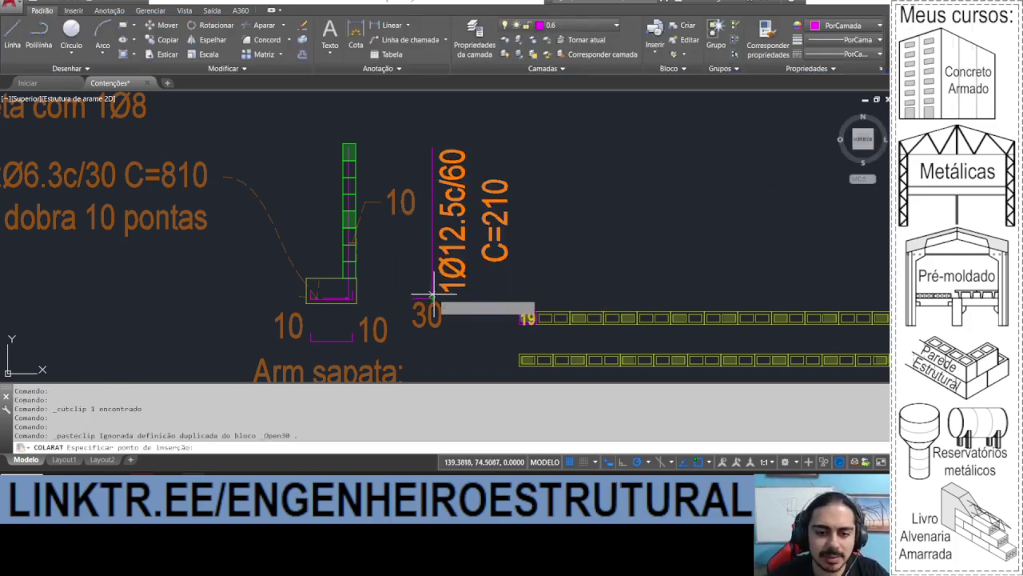
pyautogui.moveTo(440, 266); pyautogui.dragTo(443, 268, button='middle')
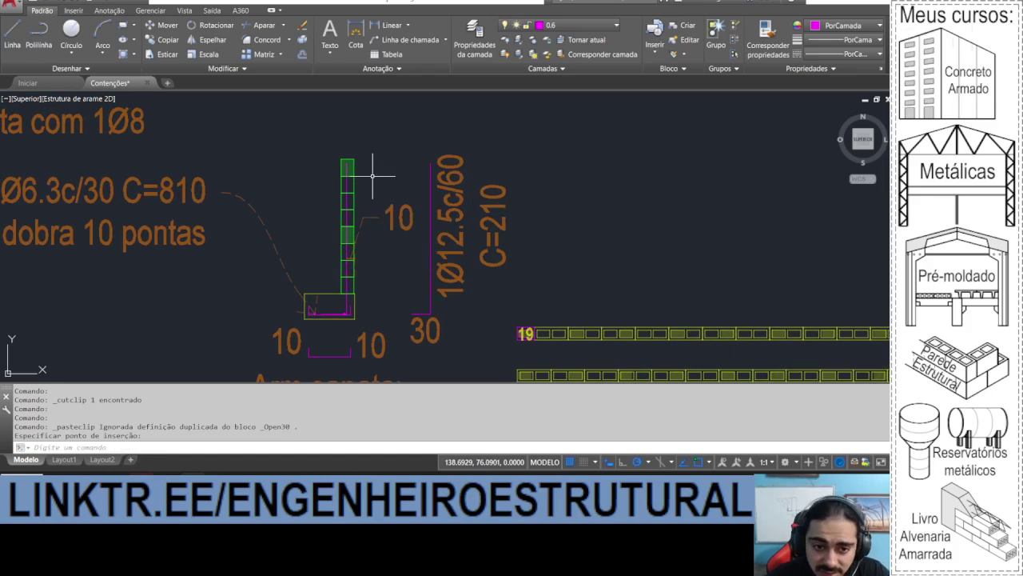
# Step: Look through the rest of the drawing for the standard strip footing details of the structural masonry walls
pyautogui.moveTo(351, 209); pyautogui.dragTo(360, 212, button='middle')
pyautogui.scroll(-4, 354, 230)
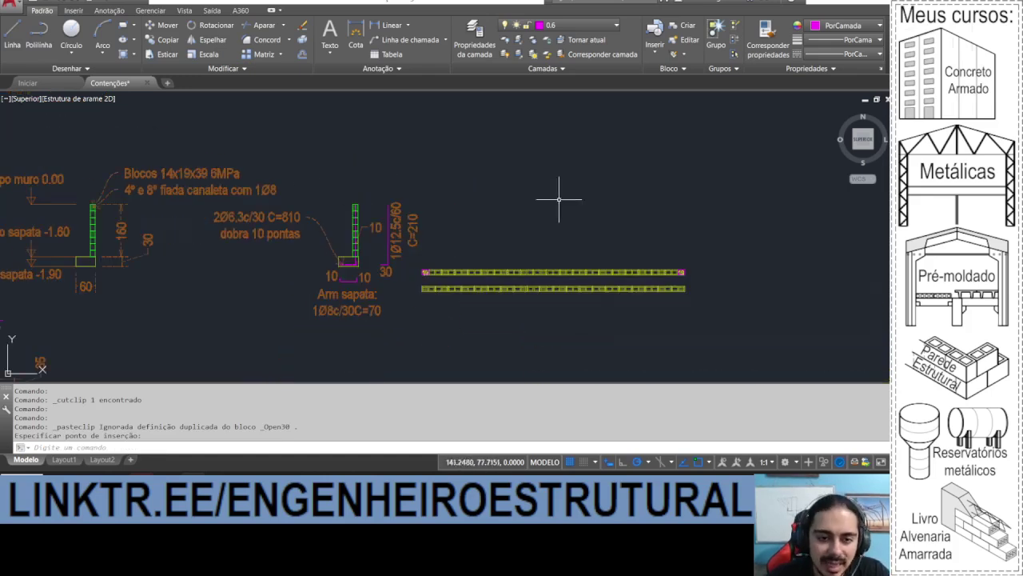
pyautogui.moveTo(338, 273); pyautogui.dragTo(537, 216, button='middle')
pyautogui.scroll(2, 396, 266)
pyautogui.scroll(-4, 385, 260)
pyautogui.moveTo(253, 290); pyautogui.dragTo(319, 255, button='middle')
pyautogui.scroll(2, 396, 260)
pyautogui.moveTo(242, 241); pyautogui.dragTo(533, 205, button='middle')
pyautogui.scroll(-4, 534, 206)
pyautogui.scroll(2, 210, 248)
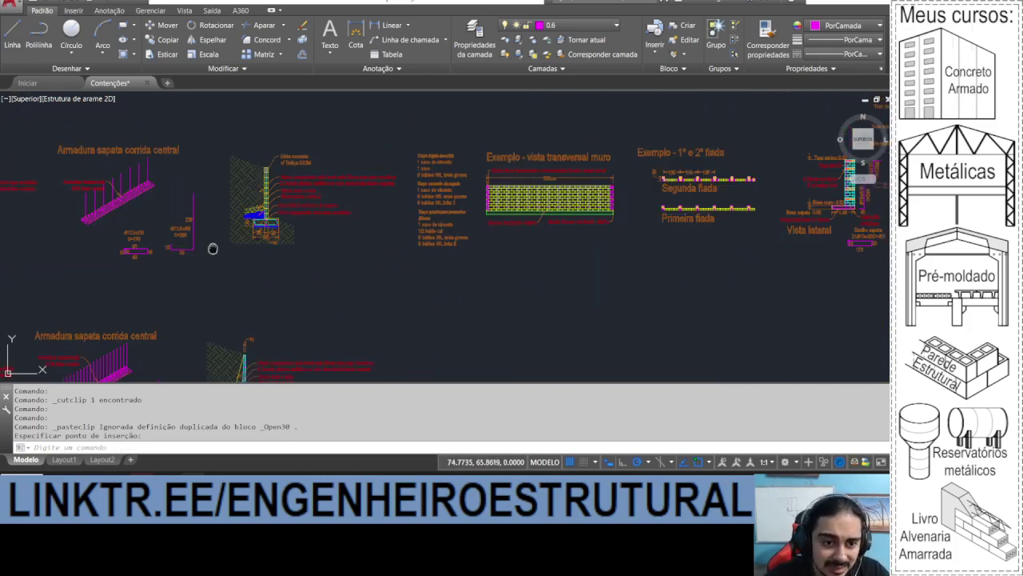
pyautogui.moveTo(210, 248); pyautogui.dragTo(369, 209, button='middle')
pyautogui.moveTo(303, 212); pyautogui.dragTo(309, 219, button='middle')
pyautogui.scroll(2, 569, 150)
pyautogui.moveTo(566, 151); pyautogui.dragTo(495, 193, button='middle')
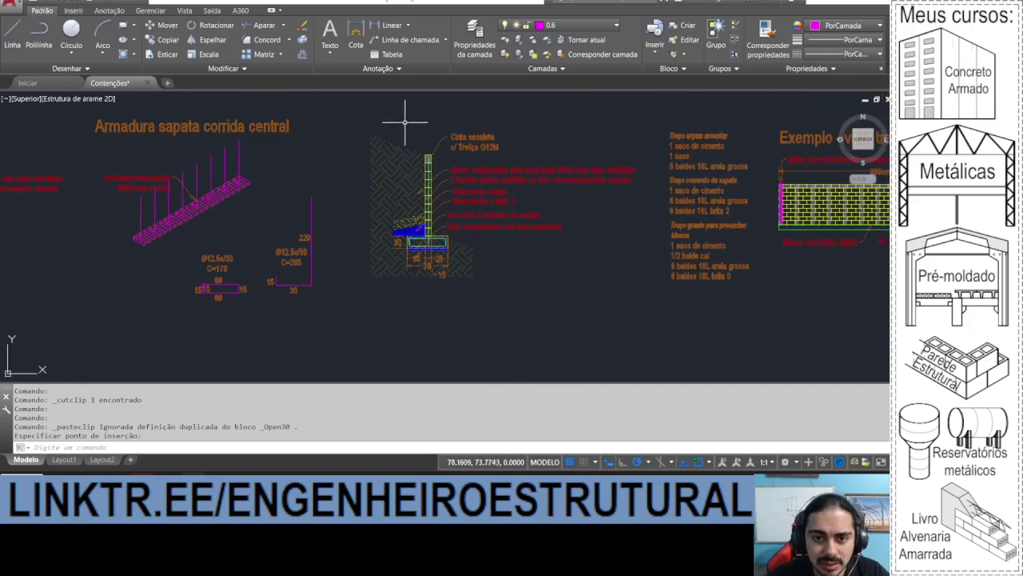
pyautogui.click(357, 116)
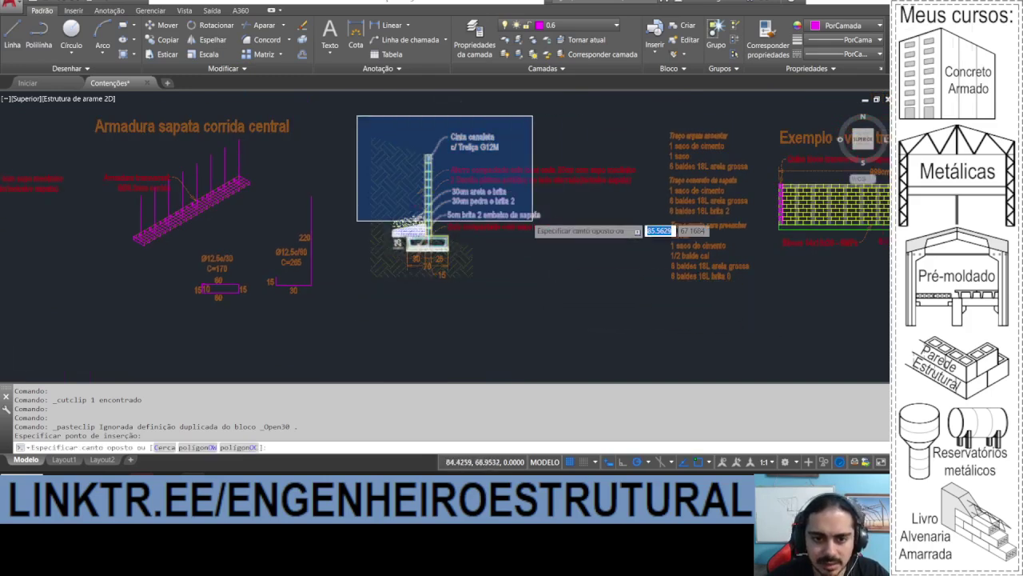
pyautogui.scroll(-4, 532, 217)
pyautogui.press('Escape')
# Step: Copy the embedded strip footing wall section, with its notes, from the SAPATAS - MURO ALVENARIA ESTRUTURAL details to the clipboard
pyautogui.moveTo(412, 207); pyautogui.dragTo(525, 205, button='middle')
pyautogui.scroll(2, 319, 206)
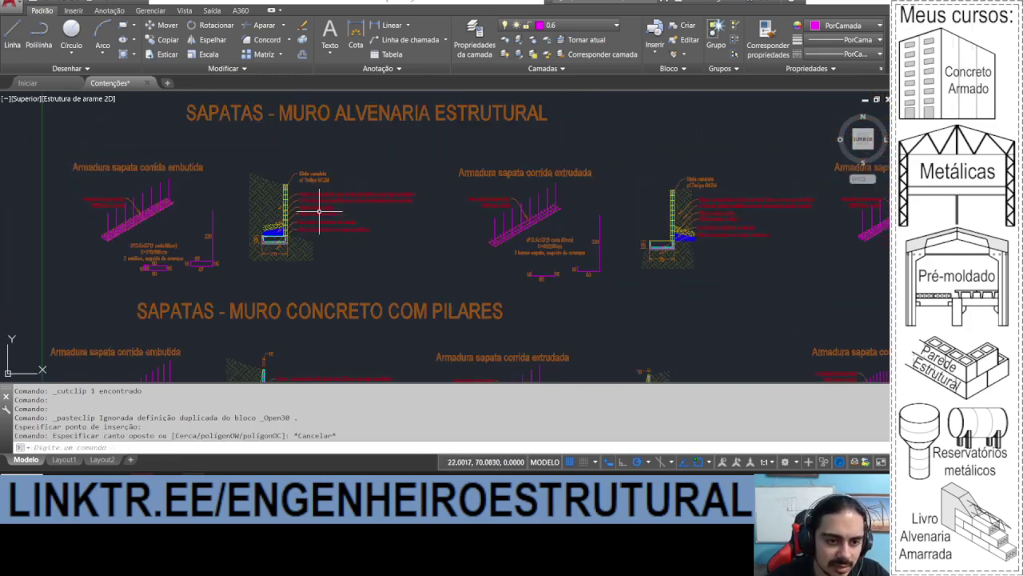
pyautogui.scroll(2, 234, 222)
pyautogui.click(256, 134)
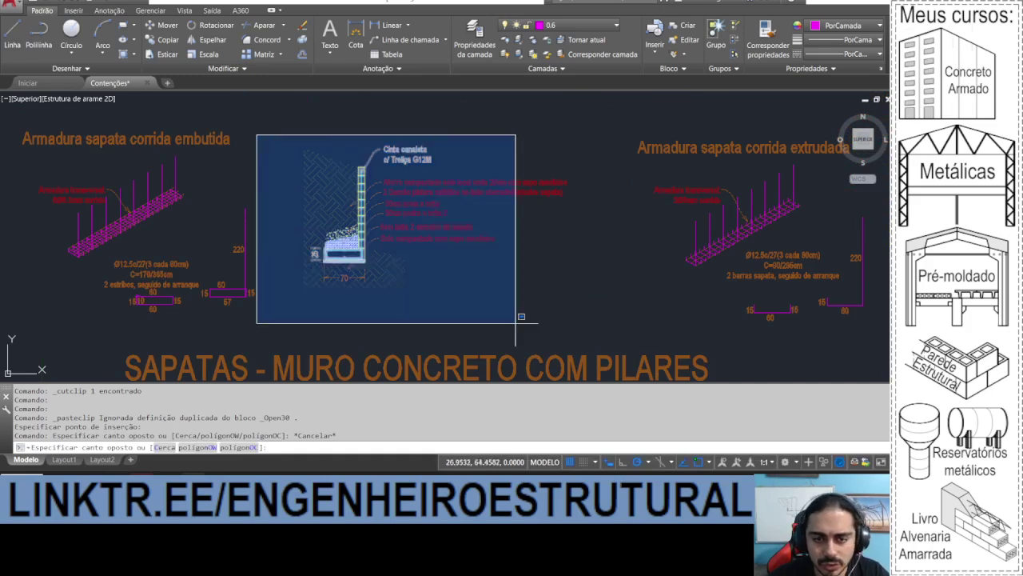
pyautogui.click(612, 315)
pyautogui.hotkey('ctrl', 'c')
# Step: Paste the embedded footing wall section into the free space beside the retaining wall drawings, beneath the block course strips
pyautogui.scroll(-4, 181, 248)
pyautogui.moveTo(495, 235); pyautogui.dragTo(39, 230, button='middle')
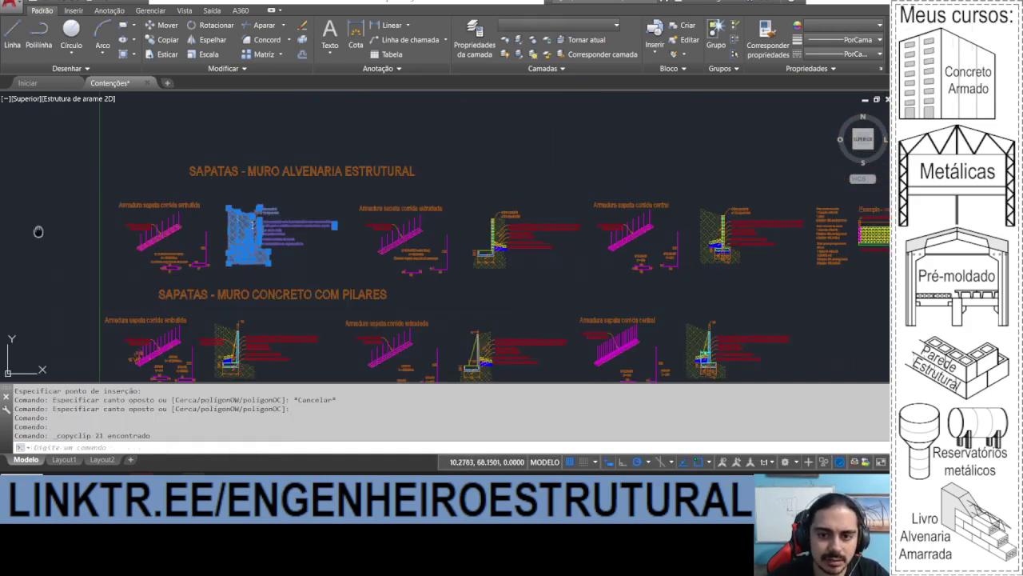
pyautogui.moveTo(637, 244); pyautogui.dragTo(386, 244, button='middle')
pyautogui.scroll(2, 571, 240)
pyautogui.hotkey('ctrl', 'v')
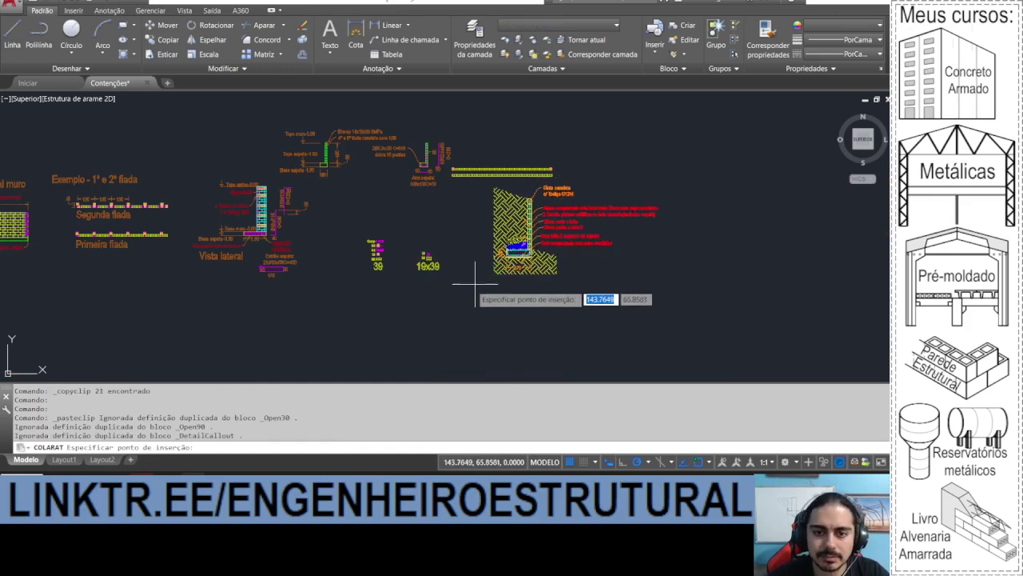
pyautogui.scroll(3, 534, 222)
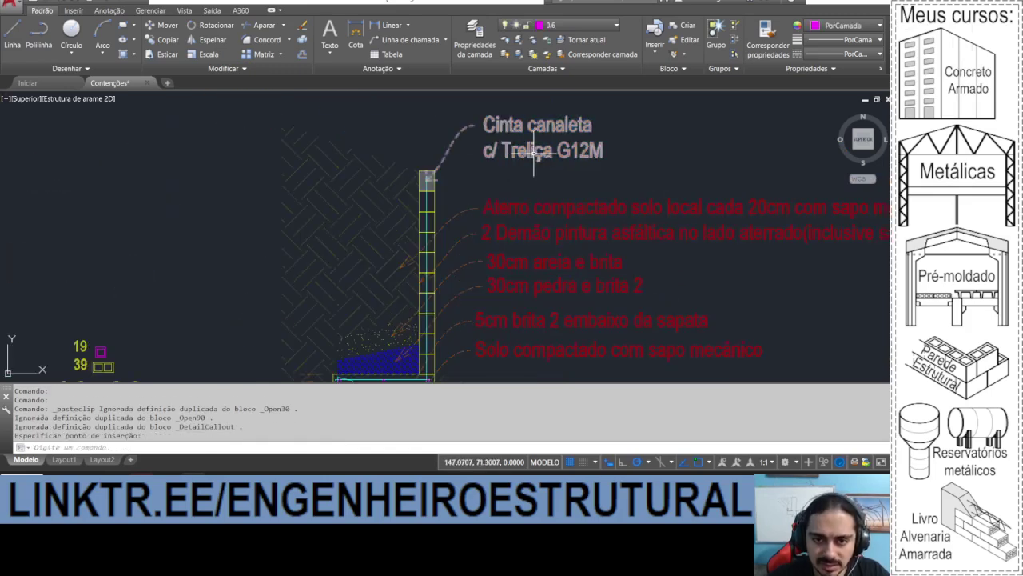
pyautogui.click(362, 183)
pyautogui.press('Escape')
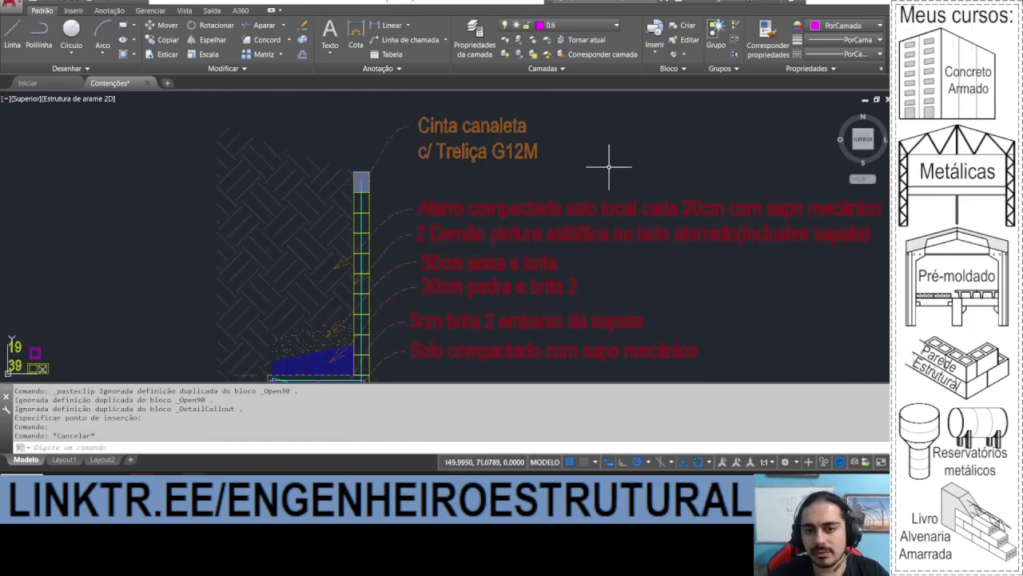
# Step: Change the second line of the Cinta canaleta label on the pasted section to 1Ø8 c/4 fiadas
pyautogui.doubleClick(468, 151)
pyautogui.moveTo(442, 152); pyautogui.dragTo(729, 158)
pyautogui.write('15')
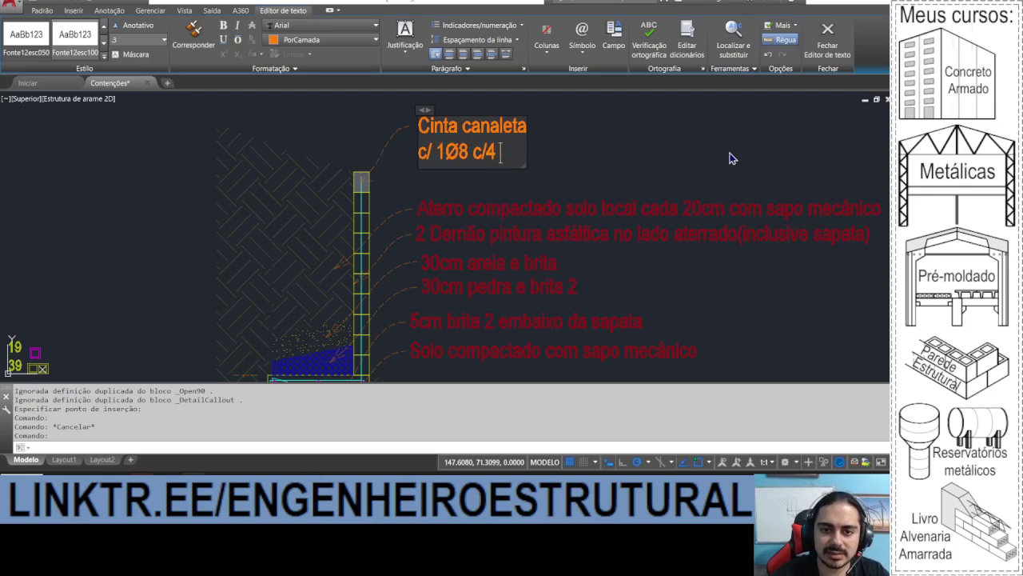
pyautogui.click(436, 152)
pyautogui.press('BackSpace')
pyautogui.press('BackSpace')
pyautogui.press('BackSpace')
pyautogui.click(378, 212)
# Step: Copy the channel block fill at the top of the wall 1.6 straight down to mark the intermediate channel course
pyautogui.click(358, 185)
pyautogui.scroll(-2, 351, 188)
pyautogui.click(42, 11)
pyautogui.click(164, 39)
pyautogui.click(588, 290)
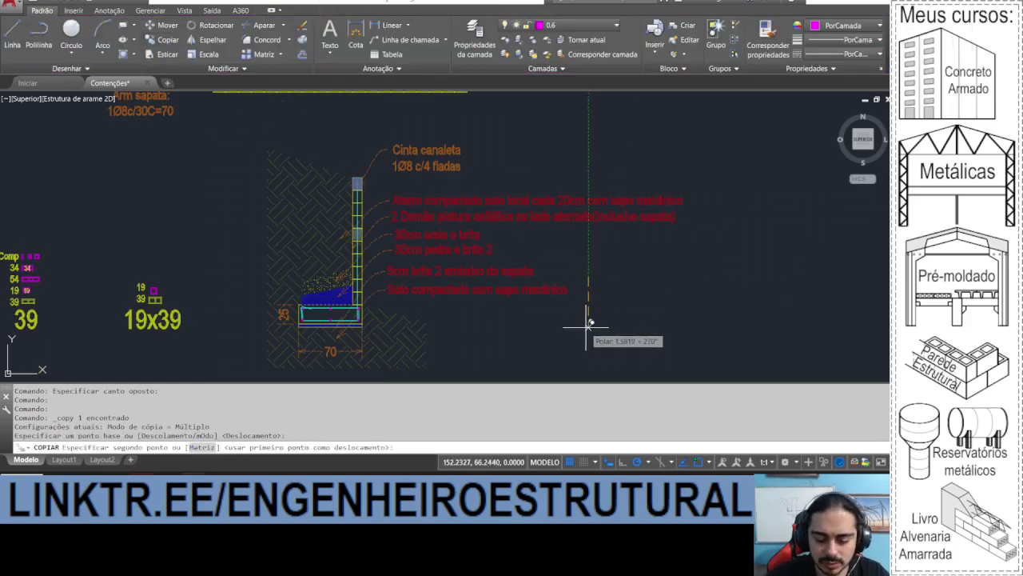
pyautogui.write('1.6')
pyautogui.press('Return')
pyautogui.press('Escape')
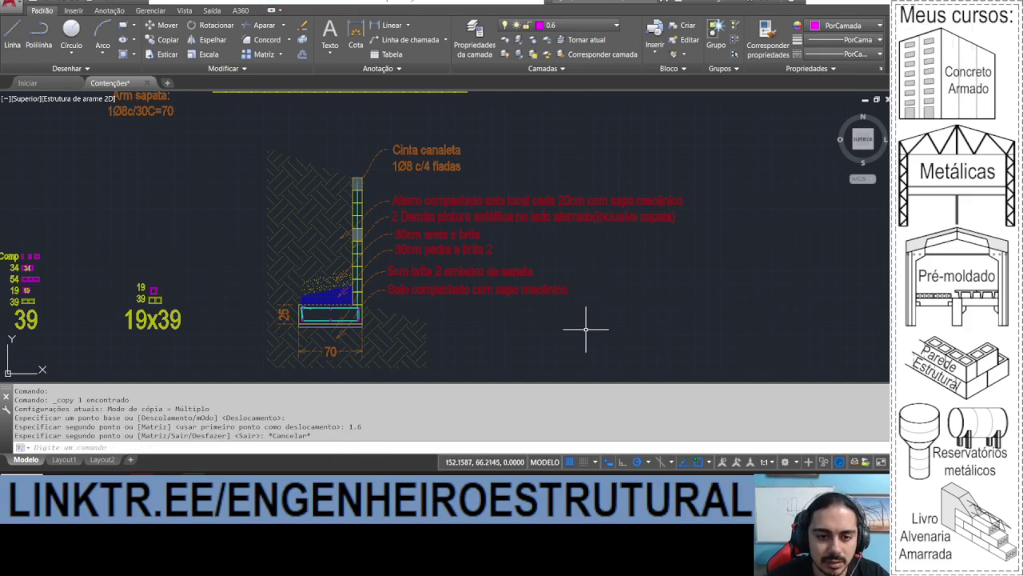
# Step: Delete the footing's width and height dimensions from the pasted wall section
pyautogui.moveTo(381, 268)
pyautogui.mouseDown(button='middle')
pyautogui.moveTo(407, 279)
pyautogui.moveTo(443, 252)
pyautogui.mouseUp(button='middle')
pyautogui.click(388, 337)
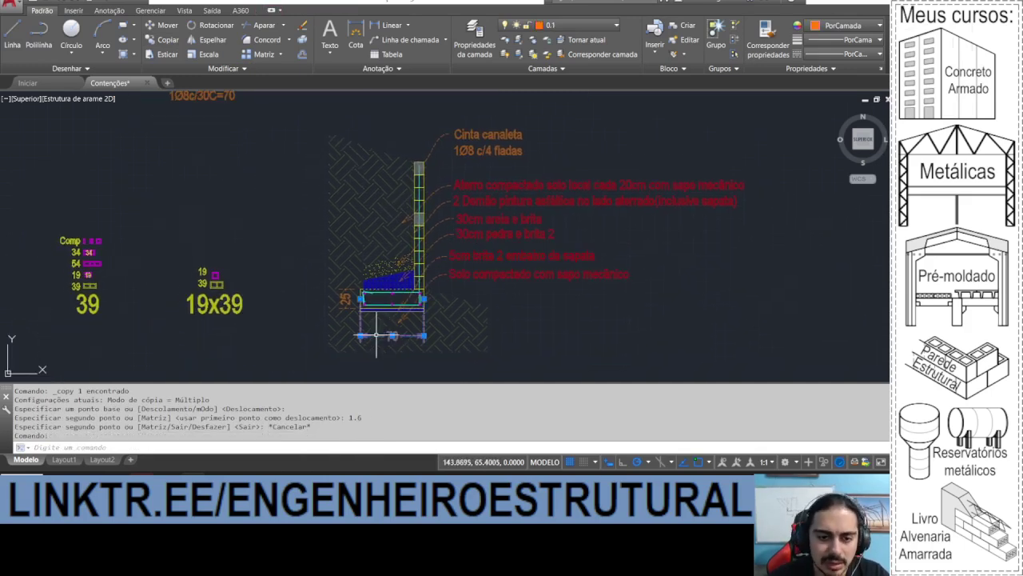
pyautogui.click(346, 299)
pyautogui.moveTo(543, 302); pyautogui.dragTo(536, 299, button='middle')
pyautogui.press('Delete')
# Step: Examine the notes and layers for compacted soil, gravel under the footing, and the stone and sand drainage layers behind the wall
pyautogui.scroll(2, 478, 291)
pyautogui.click(519, 261)
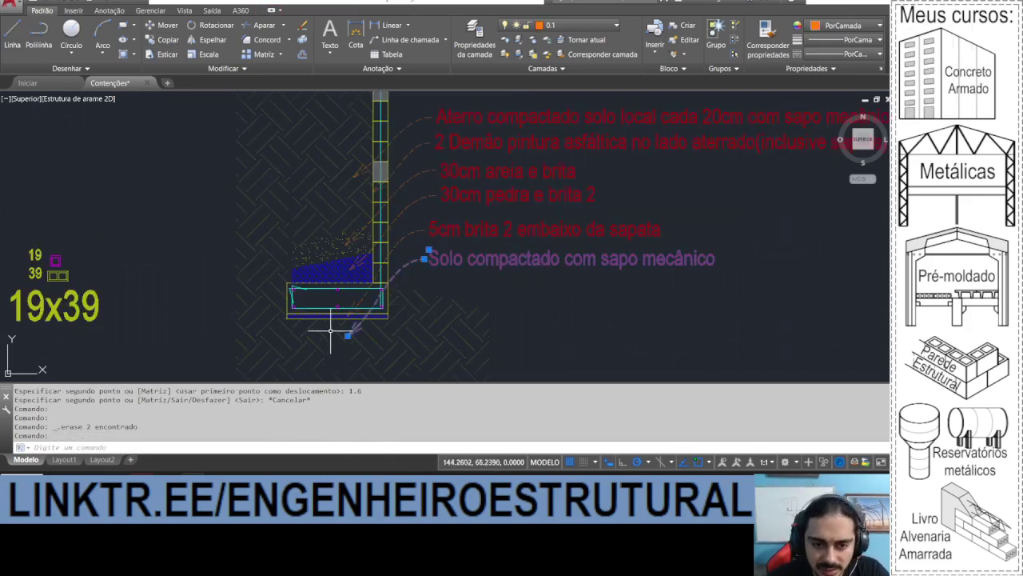
pyautogui.press('Escape')
pyautogui.click(464, 227)
pyautogui.press('Escape')
pyautogui.click(468, 203)
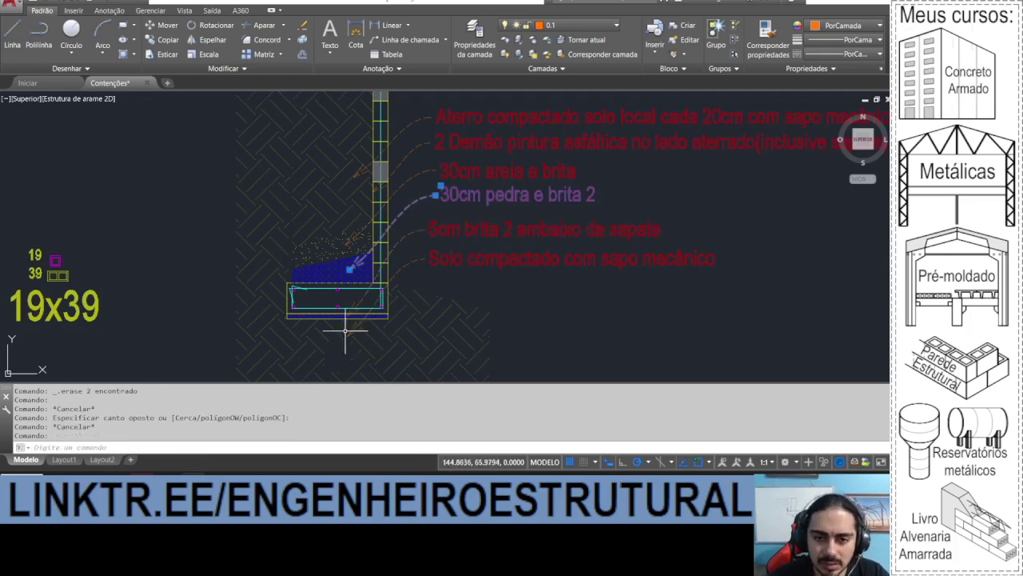
pyautogui.moveTo(323, 266); pyautogui.dragTo(325, 277, button='middle')
pyautogui.press('Escape')
pyautogui.click(501, 194)
pyautogui.press('Escape')
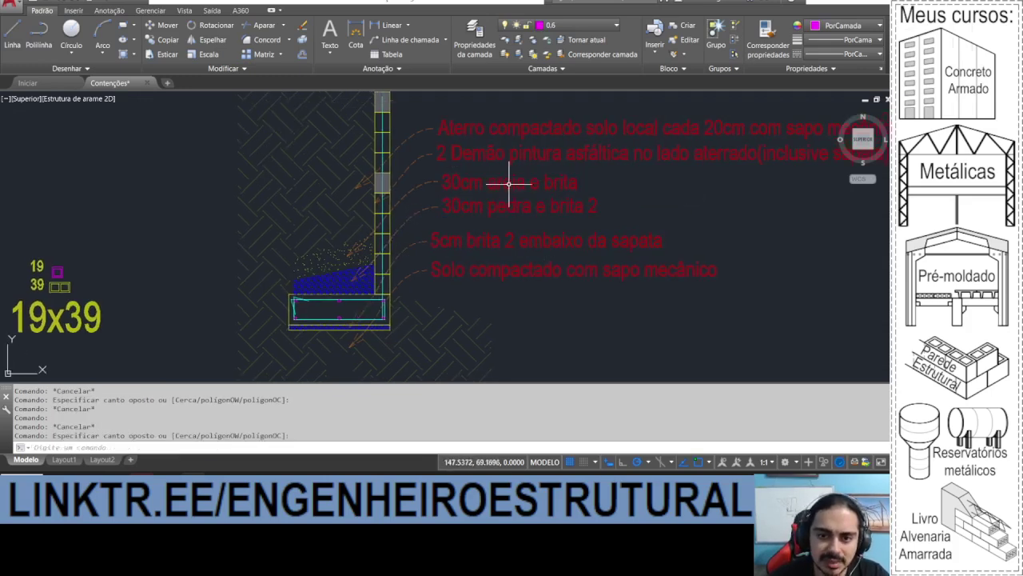
pyautogui.click(495, 185)
pyautogui.click(463, 174)
pyautogui.press('Escape')
pyautogui.press('Escape')
pyautogui.click(330, 261)
pyautogui.click(310, 254)
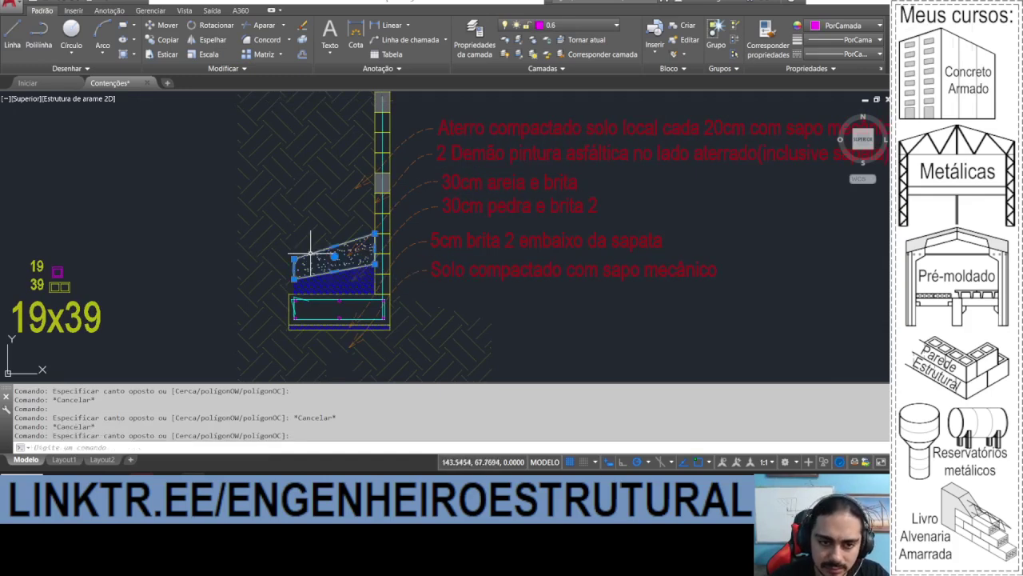
pyautogui.moveTo(310, 254); pyautogui.dragTo(263, 295, button='middle')
pyautogui.press('Escape')
pyautogui.press('Escape')
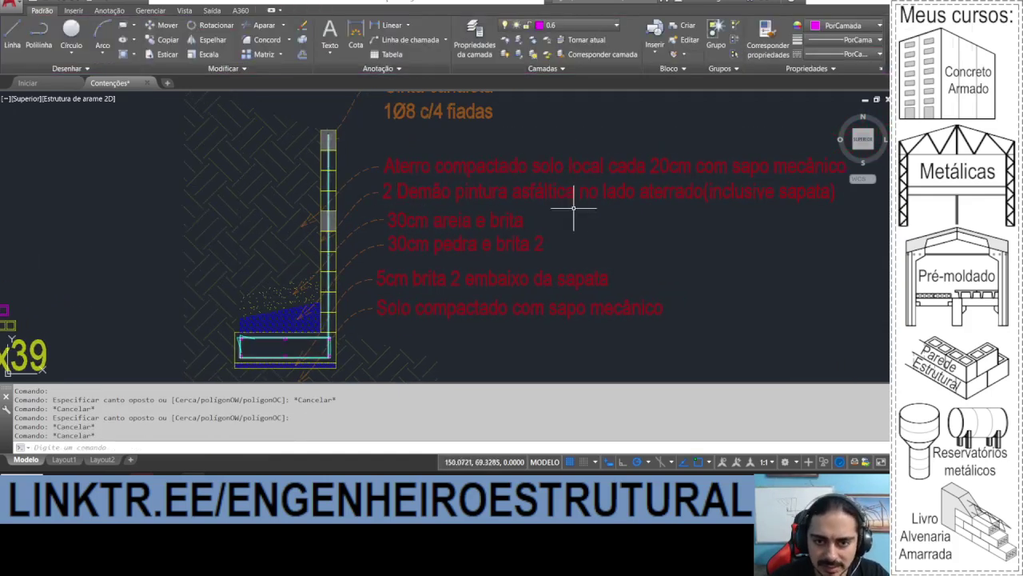
# Step: Examine the notes for the asphalt paint on the backfilled side and the compacted local soil fill
pyautogui.click(494, 191)
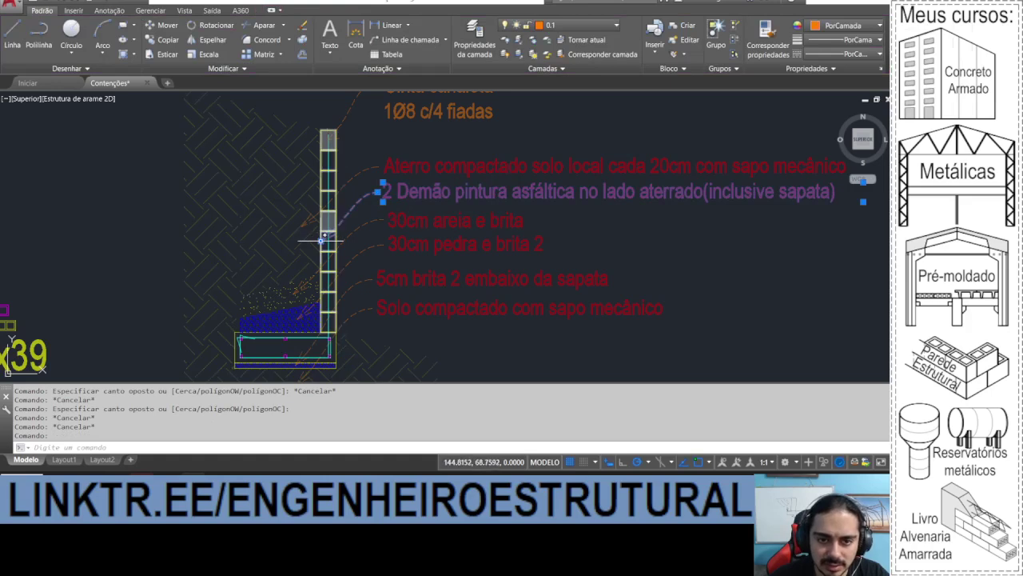
pyautogui.press('Escape')
pyautogui.click(426, 165)
pyautogui.moveTo(472, 169); pyautogui.dragTo(427, 217, button='middle')
pyautogui.press('Escape')
pyautogui.click(547, 217)
pyautogui.click(548, 197)
pyautogui.press('Escape')
pyautogui.press('Escape')
pyautogui.press('Escape')
pyautogui.press('Escape')
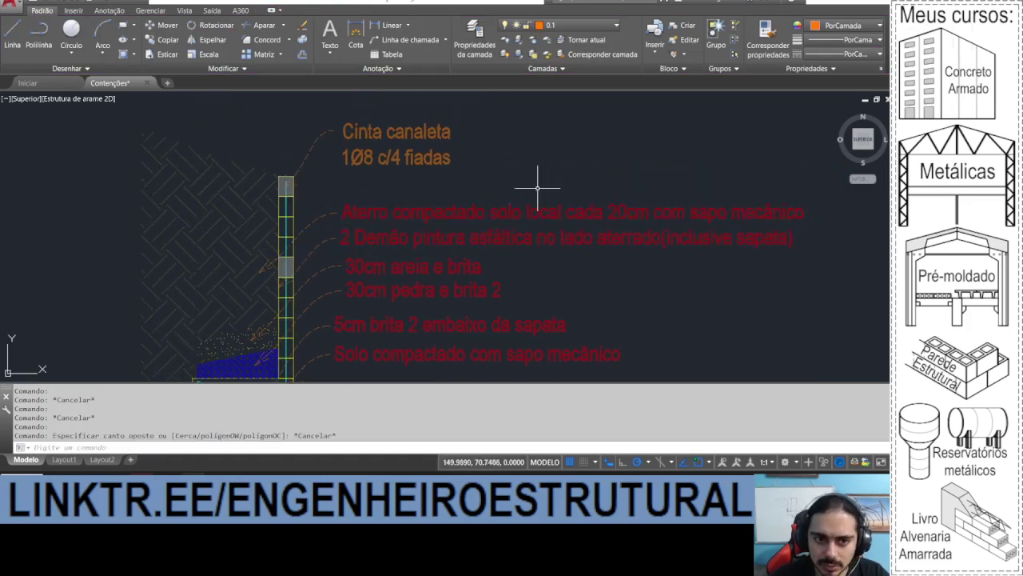
# Step: Copy the Impermeabilização - transversal indo ao esgoto detail from the standard drainage details to the clipboard
pyautogui.scroll(-4, 512, 170)
pyautogui.scroll(2, 429, 196)
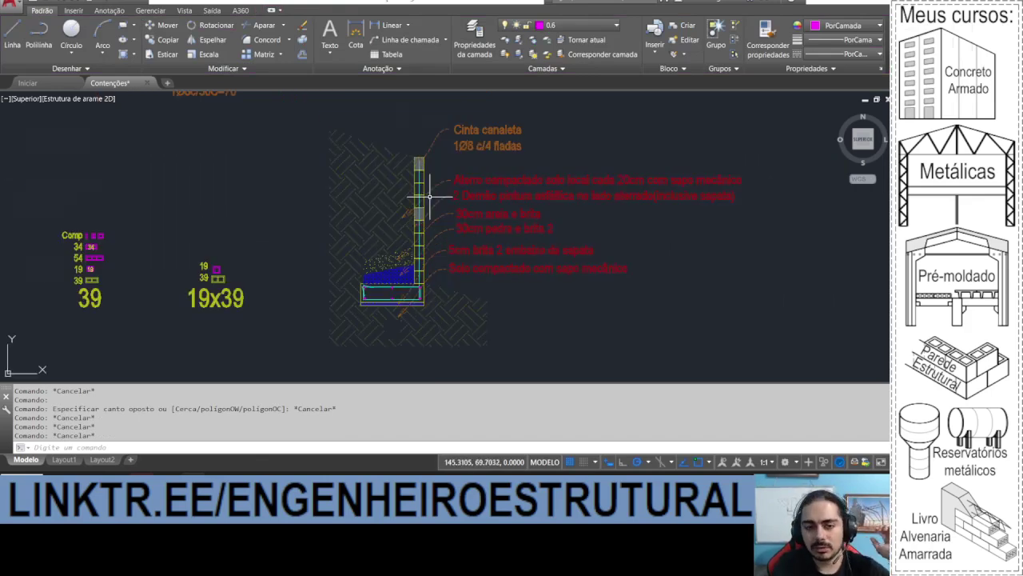
pyautogui.scroll(-5, 469, 229)
pyautogui.scroll(6, 293, 201)
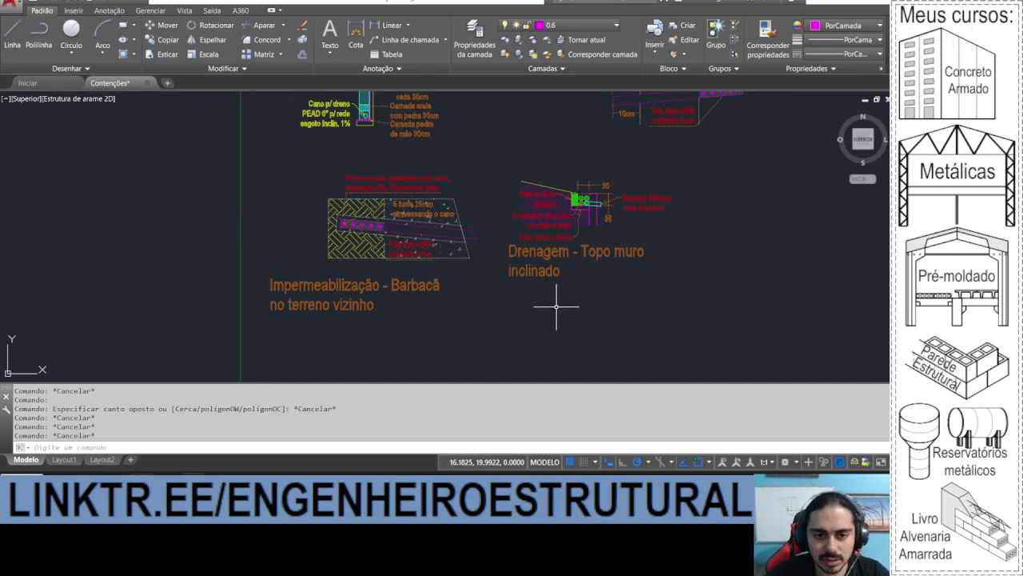
pyautogui.moveTo(569, 283); pyautogui.dragTo(513, 307, button='middle')
pyautogui.moveTo(432, 232); pyautogui.dragTo(446, 351, button='middle')
pyautogui.click(198, 161)
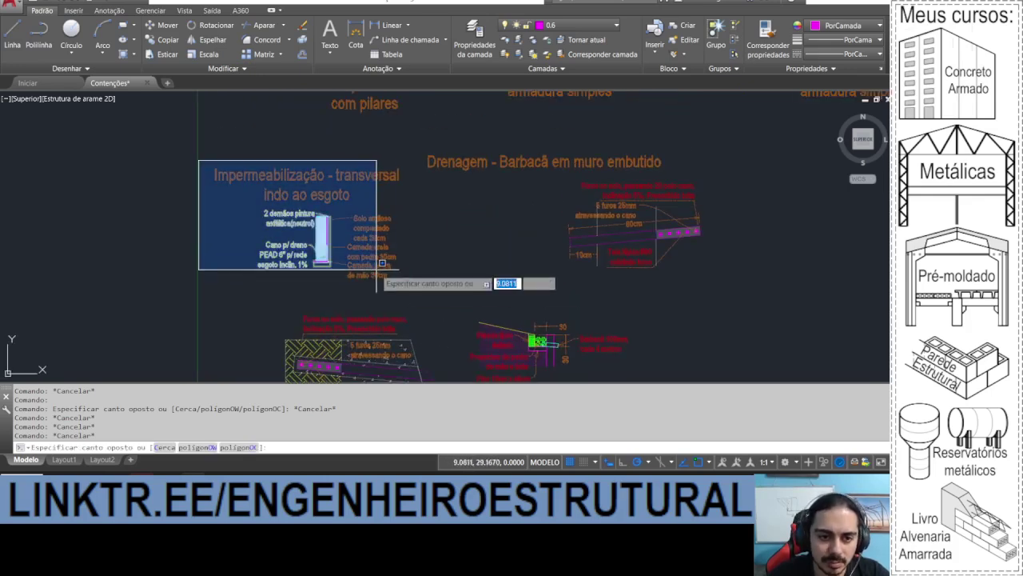
pyautogui.click(418, 290)
pyautogui.hotkey('ctrl', 'c')
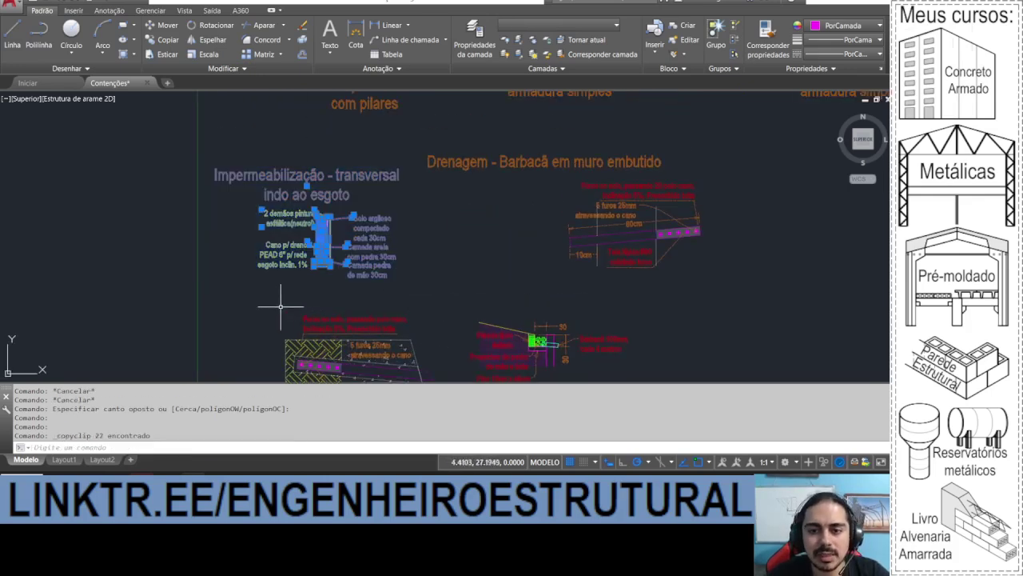
# Step: Paste the waterproofing and sewer drainage detail above and to the right of the annotated wall section
pyautogui.scroll(-6, 298, 310)
pyautogui.scroll(5, 533, 336)
pyautogui.hotkey('ctrl', 'v')
pyautogui.scroll(5, 576, 226)
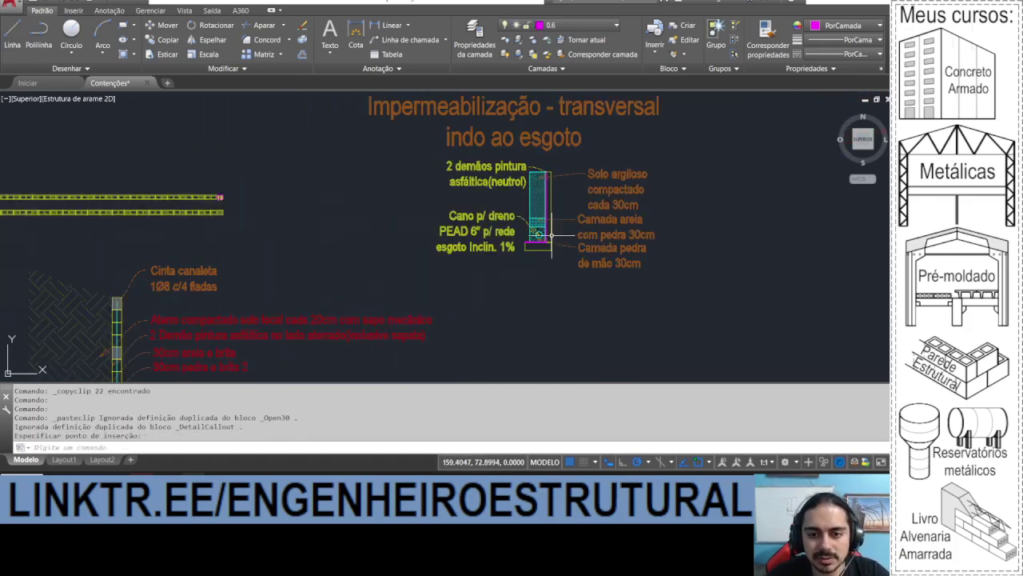
# Step: Examine the pasted waterproofing detail's soil, sand and stone layers and their notes
pyautogui.scroll(-4, 380, 302)
pyautogui.scroll(4, 300, 296)
pyautogui.scroll(-3, 388, 259)
pyautogui.scroll(5, 570, 182)
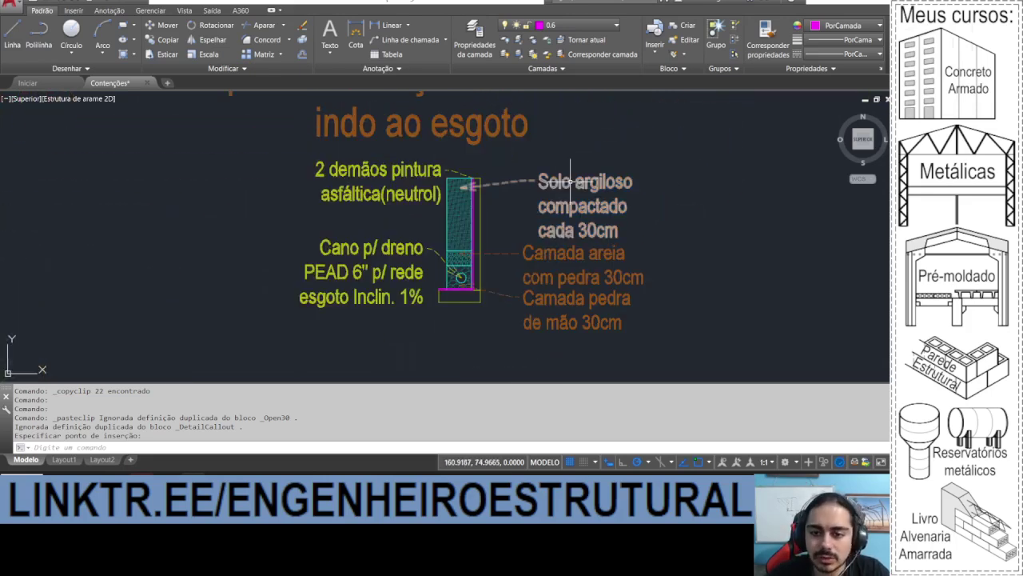
pyautogui.moveTo(629, 325); pyautogui.dragTo(633, 290, button='middle')
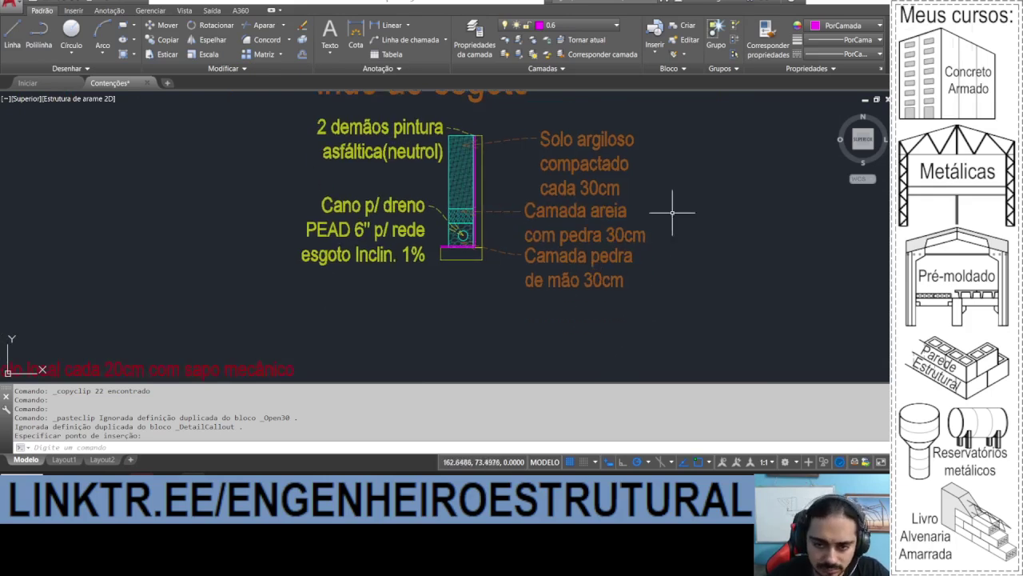
pyautogui.scroll(-2, 675, 210)
pyautogui.click(588, 234)
pyautogui.scroll(2, 491, 213)
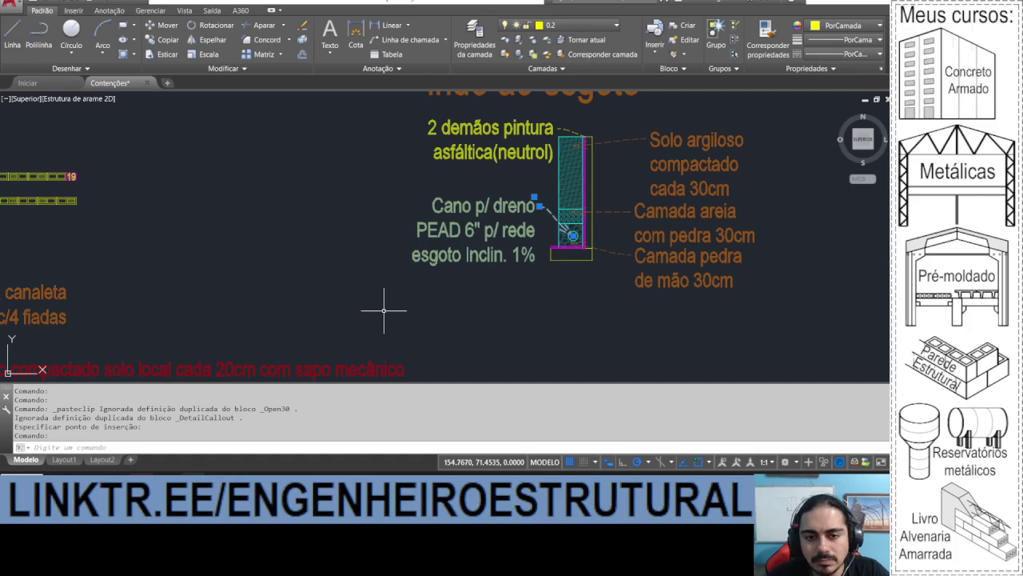
pyautogui.moveTo(521, 259); pyautogui.dragTo(458, 268, button='middle')
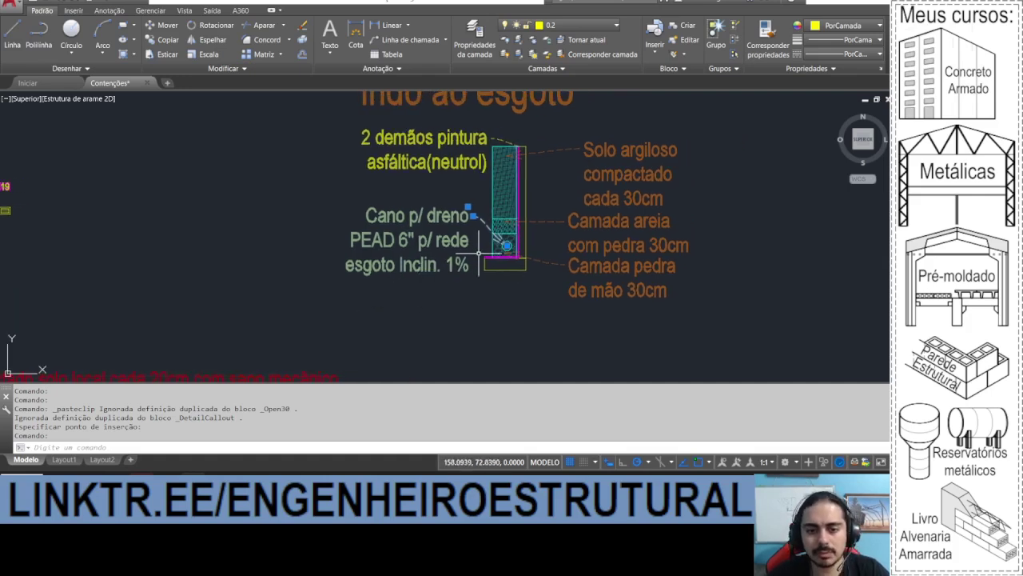
# Step: Examine the drain pipe and its note on the PEAD 6" pipe, sewer connection and 1% slope
pyautogui.scroll(4, 481, 250)
pyautogui.press('Escape')
pyautogui.click(283, 219)
pyautogui.click(288, 229)
pyautogui.press('Escape')
pyautogui.press('Escape')
pyautogui.click(470, 279)
pyautogui.click(326, 227)
pyautogui.press('Escape')
pyautogui.click(326, 218)
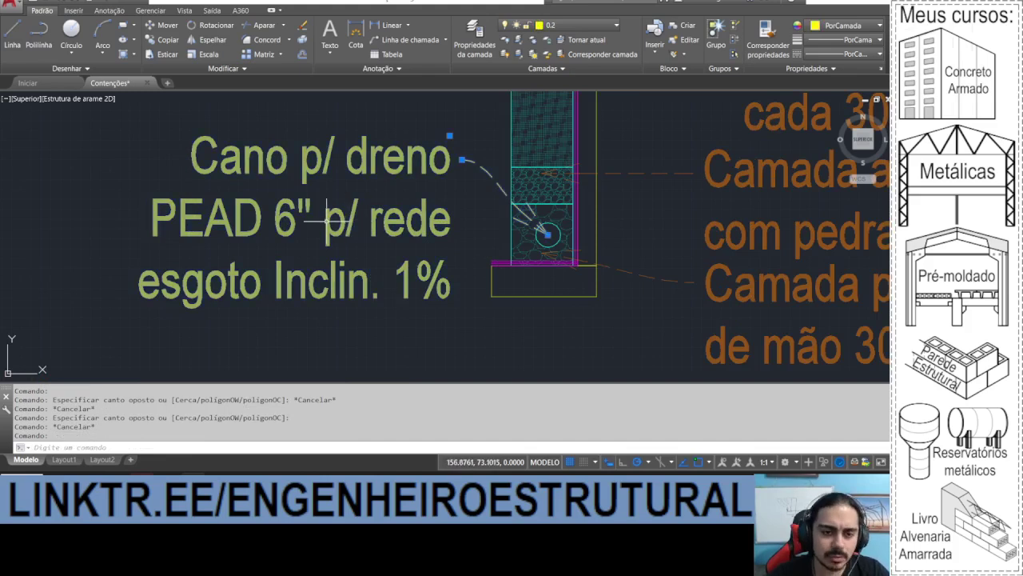
pyautogui.press('Escape')
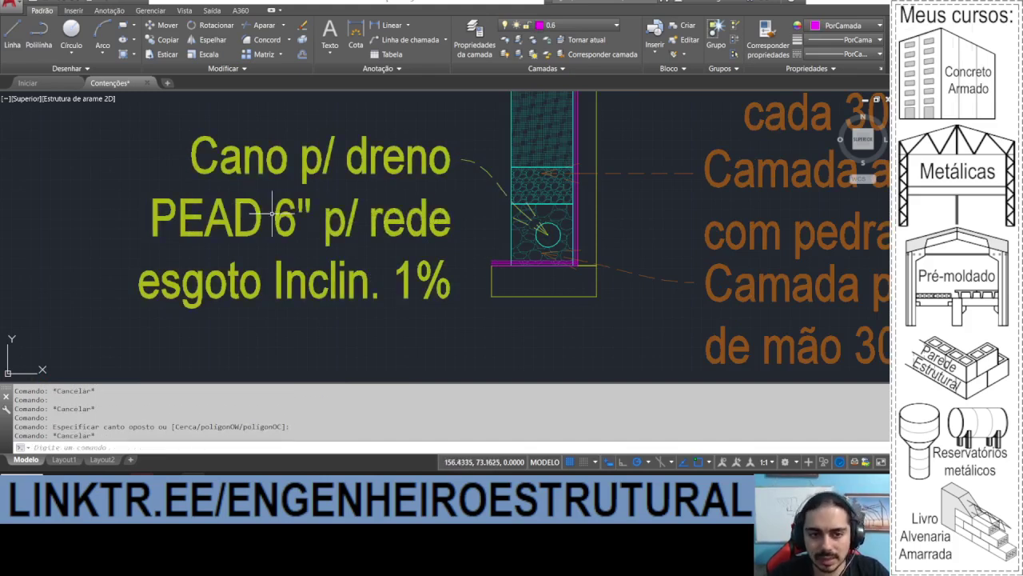
pyautogui.scroll(-2, 284, 216)
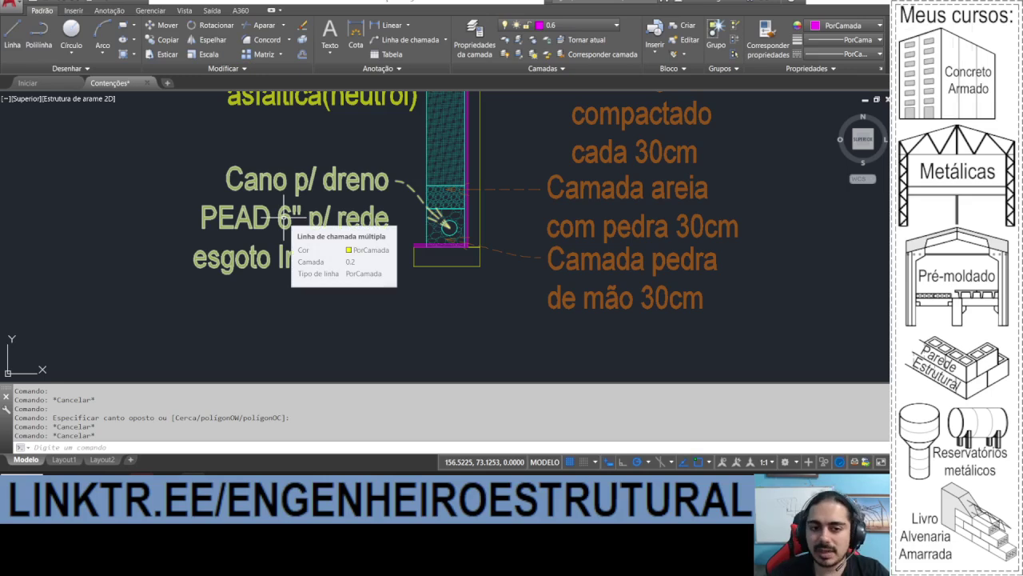
pyautogui.click(284, 217)
pyautogui.press('Escape')
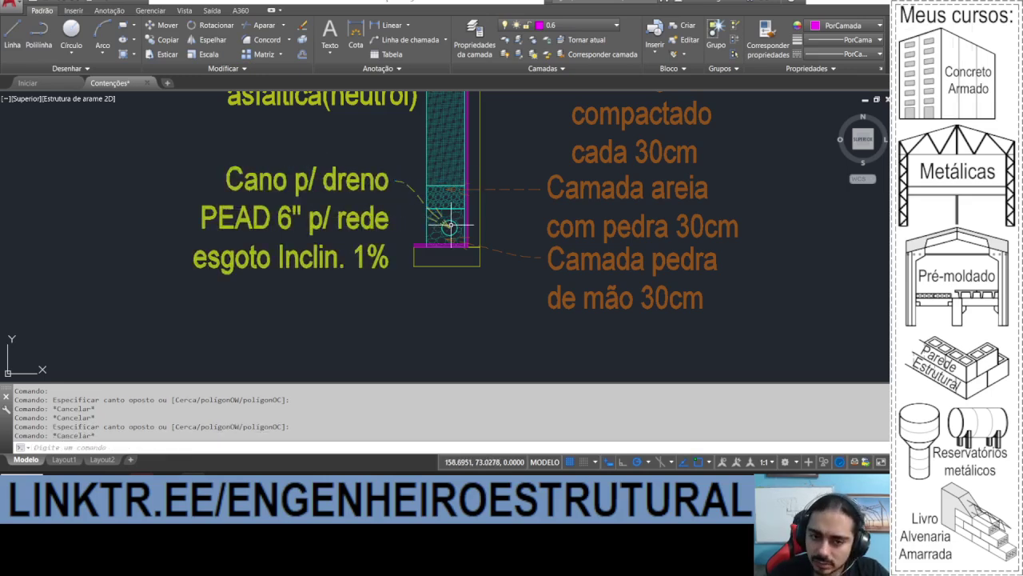
pyautogui.moveTo(396, 210); pyautogui.dragTo(412, 233, button='middle')
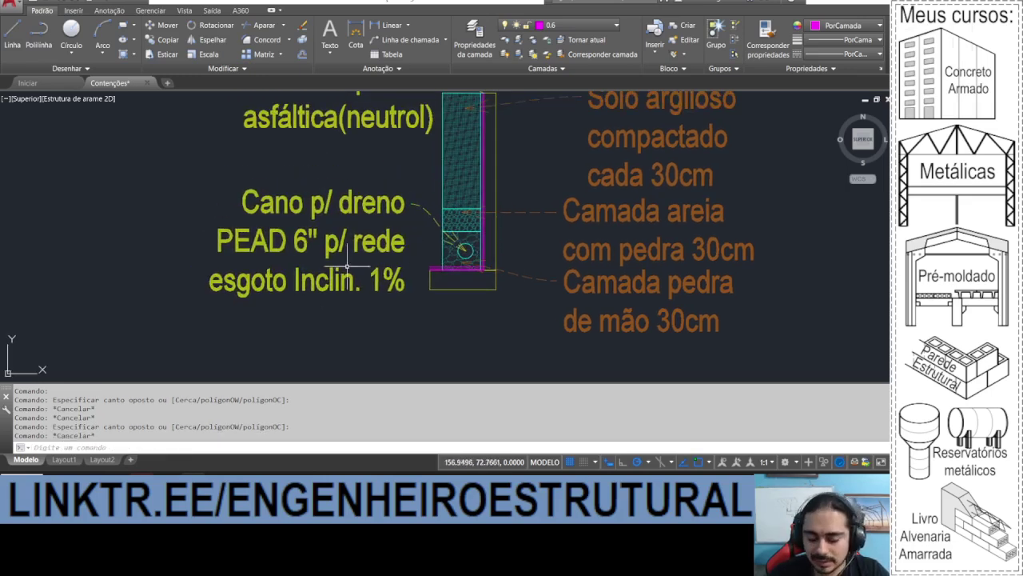
# Step: Switch to the Calculator, compute 15 + 800 × 0.01, and return to the drain pipe detail in AutoCAD
pyautogui.scroll(-5, 633, 212)
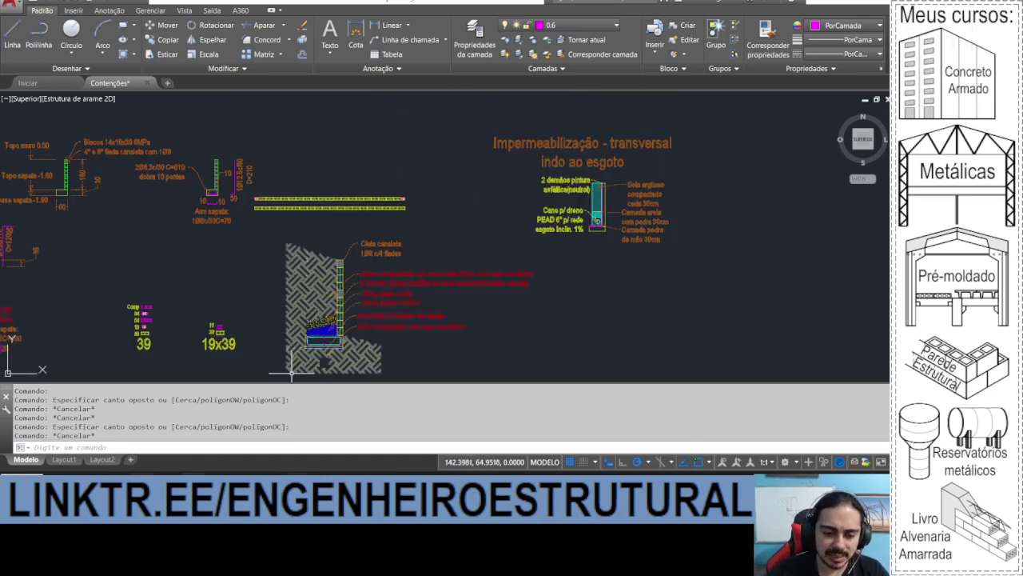
pyautogui.hotkey('alt', 'Tab')
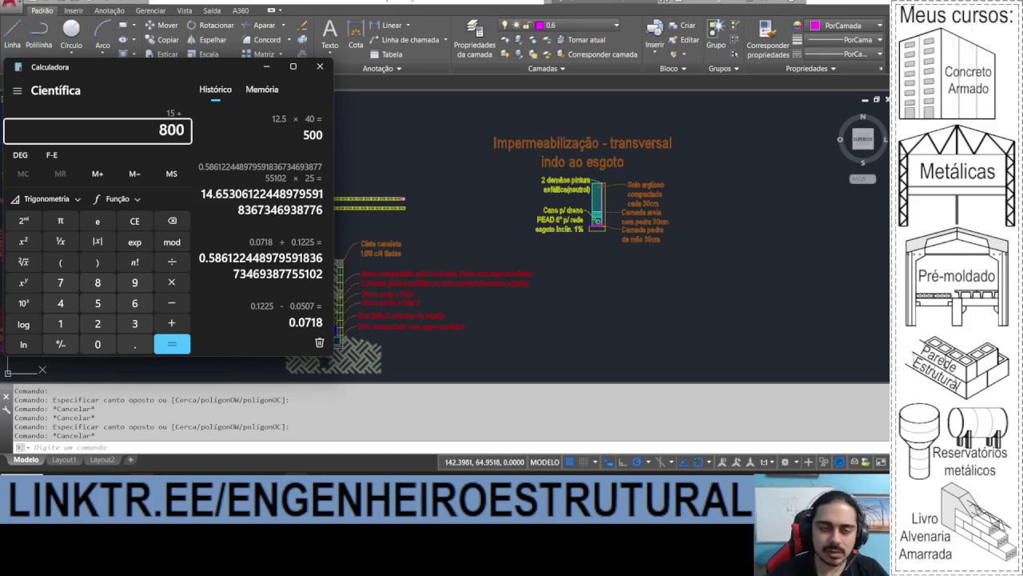
pyautogui.write('023')
pyautogui.press('Return')
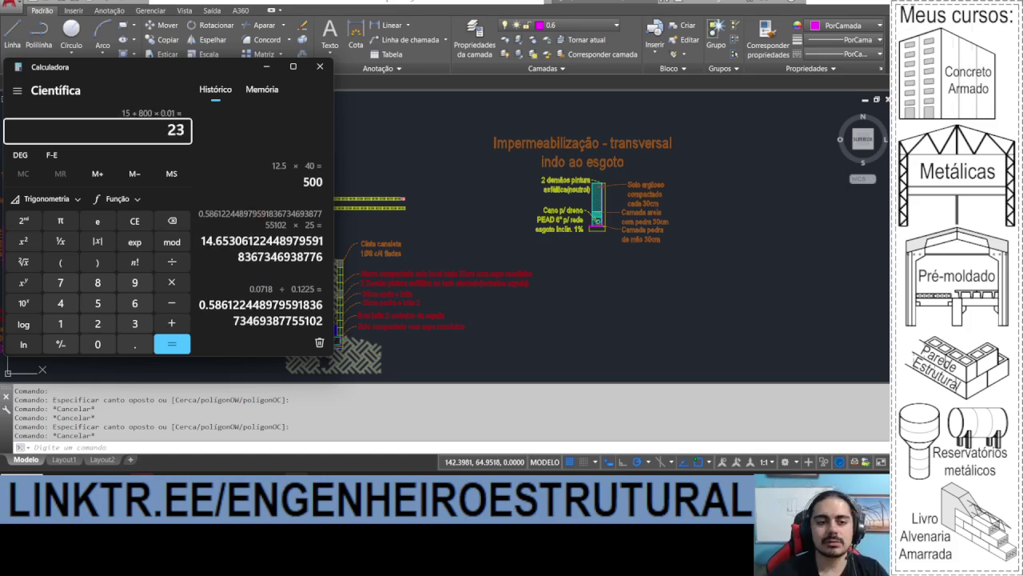
pyautogui.hotkey('alt', 'Tab')
pyautogui.scroll(9, 560, 222)
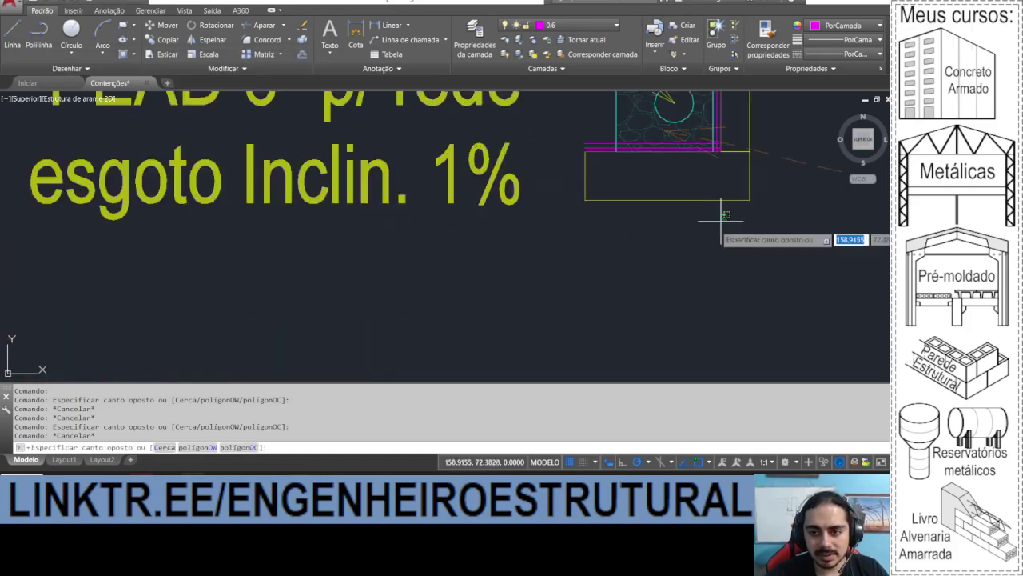
# Step: Examine the drain pipe and stone layer notes in the waterproofing detail and the overall set of wall drawings
pyautogui.scroll(-5, 726, 216)
pyautogui.scroll(1, 509, 247)
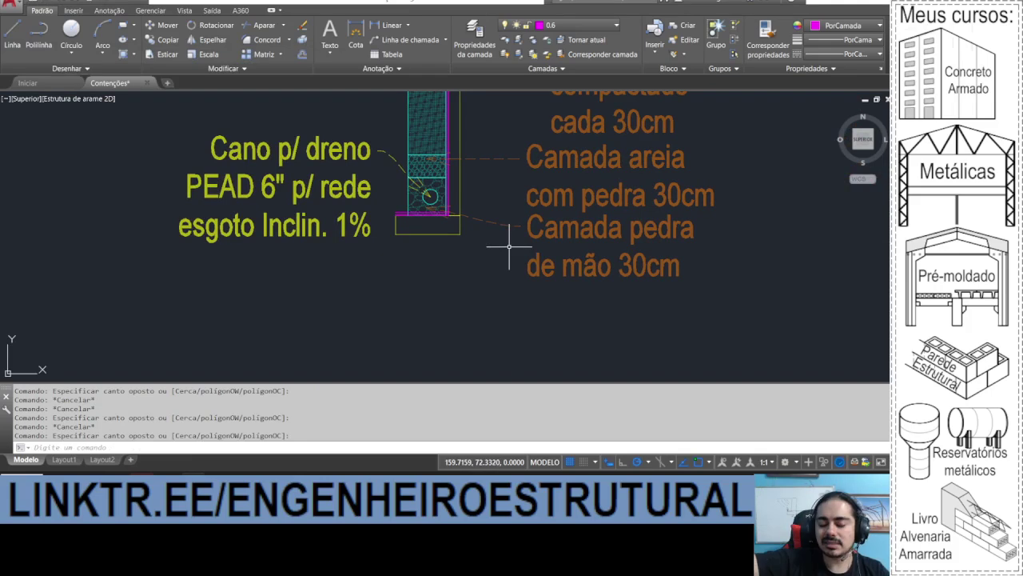
pyautogui.press('Escape')
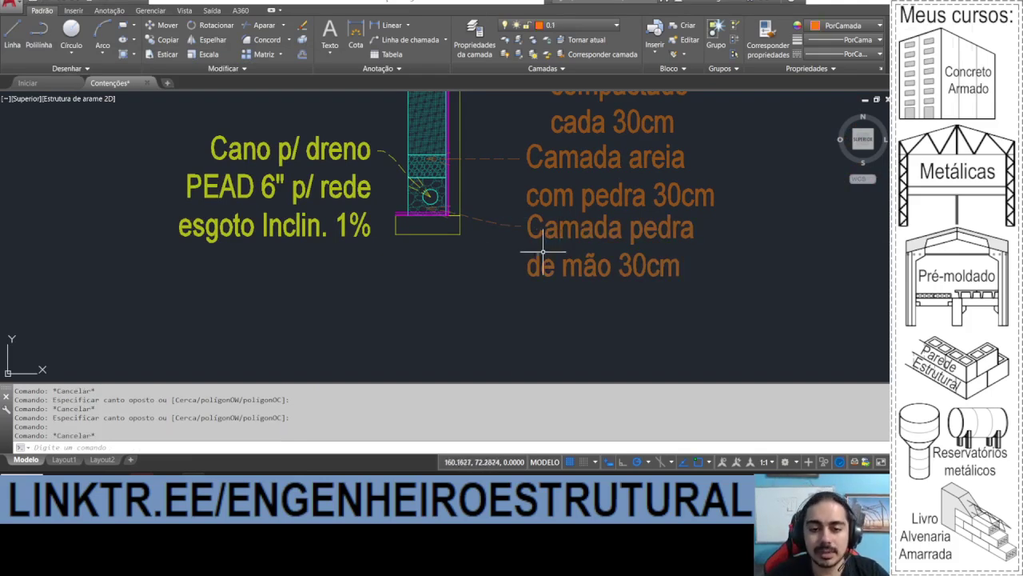
pyautogui.hotkey('alt', 'Tab')
pyautogui.hotkey('alt', 'Tab')
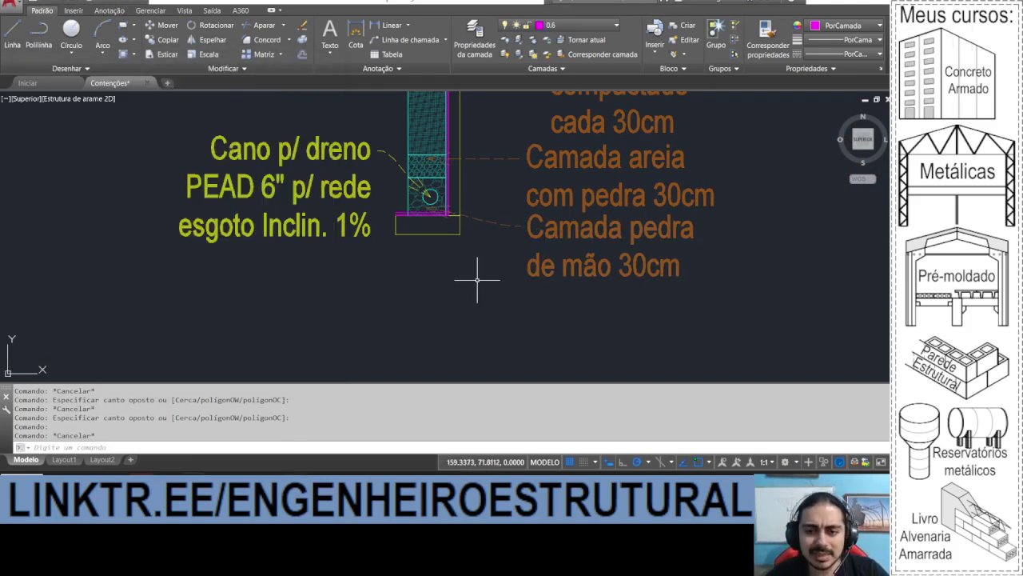
pyautogui.moveTo(430, 196); pyautogui.dragTo(414, 307, button='middle')
pyautogui.scroll(-3, 414, 307)
pyautogui.scroll(-1, 735, 200)
pyautogui.moveTo(559, 273); pyautogui.dragTo(605, 251, button='middle')
pyautogui.scroll(-1, 609, 258)
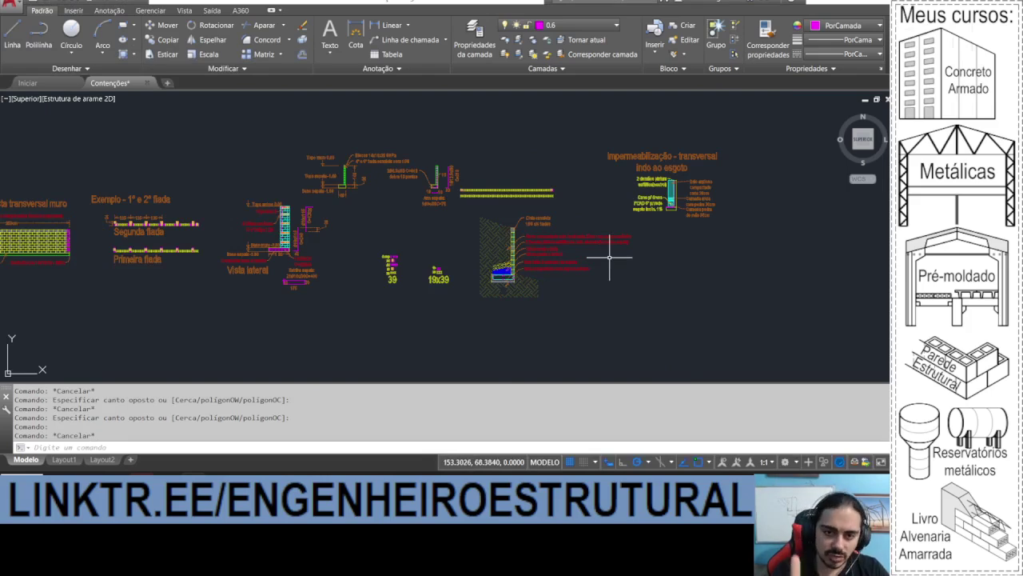
pyautogui.scroll(4, 160, 258)
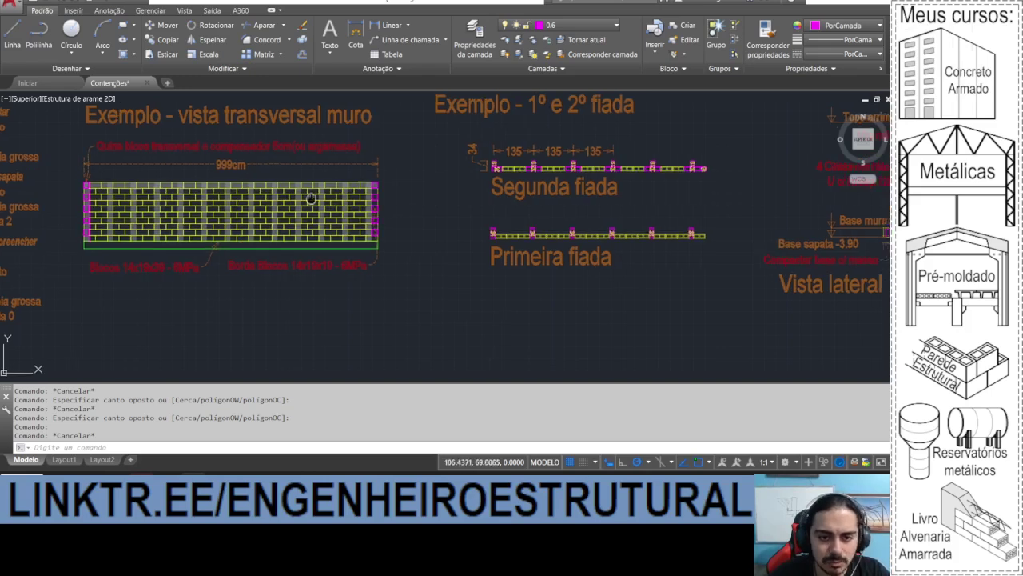
# Step: On layer 0.3, draw an 8 by 0.3 footing rectangle in the empty area below the Primeira fiada drawing
pyautogui.moveTo(403, 215); pyautogui.dragTo(240, 171, button='middle')
pyautogui.click(562, 28)
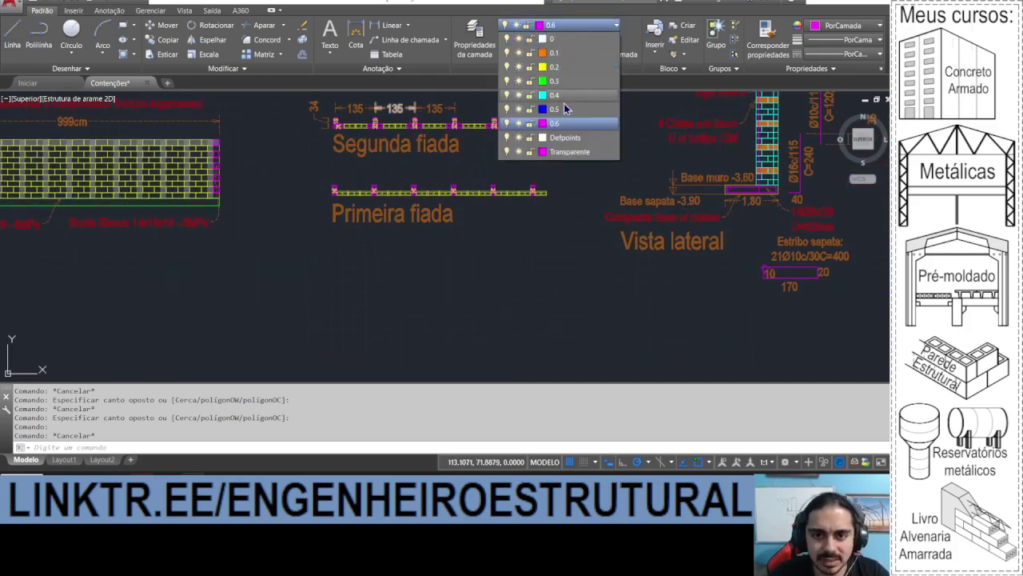
pyautogui.click(560, 81)
pyautogui.click(122, 26)
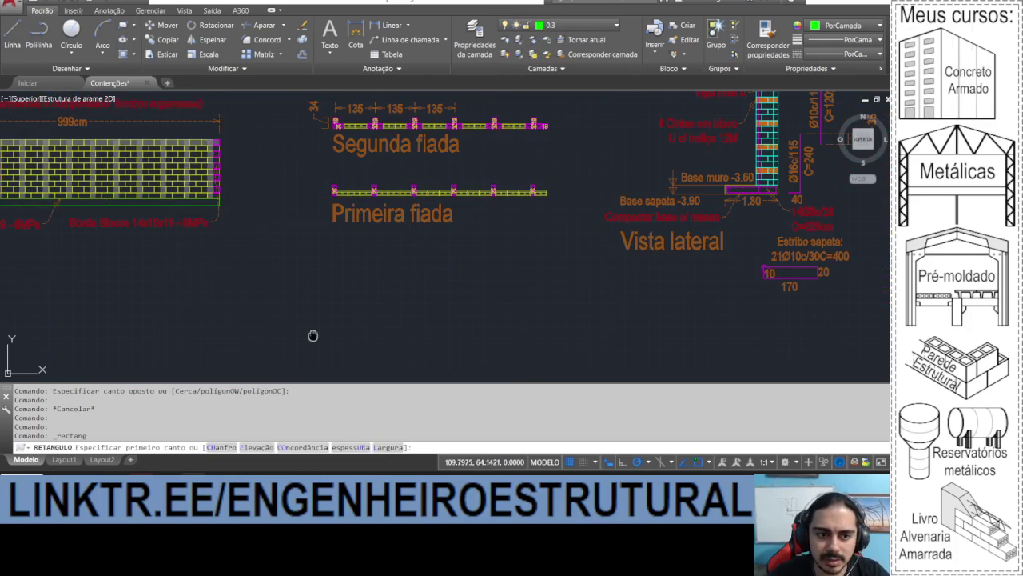
pyautogui.moveTo(311, 336); pyautogui.dragTo(322, 291, button='middle')
pyautogui.click(318, 294)
pyautogui.write('@8,.3')
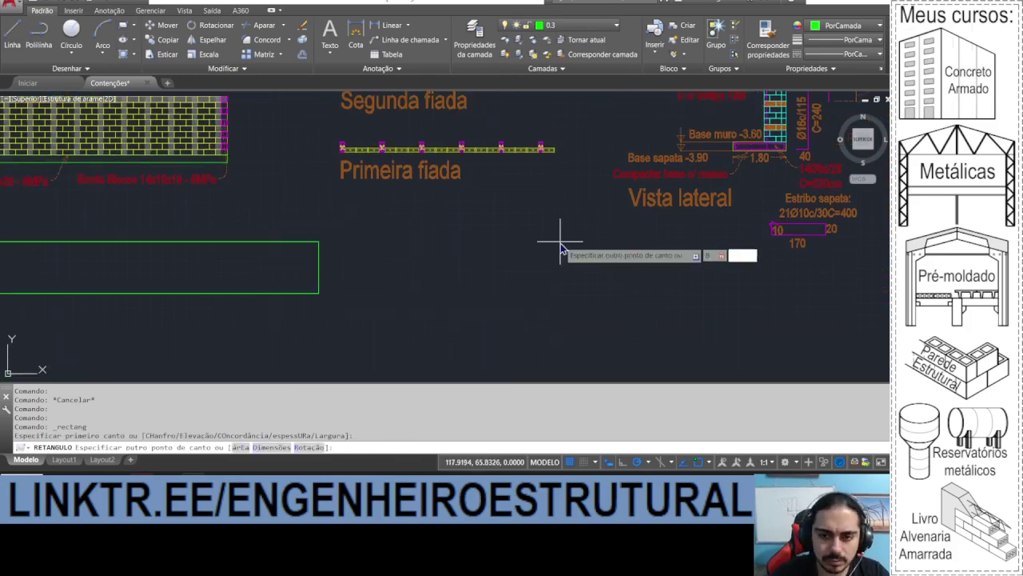
pyautogui.press('Return')
# Step: On layer 0.2, draw a 0.4 by 0.2 block rectangle on the footing's upper-left corner
pyautogui.scroll(2, 231, 318)
pyautogui.click(568, 25)
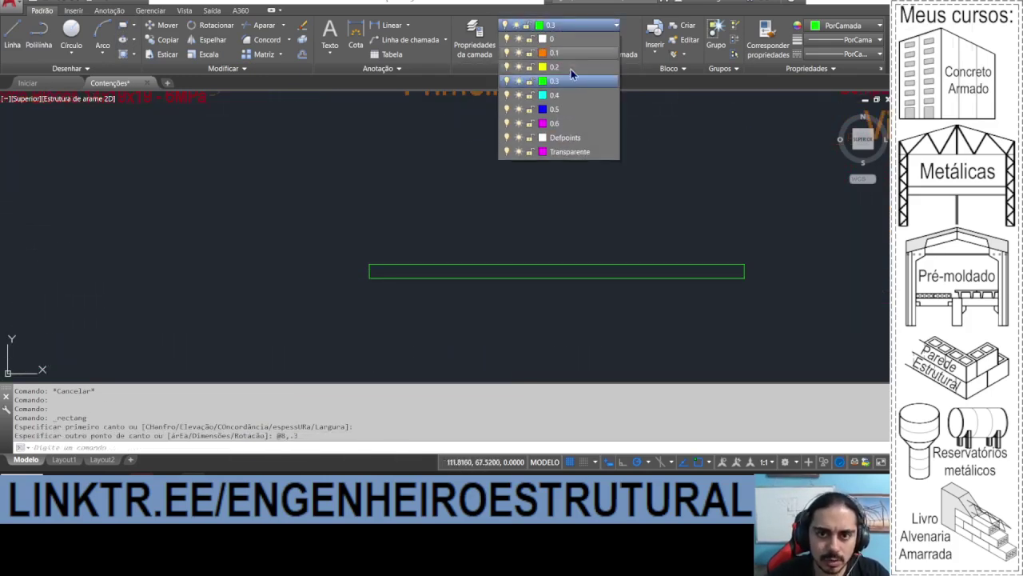
pyautogui.click(555, 67)
pyautogui.click(122, 29)
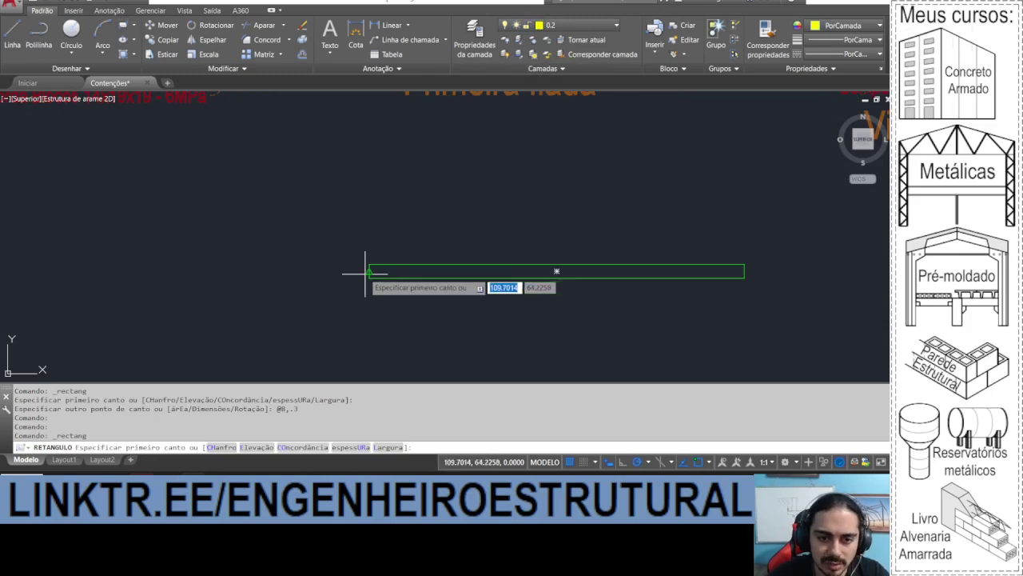
pyautogui.click(369, 266)
pyautogui.scroll(3, 449, 235)
pyautogui.write('@.4,.2')
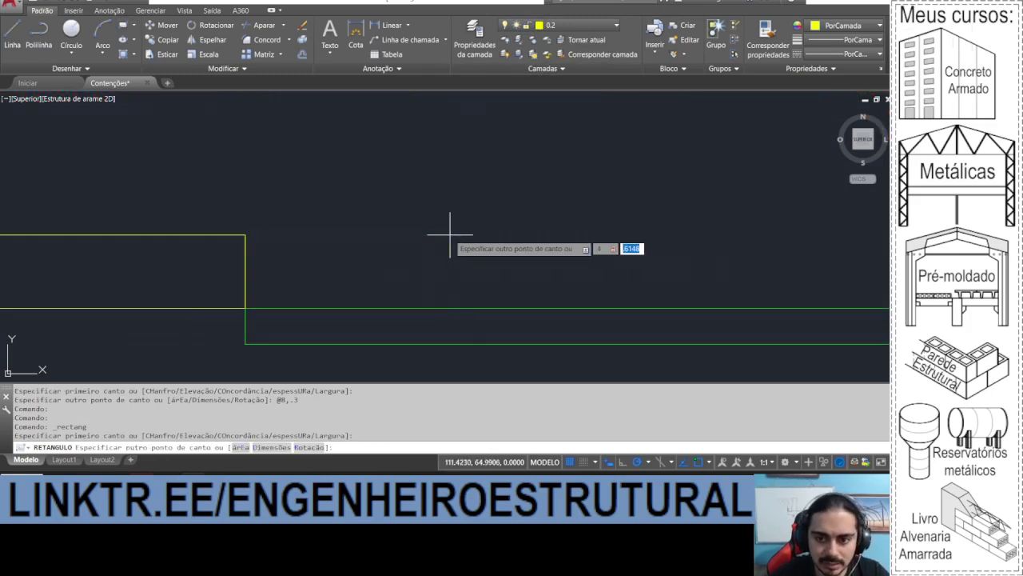
pyautogui.press('Return')
# Step: Create a rectangular array of the block with 20 columns and 4 rows, both spaced 0.4 apart
pyautogui.click(242, 291)
pyautogui.click(263, 54)
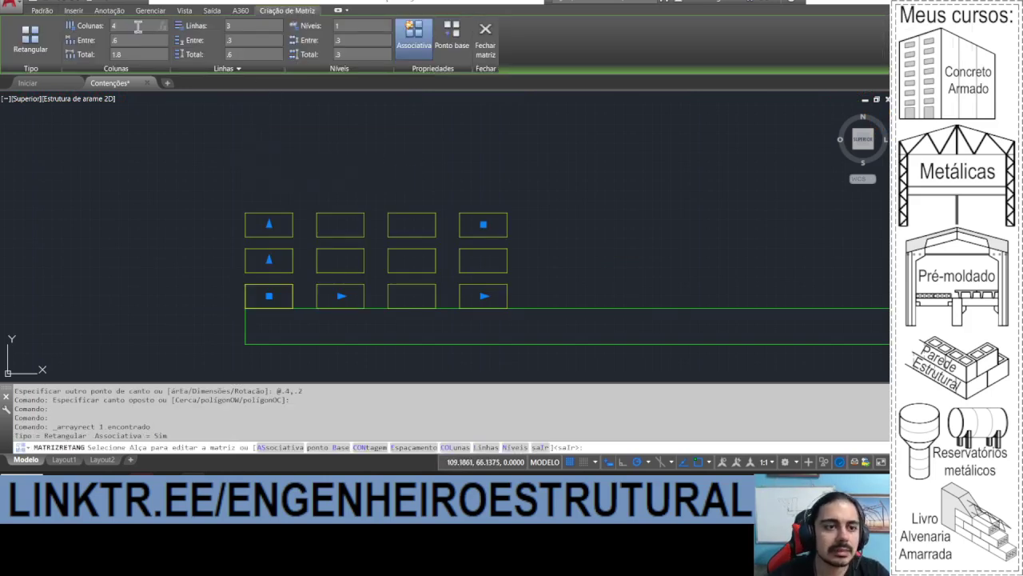
pyautogui.scroll(-2, 58, 168)
pyautogui.write('0')
pyautogui.press('Return')
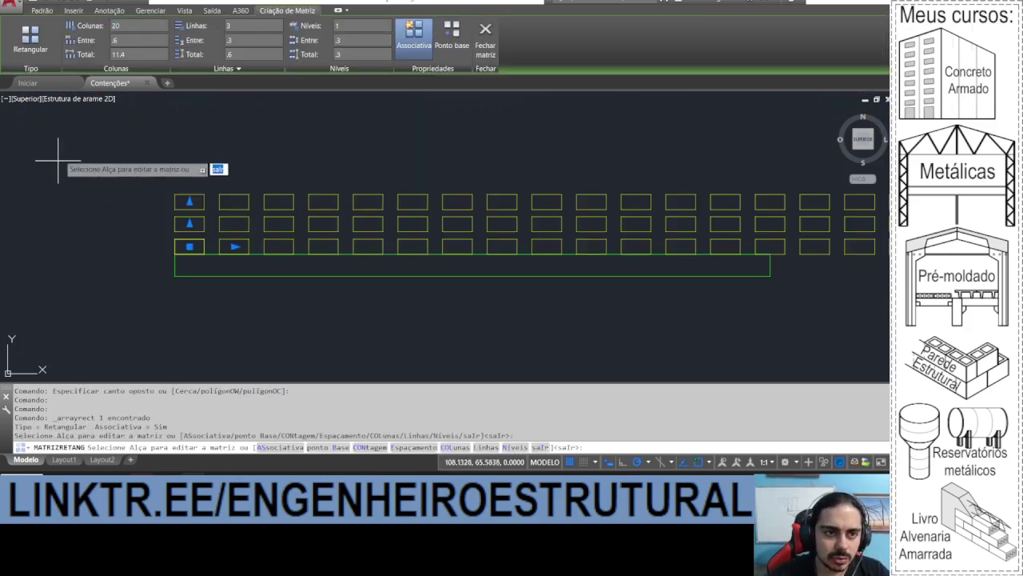
pyautogui.write('.4')
pyautogui.press('Return')
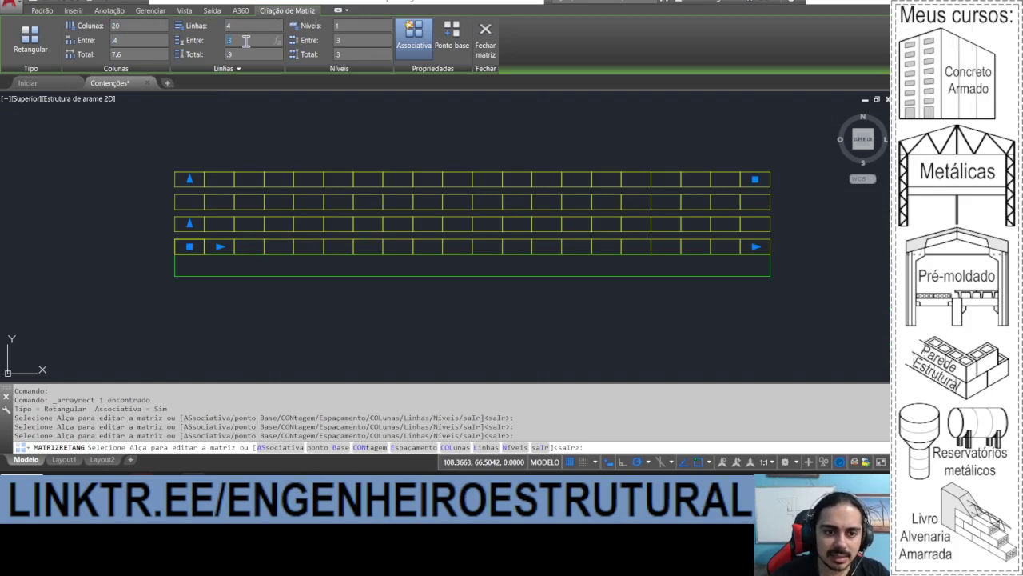
pyautogui.write('.4')
pyautogui.press('Return')
pyautogui.press('Escape')
# Step: Copy the block array one course up and half a block to the right, and reduce the copy to 19 columns
pyautogui.click(292, 138)
pyautogui.click(264, 167)
pyautogui.hotkey('ctrl', 'c')
pyautogui.hotkey('ctrl', 'v')
pyautogui.click(189, 239)
pyautogui.click(196, 234)
pyautogui.click(179, 229)
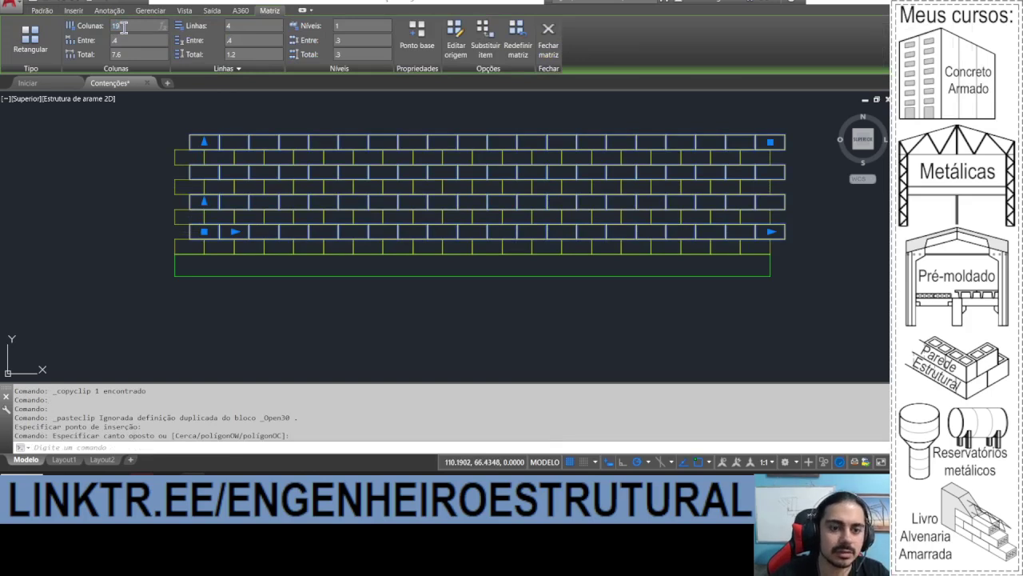
pyautogui.press('Escape')
pyautogui.press('Escape')
# Step: Draw a half-block rectangle in the gap at the left end of the second course
pyautogui.scroll(2, 213, 176)
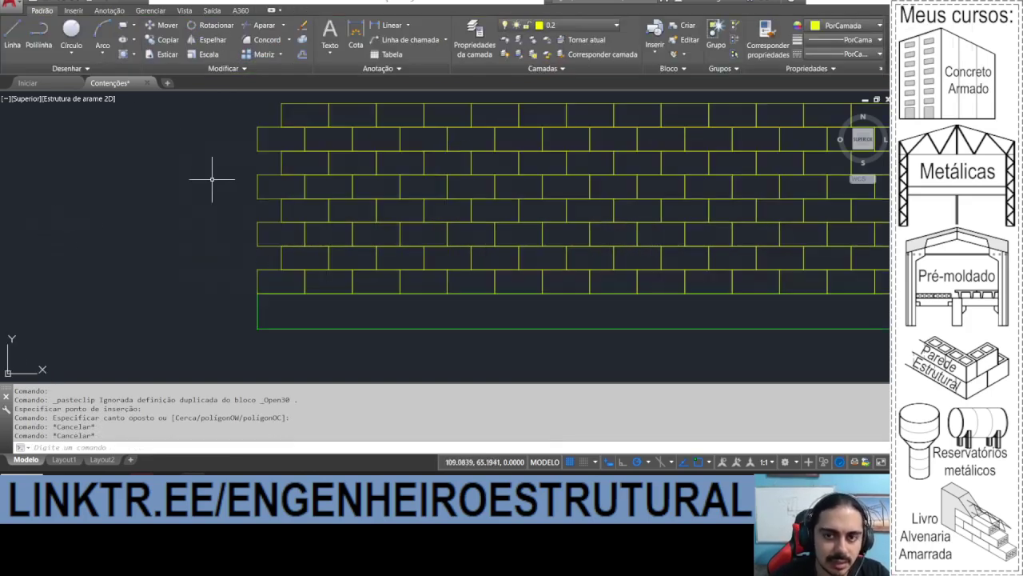
pyautogui.click(123, 25)
pyautogui.click(258, 271)
pyautogui.click(281, 246)
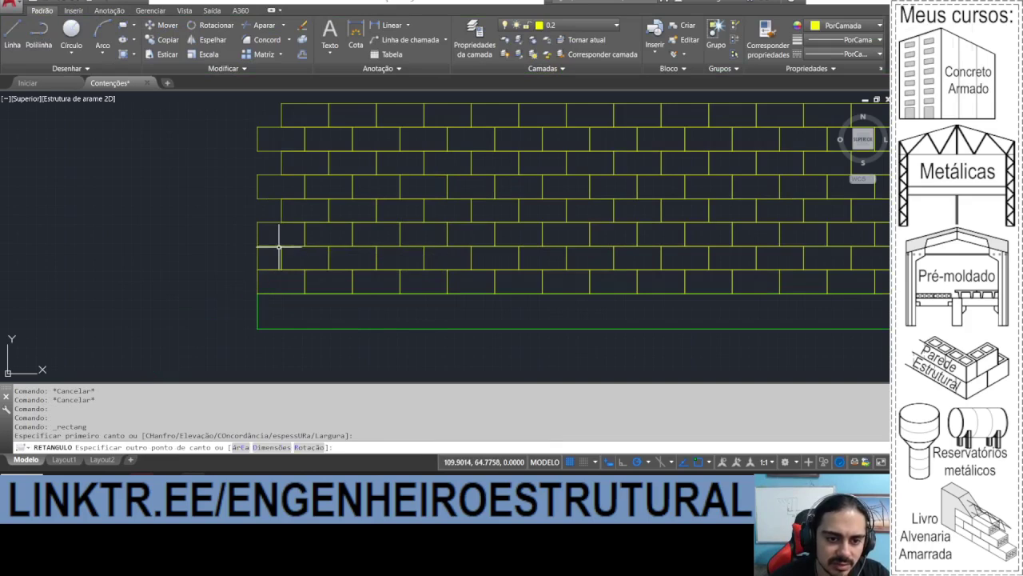
# Step: Copy the half block into the remaining gaps at the left ends of the offset courses
pyautogui.click(269, 259)
pyautogui.click(239, 255)
pyautogui.hotkey('ctrl', 'c')
pyautogui.hotkey('ctrl', 'v')
pyautogui.click(258, 223)
pyautogui.hotkey('ctrl', 'v')
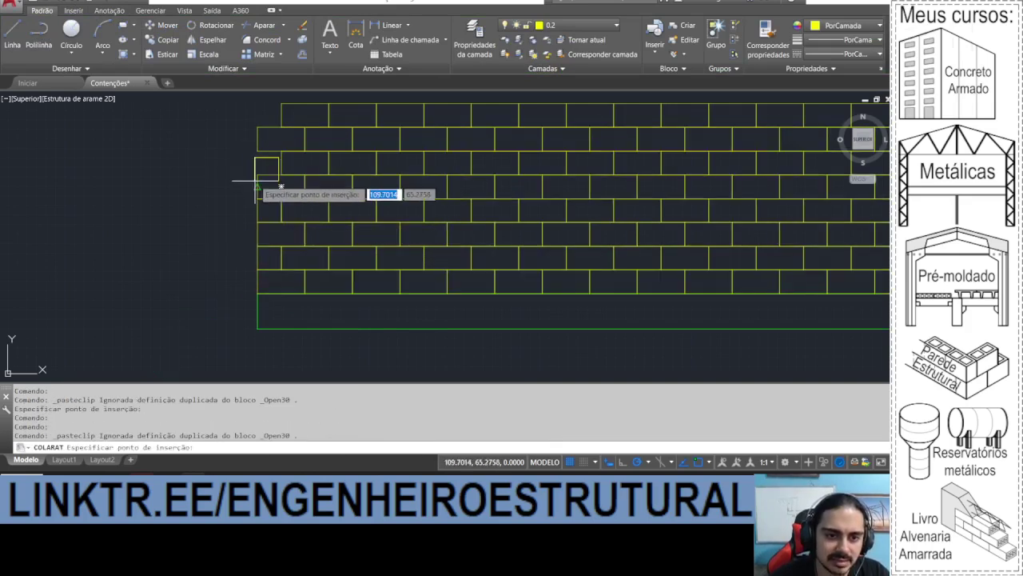
pyautogui.click(257, 126)
# Step: Paste the half block into the gaps at the right ends of the offset courses
pyautogui.scroll(-2, 450, 205)
pyautogui.scroll(2, 583, 241)
pyautogui.hotkey('ctrl', 'v')
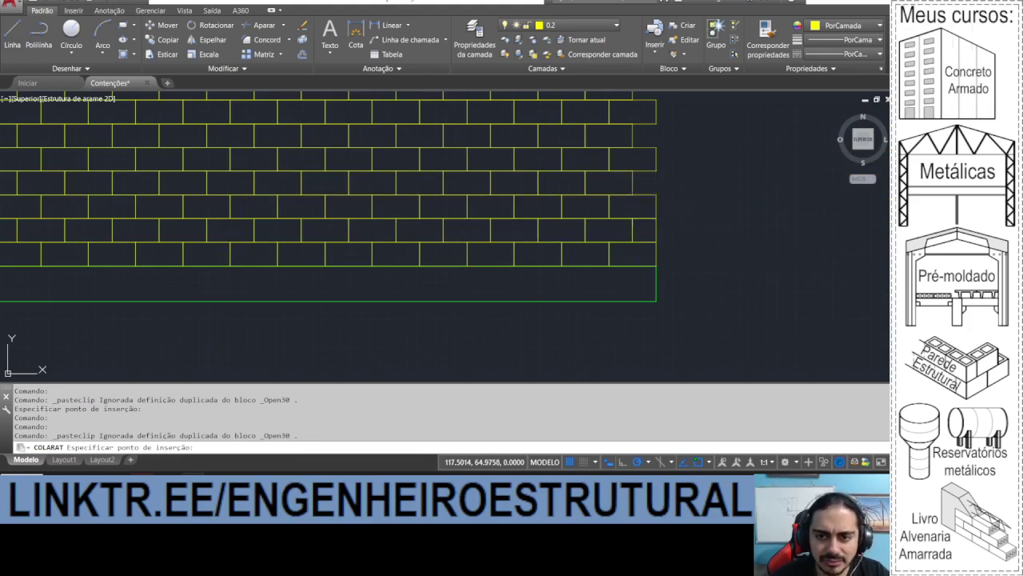
pyautogui.click(635, 149)
pyautogui.moveTo(634, 150); pyautogui.dragTo(629, 254, button='middle')
pyautogui.hotkey('ctrl', 'v')
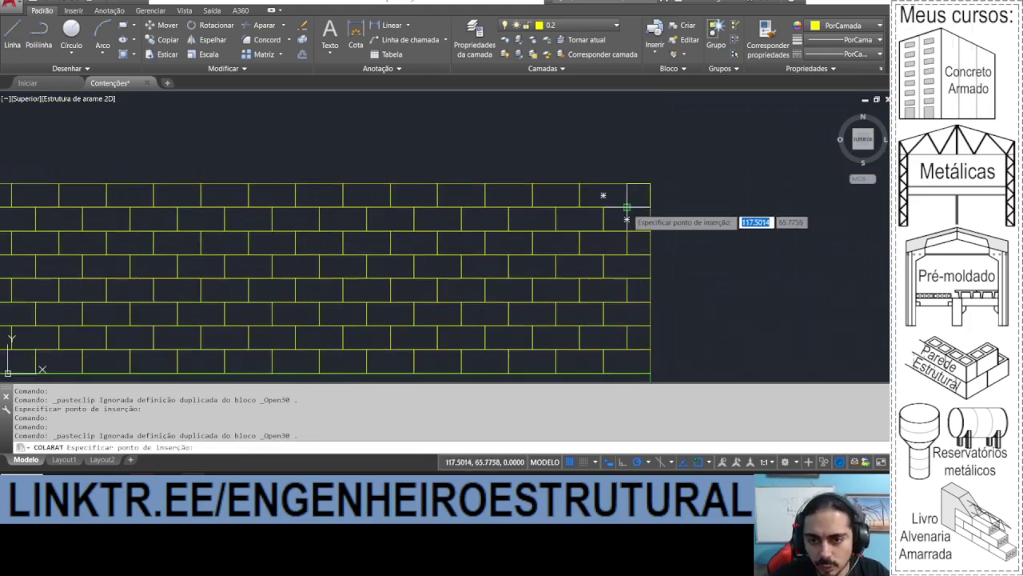
pyautogui.click(628, 207)
# Step: Fill the half block at the left end of the second course with a SOLID hatch
pyautogui.scroll(-4, 574, 201)
pyautogui.scroll(2, 260, 300)
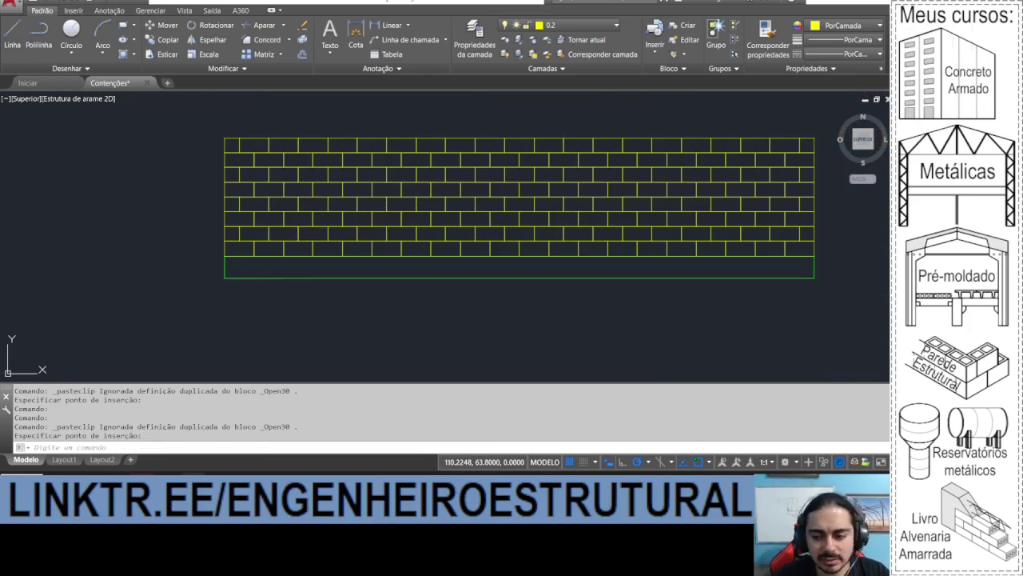
pyautogui.write('h')
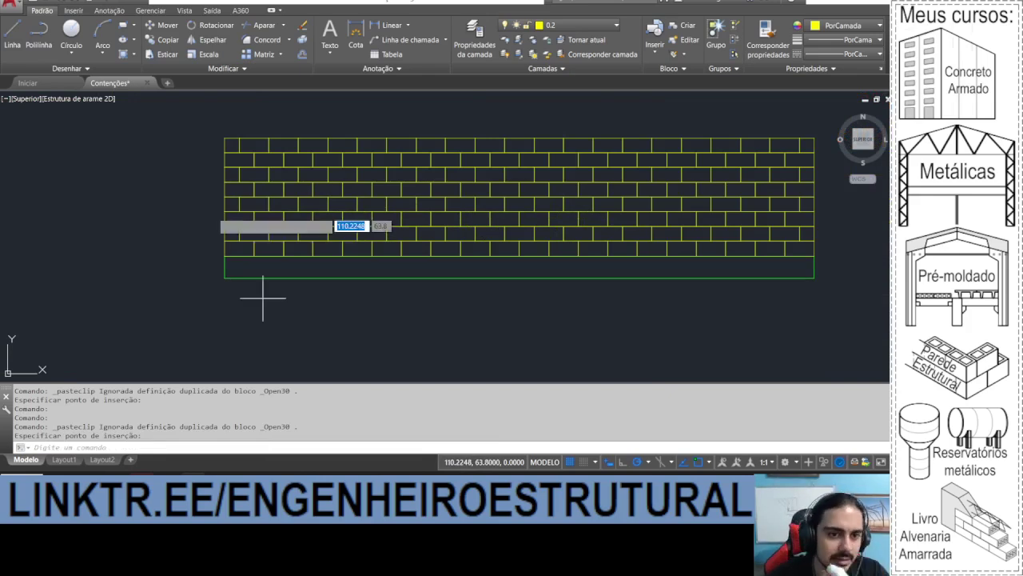
pyautogui.press('Return')
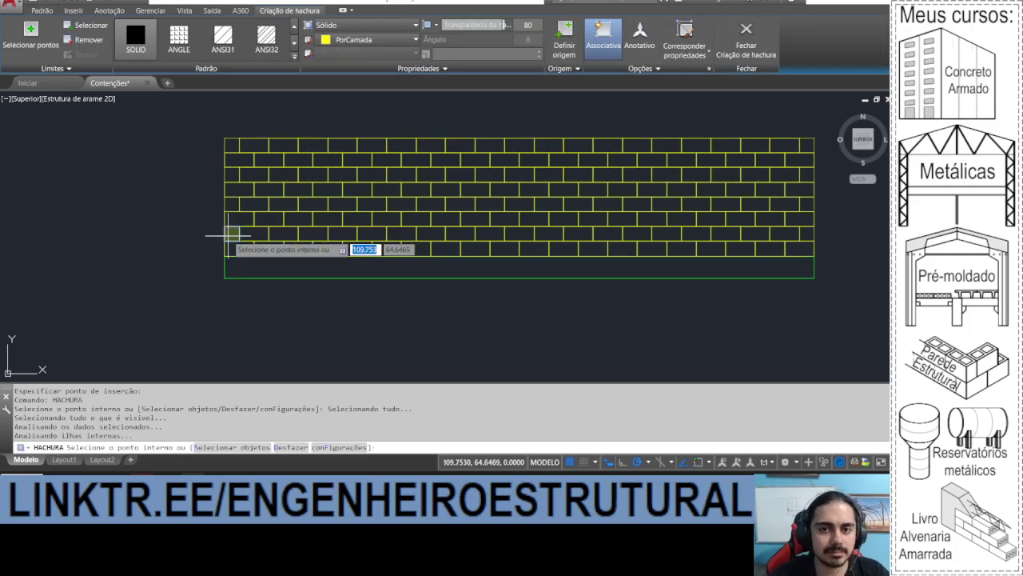
pyautogui.press('Escape')
# Step: Move the solid hatch up onto the left half block of the fourth course
pyautogui.click(228, 234)
pyautogui.scroll(2, 219, 227)
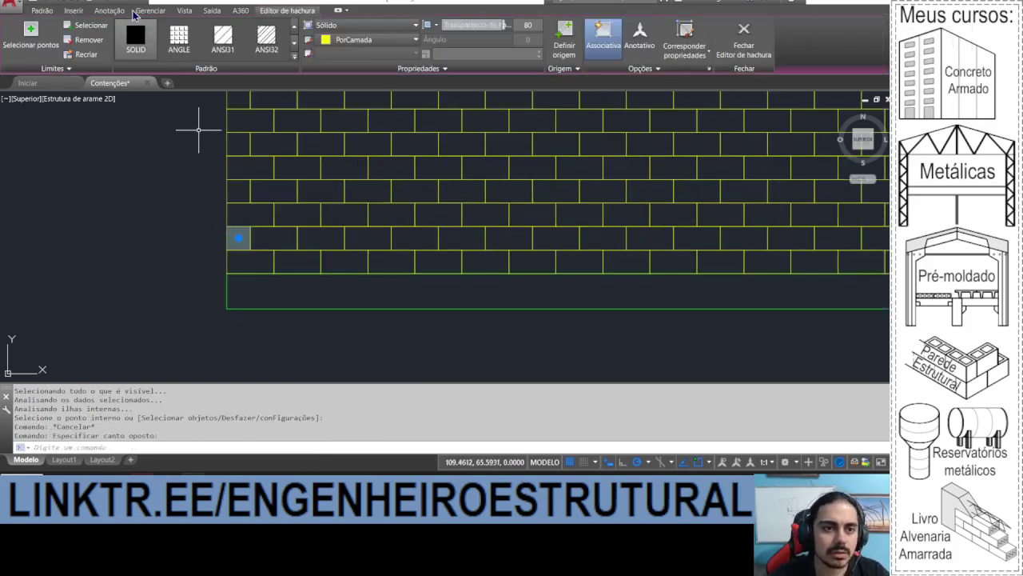
pyautogui.press('Escape')
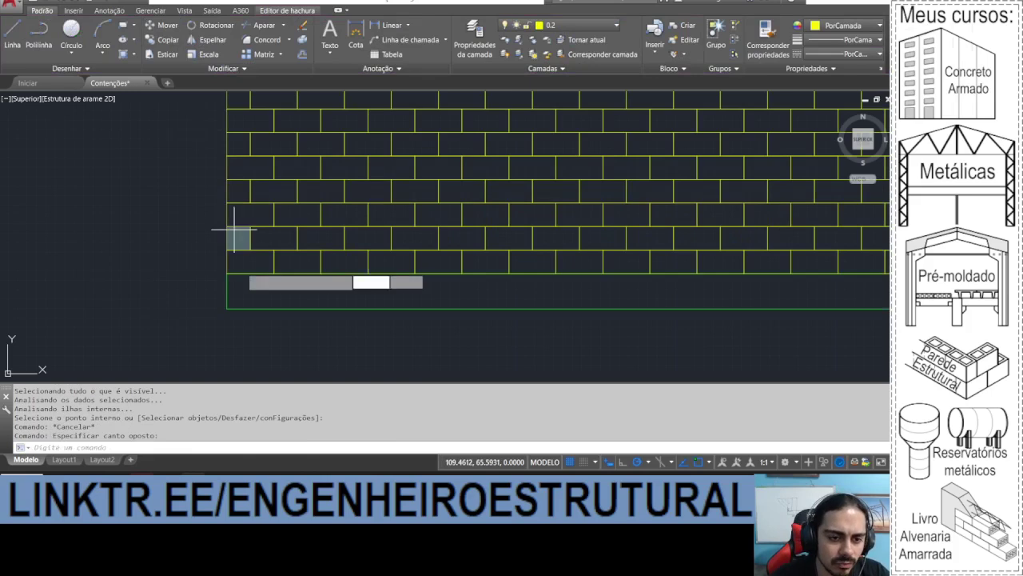
pyautogui.click(234, 232)
pyautogui.moveTo(235, 234); pyautogui.dragTo(238, 191)
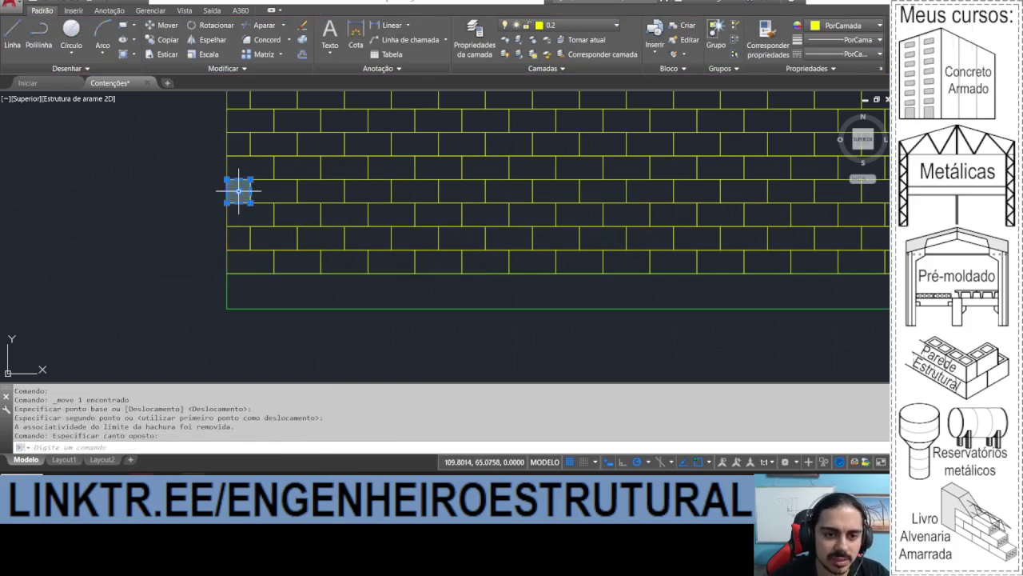
# Step: Stretch the hatch down to the footing and up to the wall top to form a full-height column
pyautogui.click(238, 189)
pyautogui.click(238, 203)
pyautogui.click(238, 274)
pyautogui.click(238, 179)
pyautogui.moveTo(239, 190); pyautogui.dragTo(242, 242, button='middle')
pyautogui.click(241, 138)
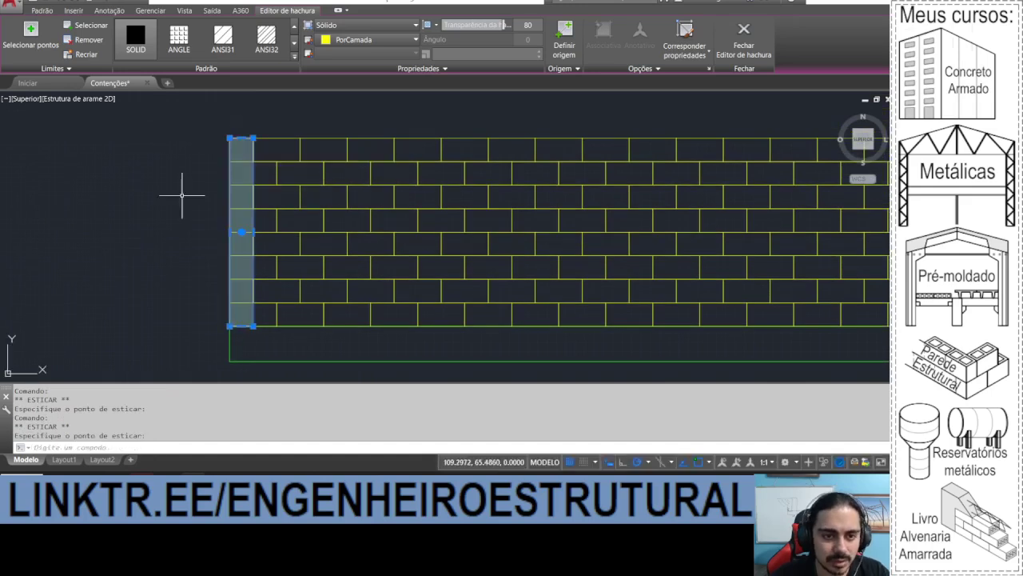
# Step: Copy the vertical hatch column and place the copy with its base at the bottom of the fourth course
pyautogui.moveTo(182, 194); pyautogui.dragTo(151, 197, button='middle')
pyautogui.click(44, 10)
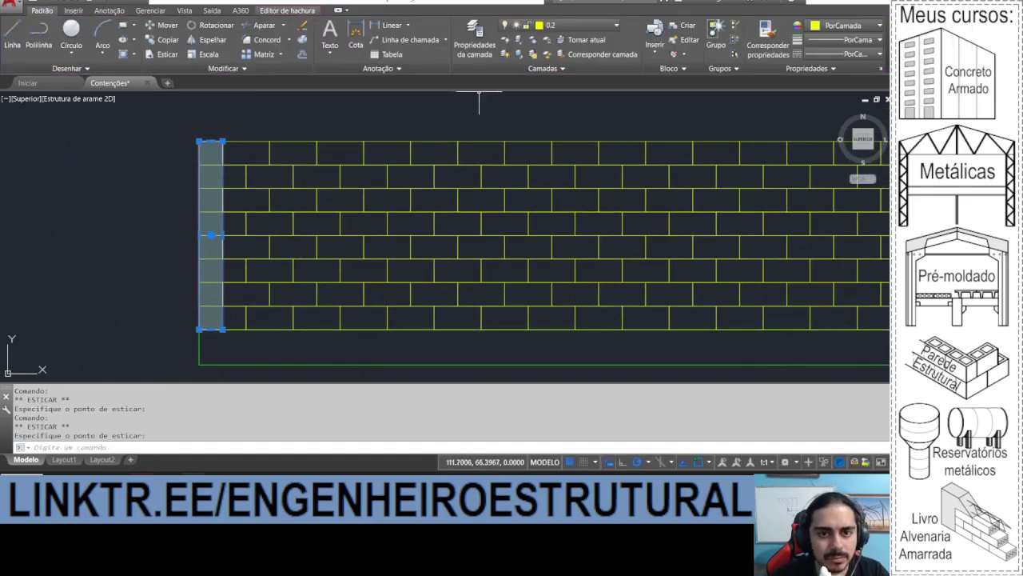
pyautogui.hotkey('ctrl', 'c')
pyautogui.hotkey('ctrl', 'v')
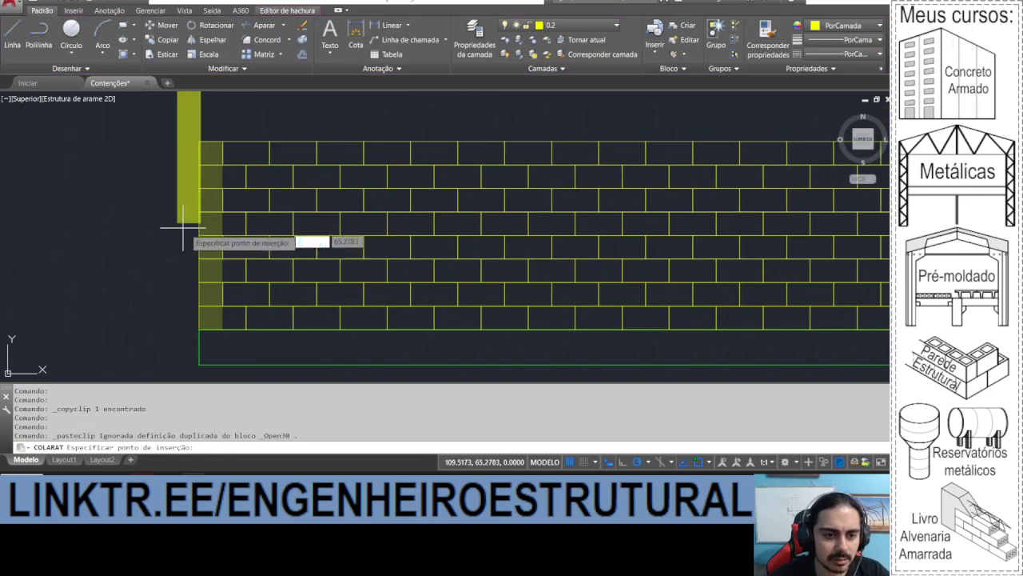
pyautogui.click(199, 259)
# Step: Shorten the copied hatch from the top so that it covers only the fourth course's height
pyautogui.click(232, 96)
pyautogui.click(204, 115)
pyautogui.moveTo(205, 114); pyautogui.dragTo(214, 258, button='middle')
pyautogui.scroll(-2, 215, 257)
pyautogui.click(217, 232)
pyautogui.scroll(2, 216, 351)
pyautogui.click(224, 310)
# Step: Stretch the shortened hatch to the wall's right end, forming a level band along the fourth course
pyautogui.scroll(-4, 231, 328)
pyautogui.click(232, 327)
pyautogui.click(811, 345)
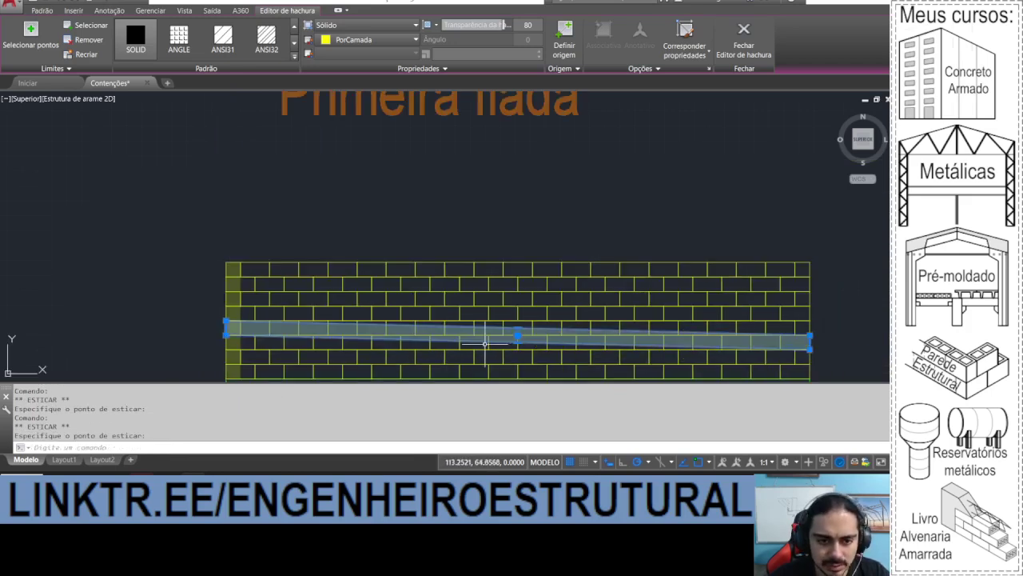
pyautogui.click(810, 345)
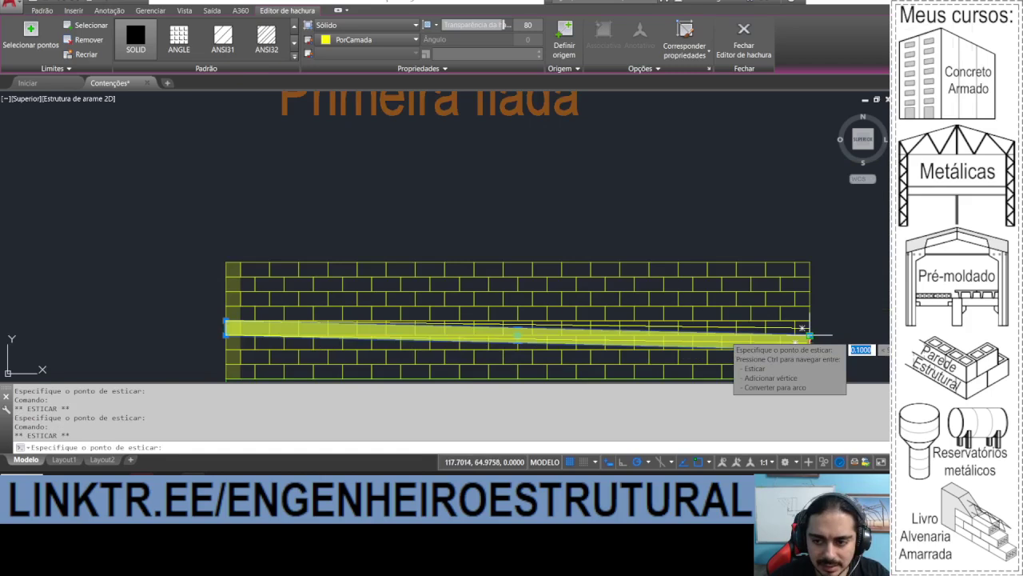
pyautogui.scroll(8, 808, 344)
pyautogui.click(805, 245)
pyautogui.scroll(-5, 804, 245)
pyautogui.press('Escape')
# Step: Create a rectangular array of the full-height hatch column at the wall's left end, with 20 columns spaced 0.6 apart
pyautogui.click(226, 201)
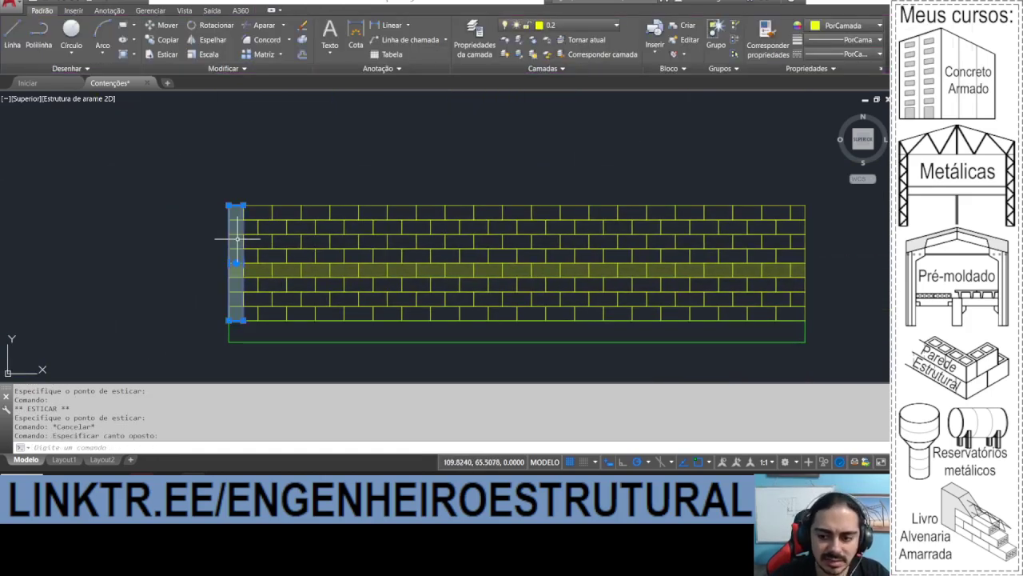
pyautogui.click(248, 324)
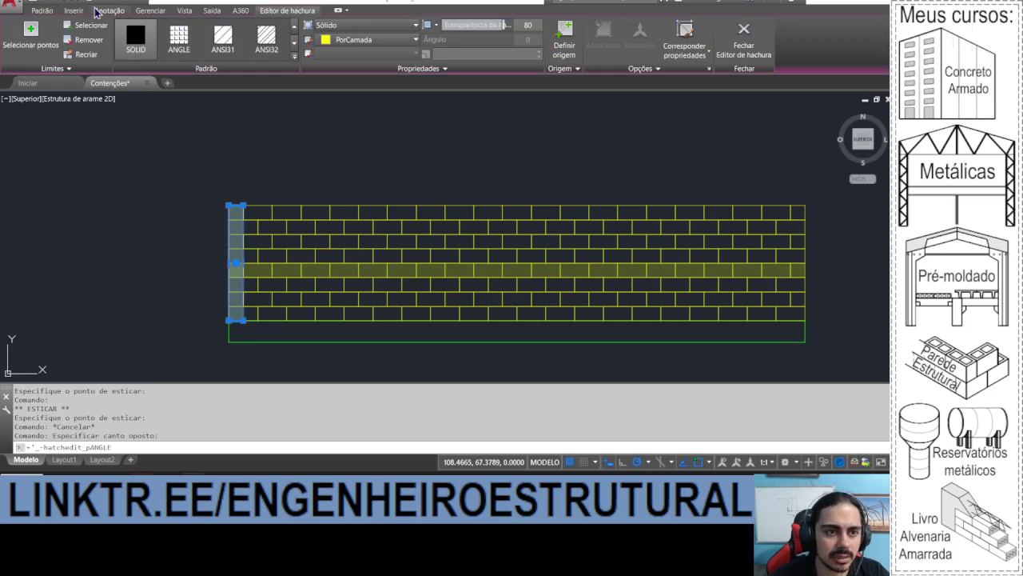
pyautogui.click(41, 10)
pyautogui.click(264, 55)
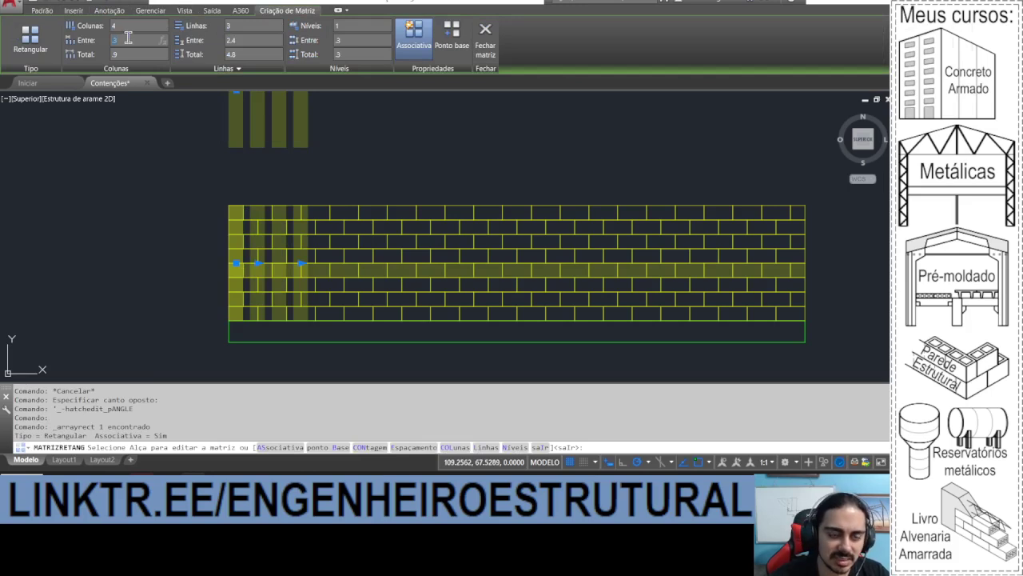
pyautogui.press('Return')
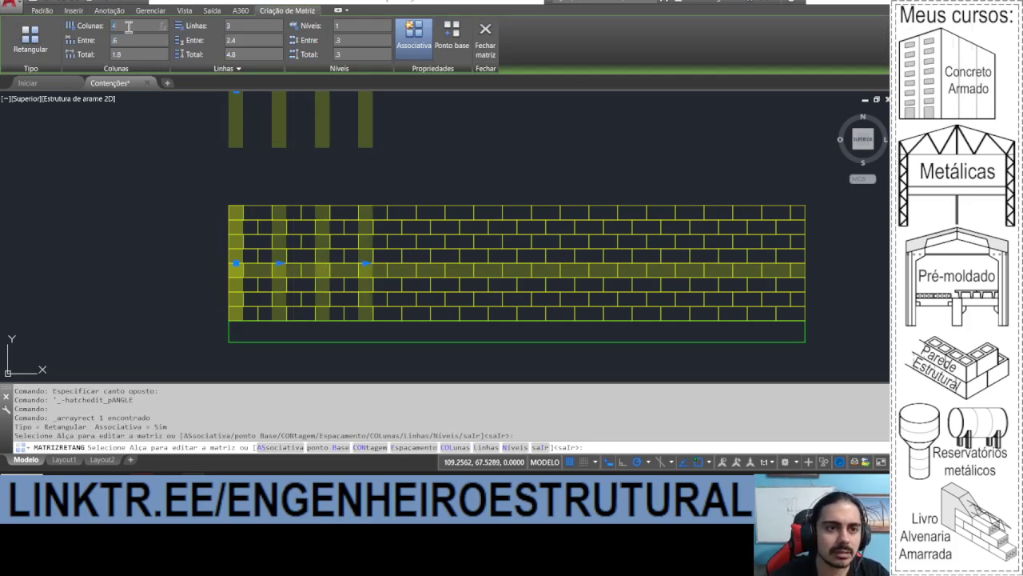
pyautogui.click(128, 27)
pyautogui.write('20')
pyautogui.press('Return')
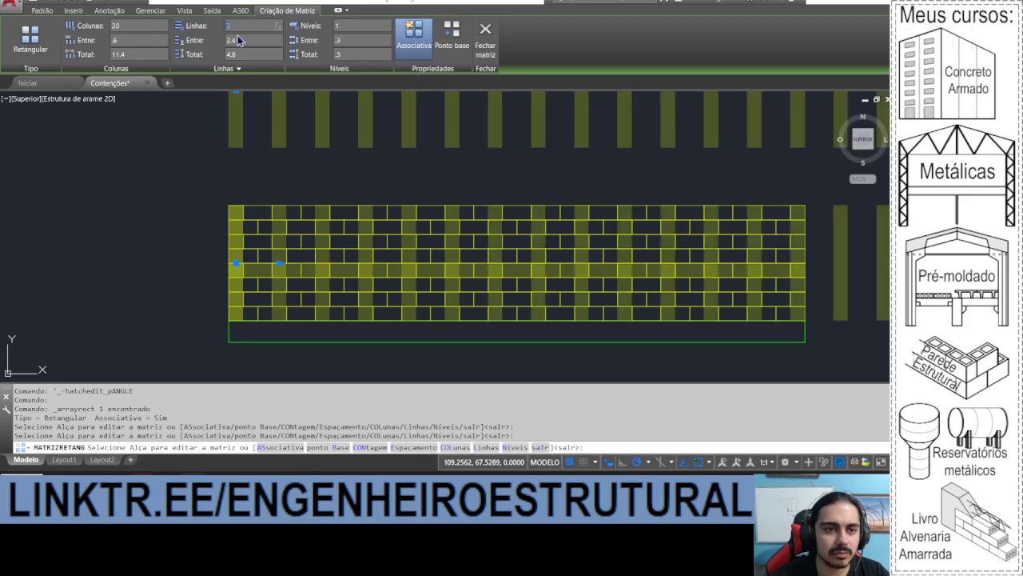
# Step: Limit the hatch array to a single row and 14 columns, ending at the wall's right end
pyautogui.press('Return')
pyautogui.scroll(-2, 235, 256)
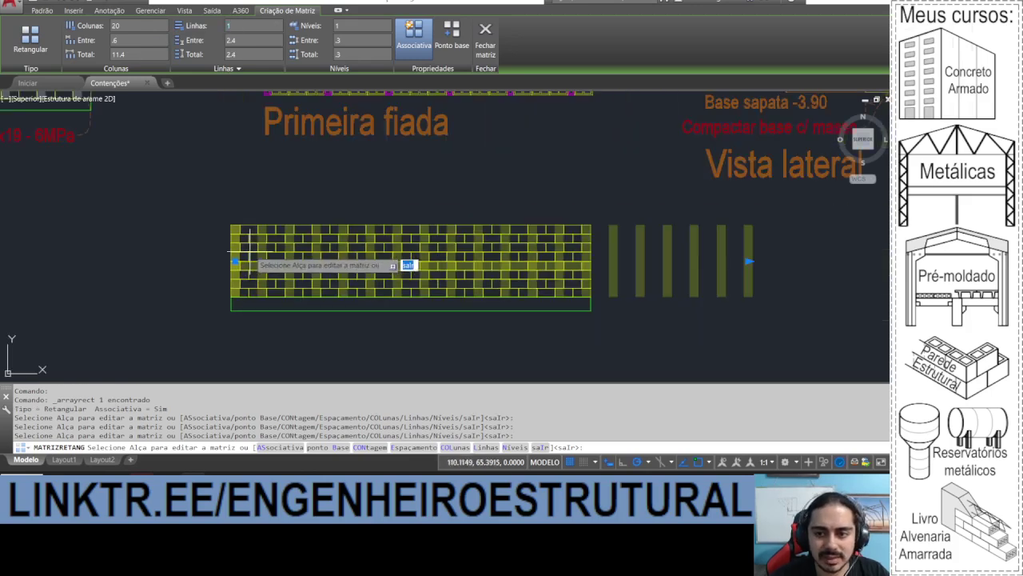
pyautogui.press('Return')
pyautogui.scroll(2, 499, 260)
pyautogui.press('Escape')
# Step: Copy the horizontal hatch band from the fourth course up to the wall's top course
pyautogui.click(563, 268)
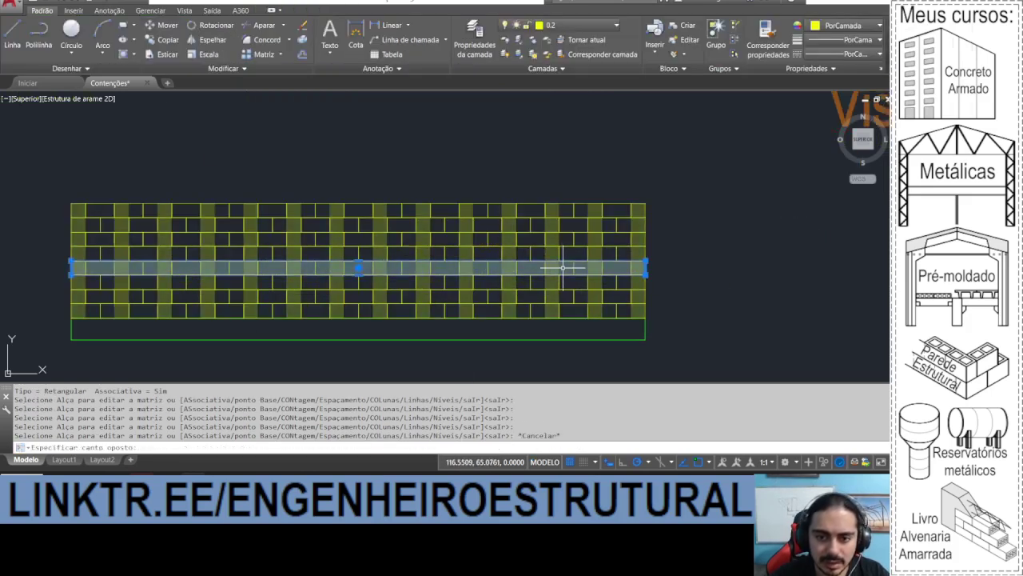
pyautogui.click(42, 10)
pyautogui.click(168, 40)
pyautogui.click(358, 267)
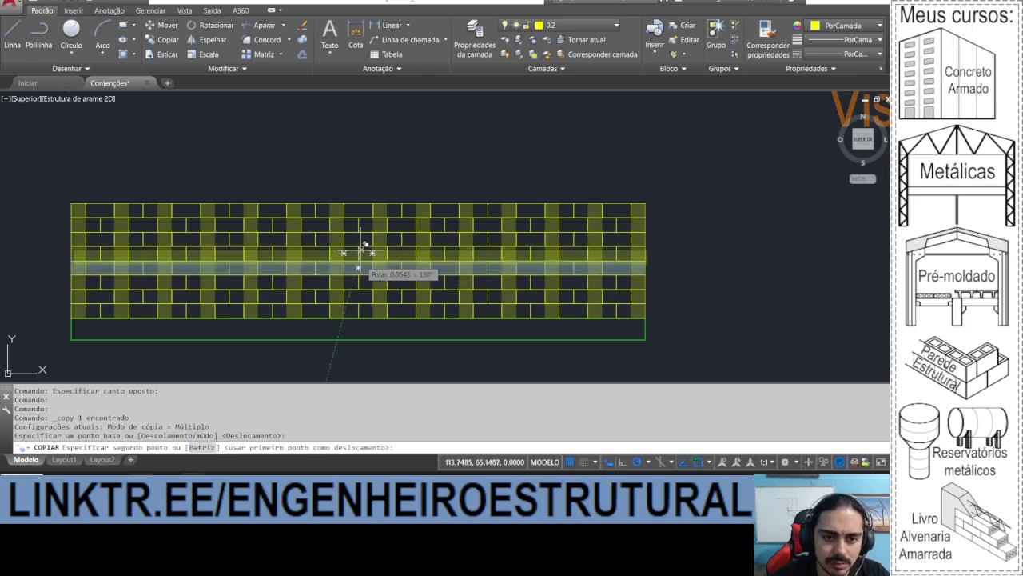
pyautogui.click(358, 209)
pyautogui.press('Escape')
# Step: Copy the "Primeira fiada" title and paste it beneath the hatched wall elevation
pyautogui.scroll(-3, 315, 164)
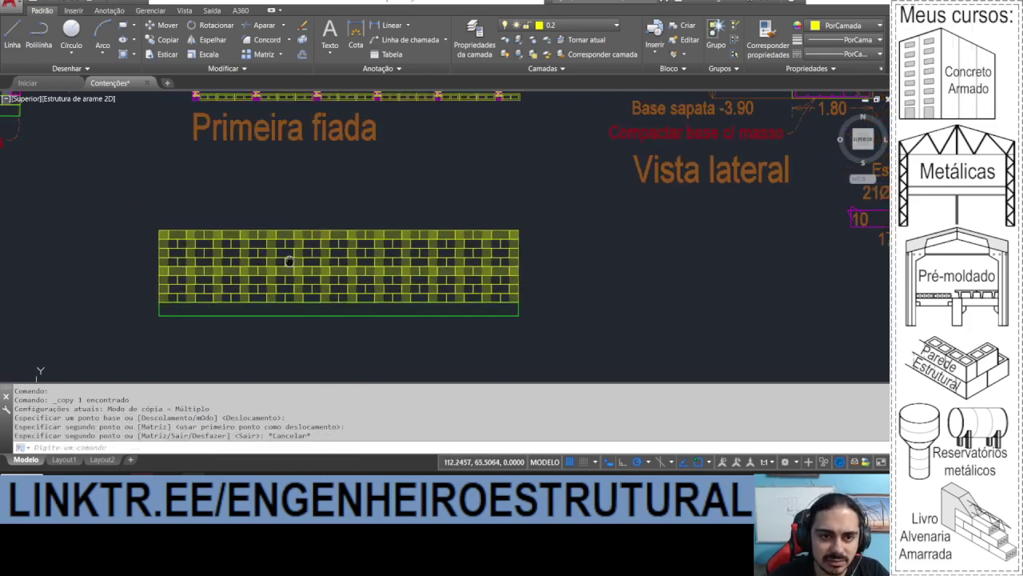
pyautogui.scroll(-4, 289, 261)
pyautogui.click(316, 200)
pyautogui.hotkey('ctrl', 'c')
pyautogui.hotkey('ctrl', 'v')
pyautogui.click(285, 292)
# Step: Change the pasted title beneath the wall elevation to "Vista transversal"
pyautogui.doubleClick(307, 289)
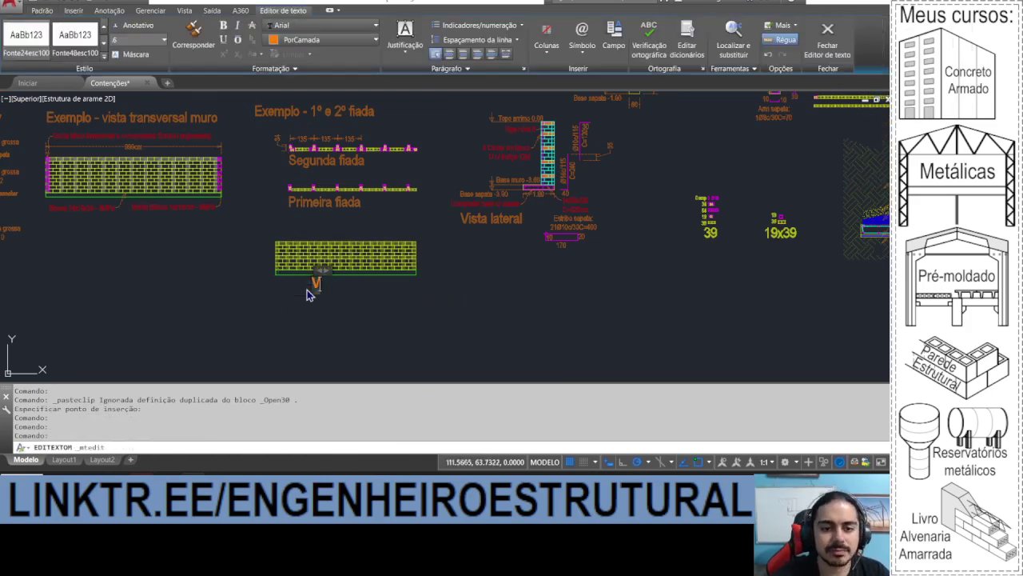
pyautogui.write('Vista transversal')
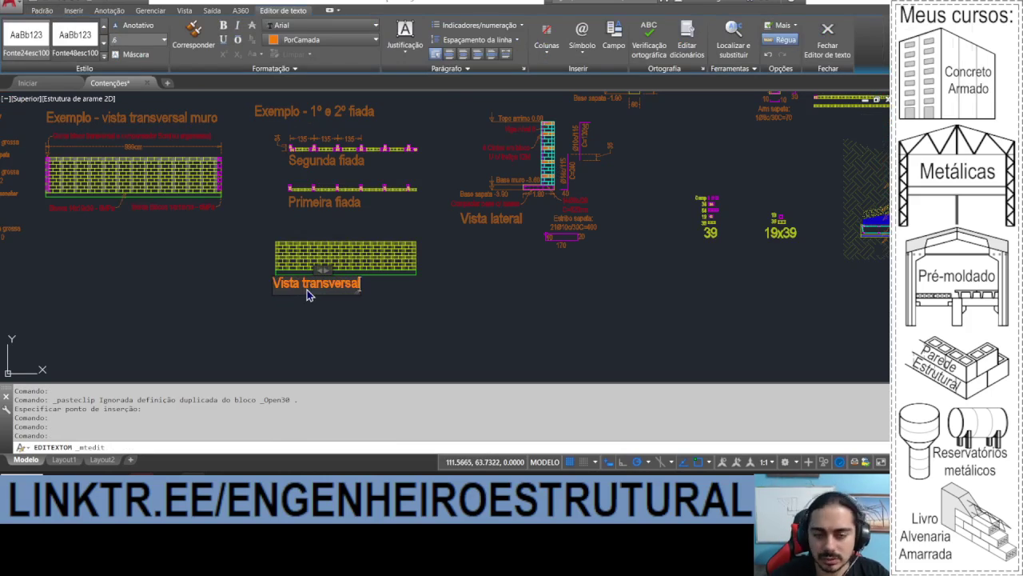
pyautogui.click(235, 303)
# Step: Cut the hatched wall elevation with its title and paste it above the two plain course plans, beside the small wall sections
pyautogui.scroll(2, 223, 238)
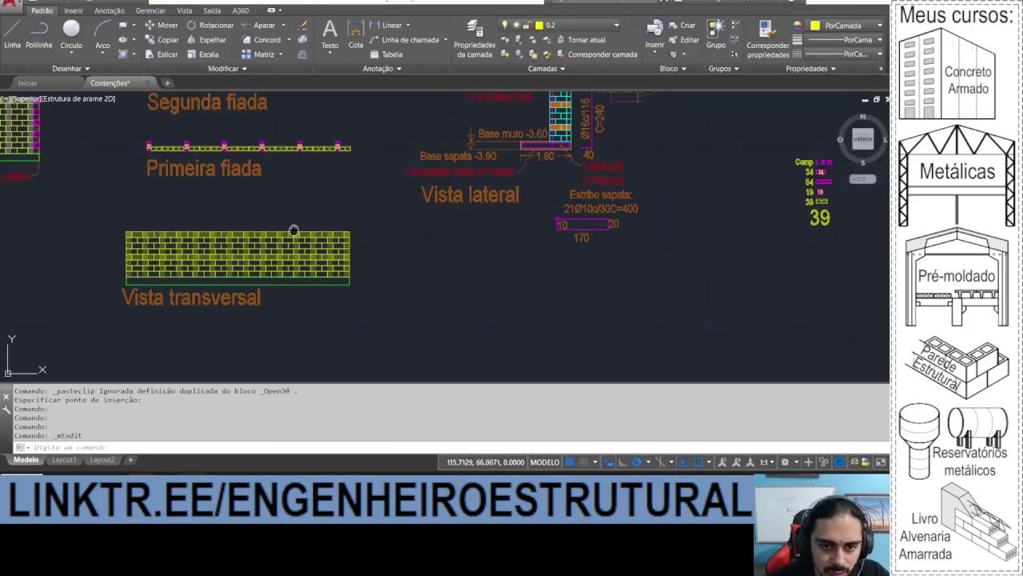
pyautogui.scroll(-3, 293, 228)
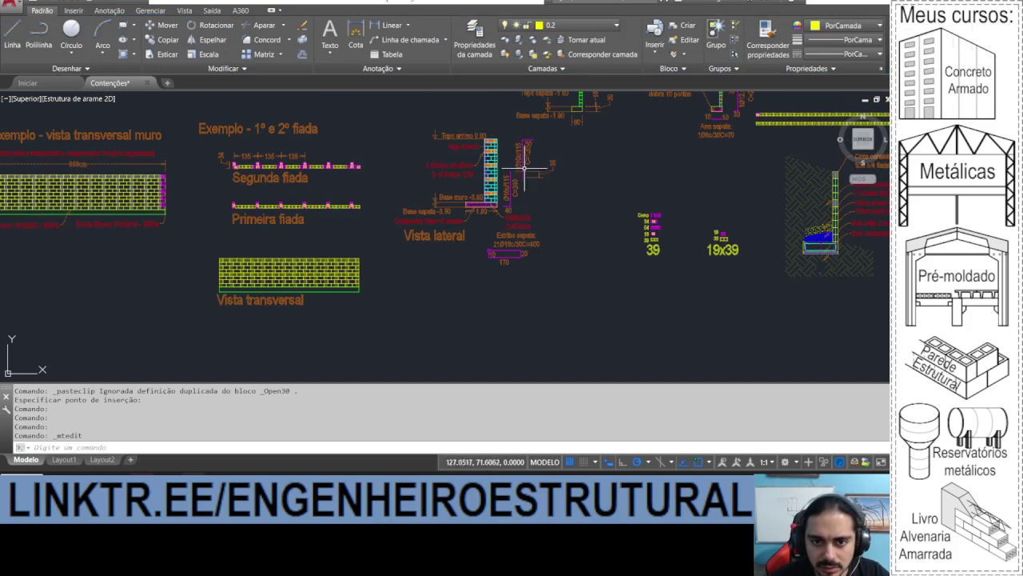
pyautogui.moveTo(522, 160); pyautogui.dragTo(360, 259, button='middle')
pyautogui.moveTo(416, 222); pyautogui.dragTo(426, 189, button='middle')
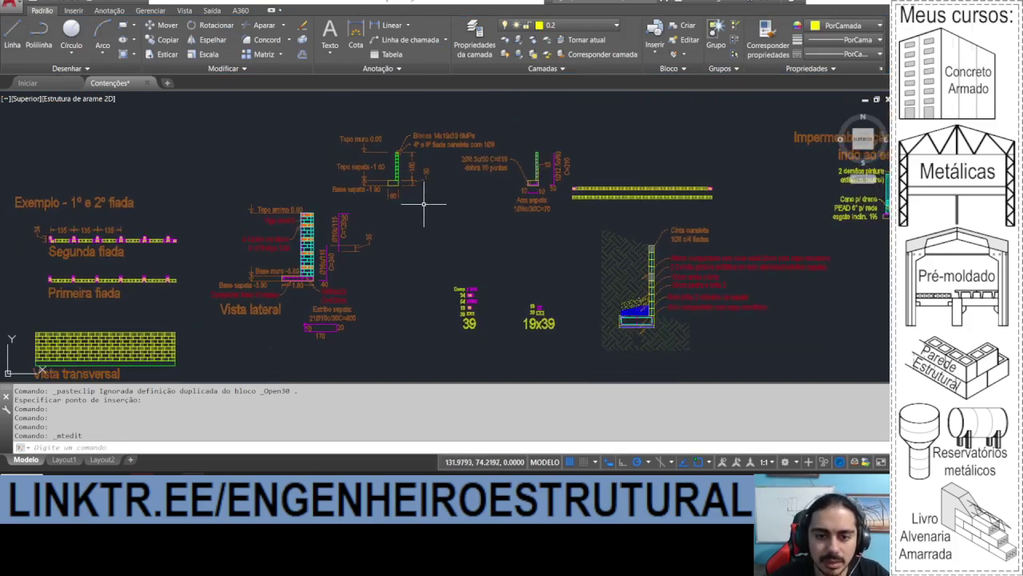
pyautogui.moveTo(491, 215); pyautogui.dragTo(461, 196, button='middle')
pyautogui.scroll(-2, 441, 265)
pyautogui.click(274, 347)
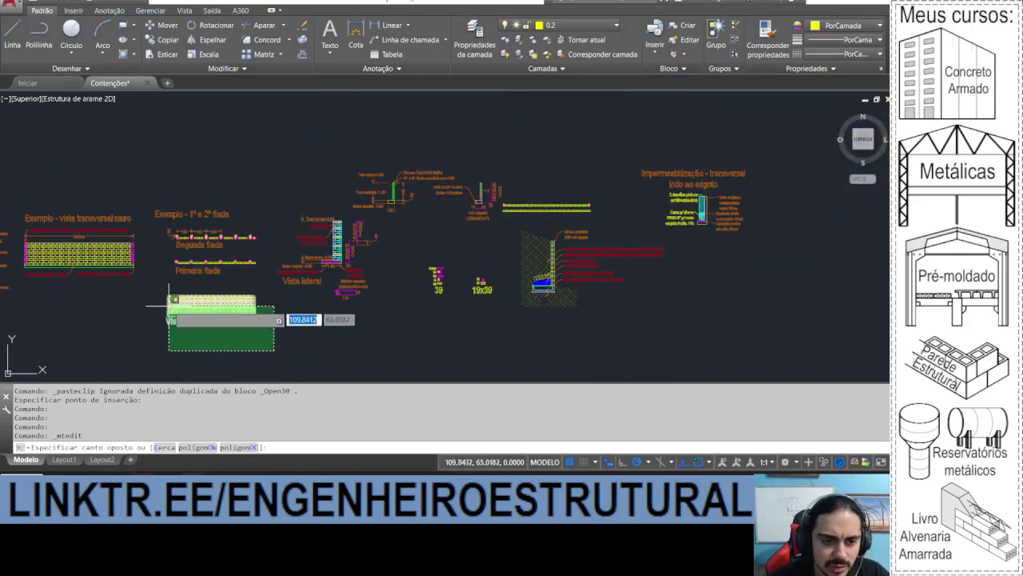
pyautogui.click(230, 269)
pyautogui.hotkey('ctrl', 'x')
pyautogui.hotkey('ctrl', 'v')
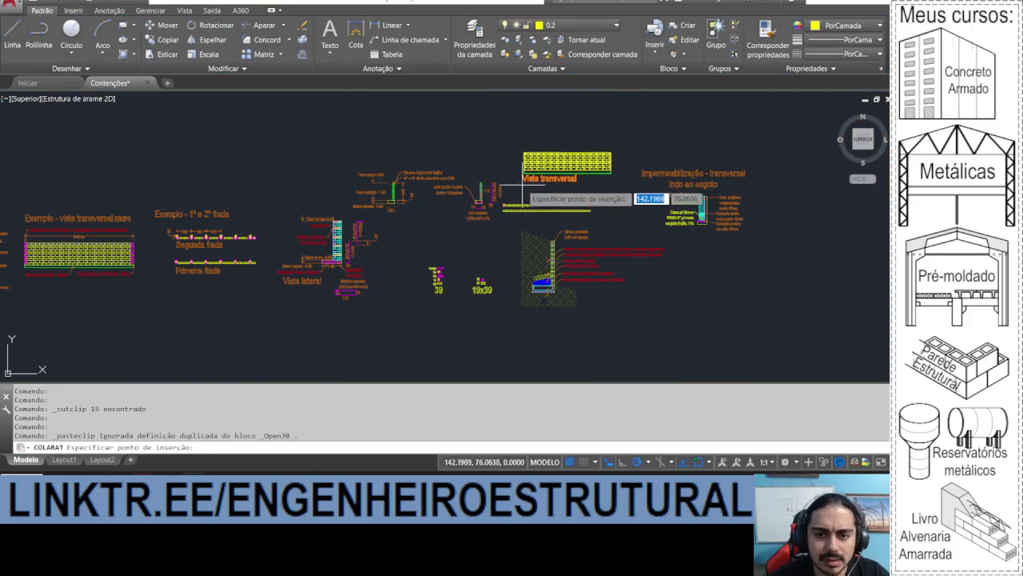
pyautogui.moveTo(489, 257)
pyautogui.mouseDown(button='middle')
pyautogui.moveTo(408, 270)
pyautogui.moveTo(459, 289)
pyautogui.mouseUp(button='middle')
pyautogui.scroll(2, 486, 279)
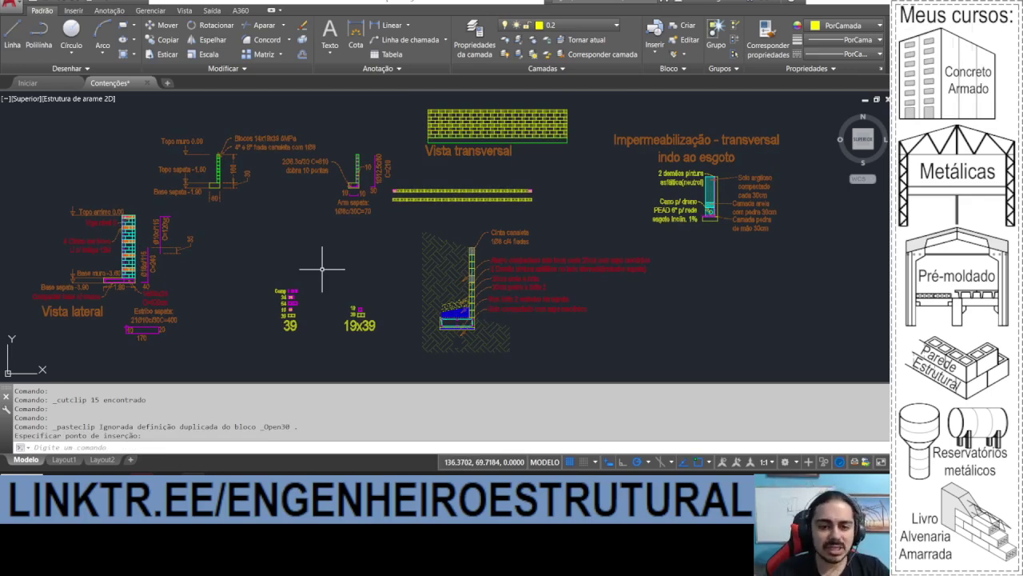
pyautogui.scroll(6, 193, 233)
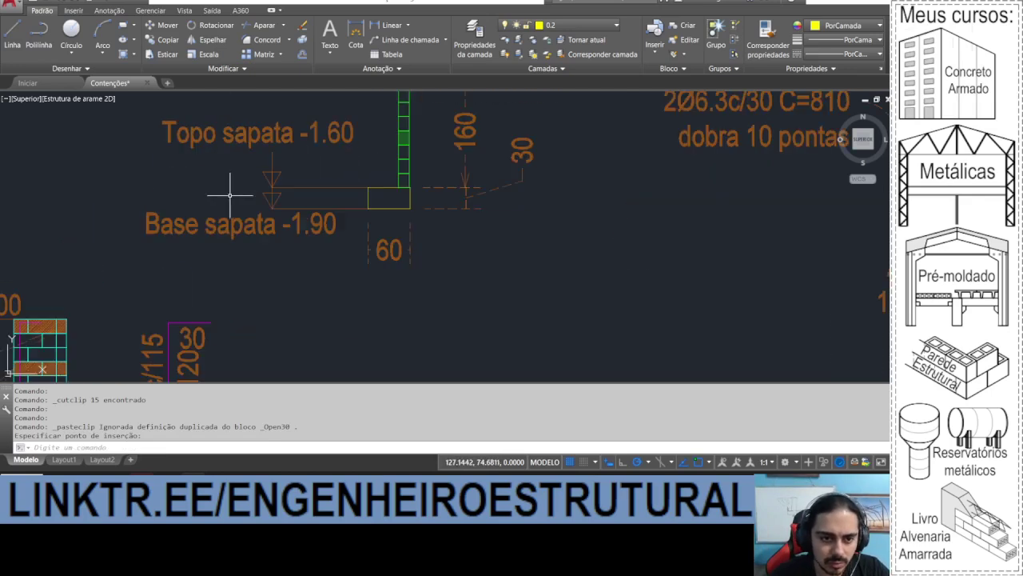
pyautogui.scroll(-6, 424, 233)
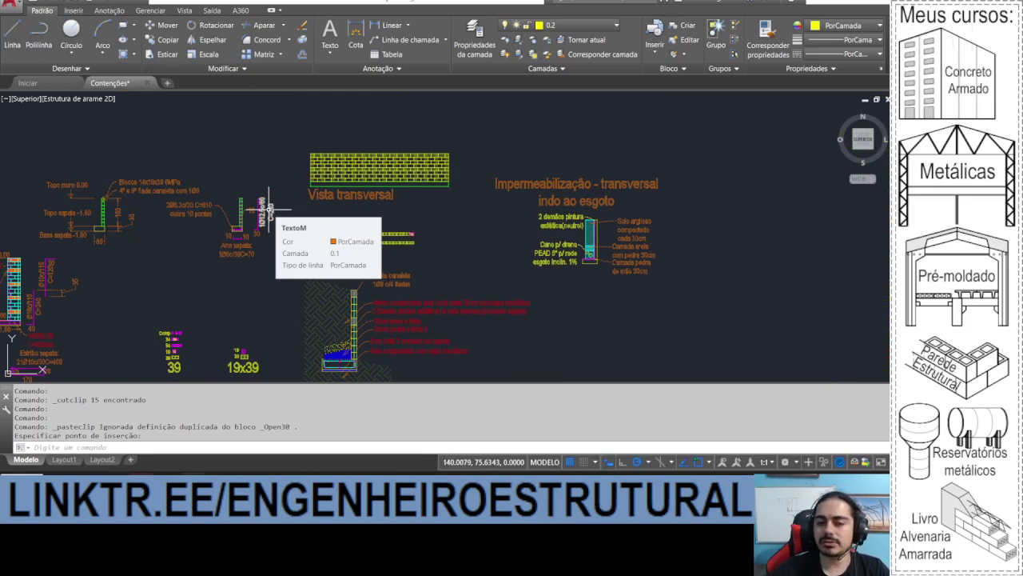
pyautogui.moveTo(245, 286)
pyautogui.mouseDown(button='middle')
pyautogui.moveTo(299, 232)
pyautogui.moveTo(350, 233)
pyautogui.mouseUp(button='middle')
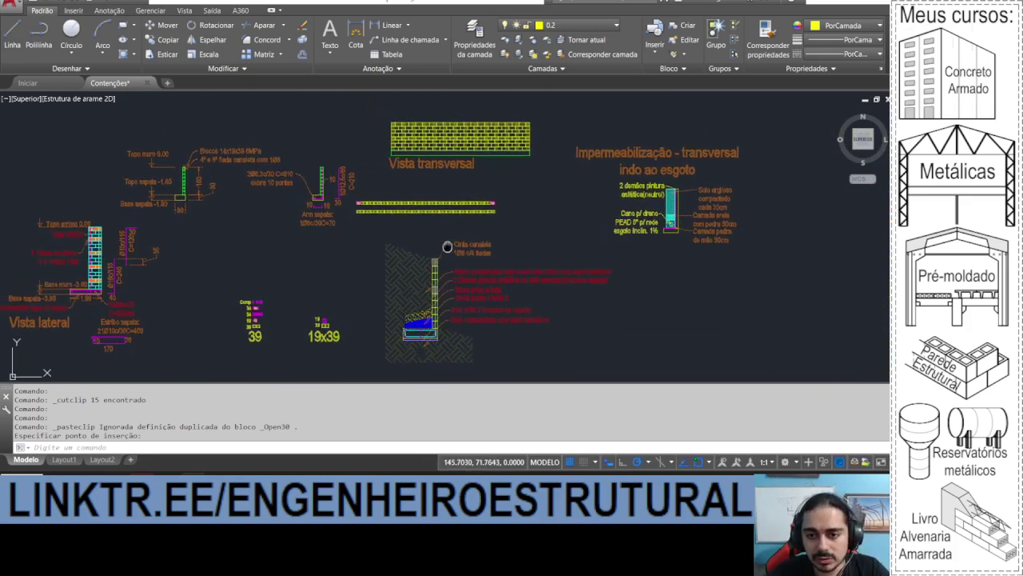